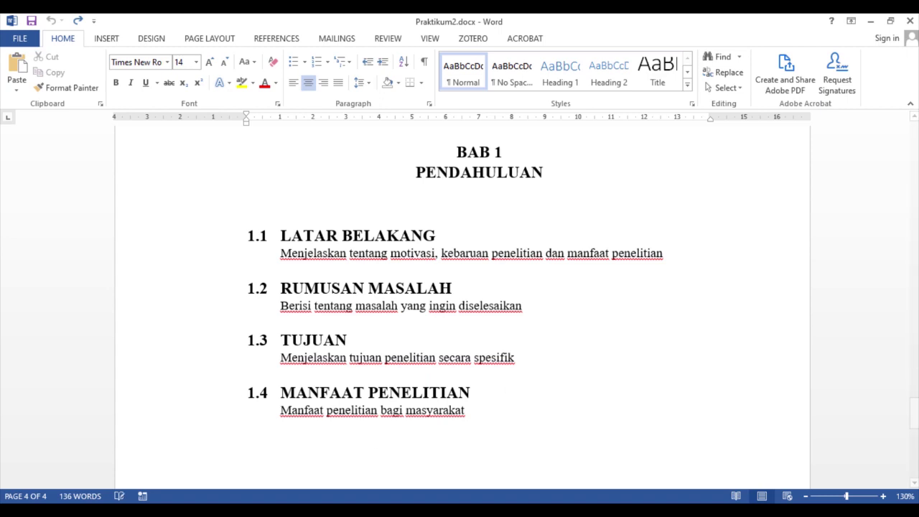
- Review the task list in Notepad++, which covers page numbers, formulas, tables and breaks, and return to the Word document
mouse_move(147, 512)
left_click(147, 460)
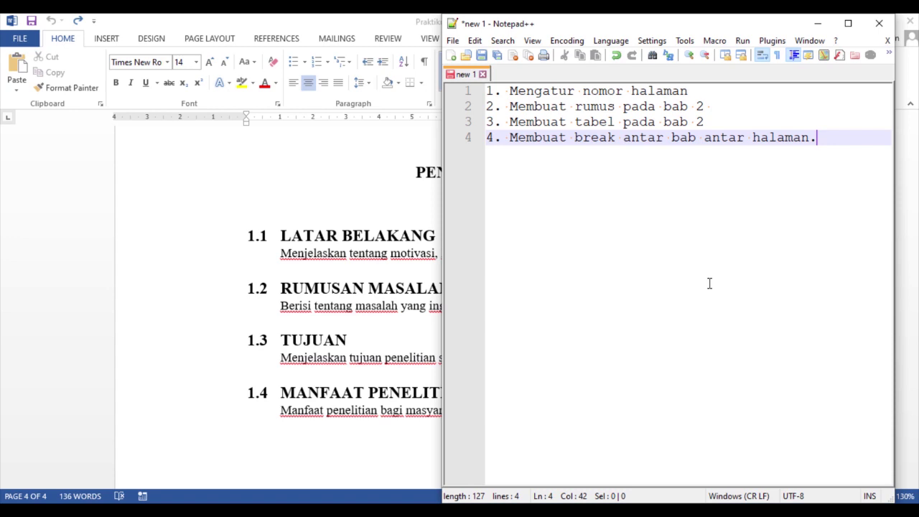
left_click(216, 292)
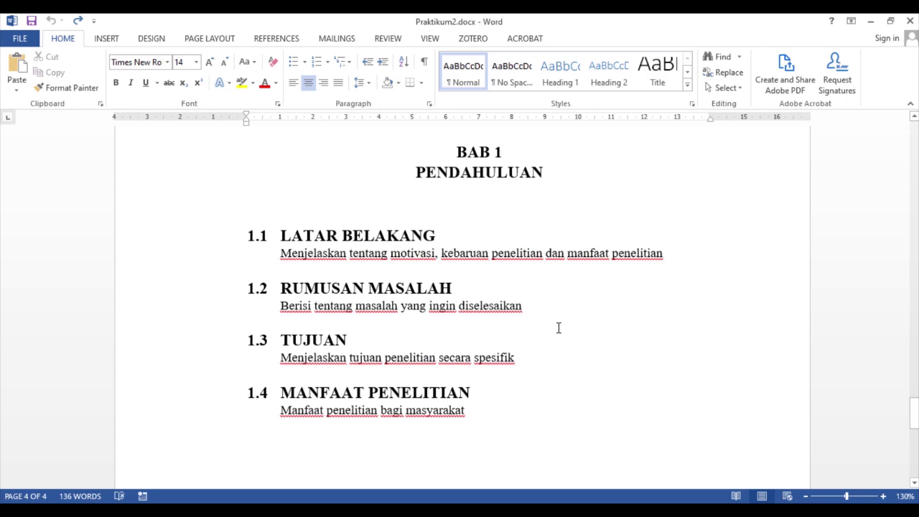
- Examine the footer page numbers from the cover page through the BAB 1 page
scroll(559, 327, "up", 15)
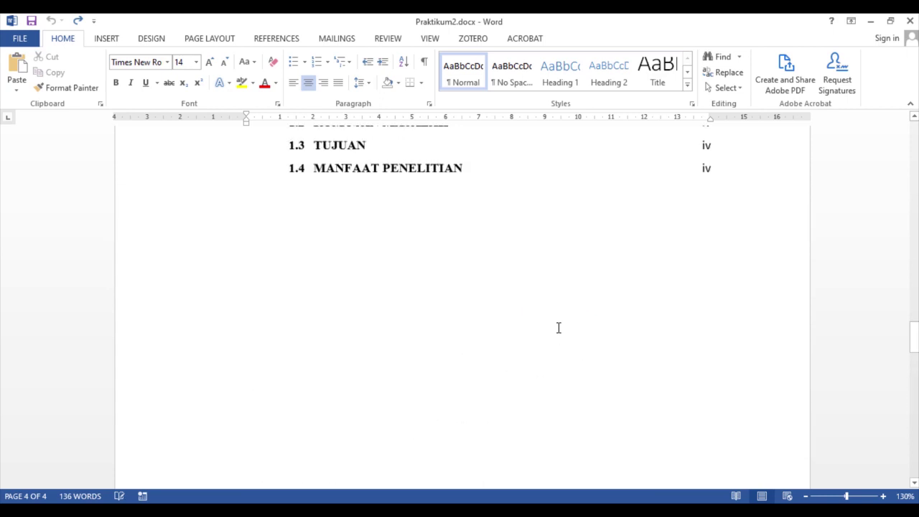
scroll(559, 327, "up", 15)
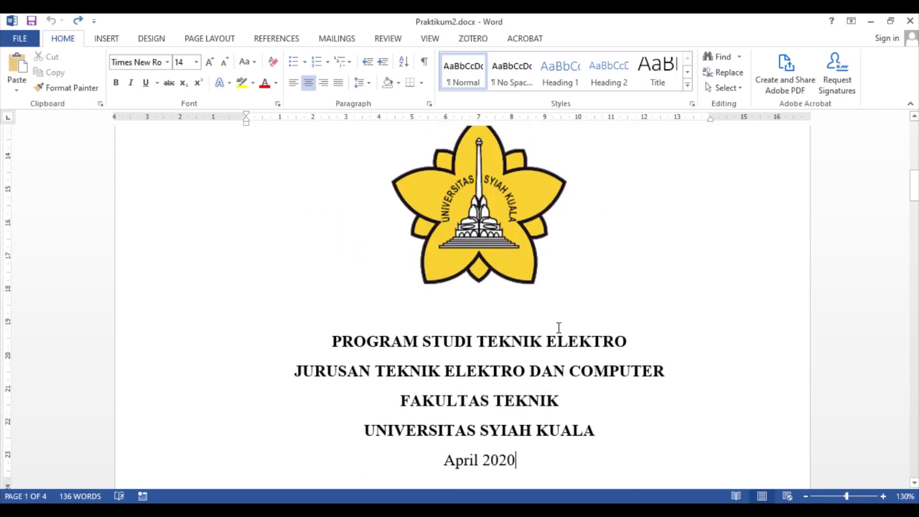
scroll(559, 328, "down", 5)
scroll(559, 333, "down", 1)
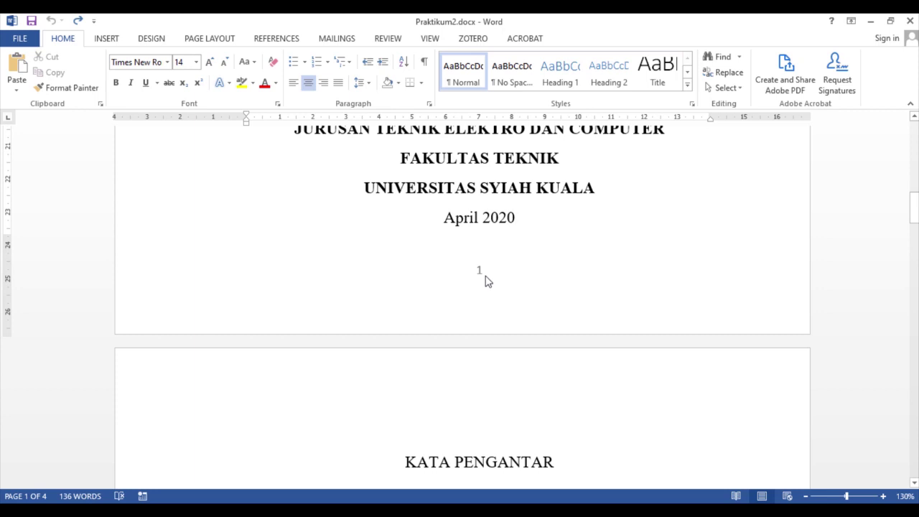
scroll(484, 273, "down", 20)
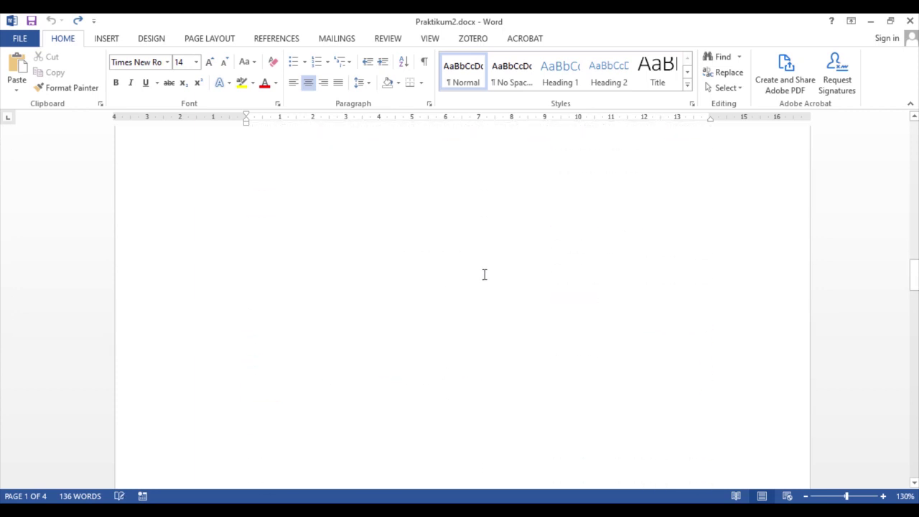
scroll(504, 344, "down", 20)
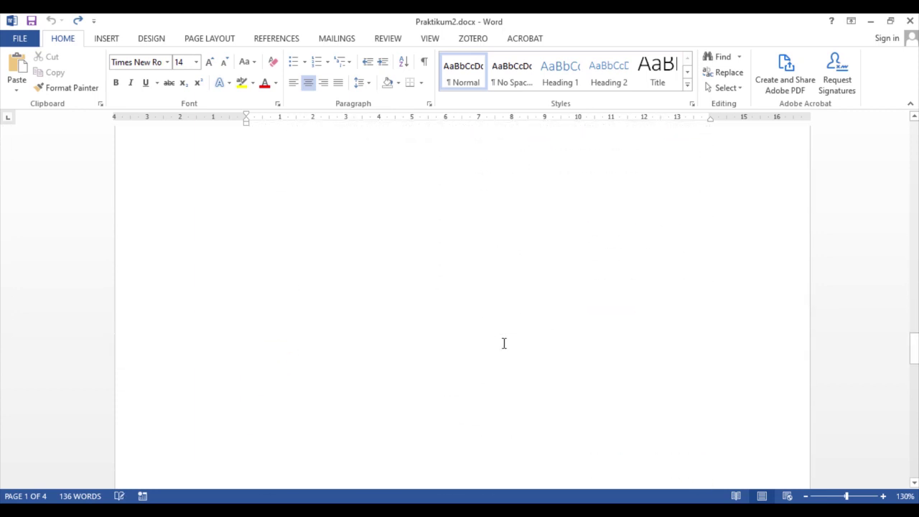
scroll(504, 344, "down", 3)
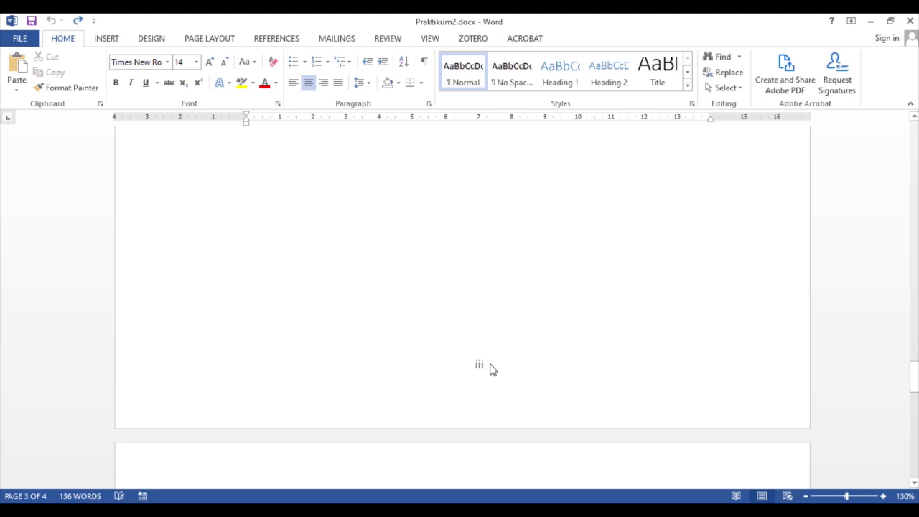
scroll(492, 366, "down", 20)
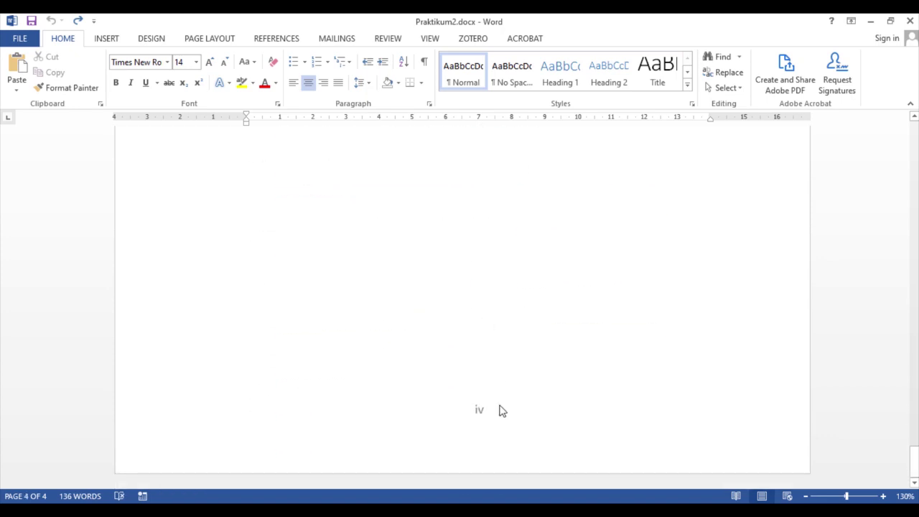
scroll(513, 398, "down", 3)
scroll(518, 394, "up", 20)
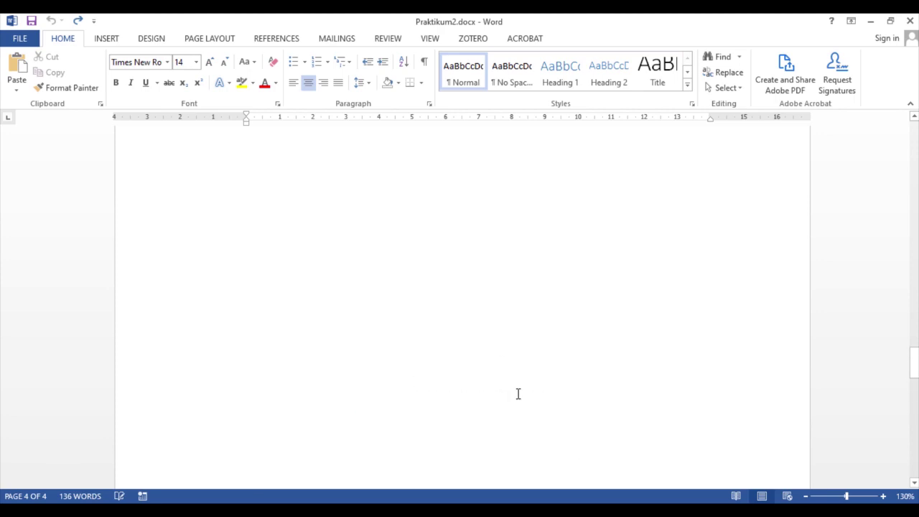
scroll(518, 394, "up", 20)
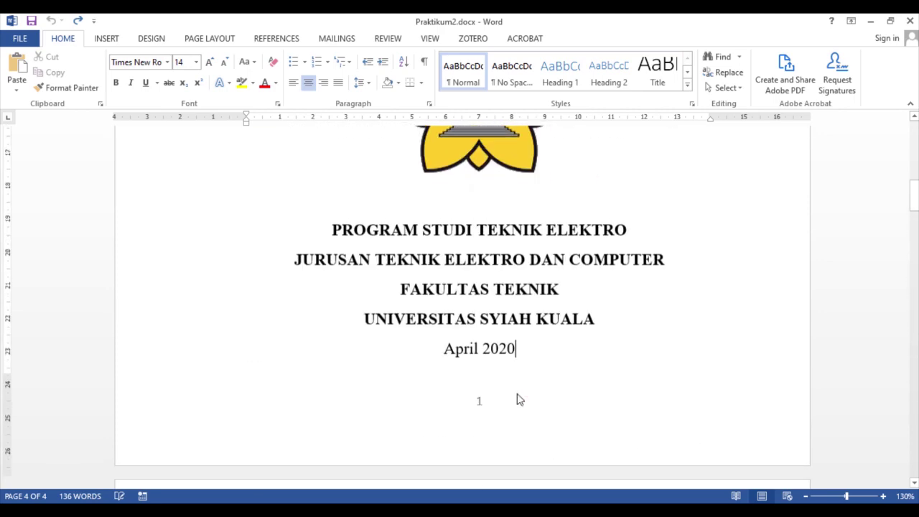
- Compare the page numbers listed in the DAFTAR ISI with the footer numbering of the cover, KATA PENGANTAR and BAB 1 pages
scroll(518, 397, "up", 3)
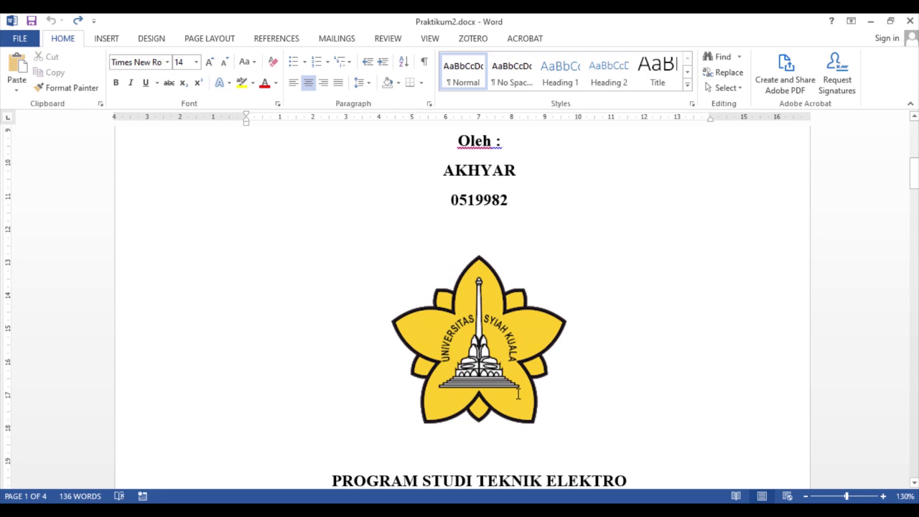
scroll(585, 395, "down", 3)
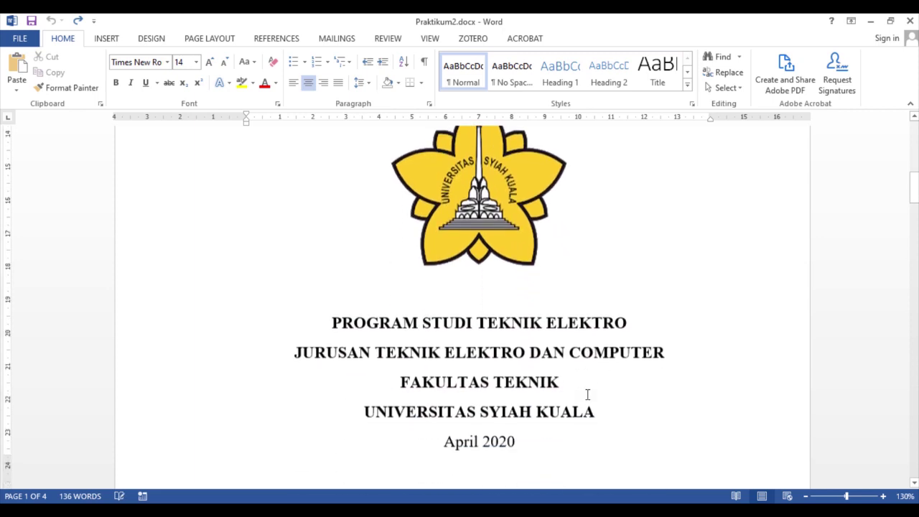
scroll(587, 395, "down", 6)
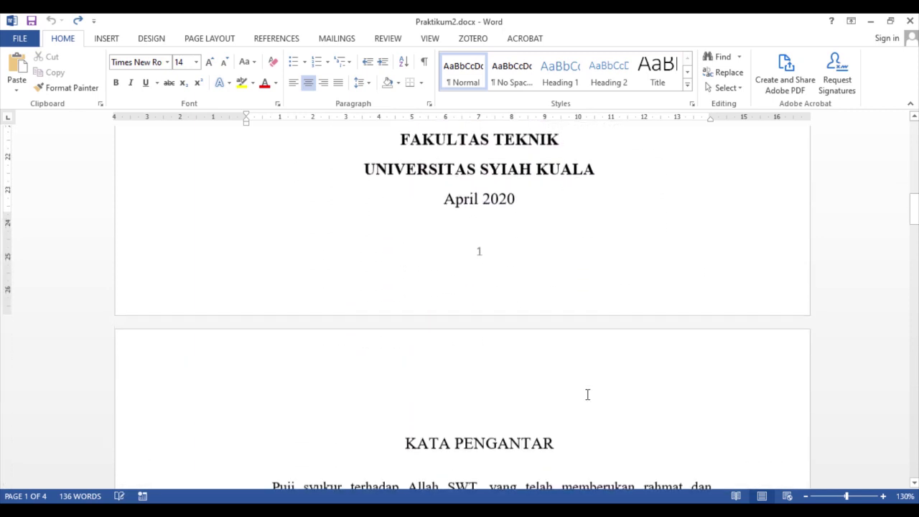
scroll(452, 402, "down", 10)
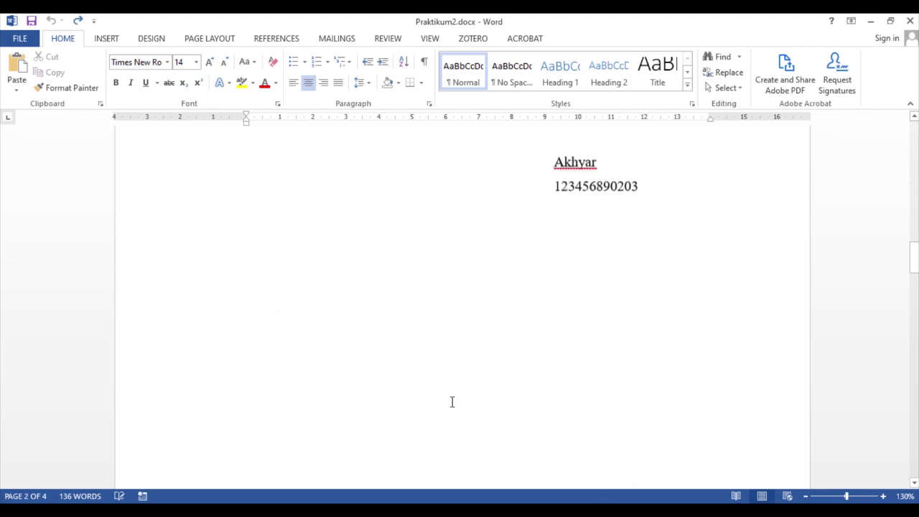
scroll(453, 402, "down", 5)
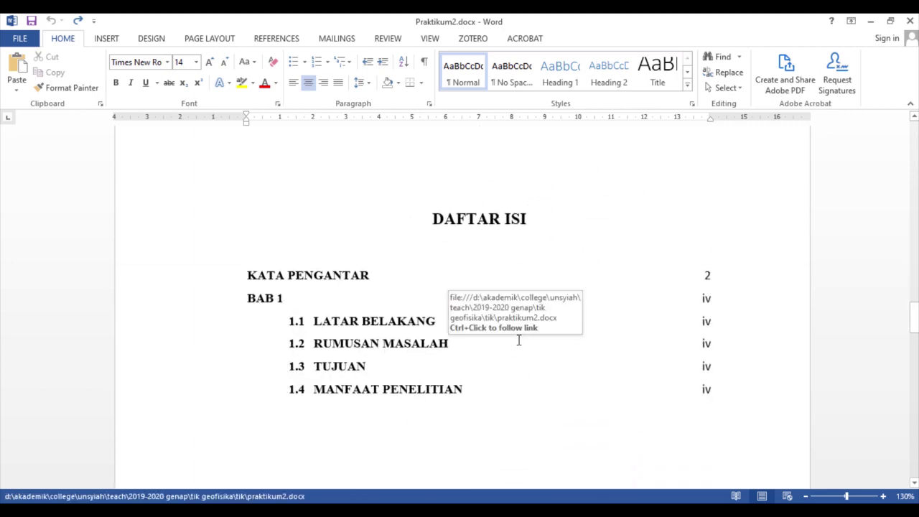
scroll(446, 302, "up", 3)
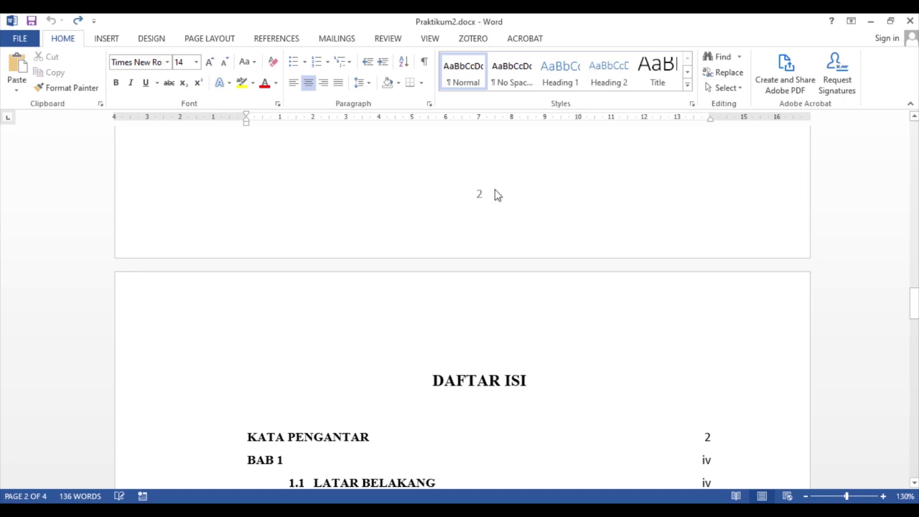
scroll(526, 377, "down", 8)
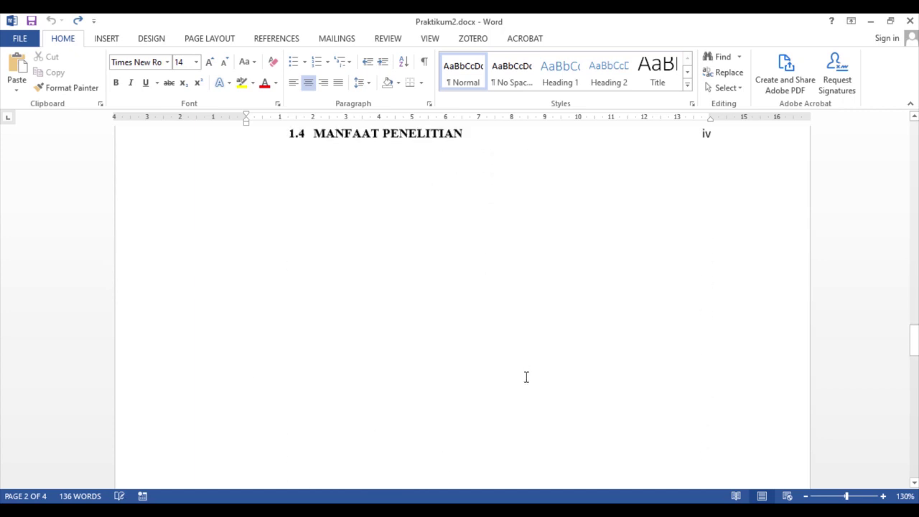
scroll(527, 377, "down", 10)
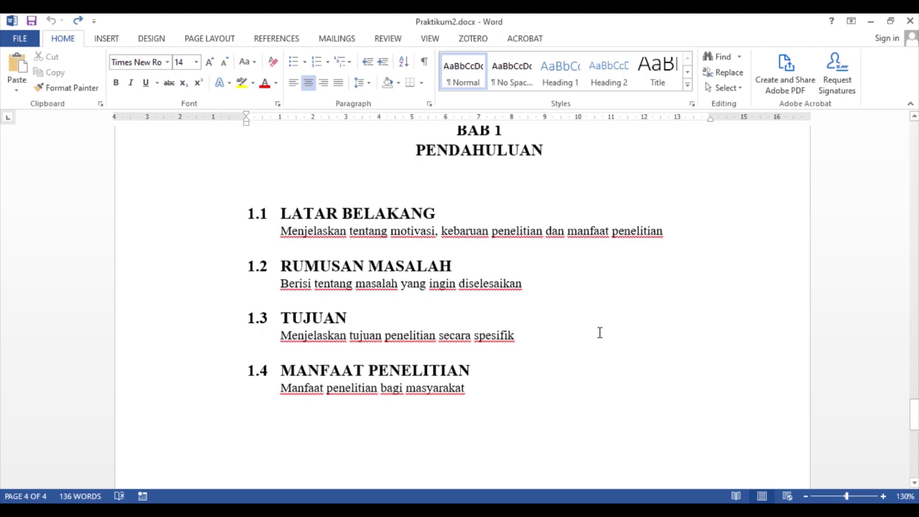
- Change the page number format of the cover page's section to lowercase Roman numerals (i, ii, iii, ...), continuing from the previous section
scroll(600, 332, "up", 5)
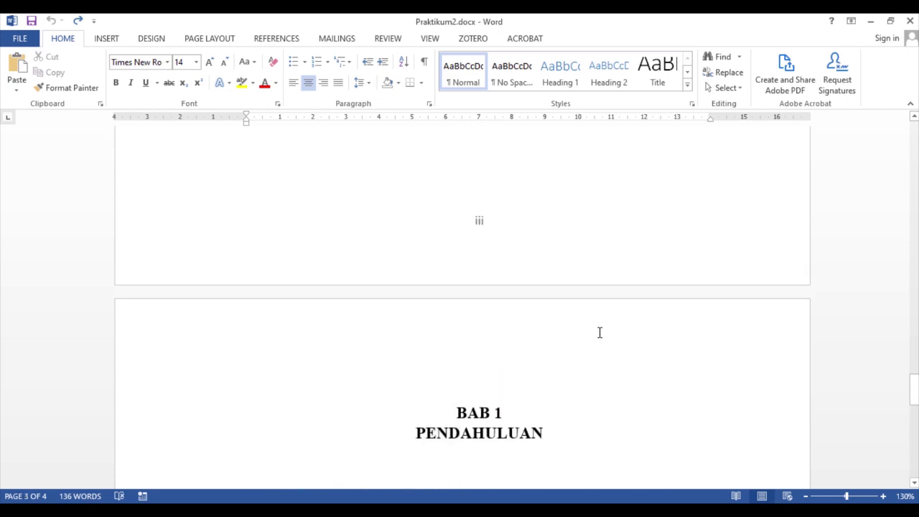
scroll(600, 333, "up", 15)
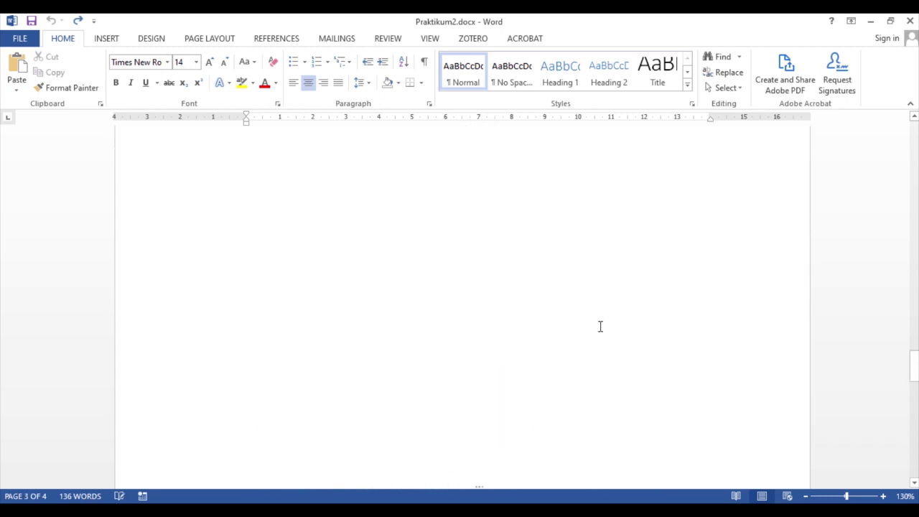
scroll(600, 327, "up", 14)
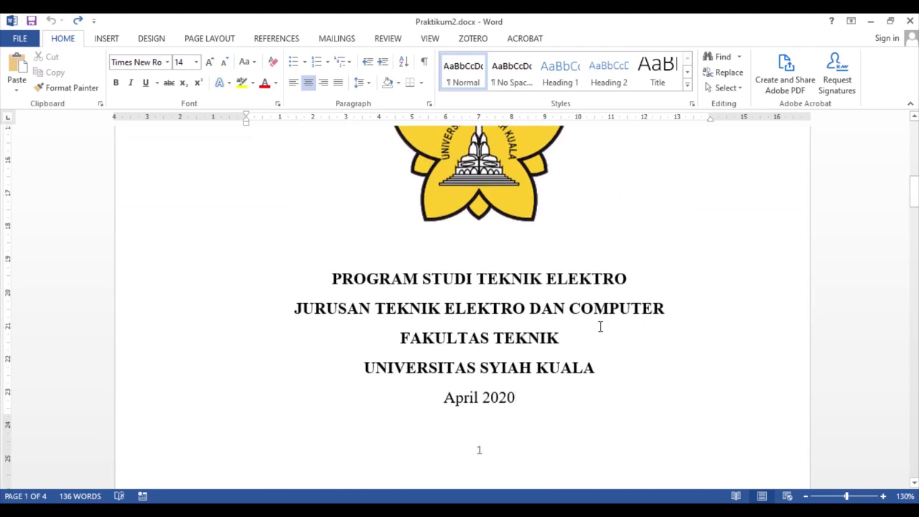
scroll(567, 312, "up", 3)
scroll(559, 311, "down", 1)
scroll(559, 310, "down", 5)
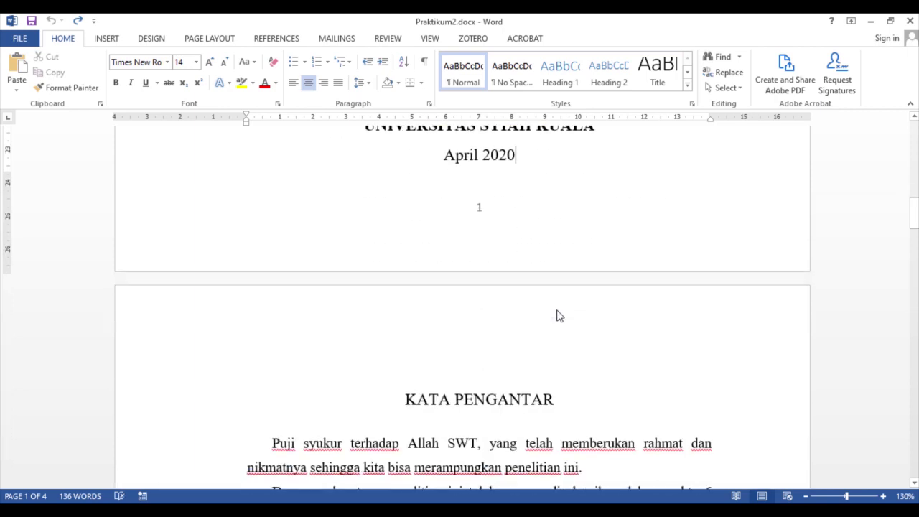
left_click(106, 39)
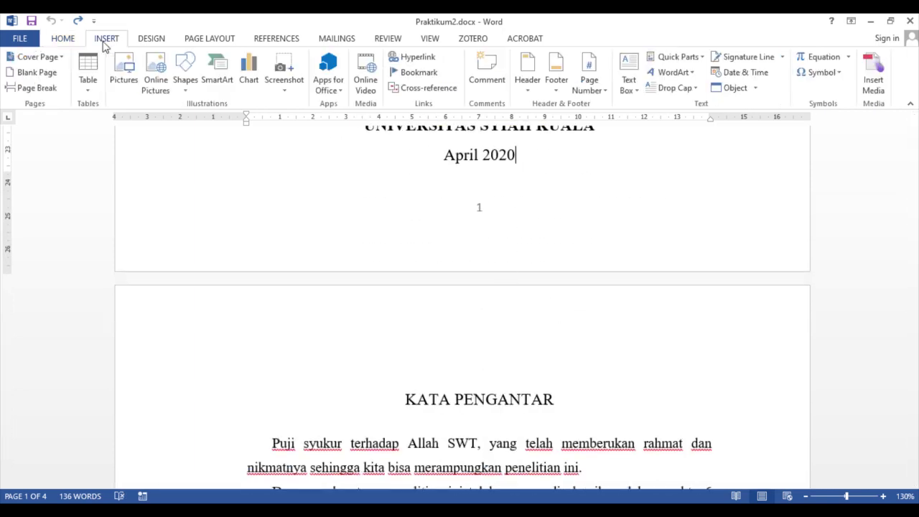
left_click(590, 84)
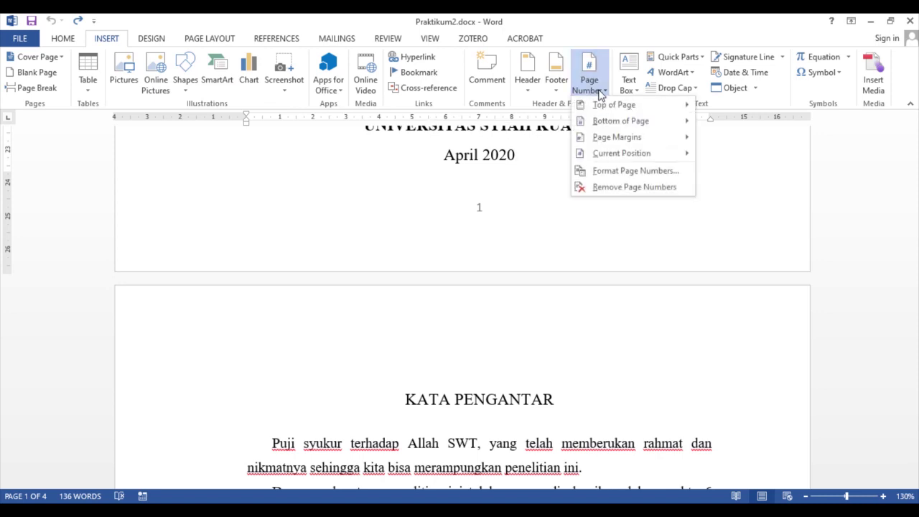
left_click(616, 171)
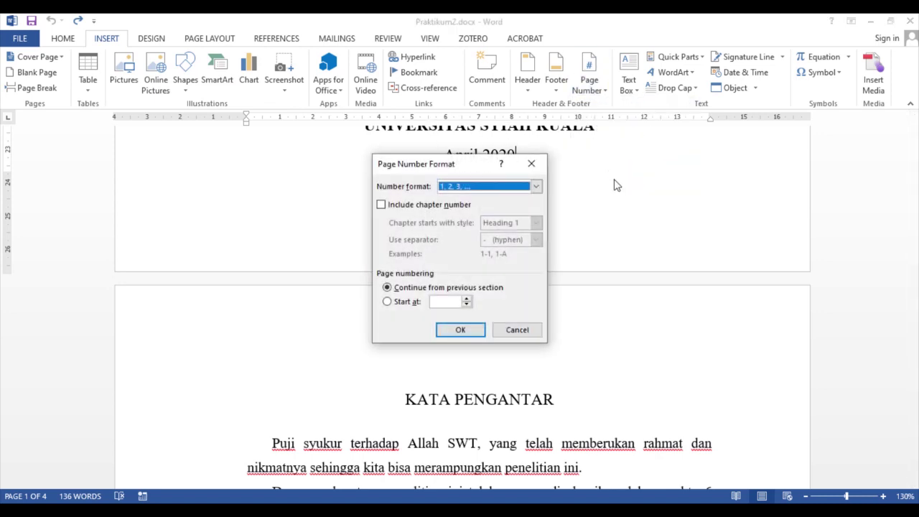
left_click(538, 192)
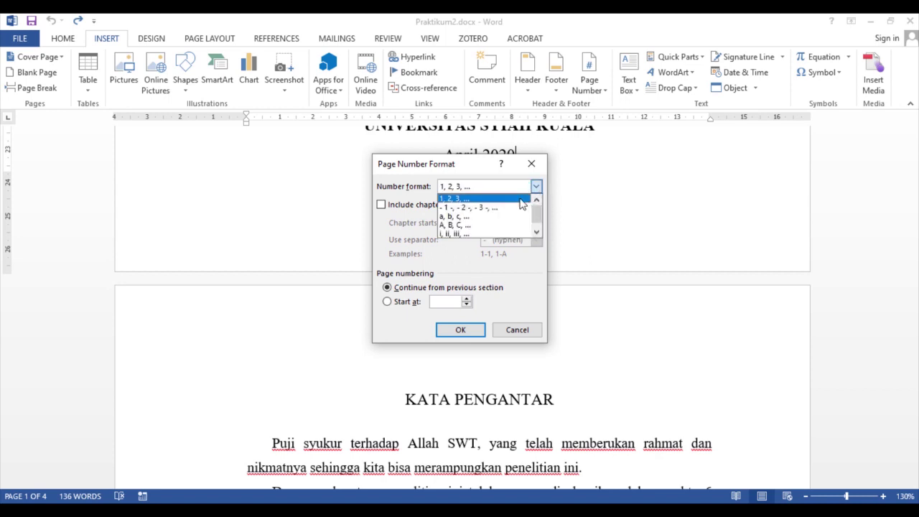
left_click(468, 234)
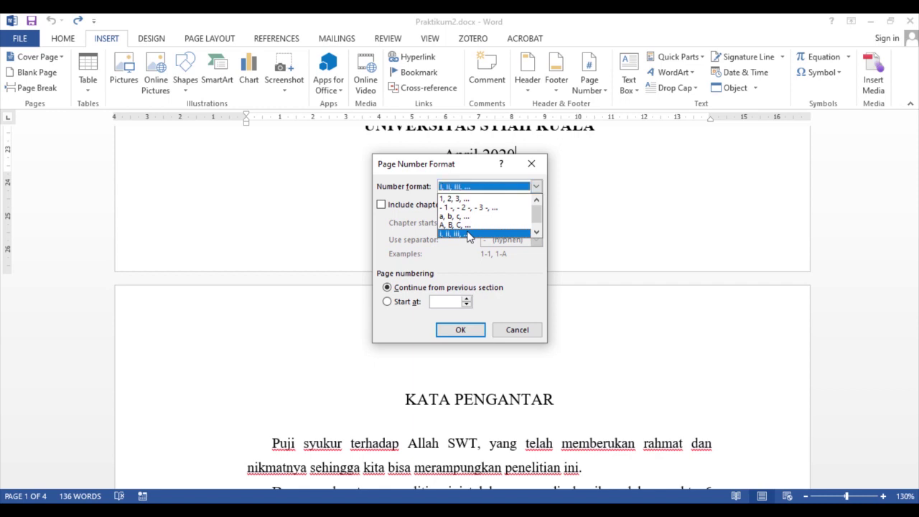
left_click(460, 330)
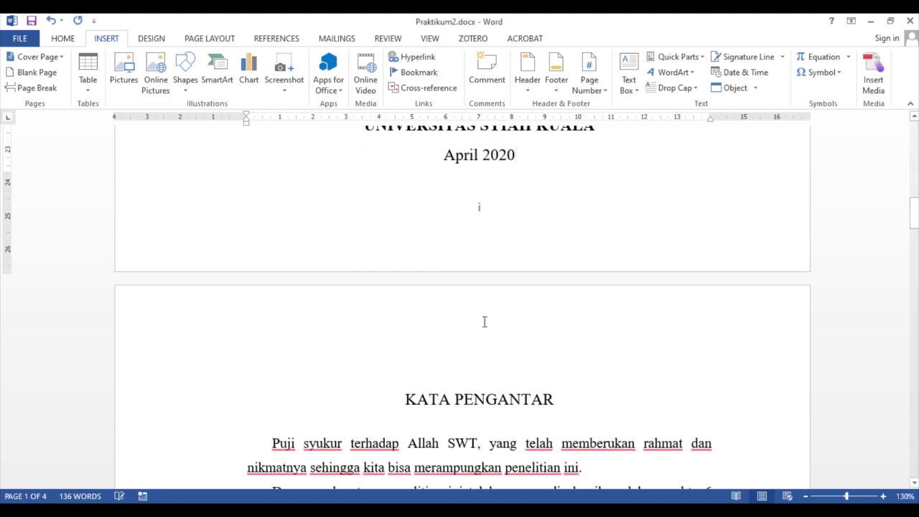
- Check the footer page numbers across all pages after the format change, ending at the KATA PENGANTAR page
scroll(513, 246, "up", 8)
scroll(513, 244, "down", 11)
scroll(513, 235, "down", 10)
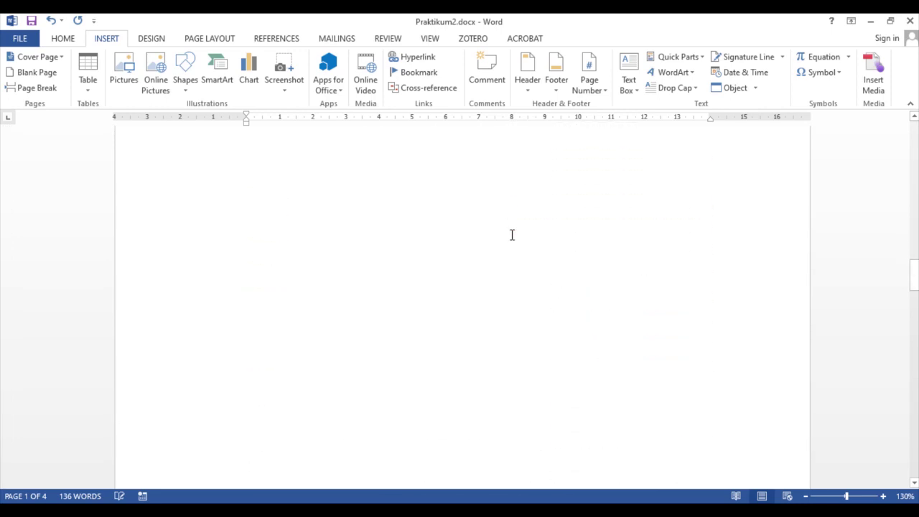
scroll(512, 234, "down", 8)
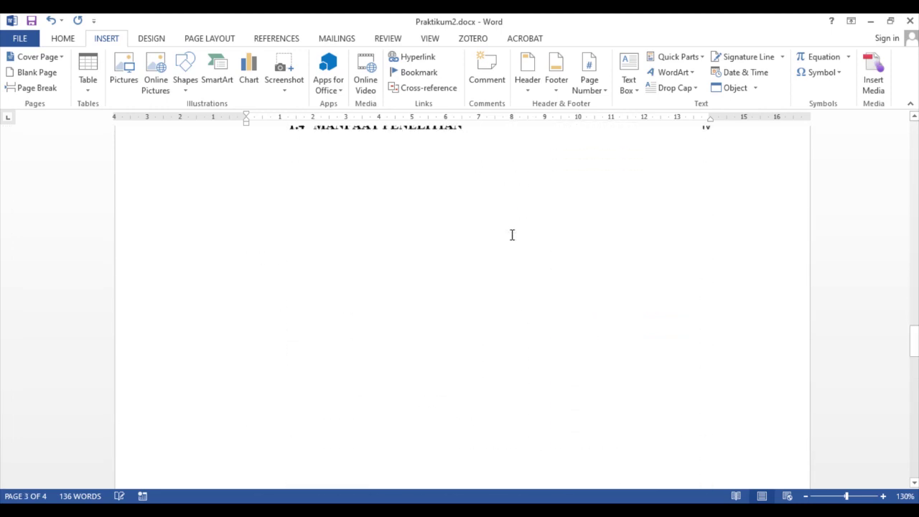
scroll(513, 235, "down", 5)
scroll(513, 234, "up", 7)
scroll(512, 235, "up", 12)
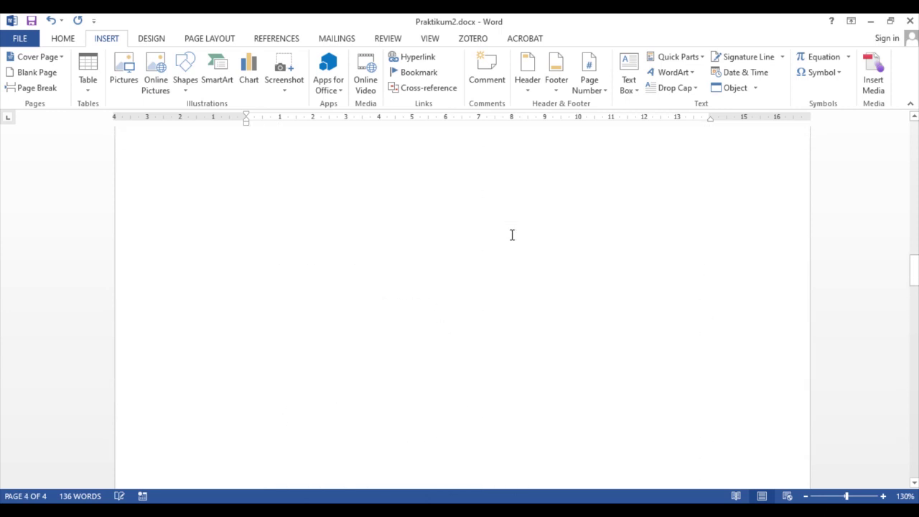
scroll(512, 235, "down", 10)
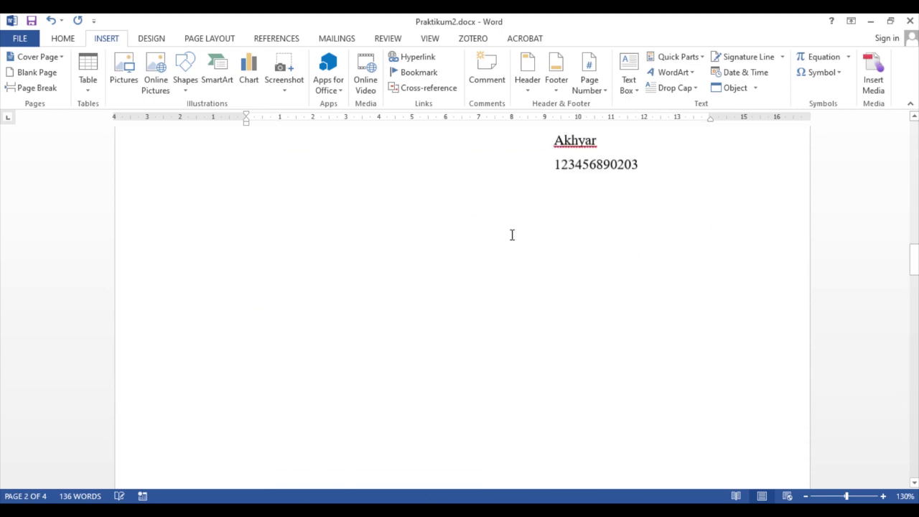
scroll(512, 241, "up", 10)
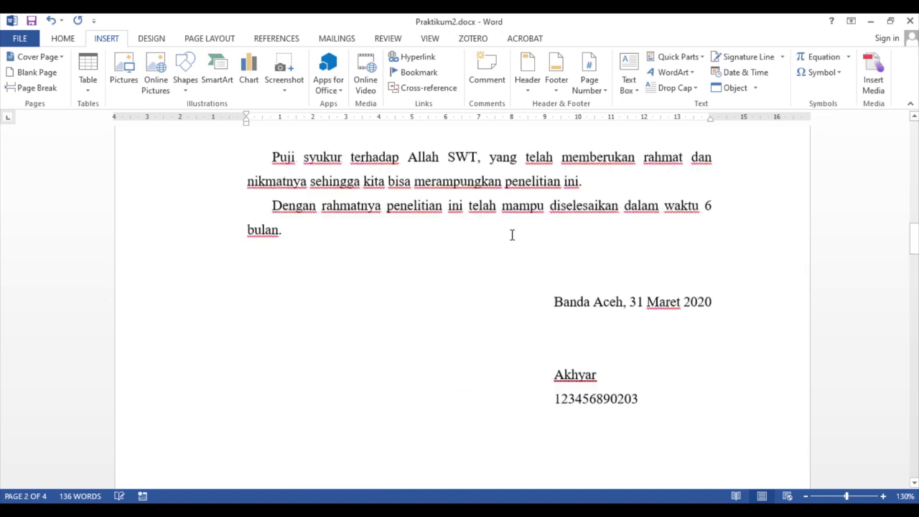
scroll(512, 235, "up", 2)
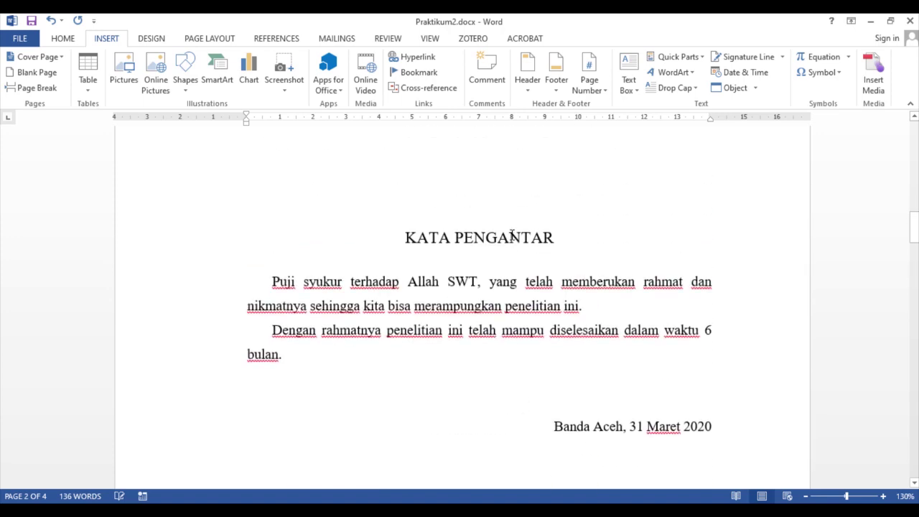
- Compare the footer page number of the cover page with that of the KATA PENGANTAR page
scroll(513, 238, "up", 5)
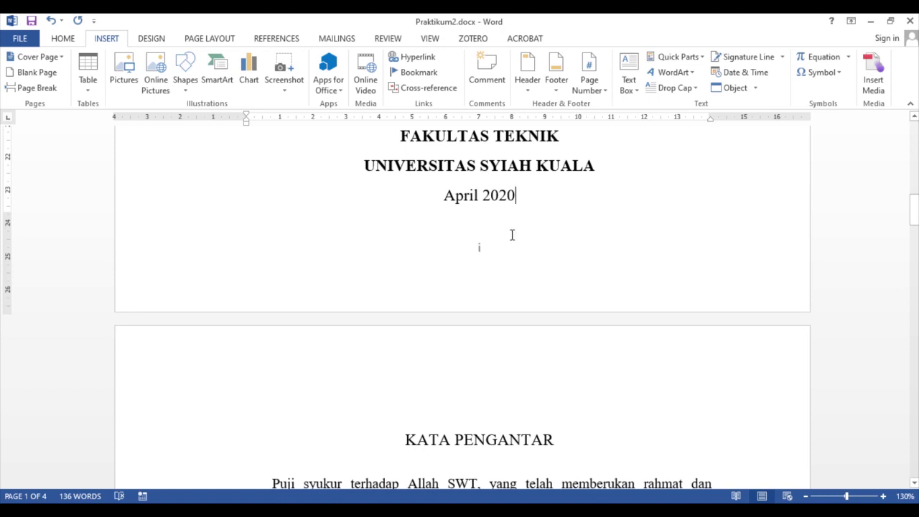
scroll(513, 235, "up", 1)
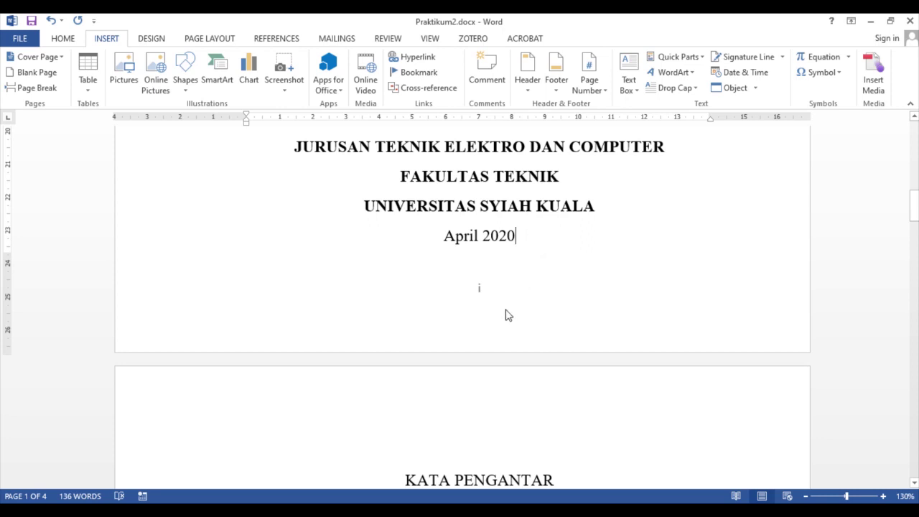
scroll(480, 300, "down", 5)
scroll(481, 296, "down", 8)
scroll(481, 299, "down", 2)
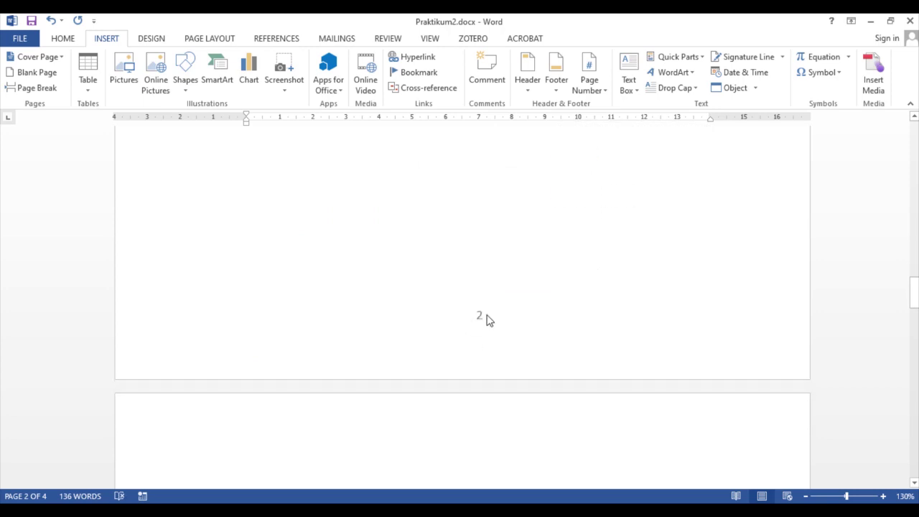
scroll(498, 308, "up", 5)
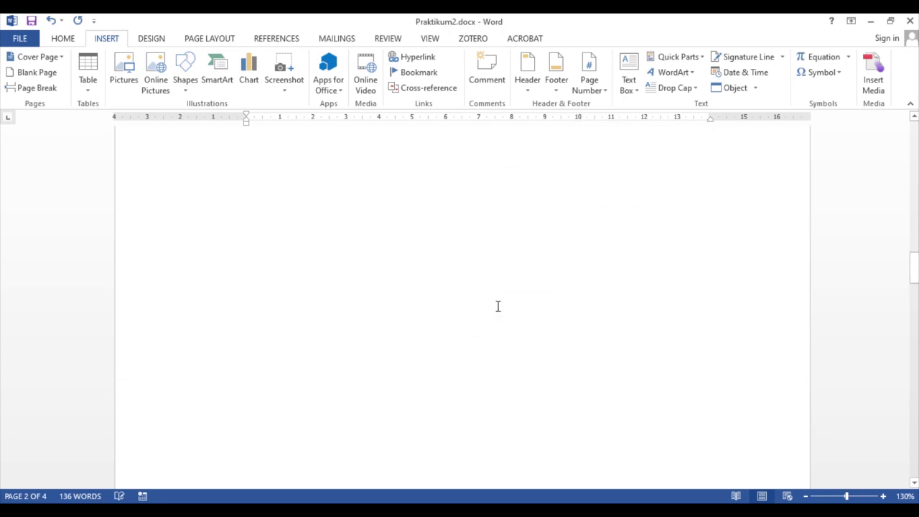
scroll(498, 307, "up", 8)
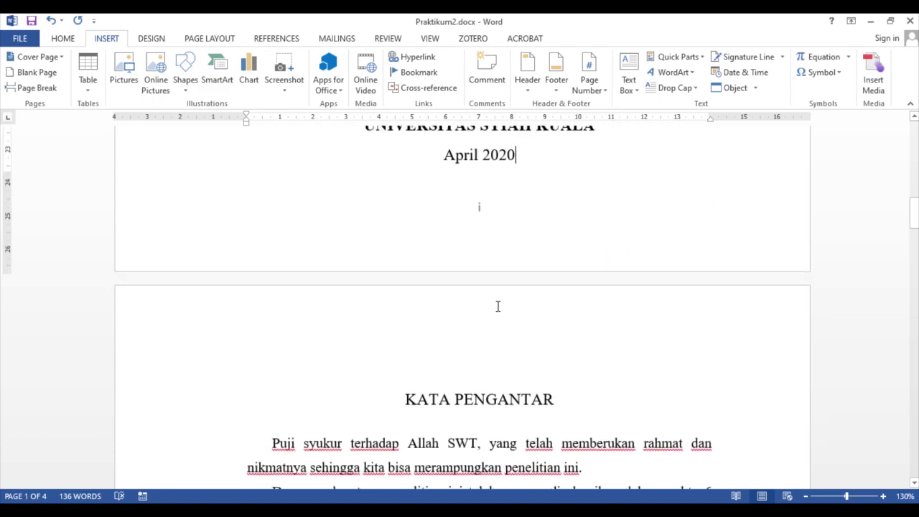
scroll(498, 307, "down", 12)
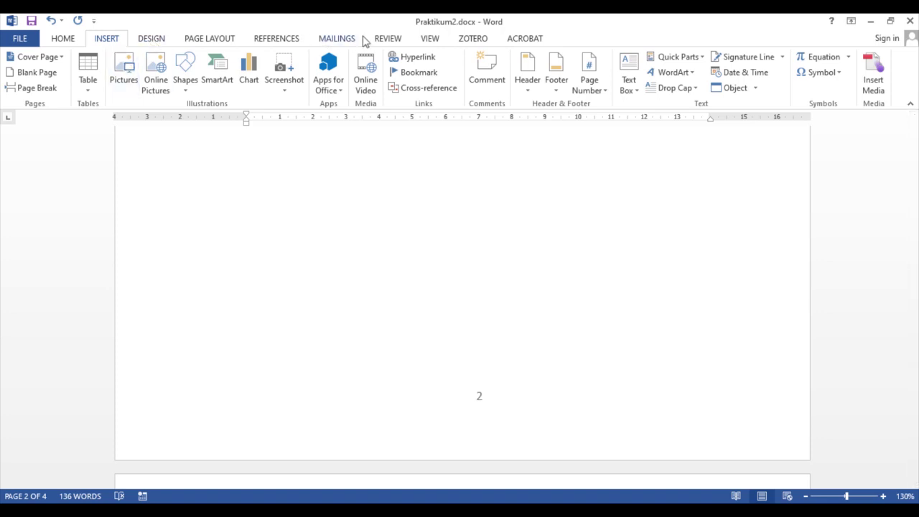
- Review the available page break and section break types without inserting one
left_click(229, 41)
left_click(188, 61)
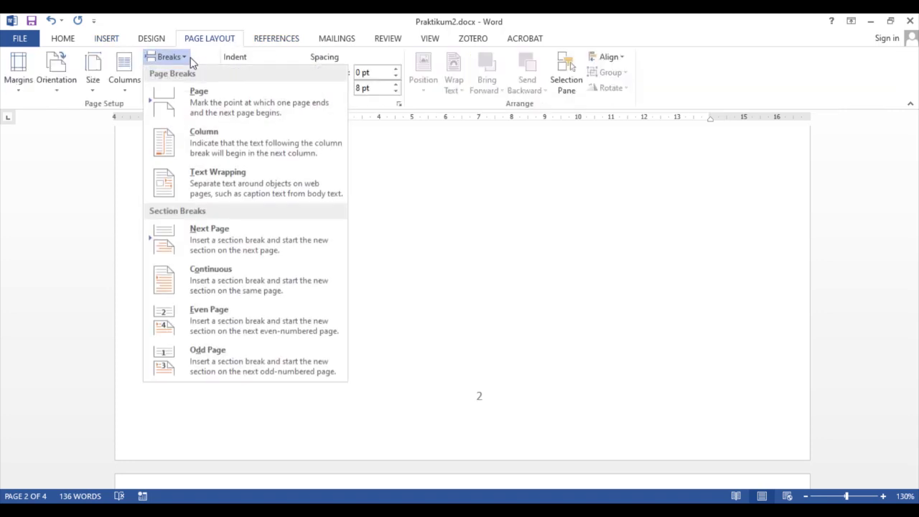
left_click(566, 258)
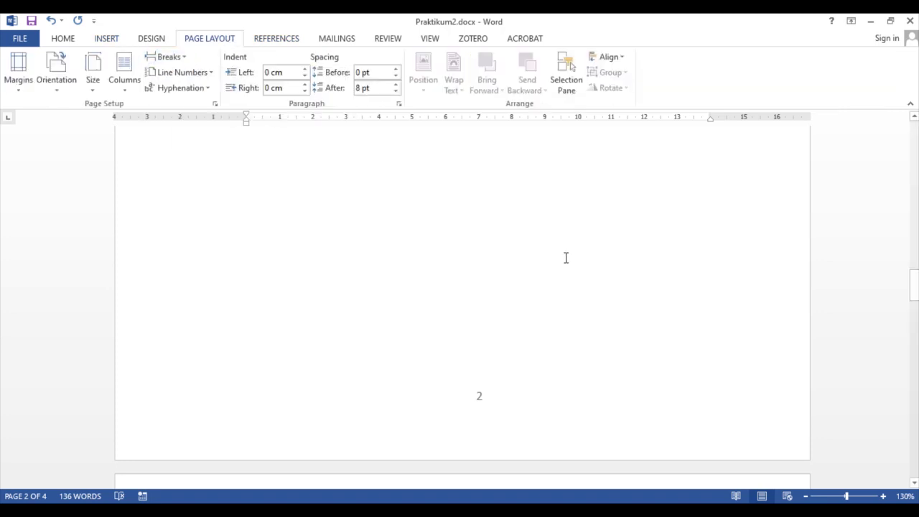
- Change the page number format of the KATA PENGANTAR section to lowercase Roman numerals (i, ii, iii, ...), continuing from the previous section
scroll(569, 258, "up", 5)
scroll(568, 258, "up", 15)
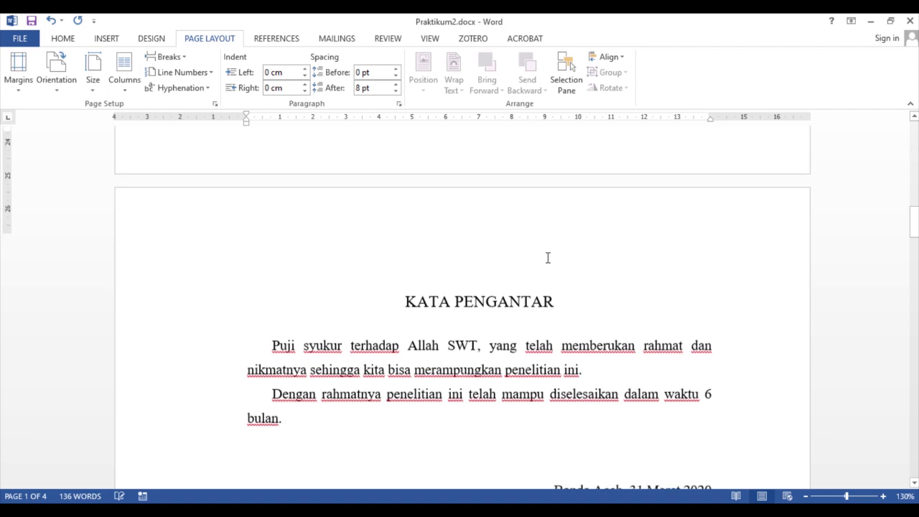
scroll(549, 258, "down", 13)
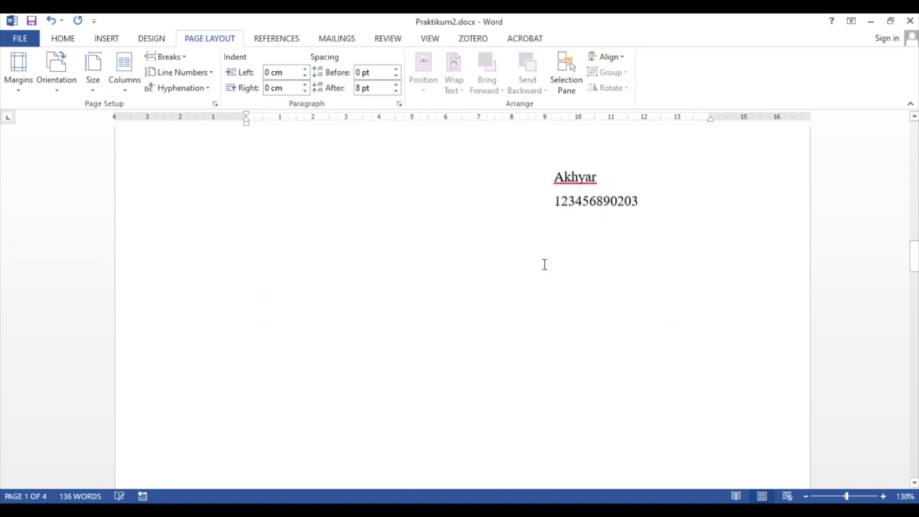
scroll(545, 265, "up", 10)
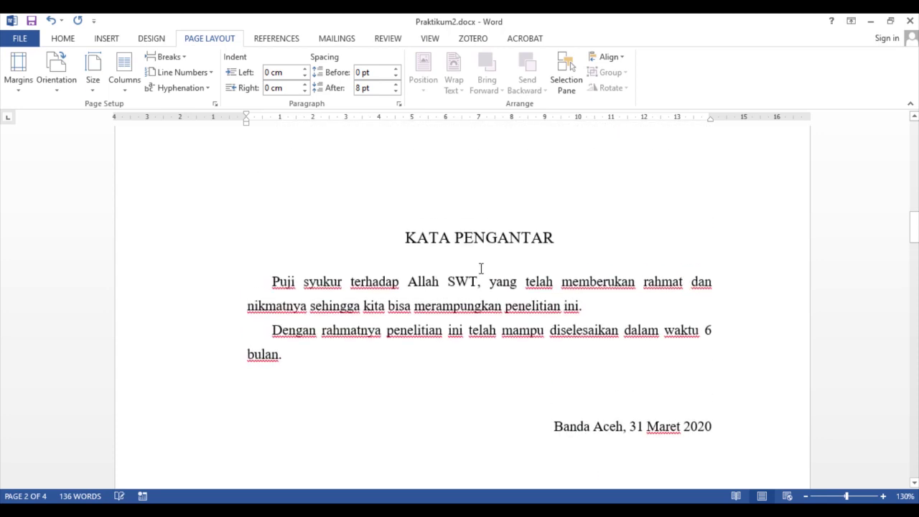
scroll(406, 319, "down", 7)
scroll(455, 302, "up", 6)
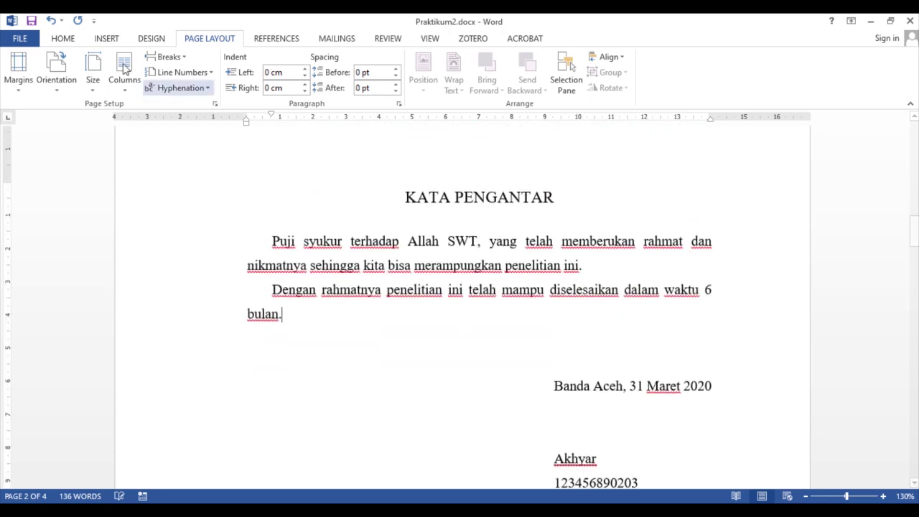
left_click(106, 38)
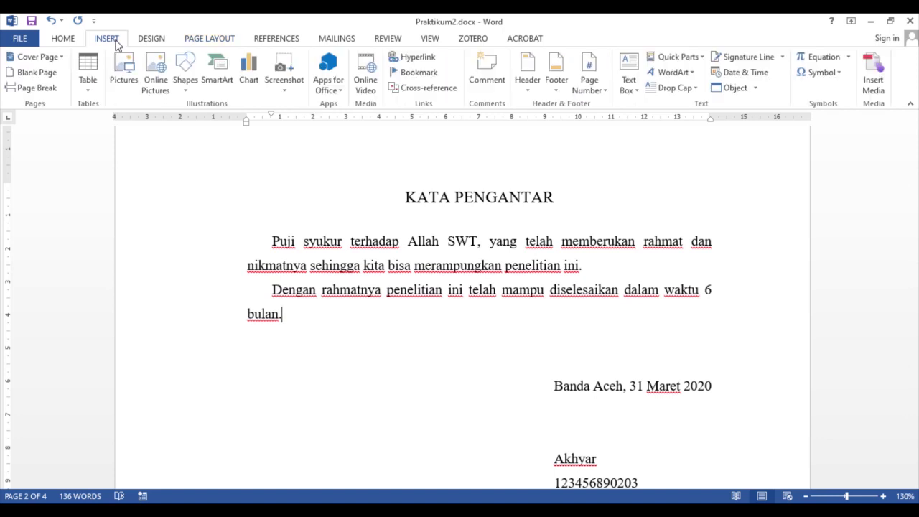
left_click(596, 92)
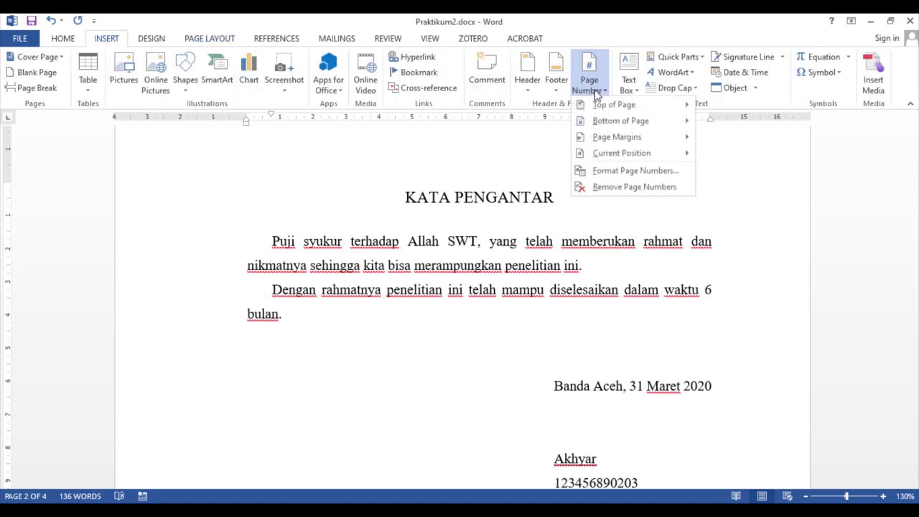
left_click(627, 173)
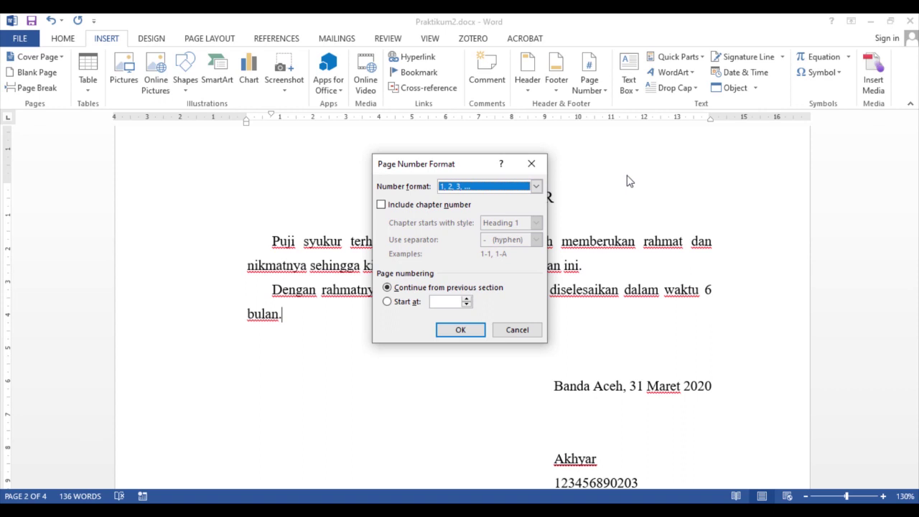
left_click(540, 190)
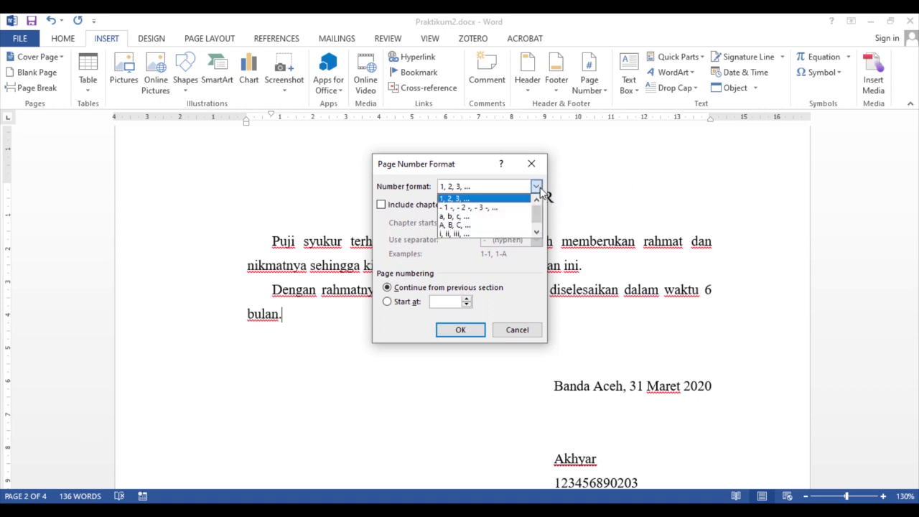
left_click(480, 236)
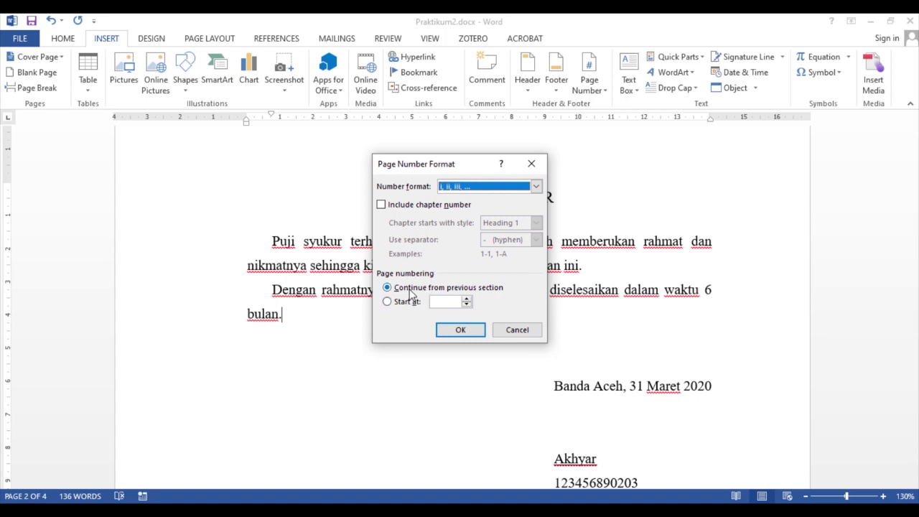
left_click(462, 332)
- Check the footer page numbers from the KATA PENGANTAR page through the BAB 1 page and back to the cover
scroll(531, 314, "down", 5)
scroll(532, 314, "down", 6)
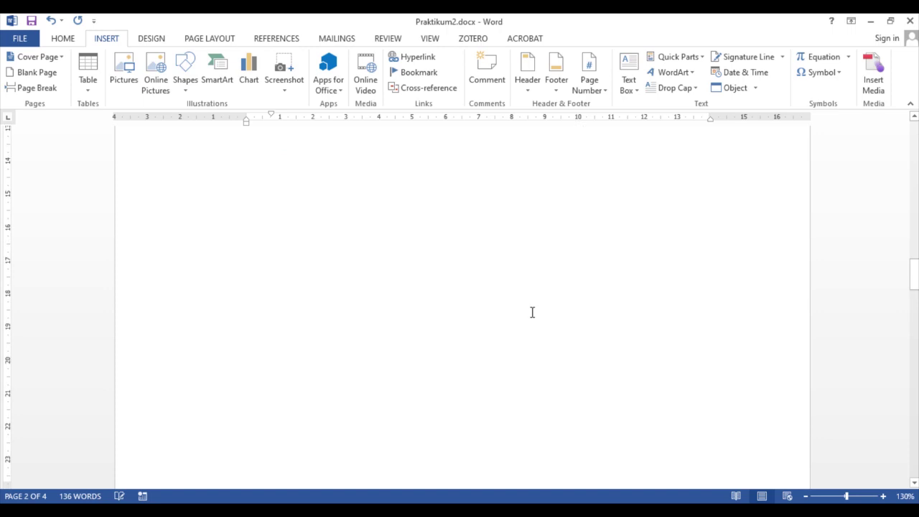
scroll(532, 265, "down", 10)
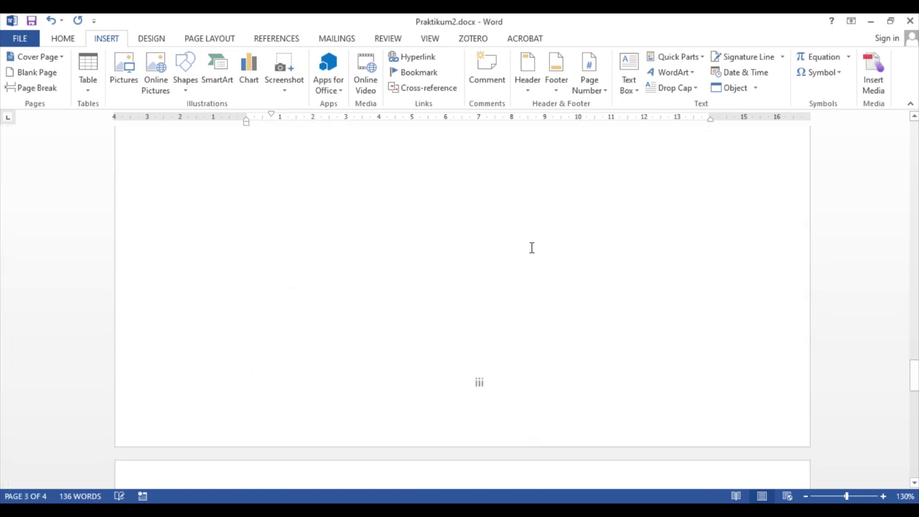
scroll(531, 255, "down", 10)
scroll(532, 247, "down", 4)
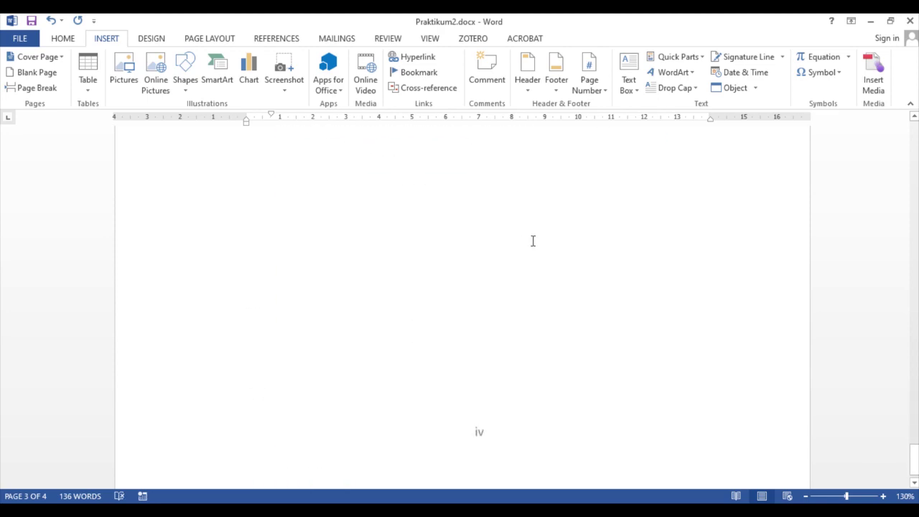
scroll(533, 241, "up", 6)
scroll(534, 240, "up", 4)
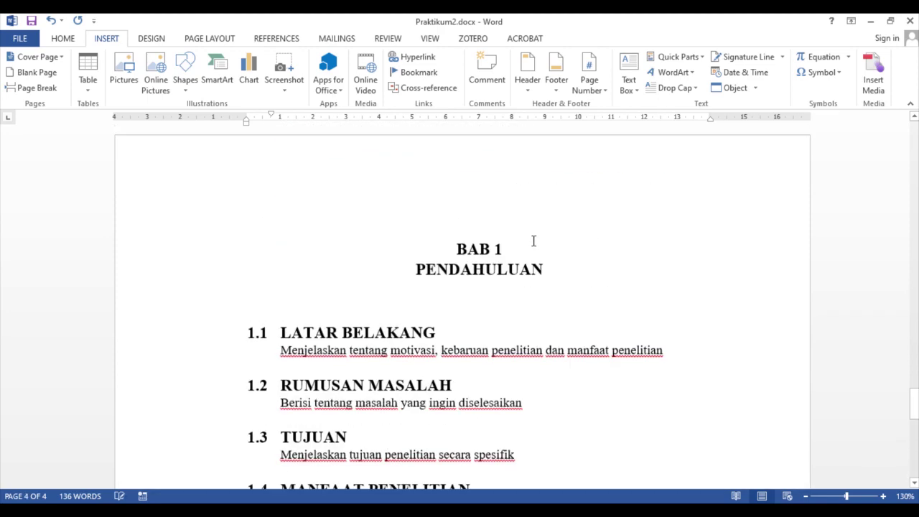
scroll(534, 241, "down", 3)
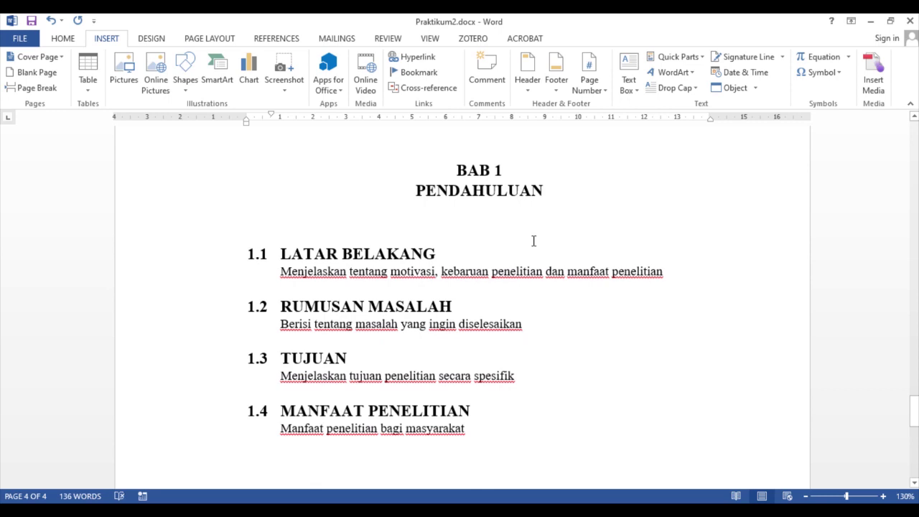
scroll(534, 240, "up", 8)
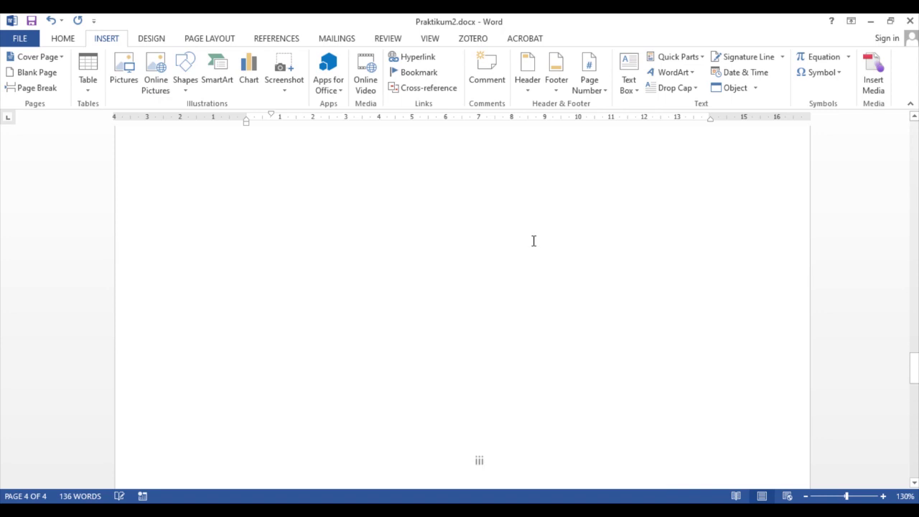
scroll(533, 241, "up", 10)
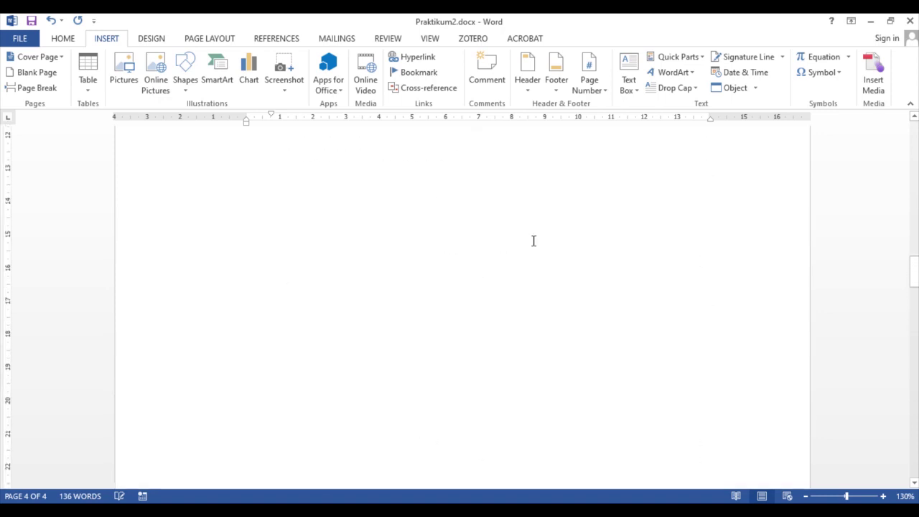
scroll(533, 240, "up", 5)
scroll(534, 240, "up", 4)
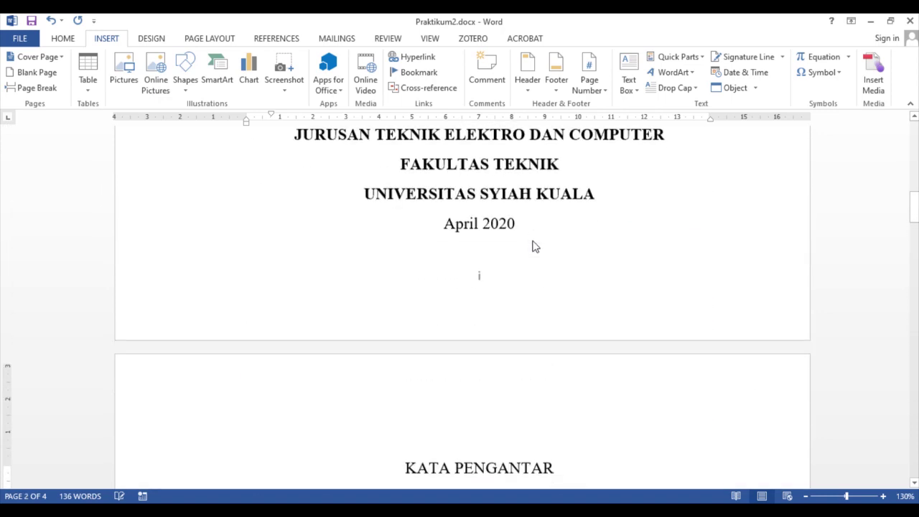
scroll(533, 241, "up", 5)
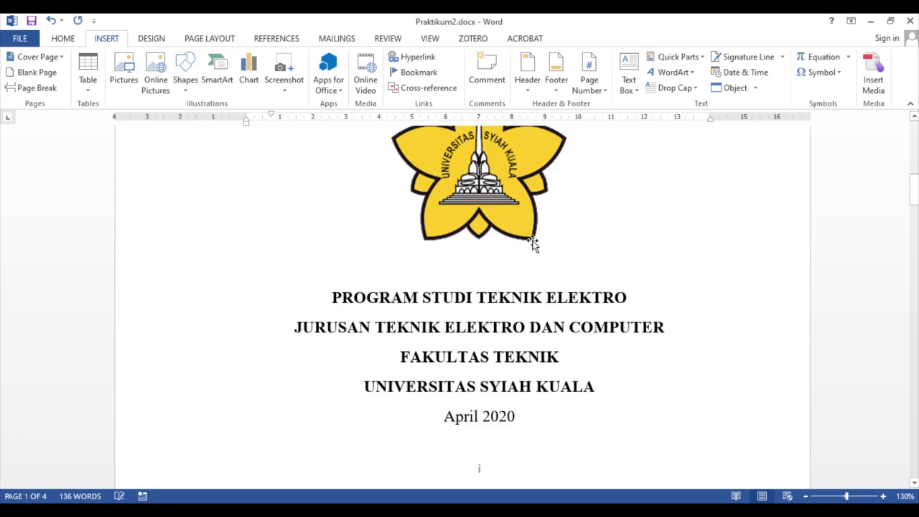
- Examine how the footer numbering runs on from the cover page to the KATA PENGANTAR page
scroll(534, 243, "down", 5)
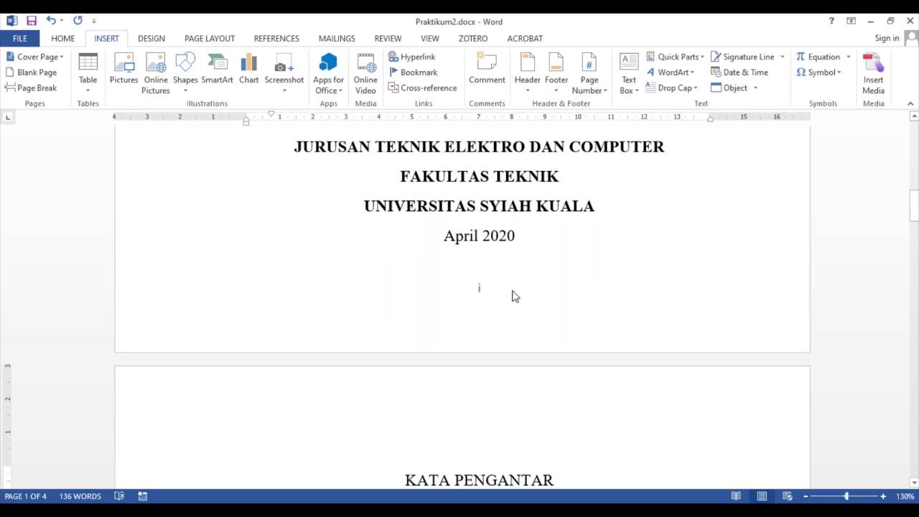
scroll(514, 293, "down", 3)
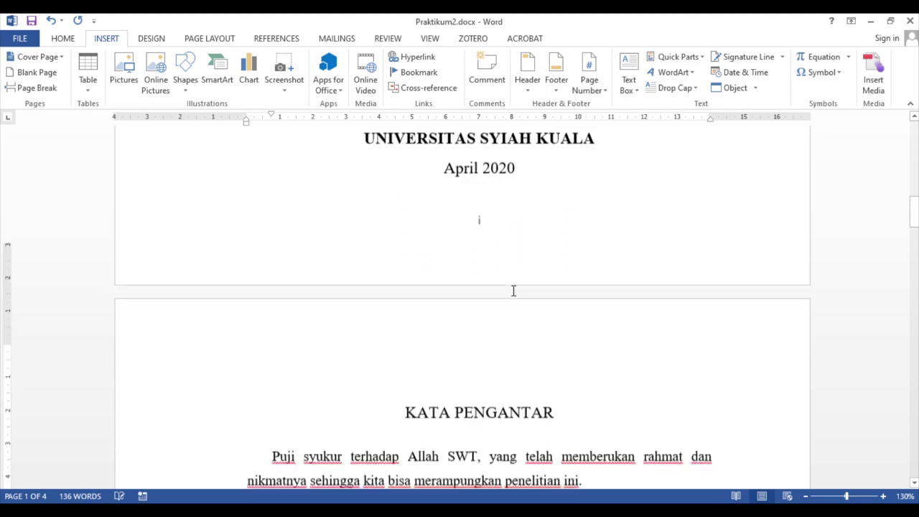
scroll(513, 291, "up", 4)
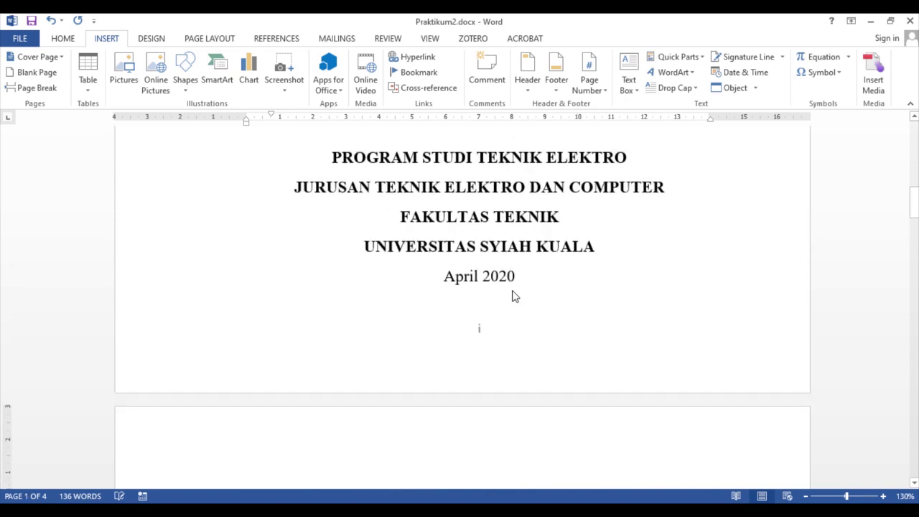
scroll(515, 295, "down", 8)
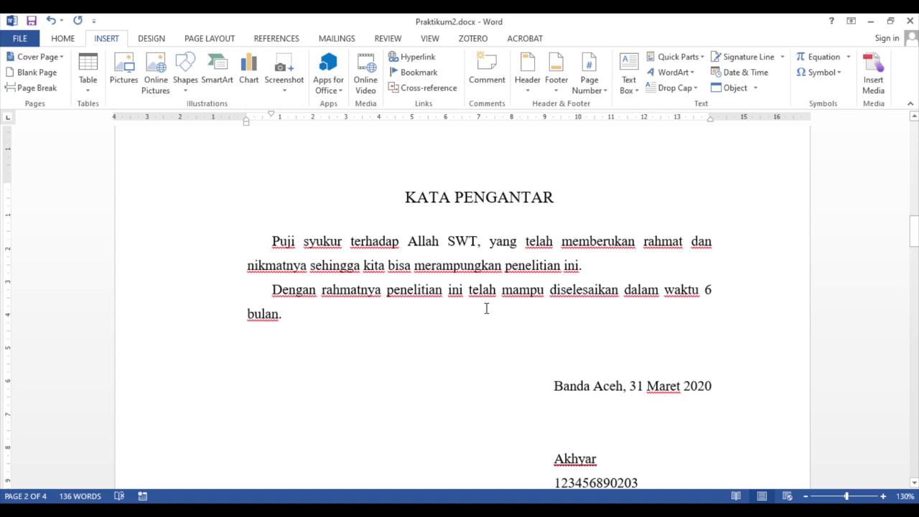
scroll(487, 309, "down", 12)
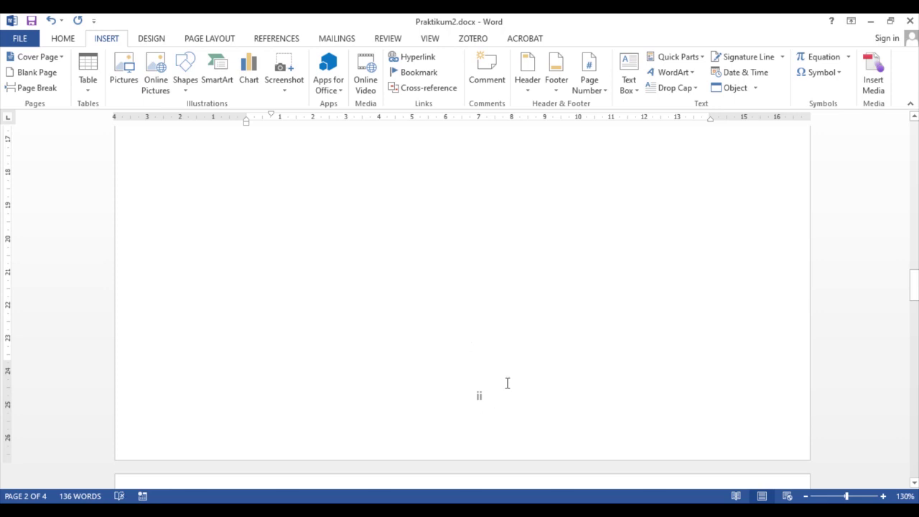
scroll(509, 379, "up", 15)
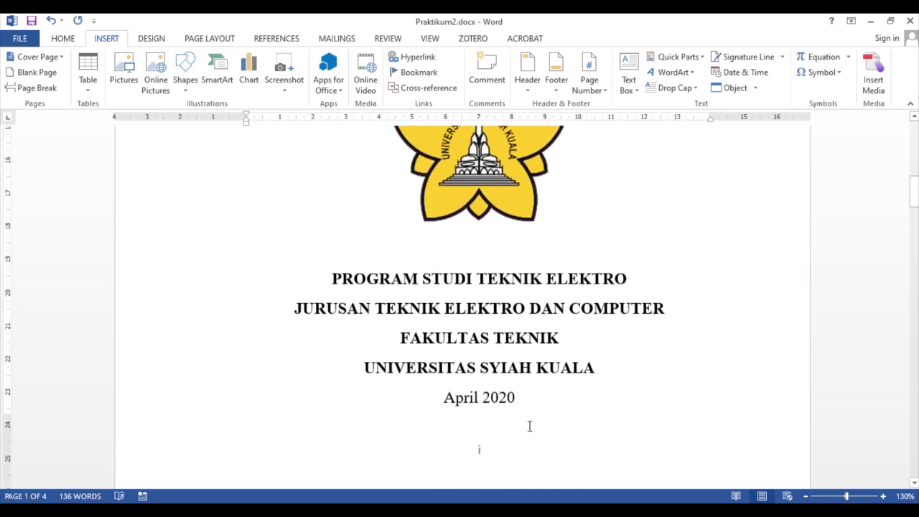
- Give the cover page a different first-page footer so that it carries no page number, and return to the body text
scroll(501, 393, "down", 1)
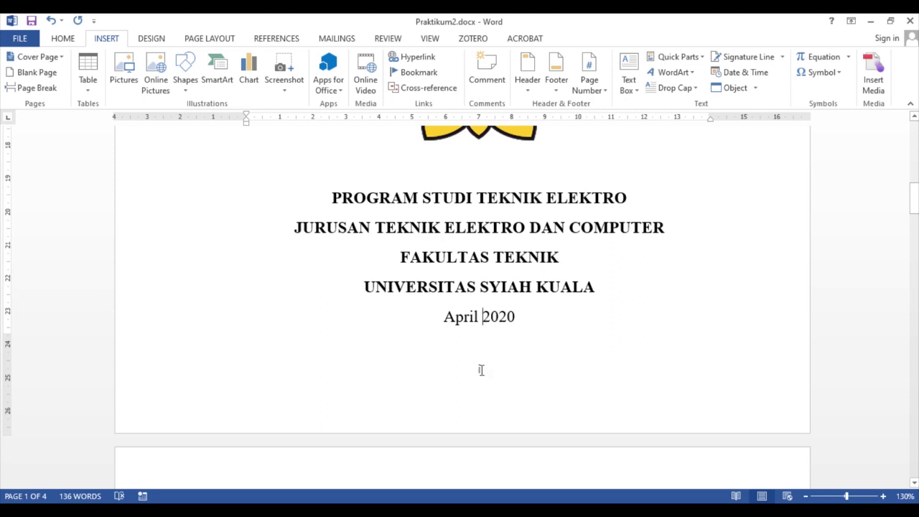
double_click(480, 370)
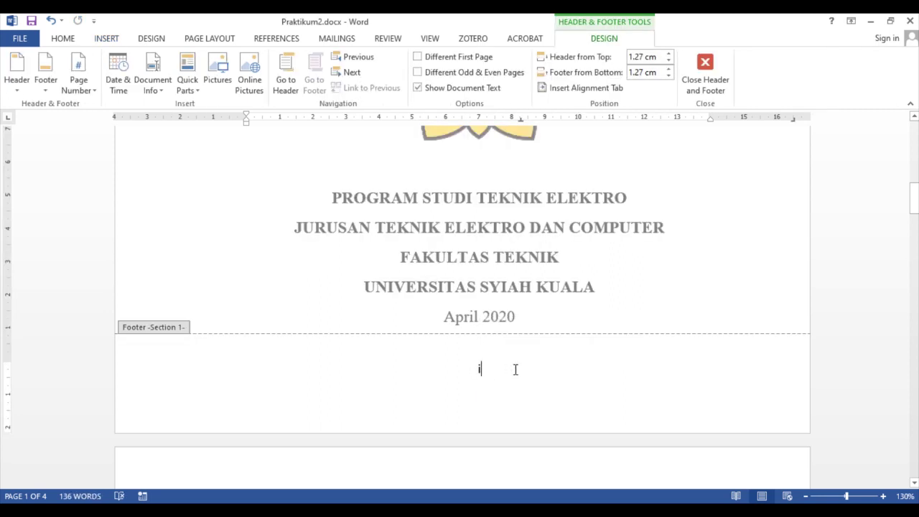
scroll(515, 370, "down", 10)
scroll(517, 372, "down", 8)
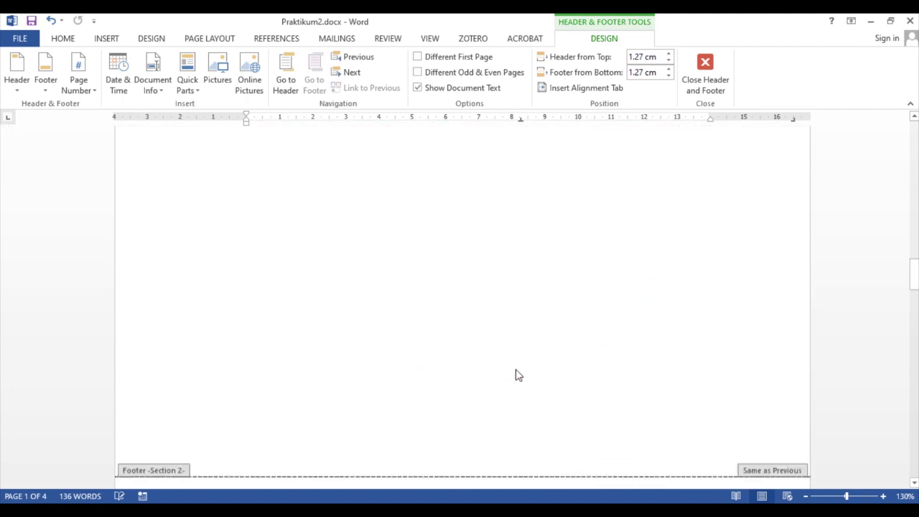
scroll(517, 369, "up", 10)
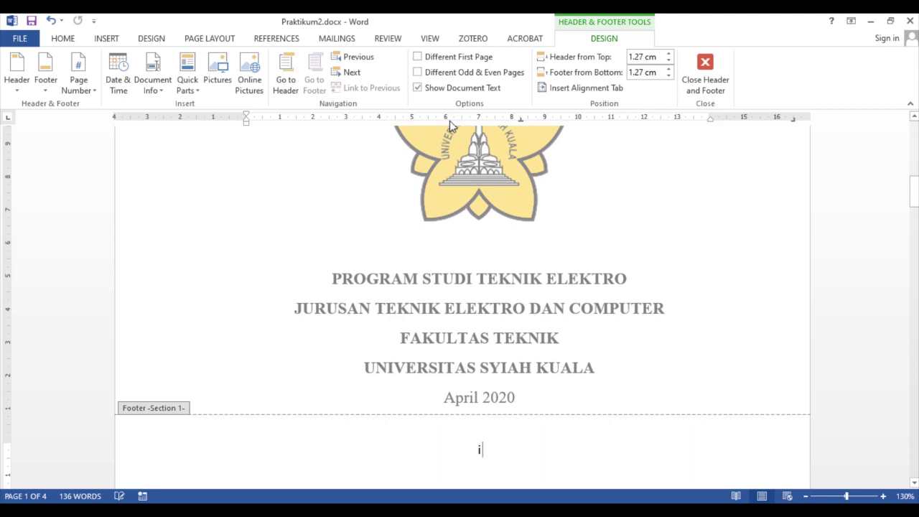
left_click(418, 58)
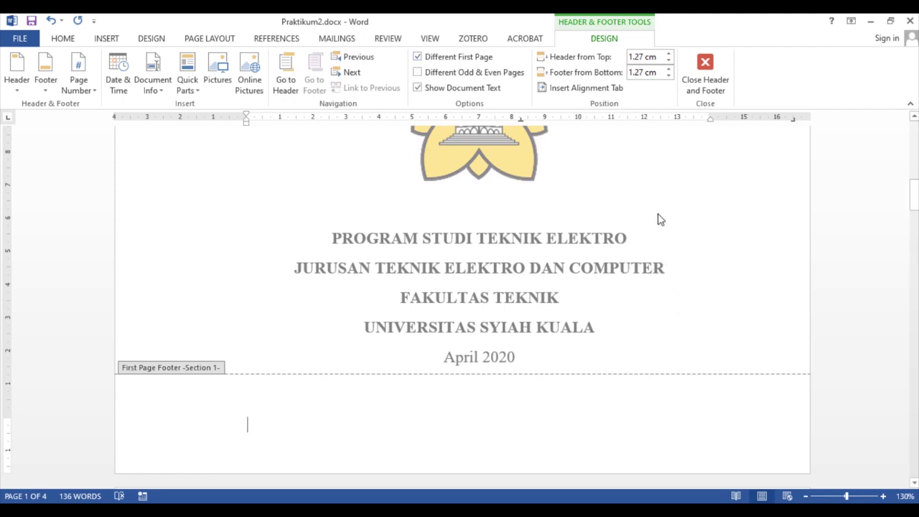
double_click(620, 191)
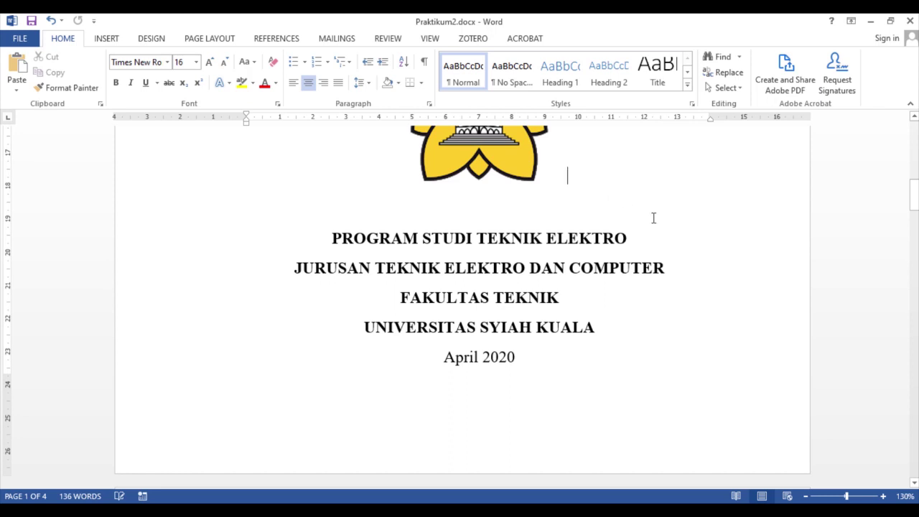
- Compare the footers of the cover page and the KATA PENGANTAR page
scroll(654, 218, "down", 10)
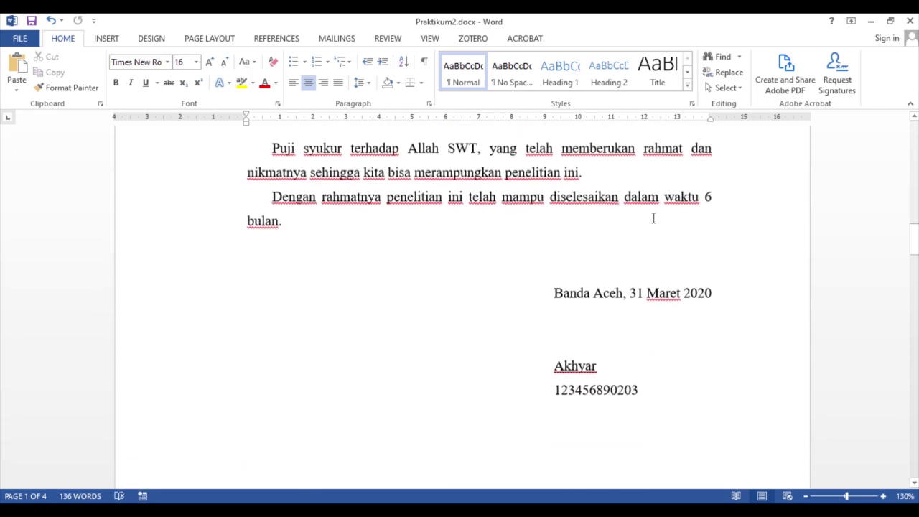
scroll(654, 217, "down", 3)
scroll(571, 247, "up", 2)
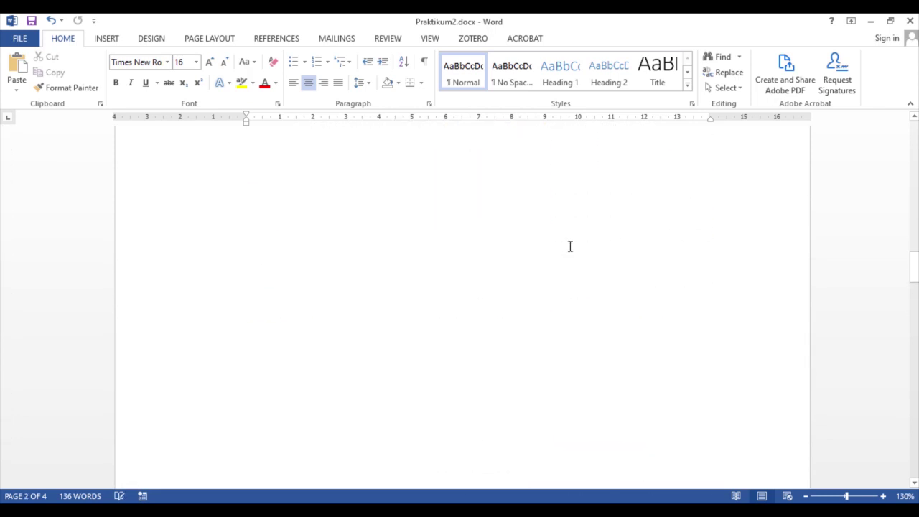
scroll(571, 247, "down", 2)
scroll(571, 247, "up", 6)
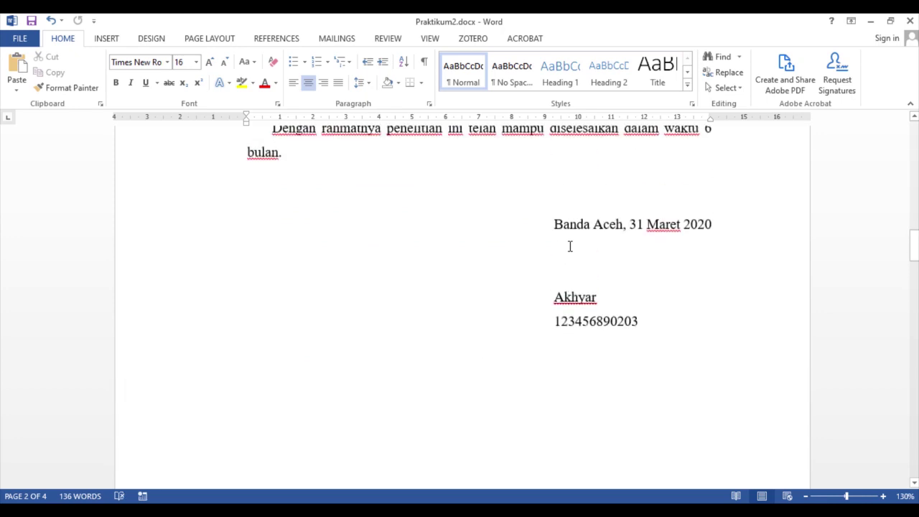
scroll(570, 246, "up", 3)
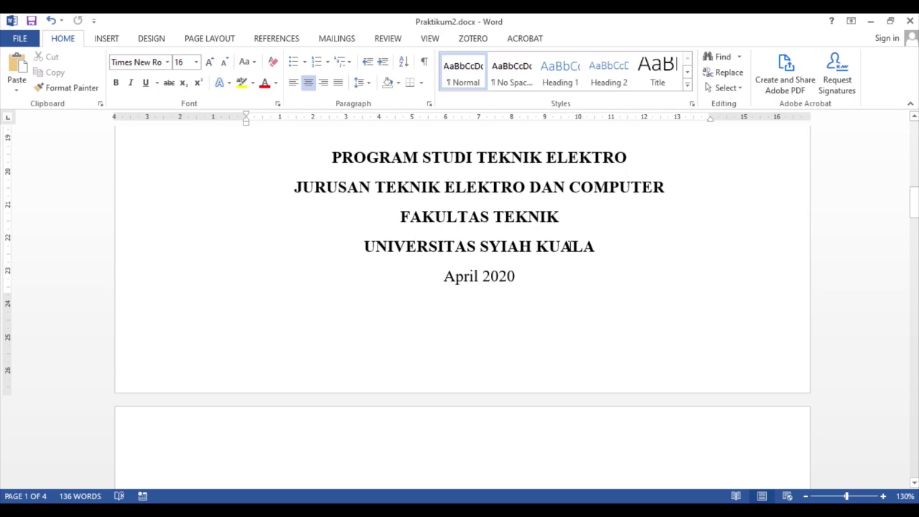
scroll(571, 247, "up", 2)
scroll(570, 246, "down", 7)
scroll(570, 247, "down", 5)
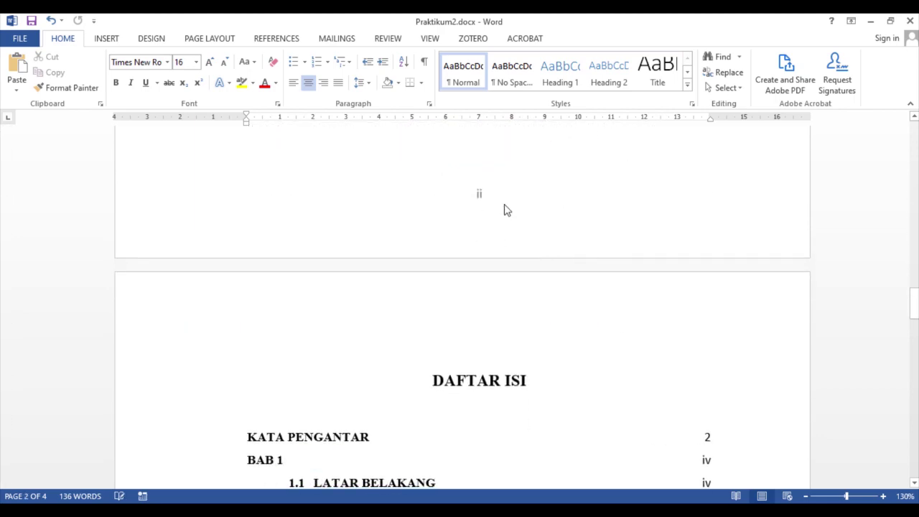
- Examine the DAFTAR ISI page and the page numbers listed for its entries
scroll(505, 210, "down", 5)
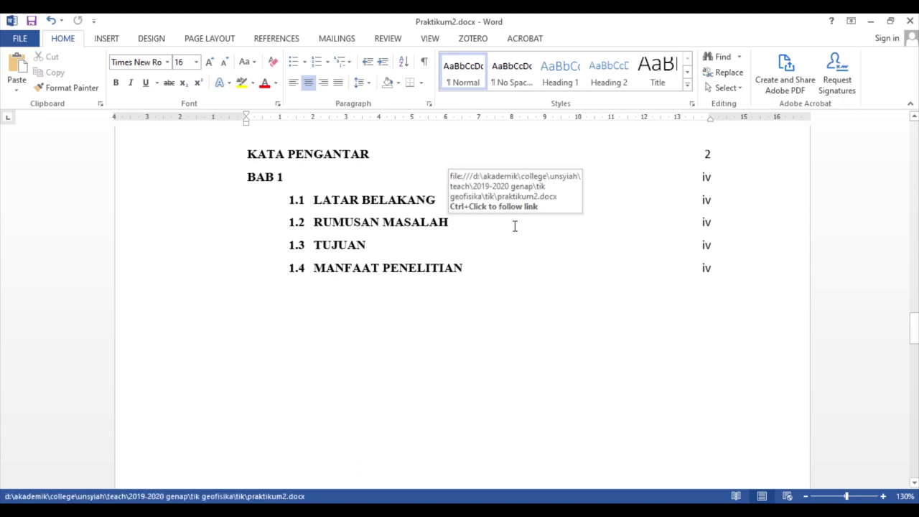
scroll(515, 226, "up", 4)
scroll(515, 227, "down", 6)
scroll(515, 226, "up", 5)
scroll(515, 226, "up", 3)
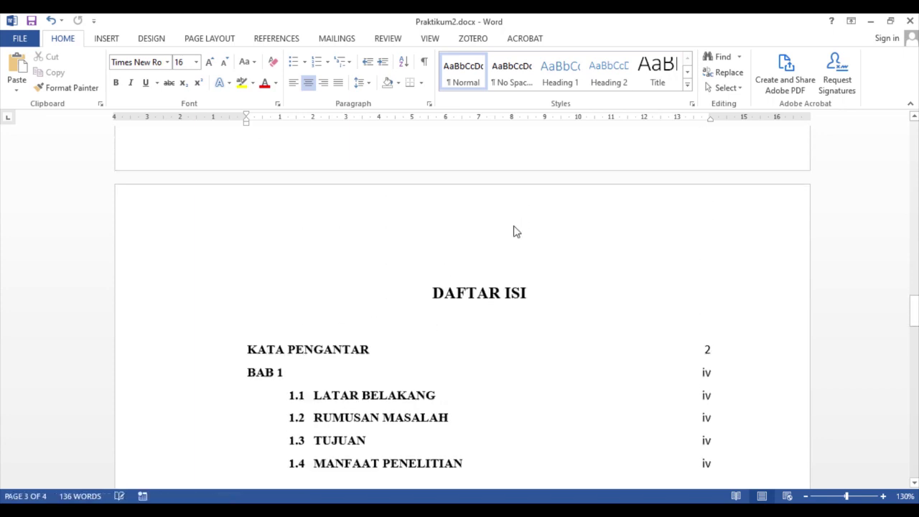
scroll(515, 226, "down", 4)
scroll(515, 226, "up", 7)
- Check the BAB 1 PENDAHULUAN page and the number format in its footer
scroll(515, 227, "down", 6)
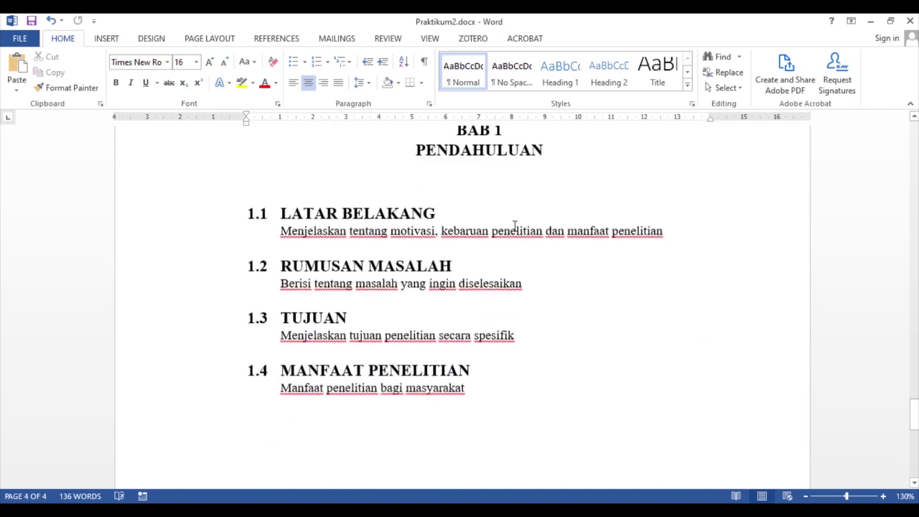
scroll(515, 226, "down", 5)
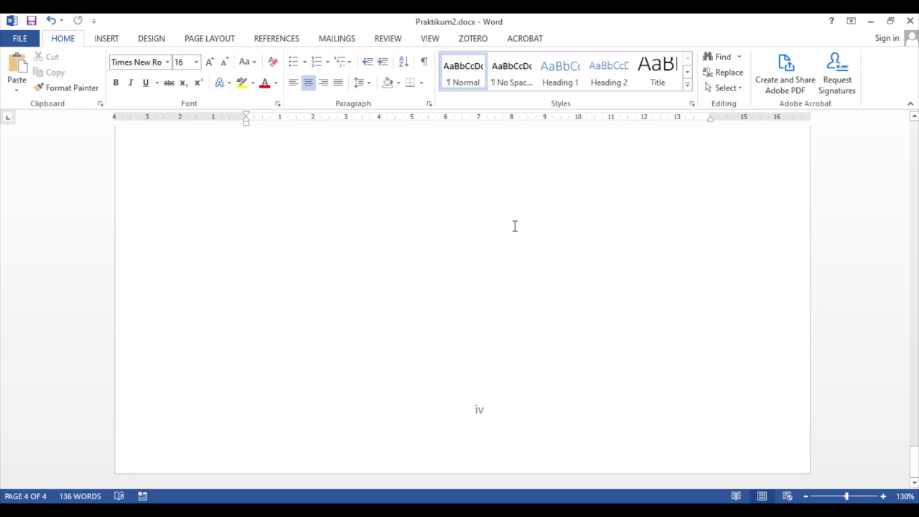
scroll(515, 226, "up", 2)
scroll(515, 226, "up", 5)
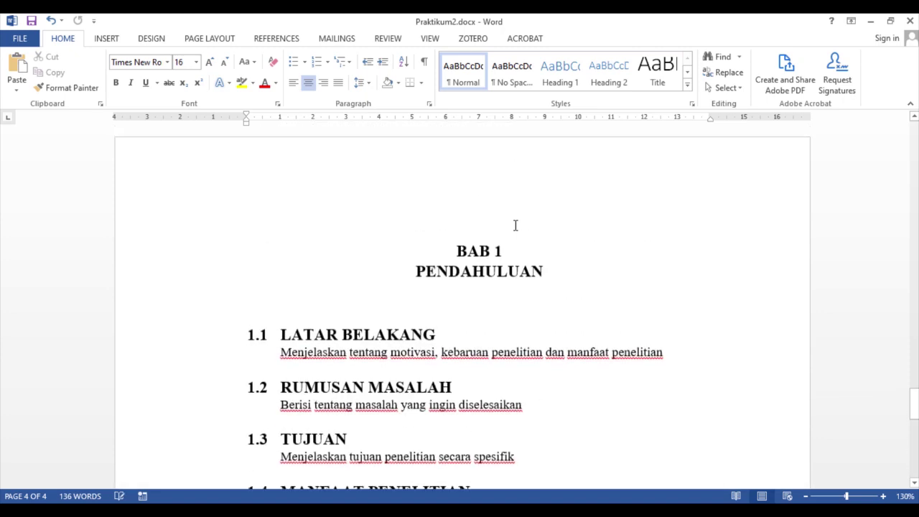
scroll(515, 226, "down", 5)
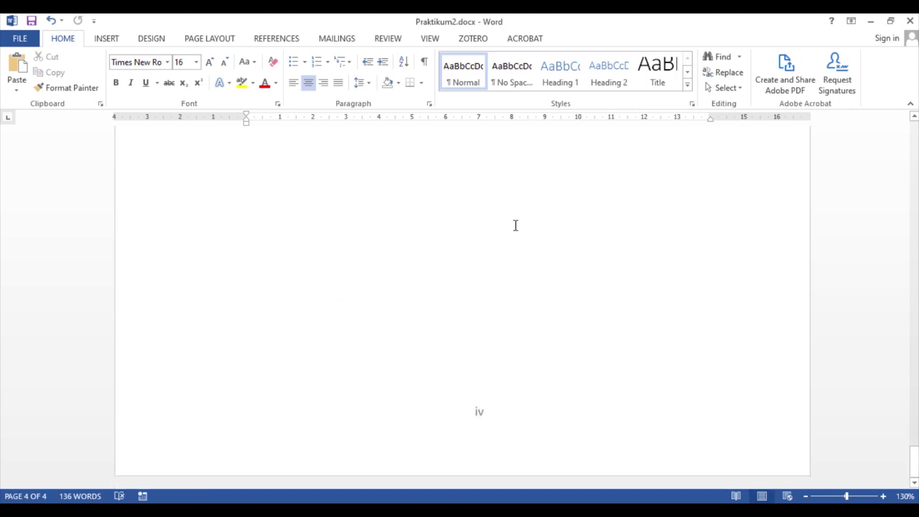
scroll(515, 226, "up", 1)
scroll(515, 227, "up", 4)
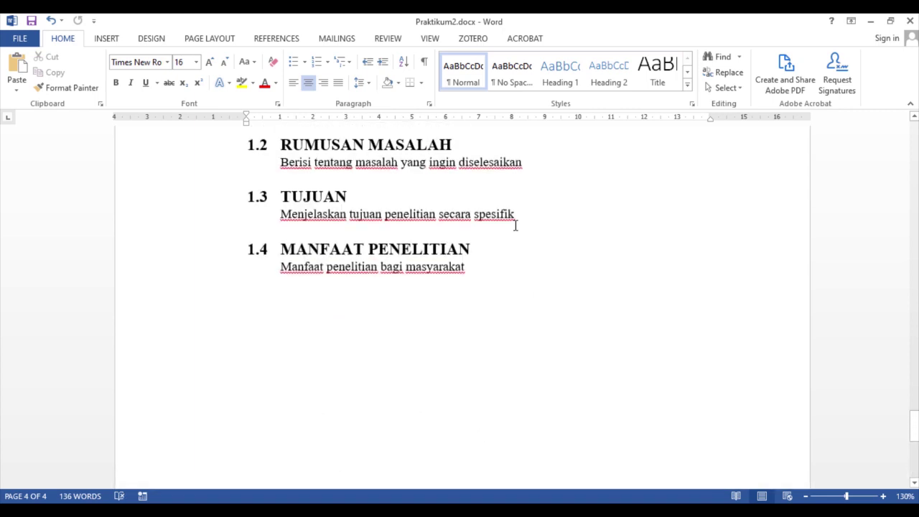
scroll(515, 226, "down", 5)
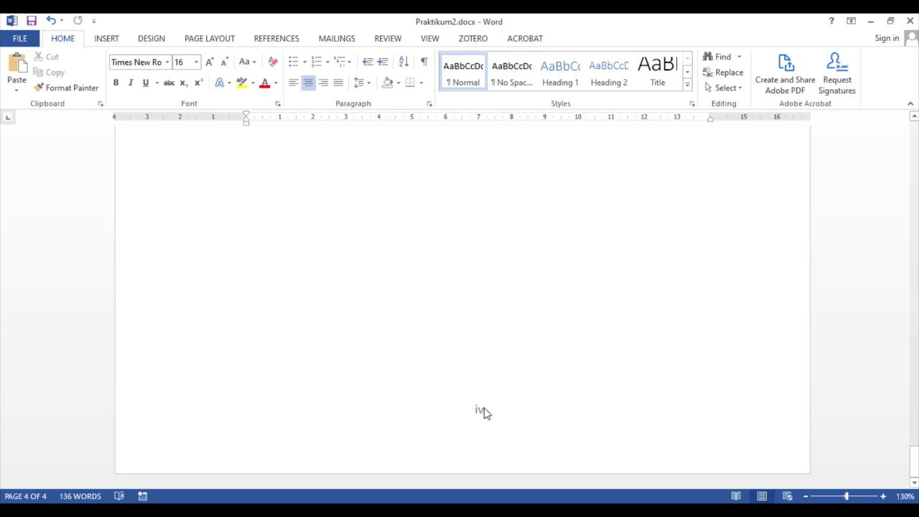
scroll(657, 325, "up", 5)
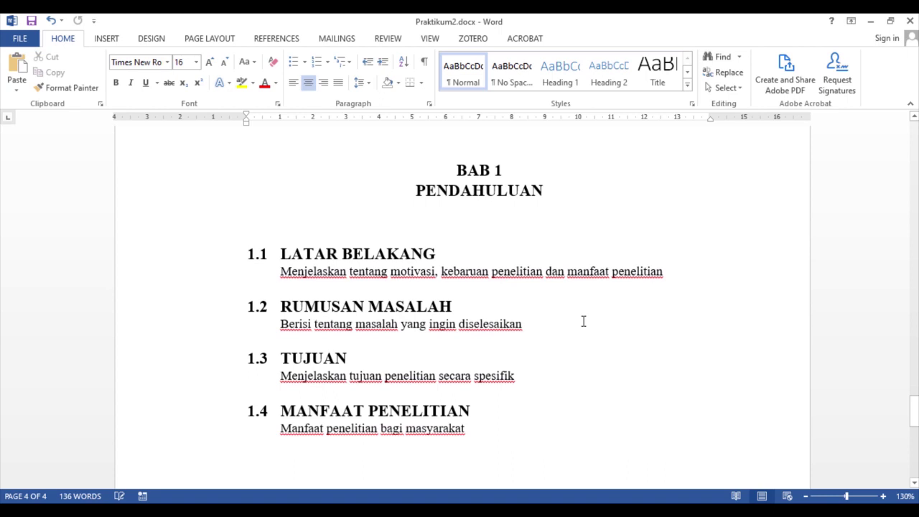
- Insert a Next Page section break after the last DAFTAR ISI entry, 1.4 MANFAAT PENELITIAN
scroll(583, 319, "up", 10)
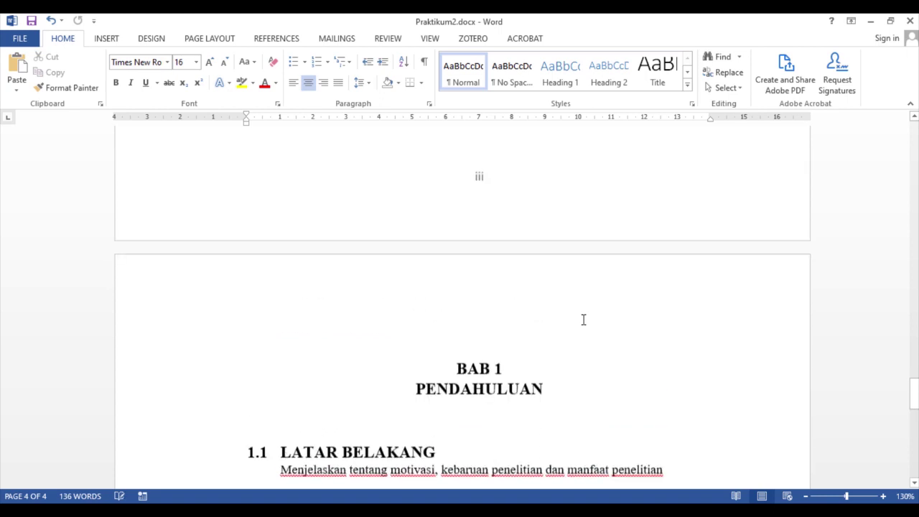
scroll(583, 320, "up", 5)
scroll(584, 320, "down", 3)
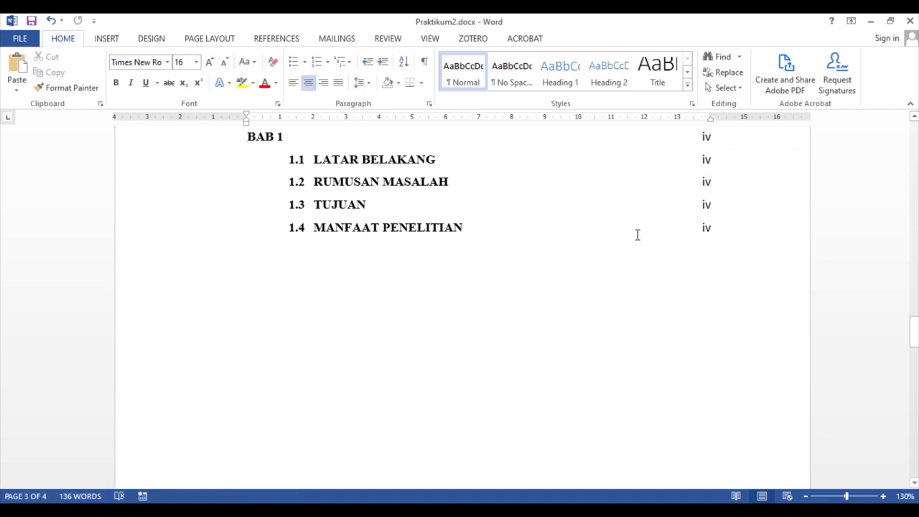
left_click(713, 227)
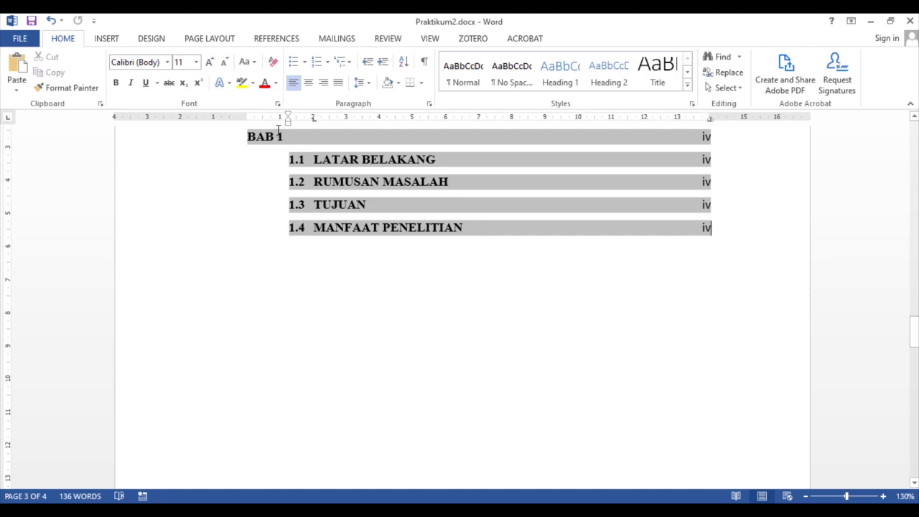
left_click(213, 39)
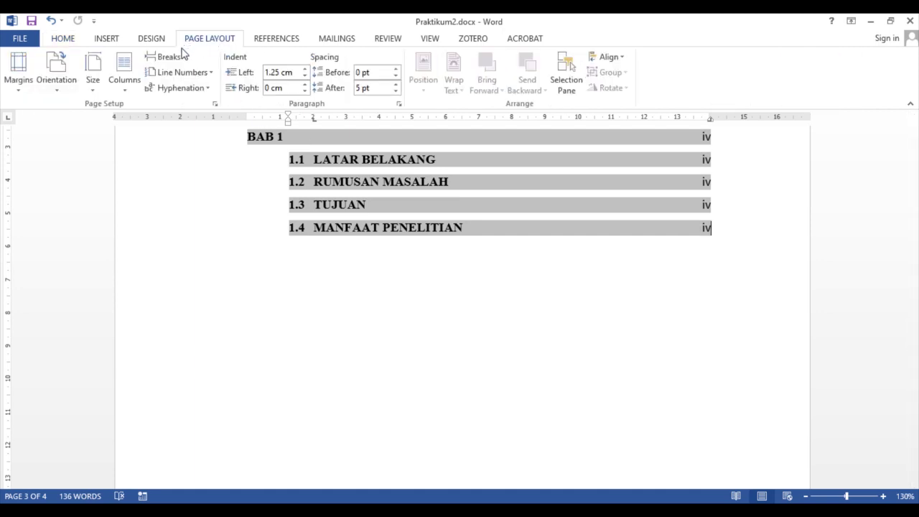
left_click(180, 58)
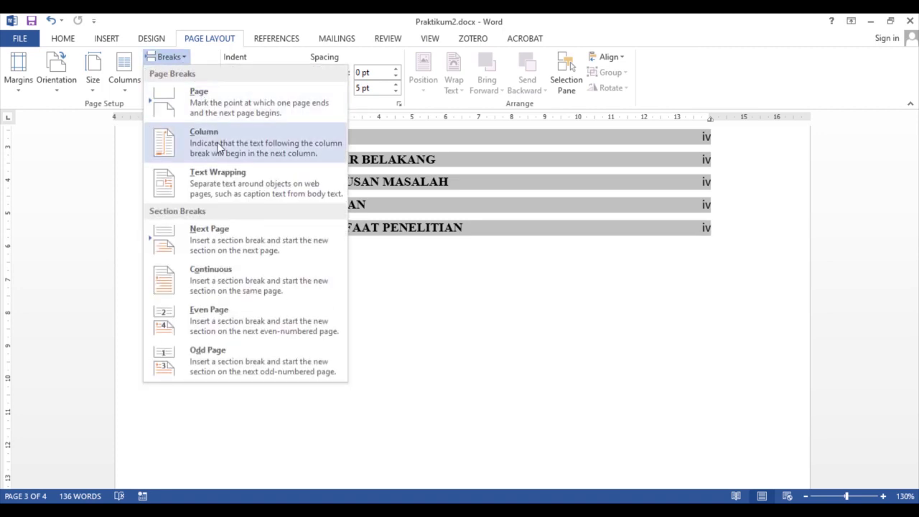
left_click(235, 251)
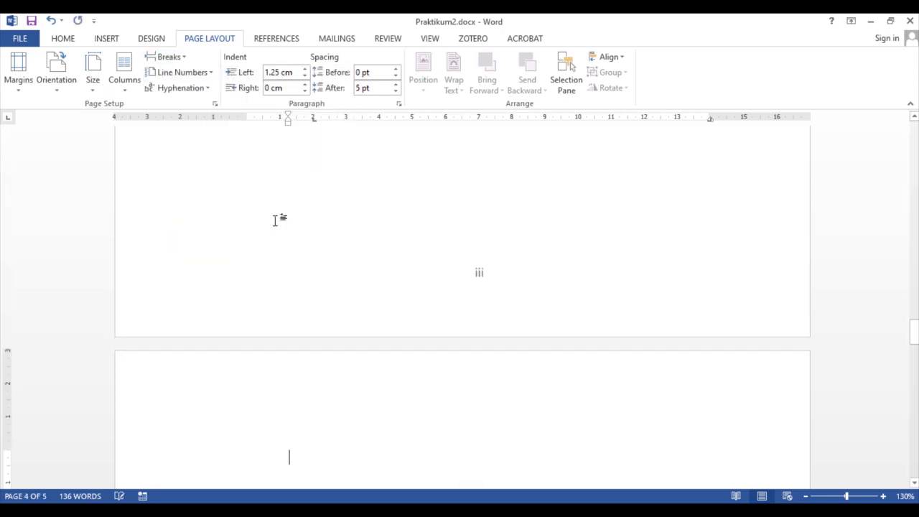
- Remove the blank page between DAFTAR ISI and BAB 1, and centre the BAB 1 heading line again
scroll(300, 216, "down", 10)
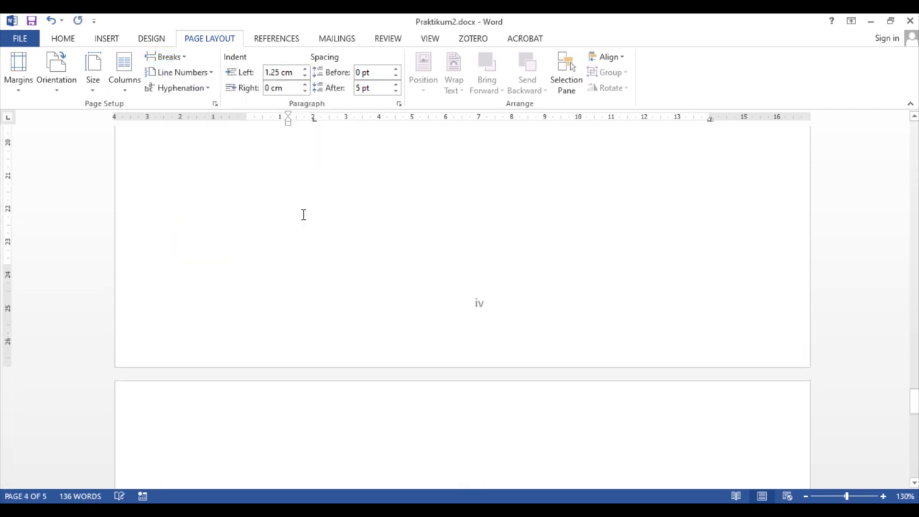
scroll(303, 212, "down", 12)
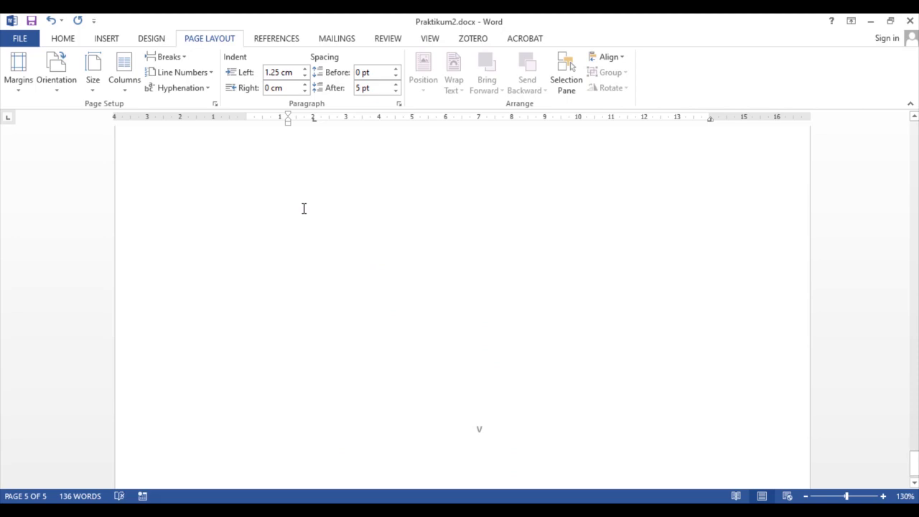
scroll(304, 208, "up", 15)
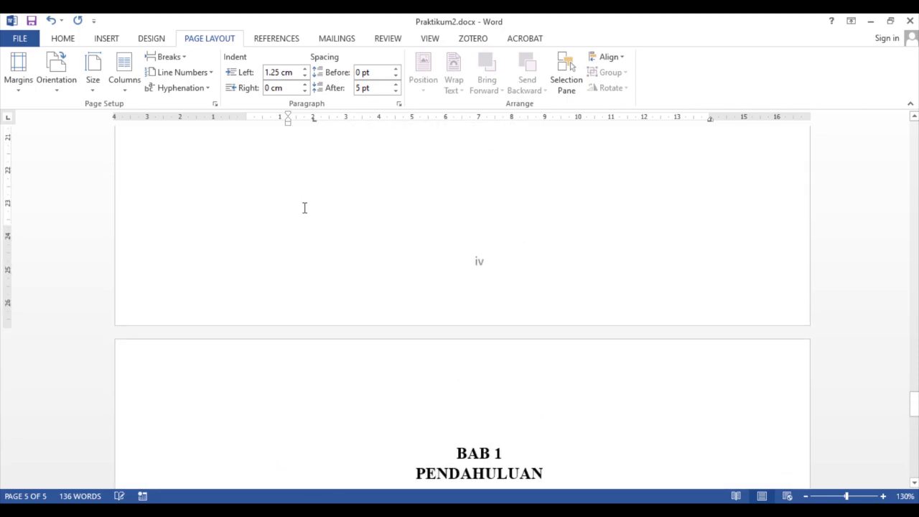
scroll(304, 208, "down", 5)
scroll(304, 211, "up", 20)
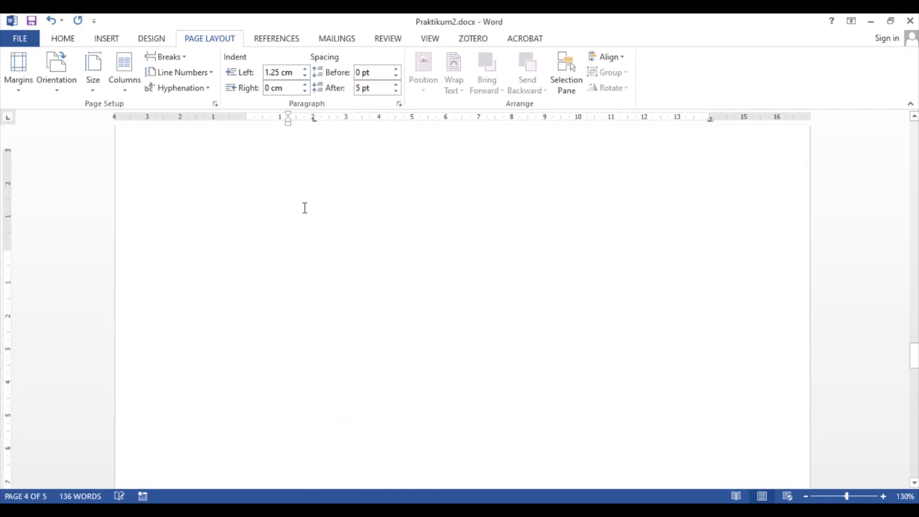
scroll(304, 213, "up", 1)
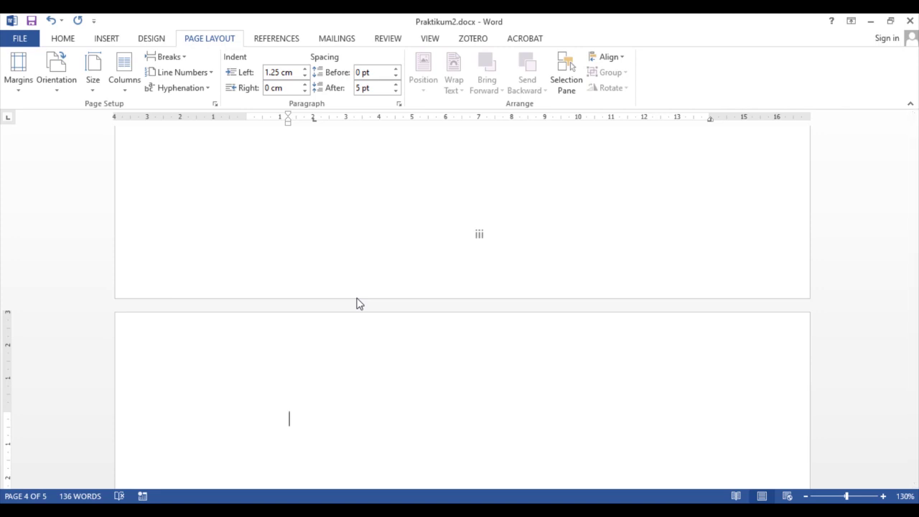
key("ctrl+alt+1")
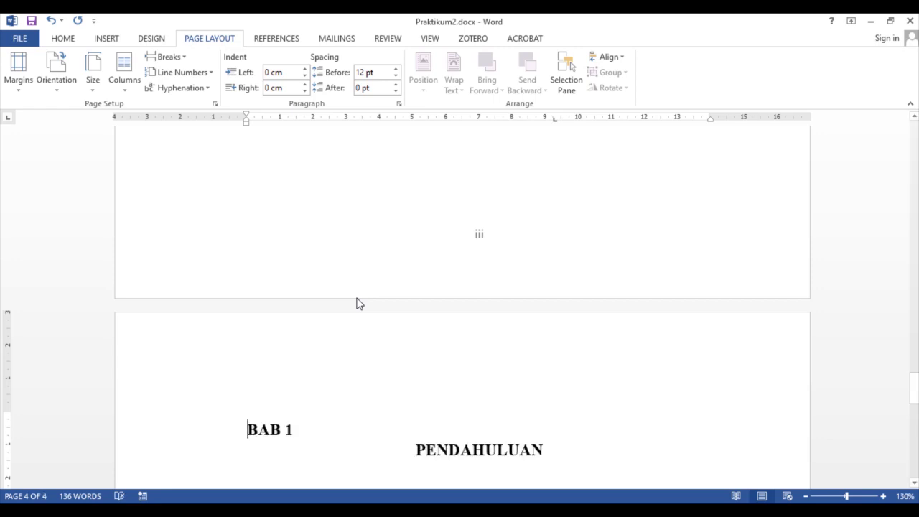
left_click(66, 40)
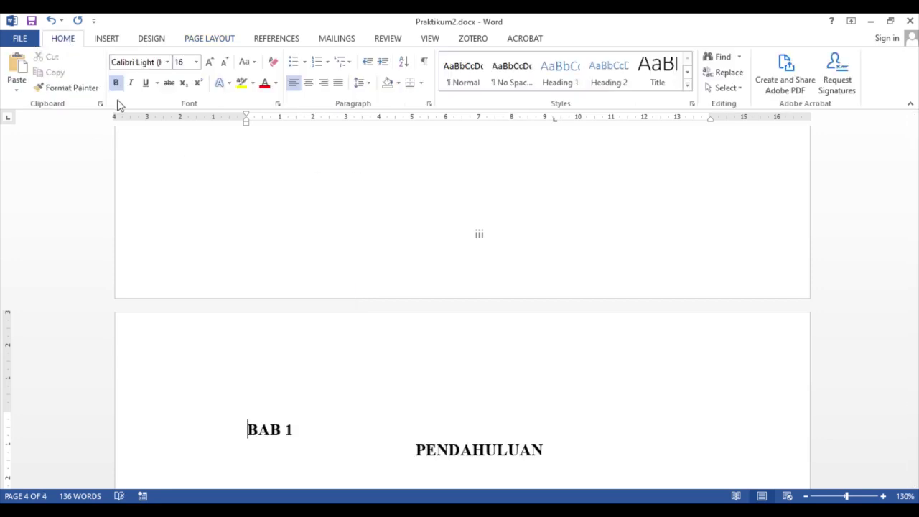
left_click(309, 83)
- Check the footer page number and the heading layout of the BAB 1 page in its new section
scroll(437, 338, "down", 10)
scroll(437, 331, "down", 6)
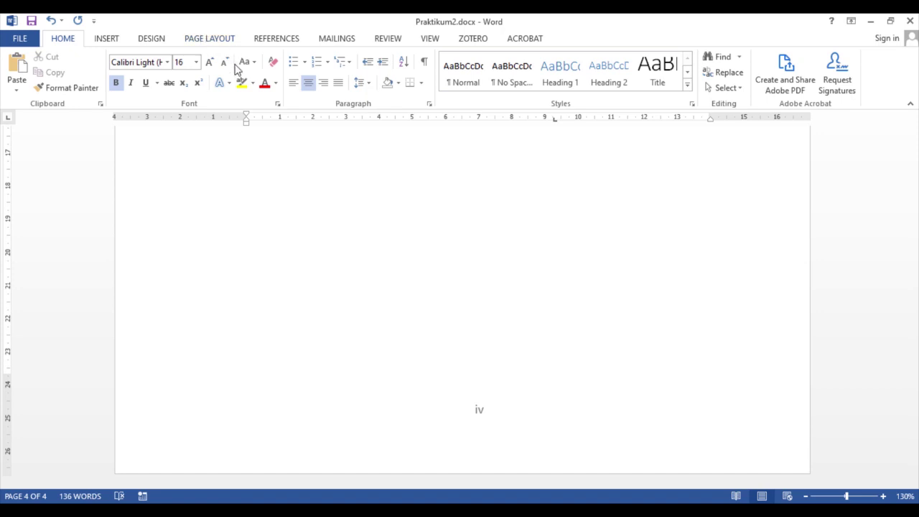
scroll(341, 227, "down", 10)
scroll(341, 228, "up", 2)
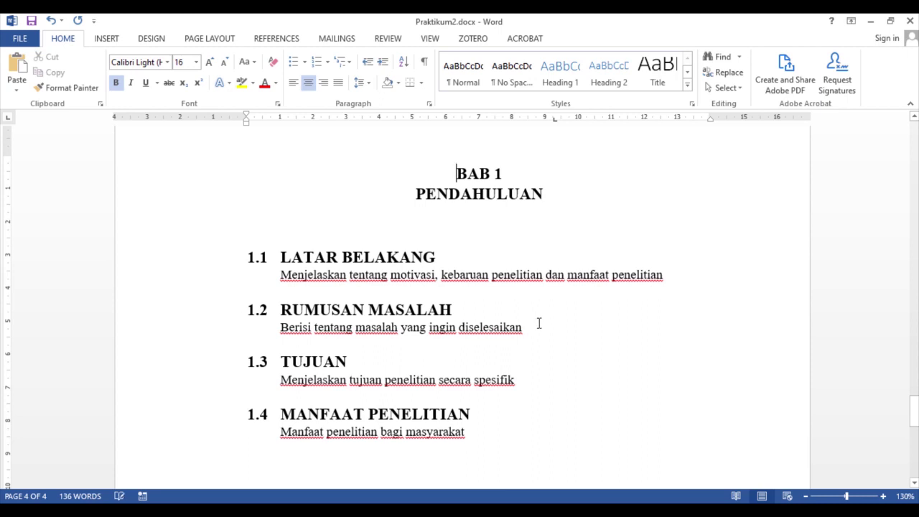
- Set the BAB 1 section's page numbers to the 1, 2, 3 format, starting at 1
left_click(490, 417)
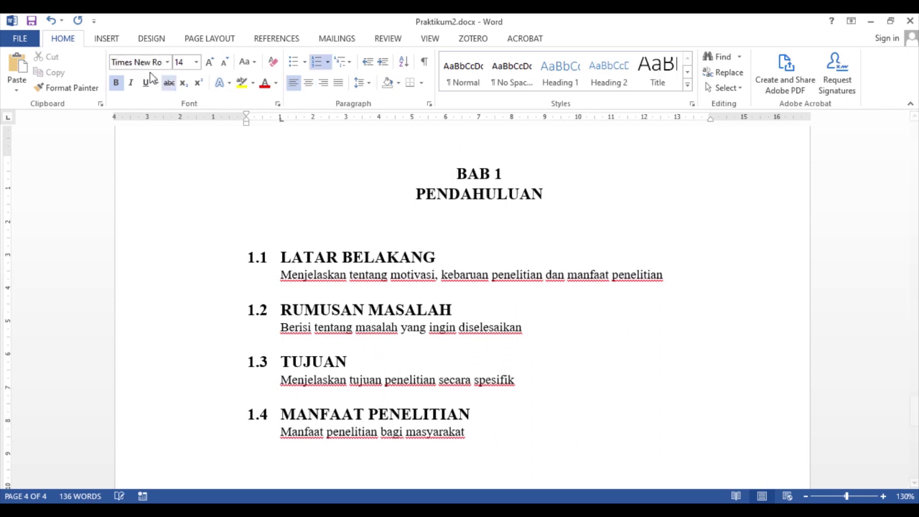
left_click(108, 40)
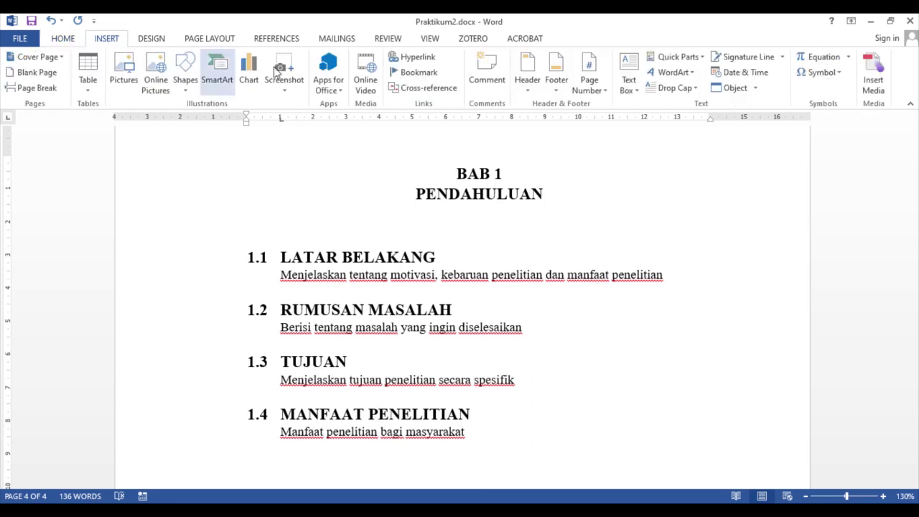
left_click(603, 91)
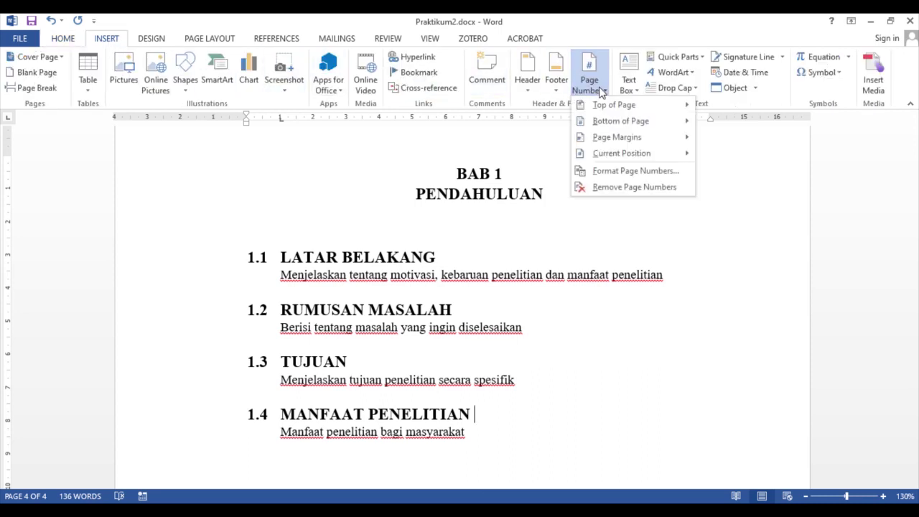
left_click(630, 172)
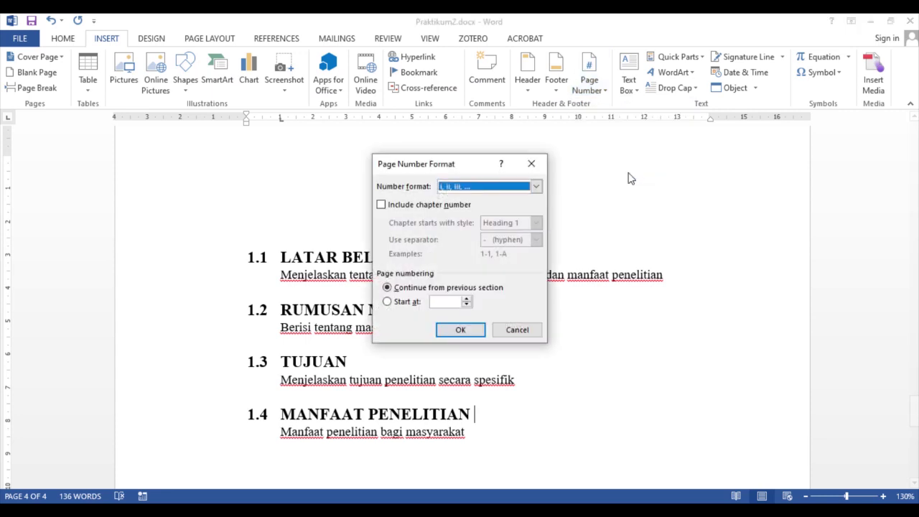
left_click(536, 186)
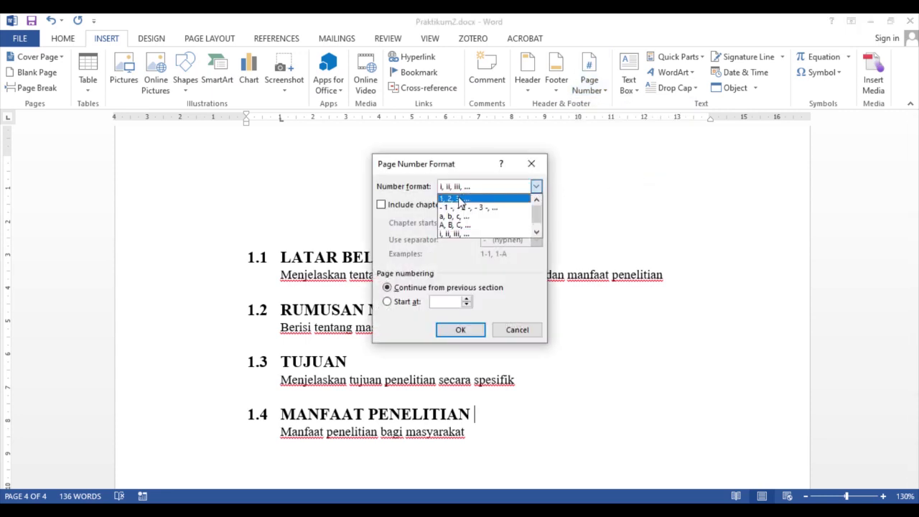
left_click(479, 200)
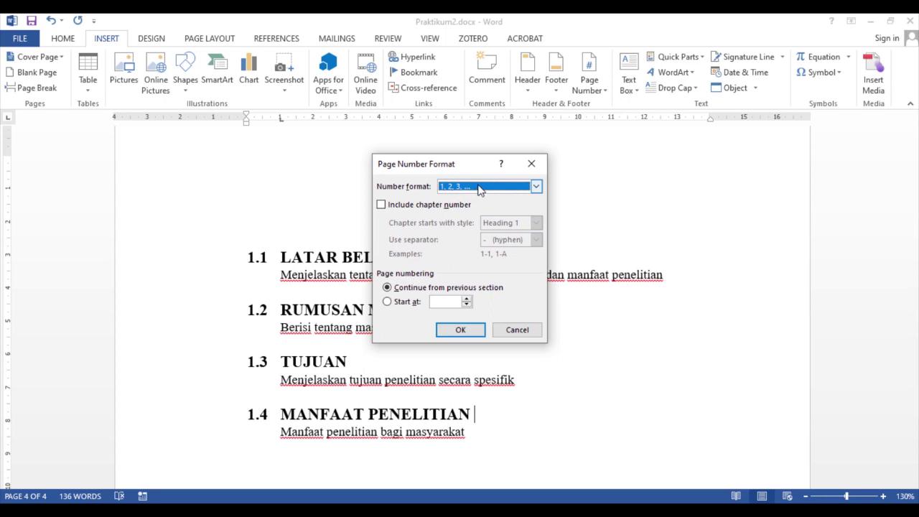
left_click(400, 302)
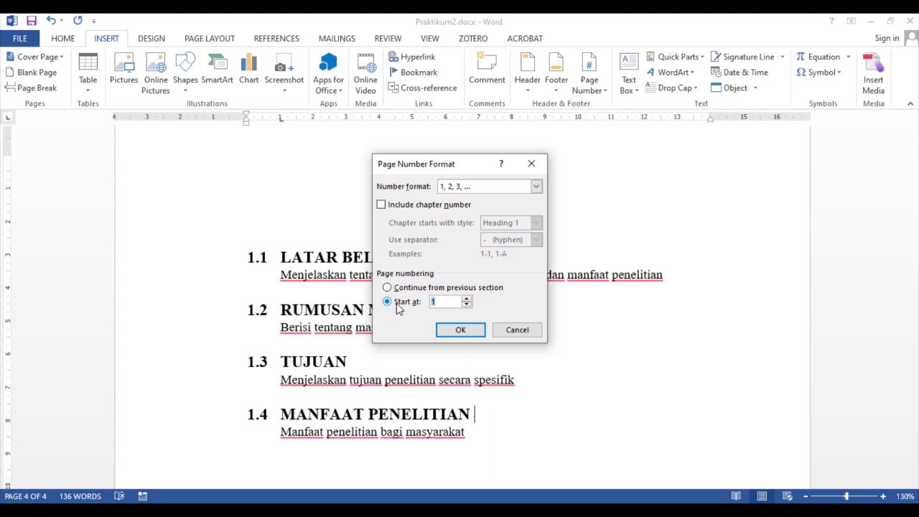
left_click(461, 330)
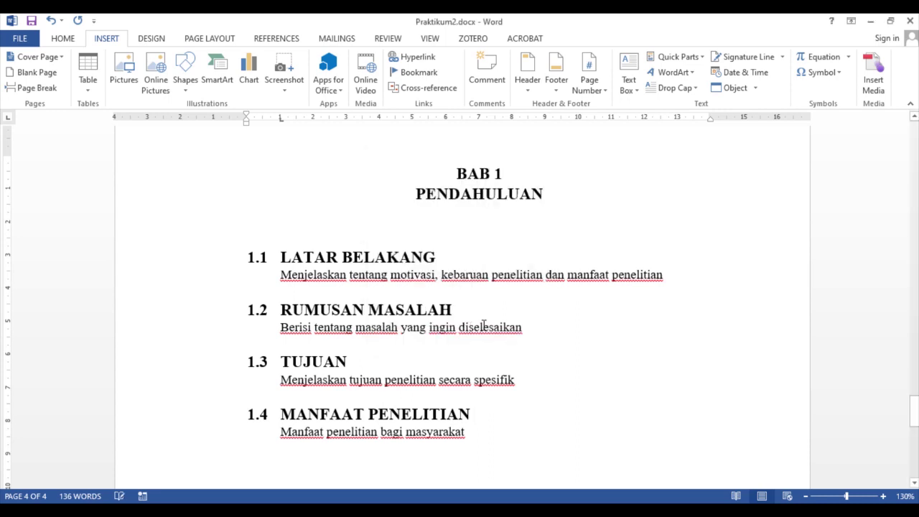
- Check the footer page numbers from the cover through the front pages and DAFTAR ISI to the BAB 1 page
scroll(532, 315, "down", 8)
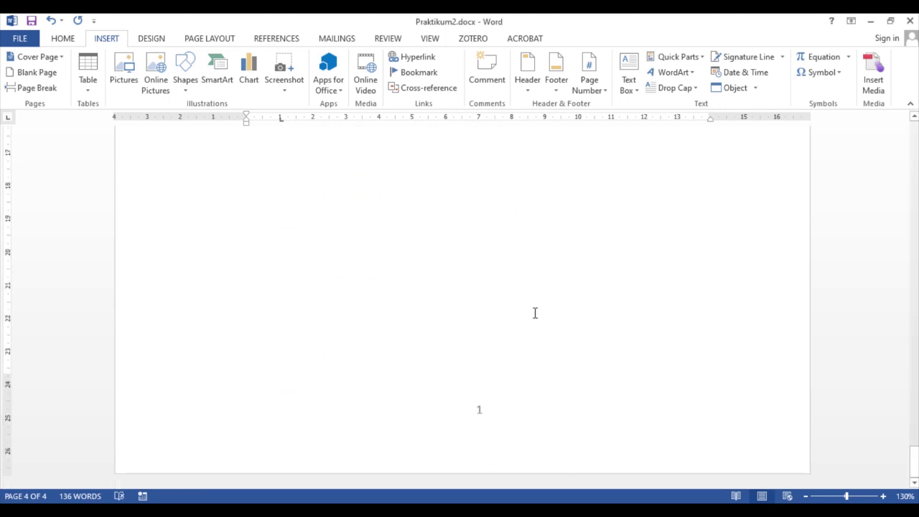
scroll(535, 312, "up", 10)
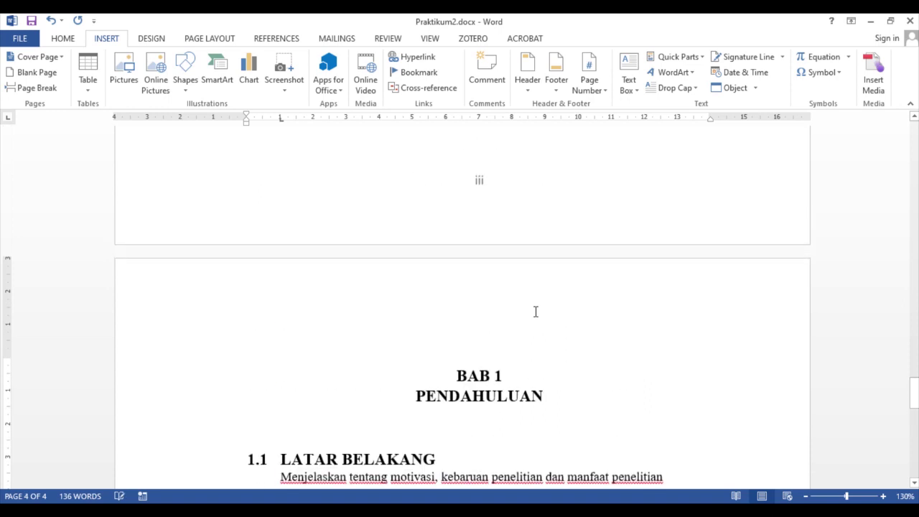
scroll(535, 316, "up", 3)
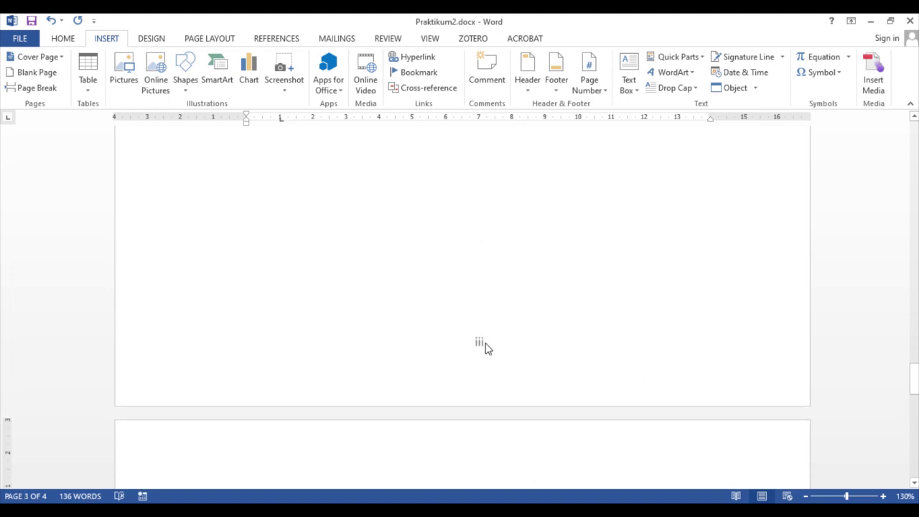
scroll(518, 330, "down", 8)
scroll(519, 333, "up", 4)
scroll(520, 333, "up", 12)
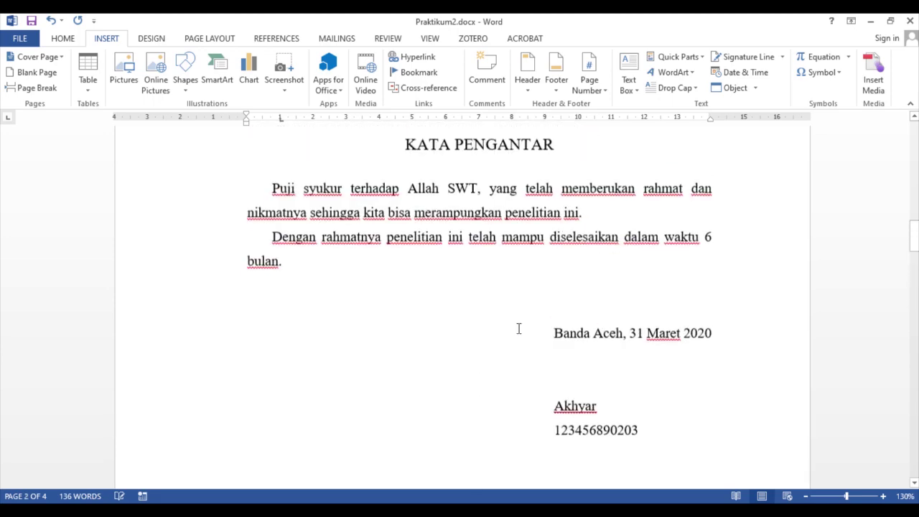
scroll(519, 328, "up", 10)
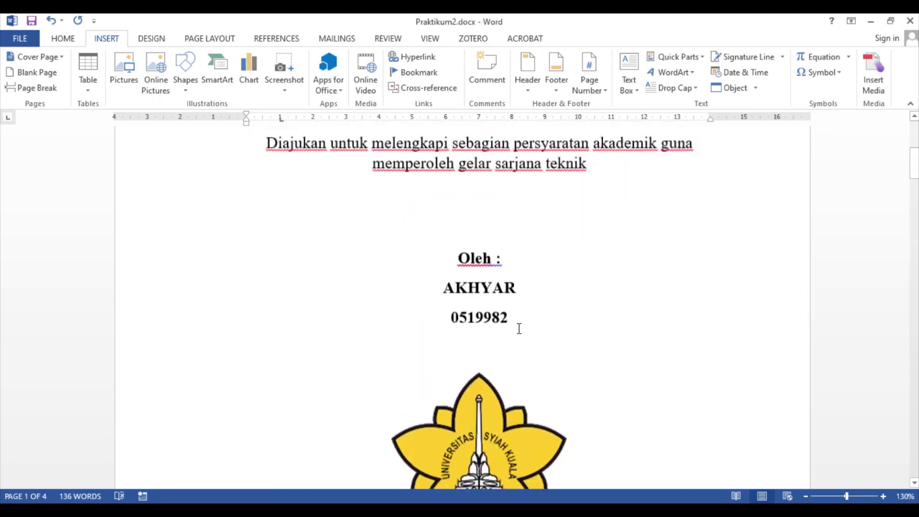
scroll(518, 328, "down", 8)
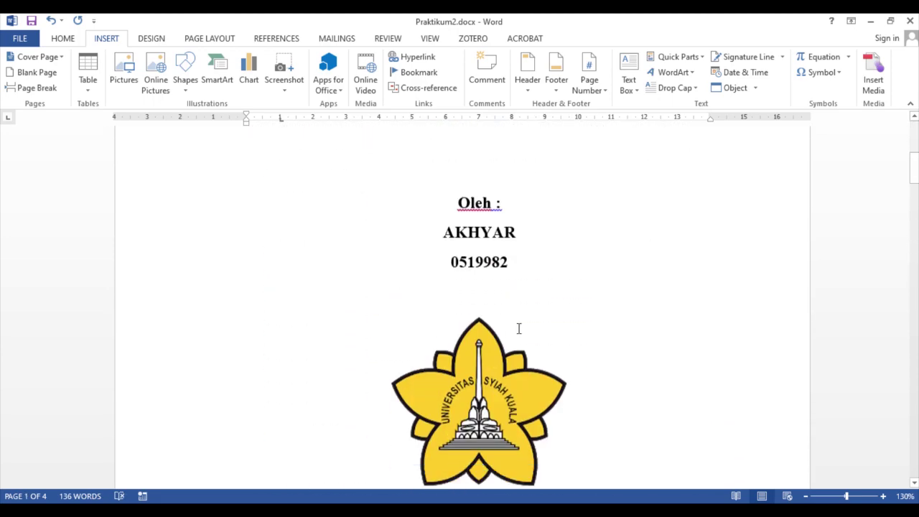
scroll(519, 330, "down", 15)
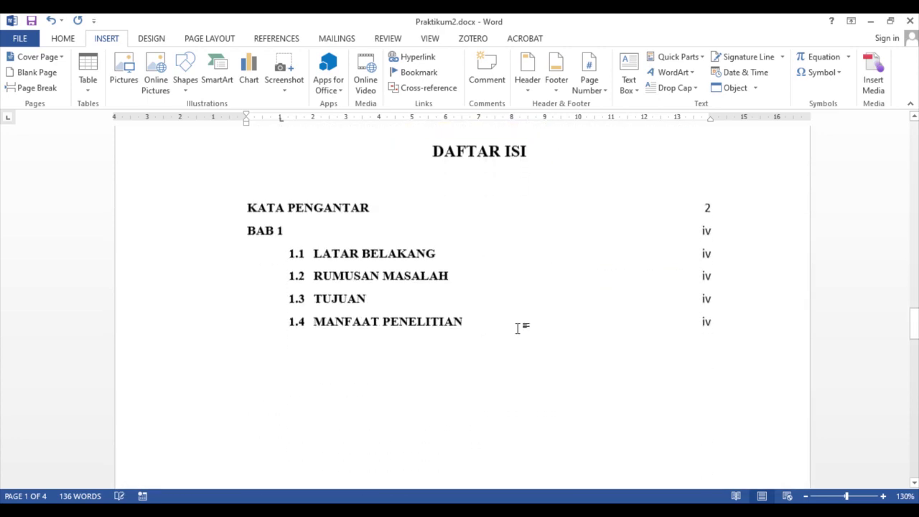
scroll(518, 328, "down", 15)
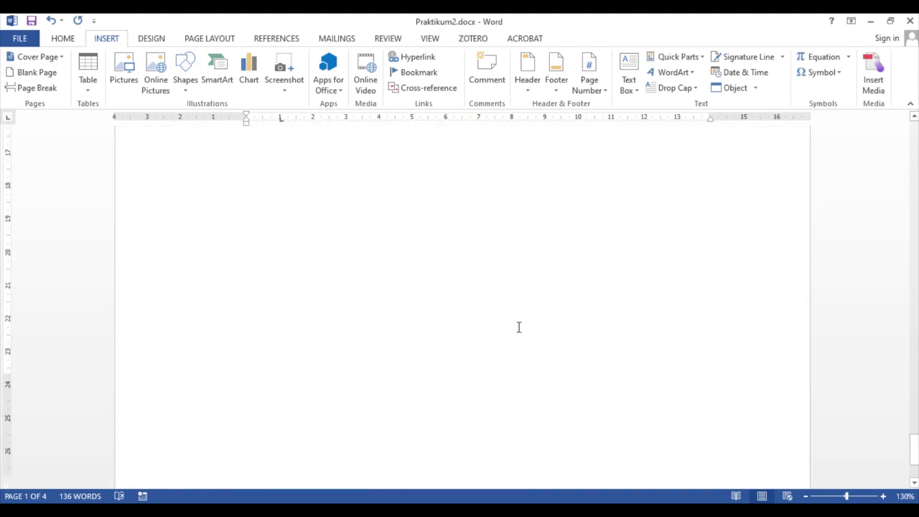
scroll(518, 328, "up", 5)
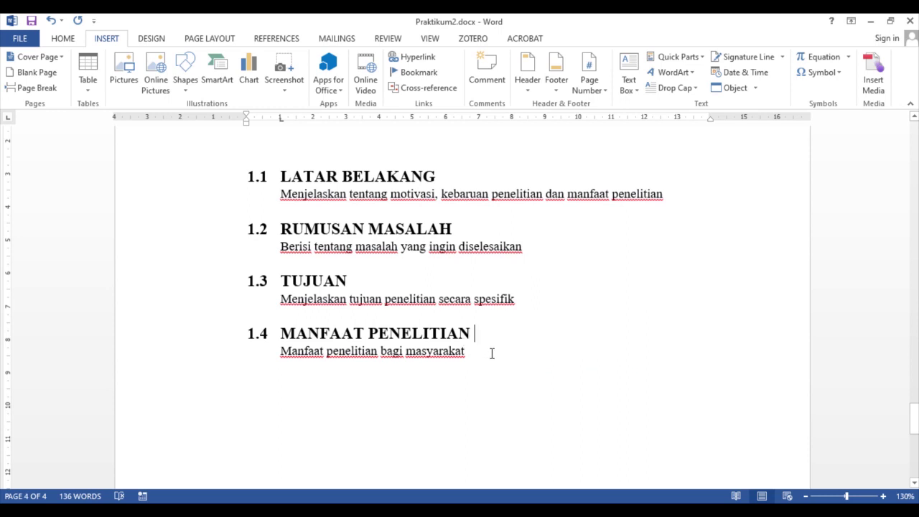
scroll(492, 353, "up", 3)
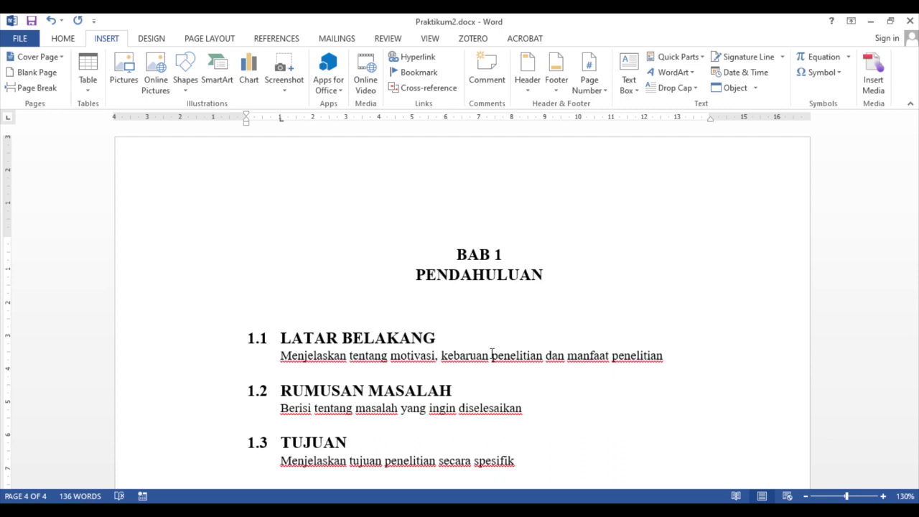
scroll(489, 357, "down", 5)
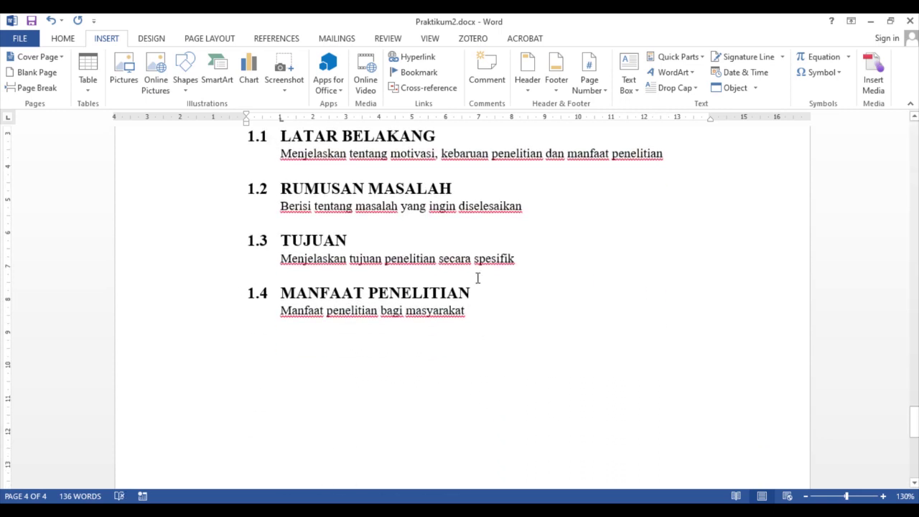
scroll(478, 277, "up", 4)
scroll(478, 277, "down", 4)
scroll(461, 309, "down", 6)
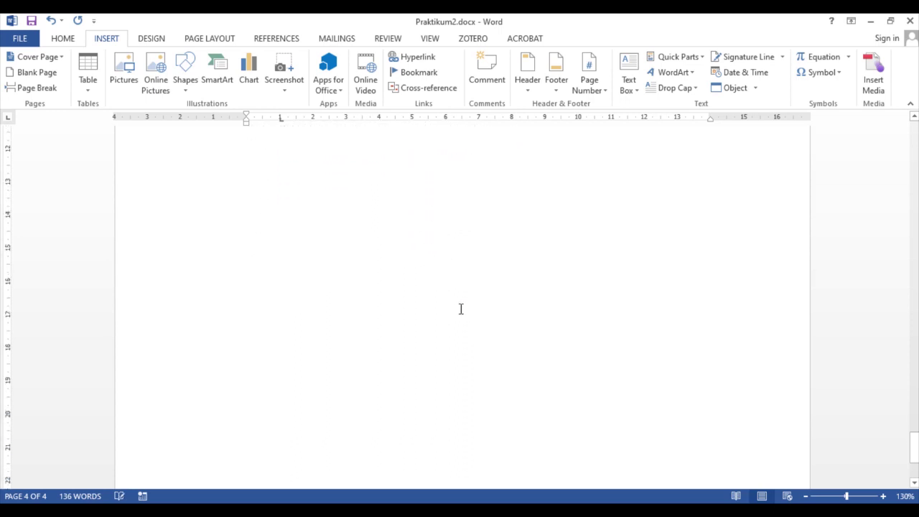
scroll(461, 309, "down", 1)
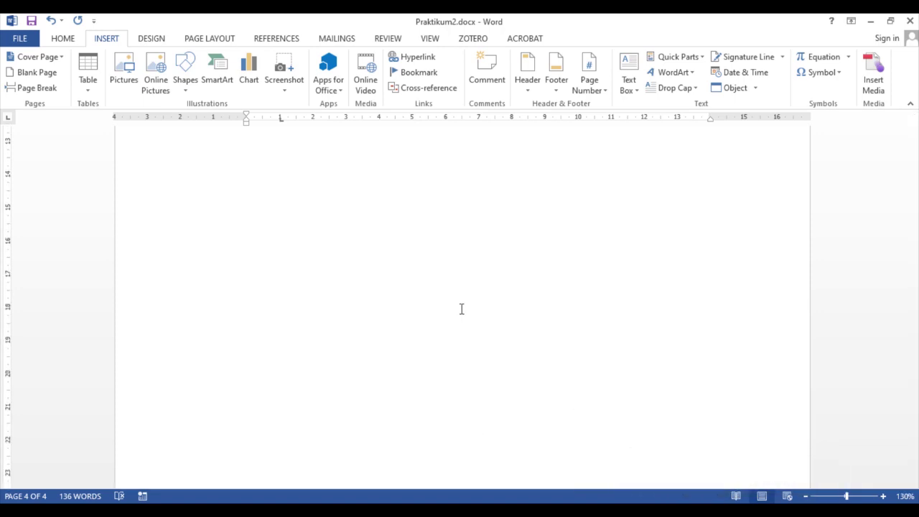
scroll(461, 309, "up", 6)
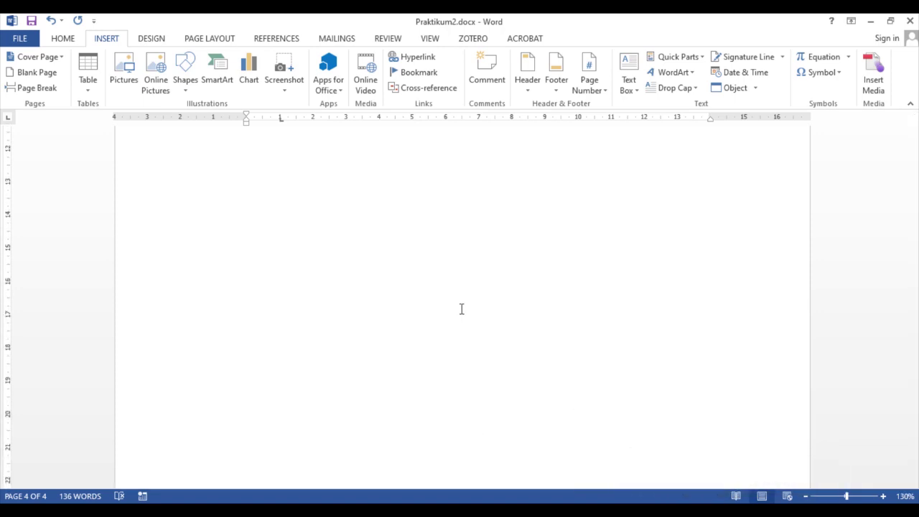
scroll(461, 309, "down", 1)
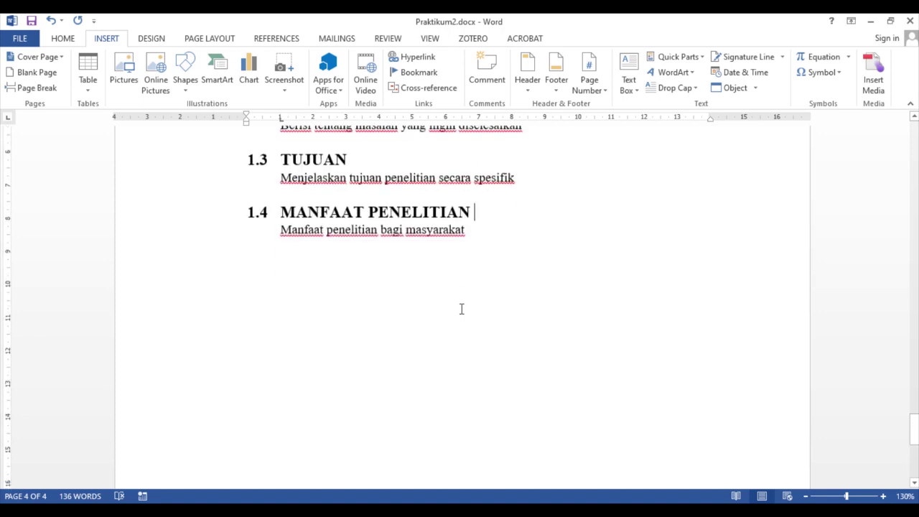
scroll(461, 309, "down", 4)
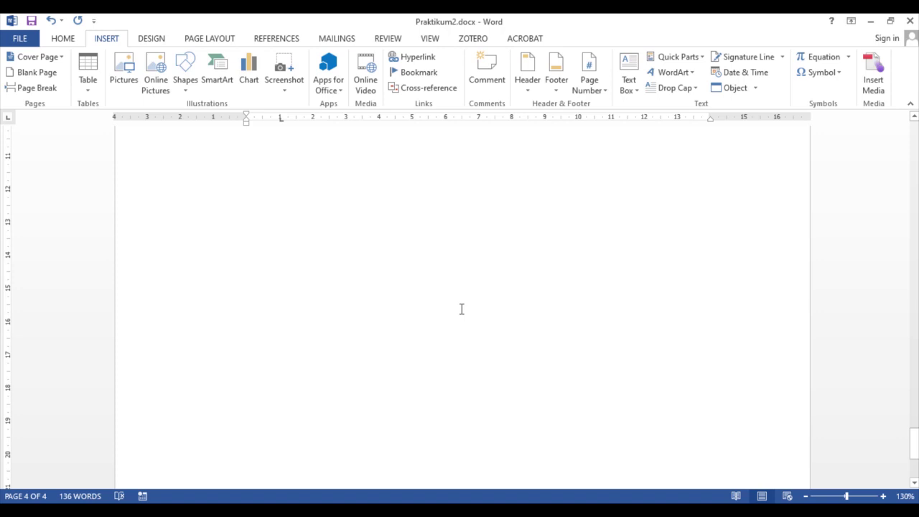
scroll(461, 308, "up", 4)
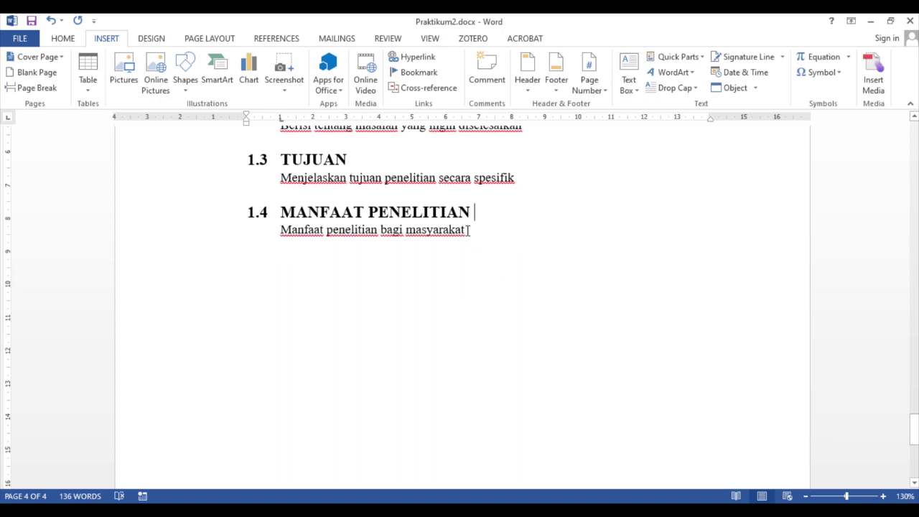
- Insert a page break after "Manfaat penelitian bagi masyarakat" and check the footer page number on the new page
left_click(474, 230)
left_click(214, 38)
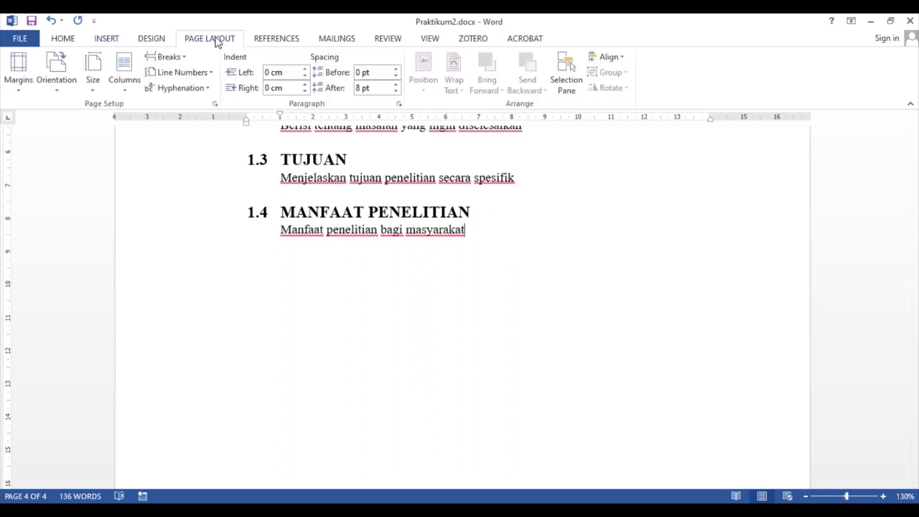
left_click(179, 58)
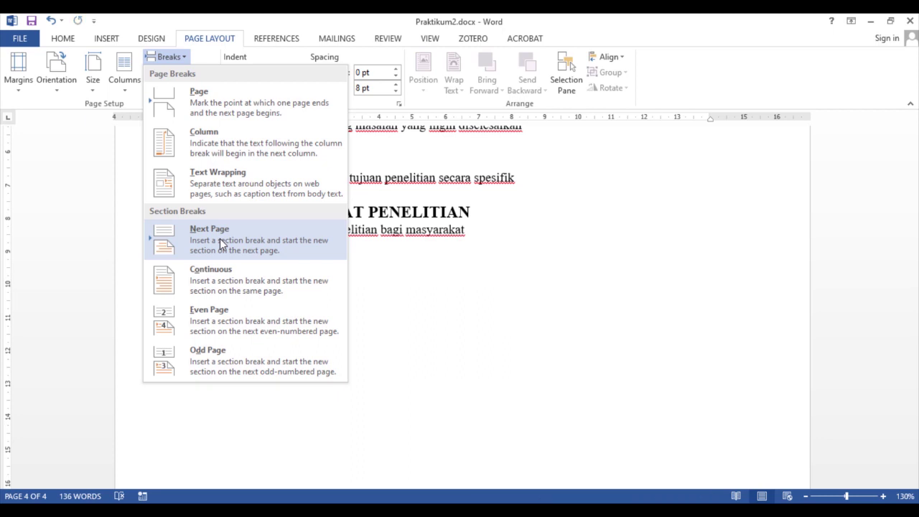
left_click(246, 118)
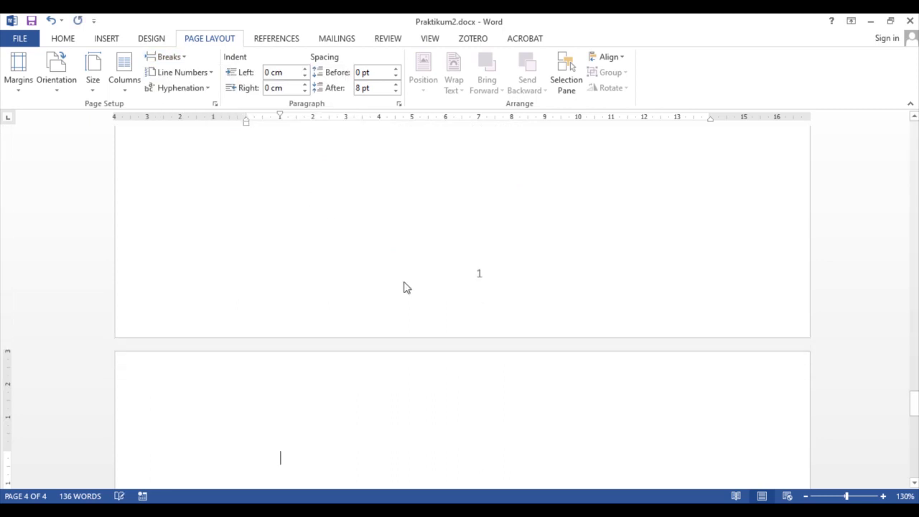
scroll(405, 285, "down", 3)
scroll(405, 282, "down", 8)
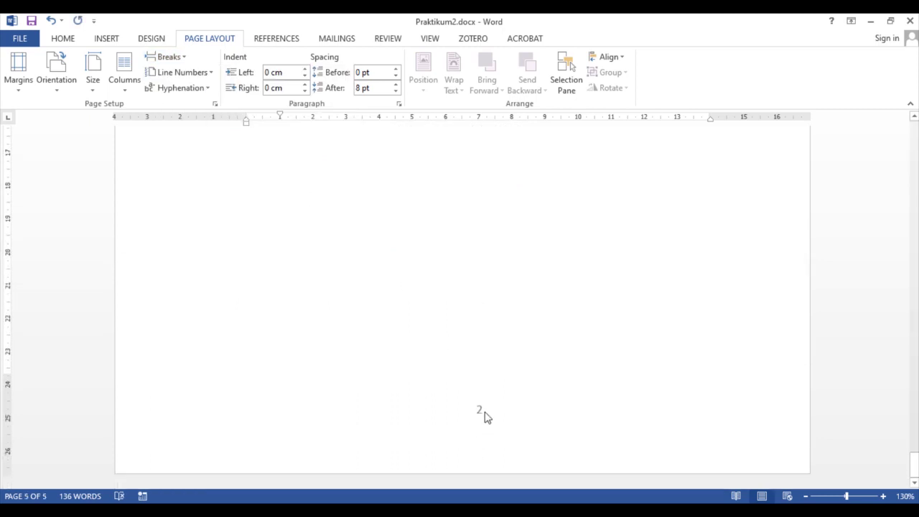
scroll(487, 386, "up", 12)
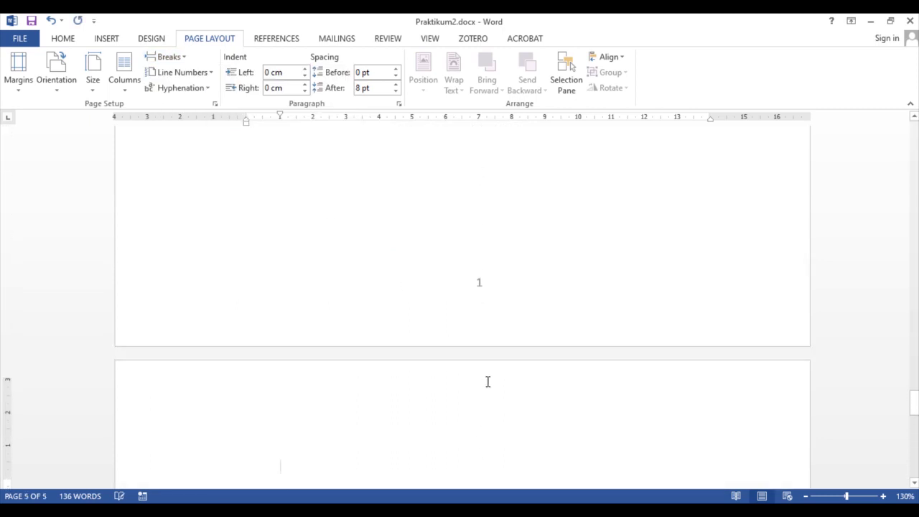
- Remove the first-line indent on the new blank page and enter BAB 2 as its first line
scroll(485, 379, "down", 3)
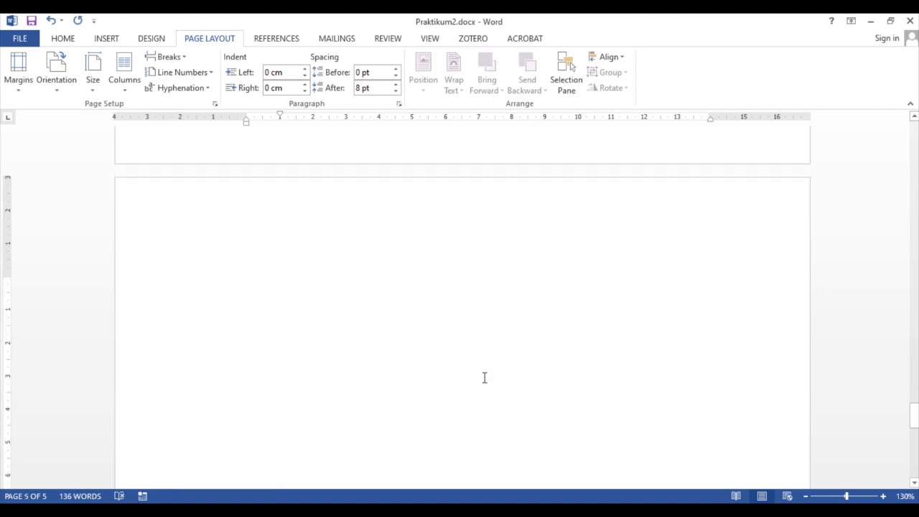
left_click_drag(280, 118, 246, 119)
type("BAB 2")
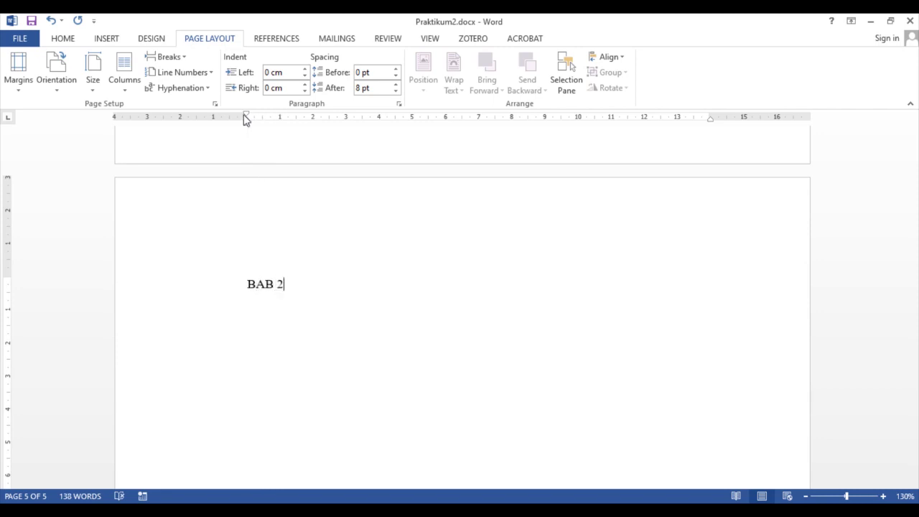
- Add TINJAUAN PUSTAKA below BAB 2 and, after a blank line, the subheading 2.1 DASAR TEORI
key("Return")
type("TIJUAN")
key("BackSpace")
key("BackSpace")
key("BackSpace")
key("BackSpace")
type("NJUAN")
key("BackSpace")
key("BackSpace")
key("BackSpace")
type("AUAN ")
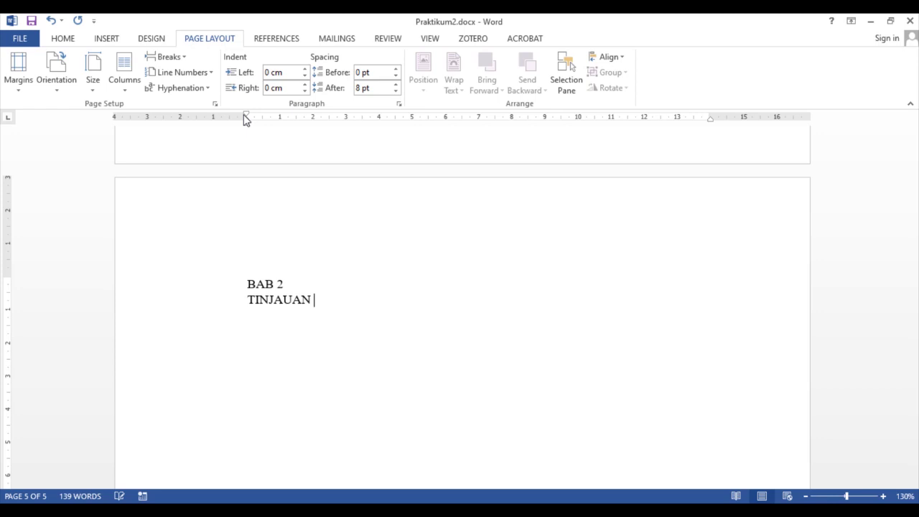
type("PUSTAKA")
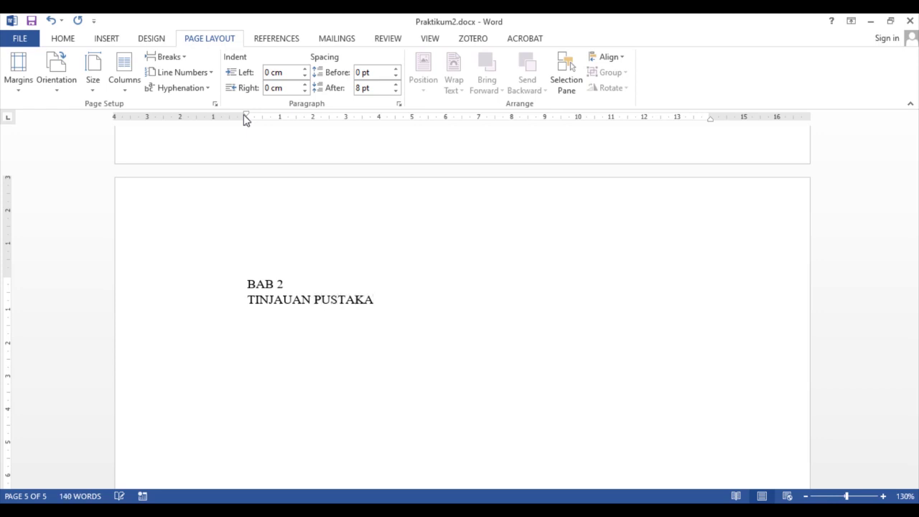
key("Return")
type("2.1 DASAR TEORI")
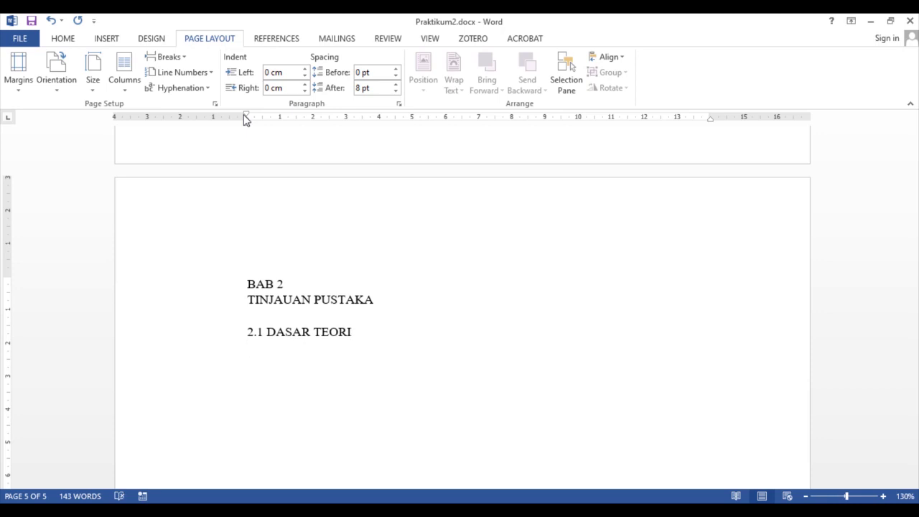
- Start a 2.2 line below DASAR TEORI, consult the BAB 2 outline in Template_TA-Versi-2.1.docx, and return to Praktikum2.docx
type("2.2")
left_click(347, 508)
left_click(394, 474)
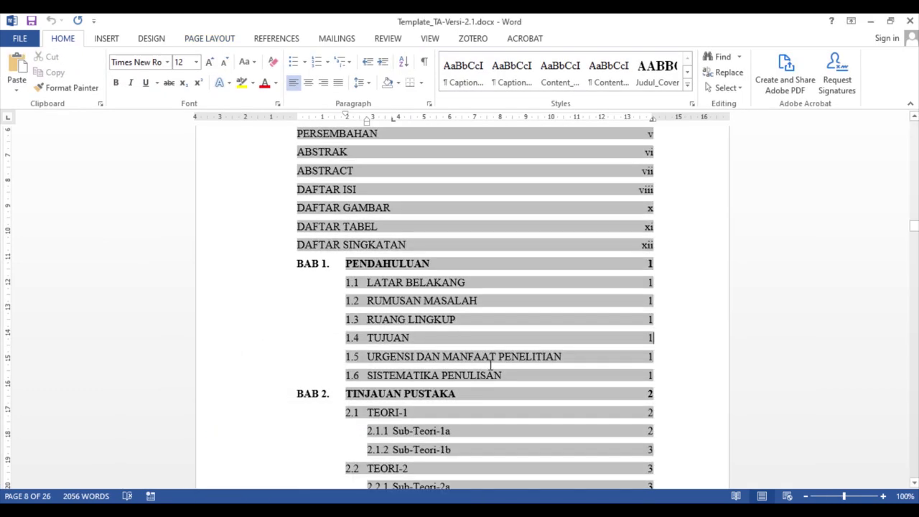
scroll(495, 365, "down", 3)
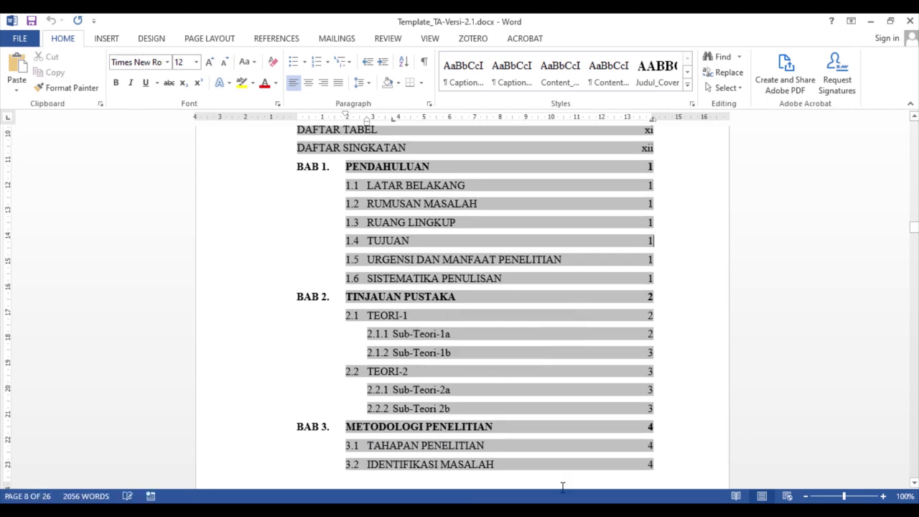
mouse_move(345, 512)
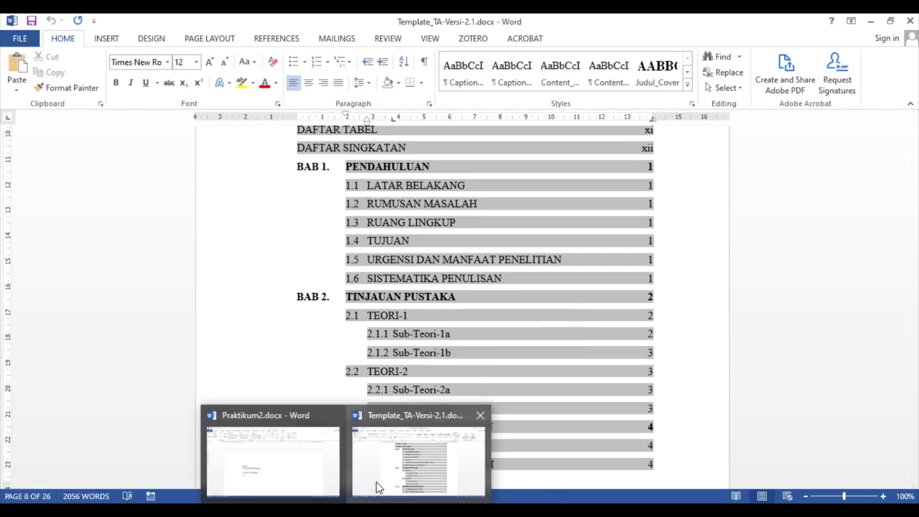
mouse_move(317, 473)
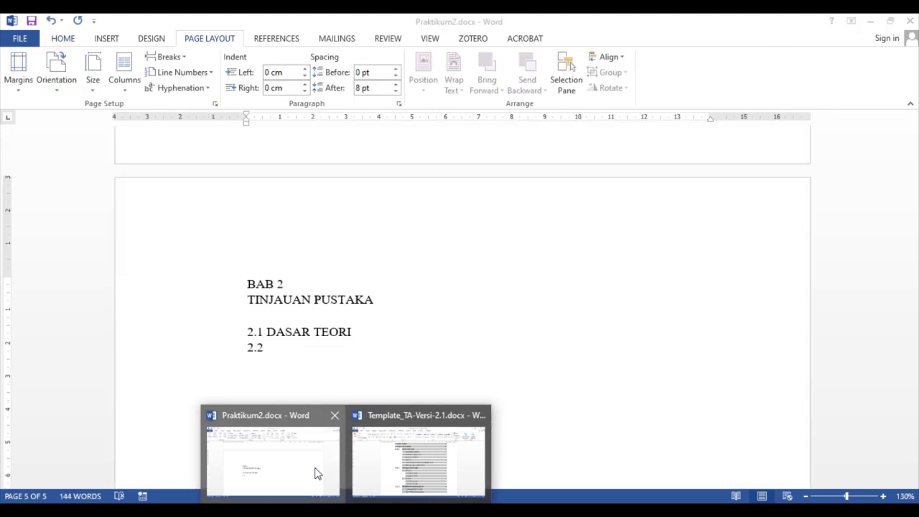
left_click(316, 472)
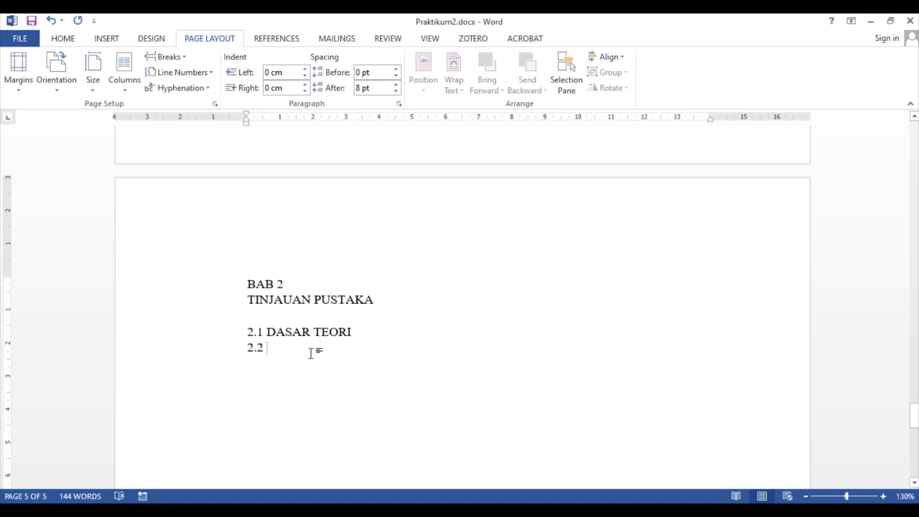
- Complete the 2.2 subheading with the title NILAI SEMESTER and save the document
type("niLAI")
key("BackSpace")
key("BackSpace")
key("BackSpace")
key("BackSpace")
key("BackSpace")
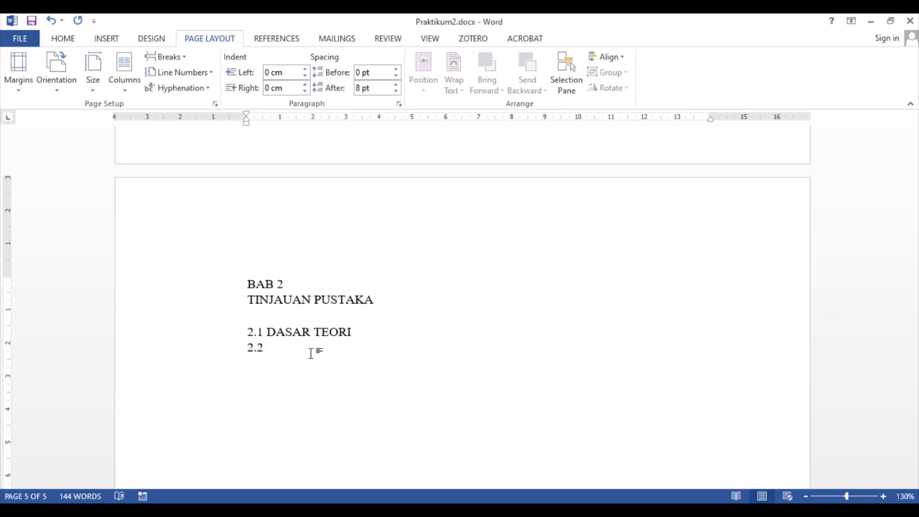
type("NILAI SEMESTER")
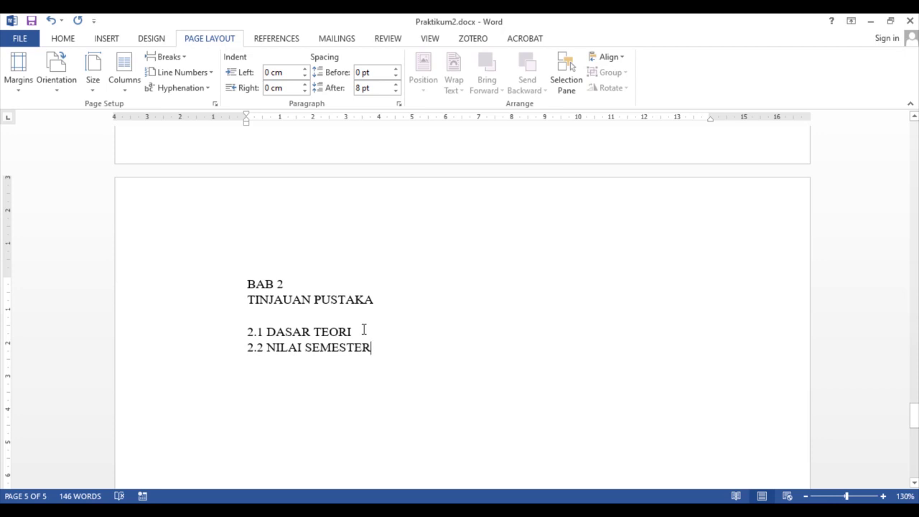
key("ctrl+s")
- Select the BAB 2 line and look at the table-of-contents levels that can be assigned to it
left_click_drag(245, 283, 288, 284)
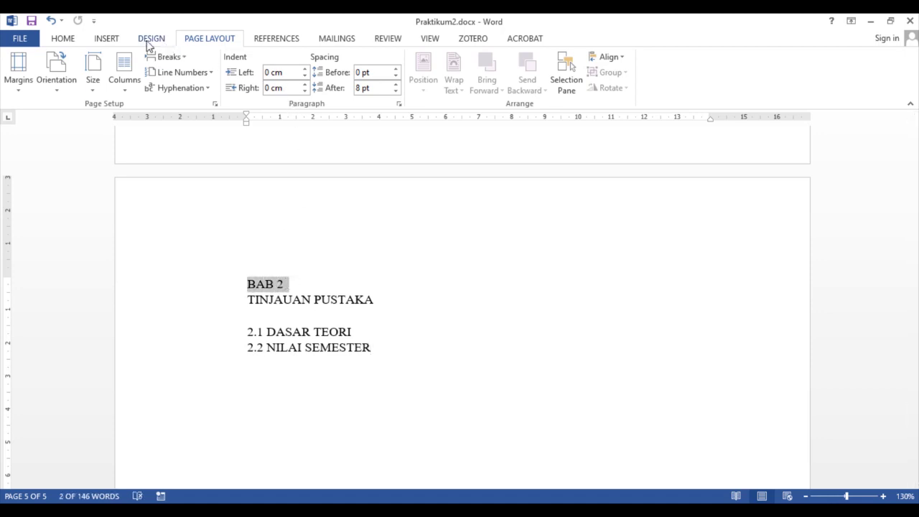
left_click(108, 41)
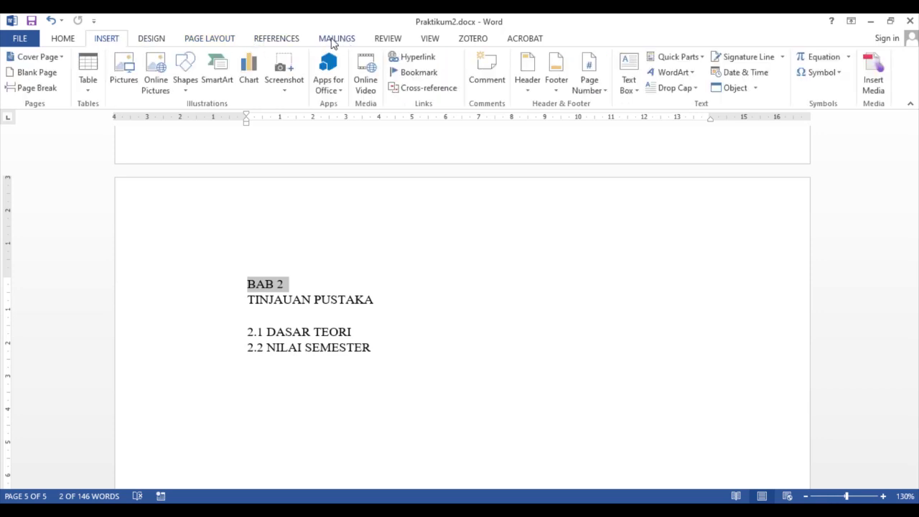
left_click(209, 41)
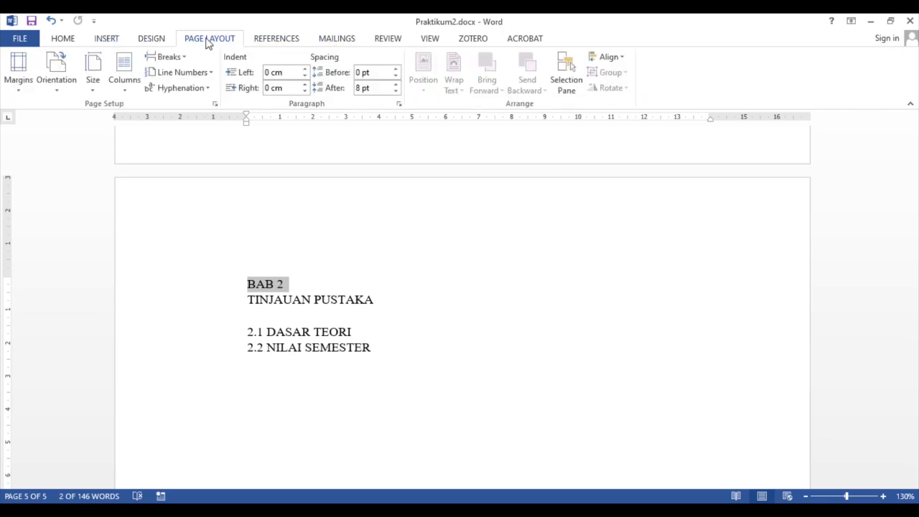
left_click(280, 41)
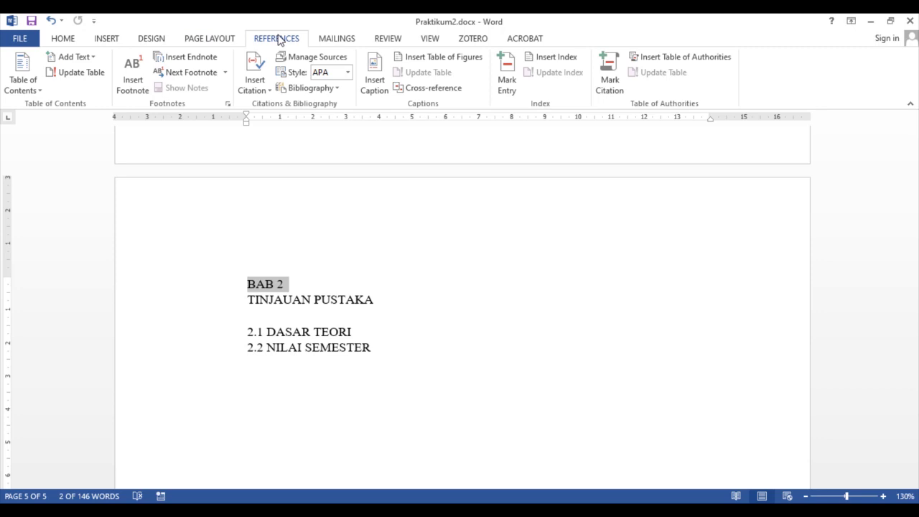
left_click(95, 59)
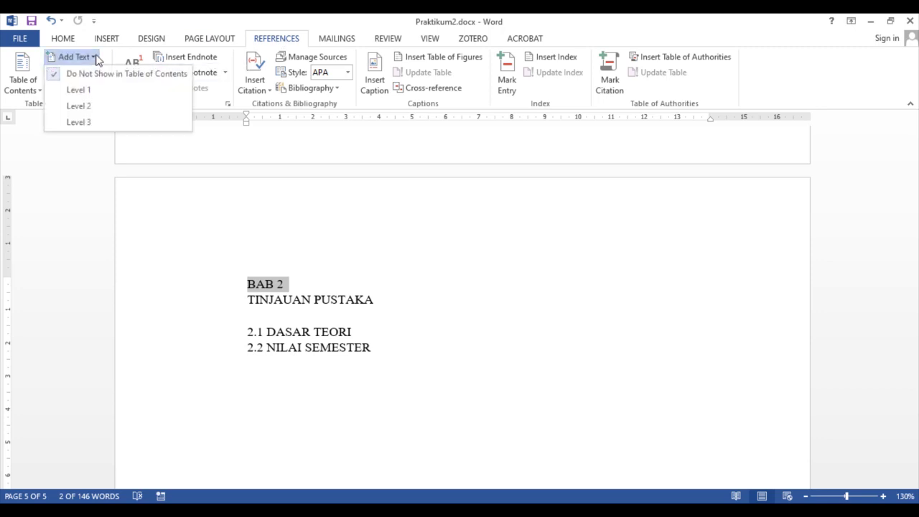
left_click(111, 105)
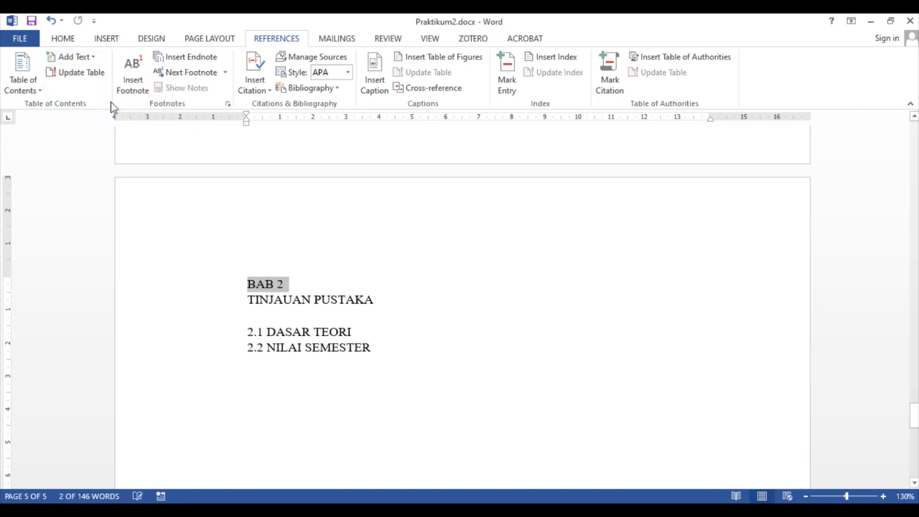
- Centre and bold the BAB 2 and TINJAUAN PUSTAKA title lines
left_click(63, 39)
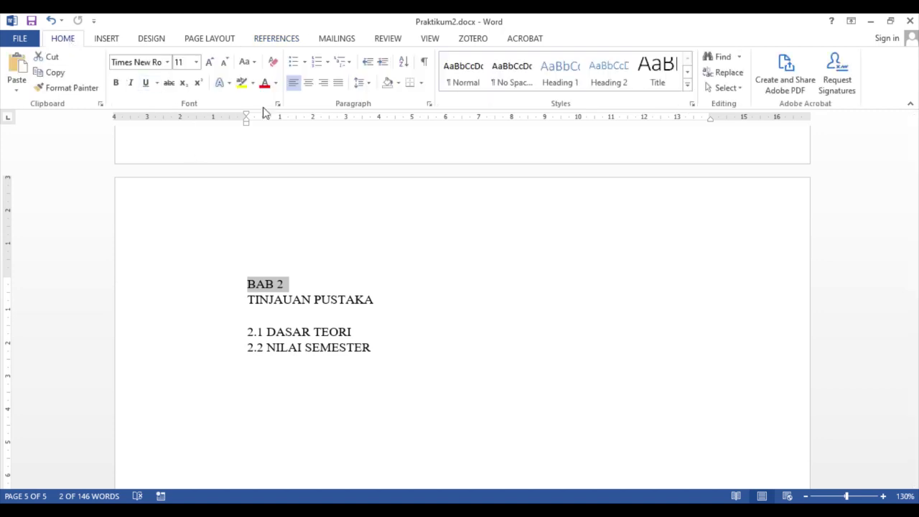
left_click(309, 87)
left_click(116, 83)
left_click_drag(248, 300, 377, 300)
left_click(309, 85)
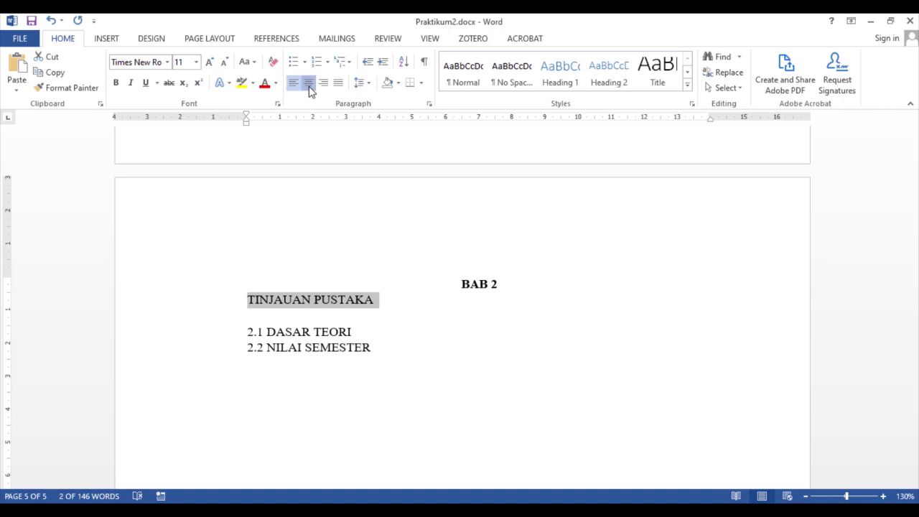
left_click(116, 84)
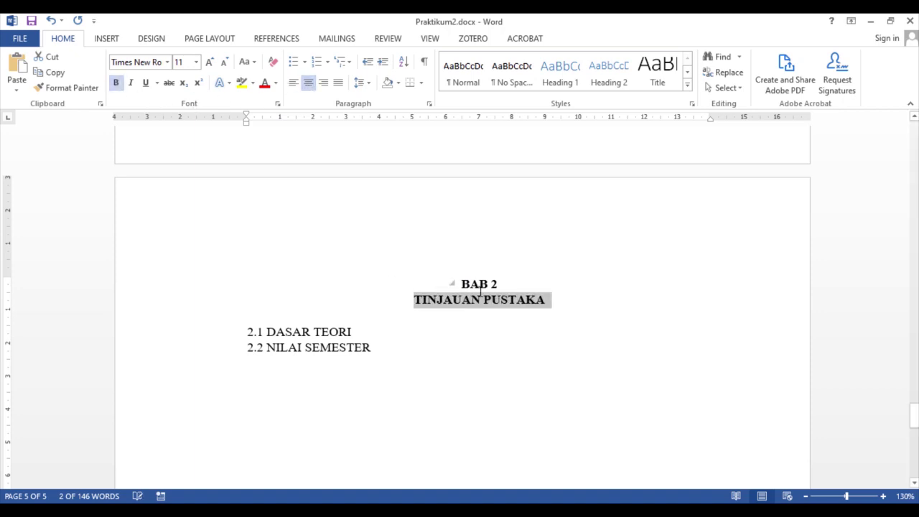
- Set both BAB 2 title lines to 14 pt and compare them with the headings on the BAB 1 page
left_click_drag(467, 281, 547, 299)
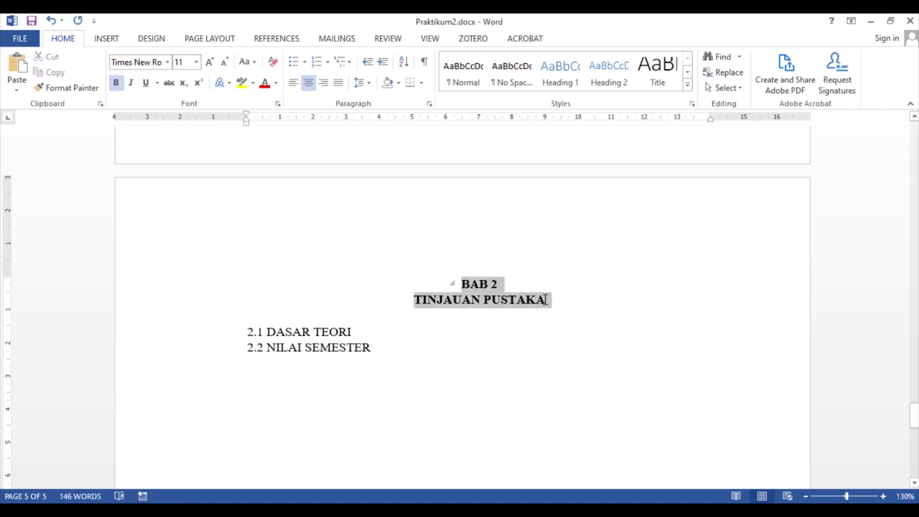
left_click(196, 61)
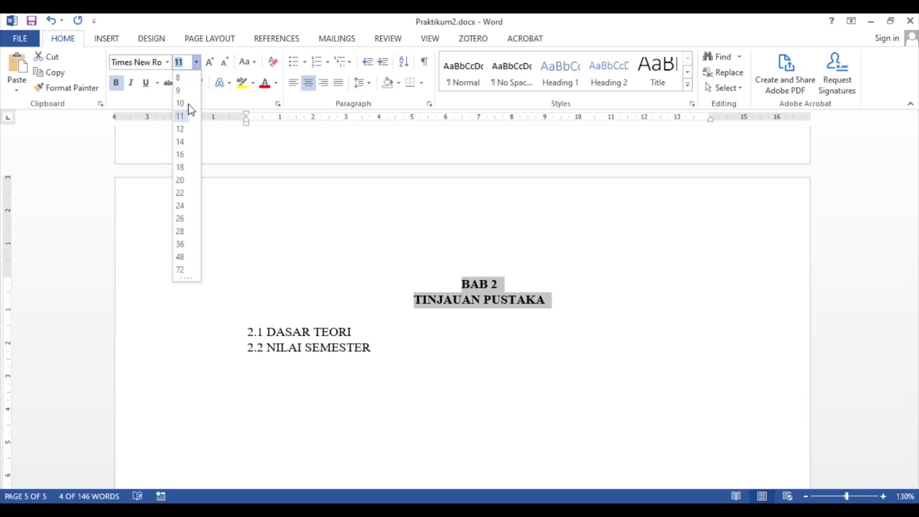
left_click(183, 143)
scroll(459, 240, "up", 8)
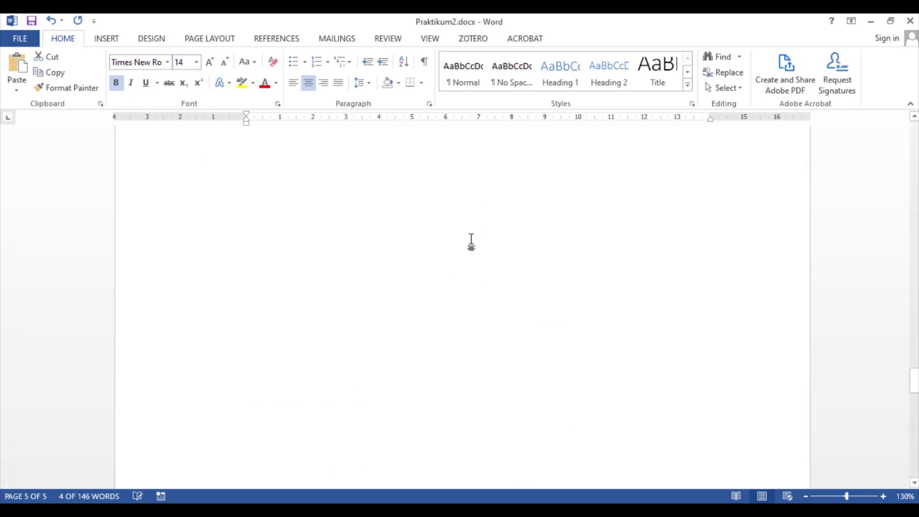
left_click(473, 241)
scroll(505, 303, "down", 6)
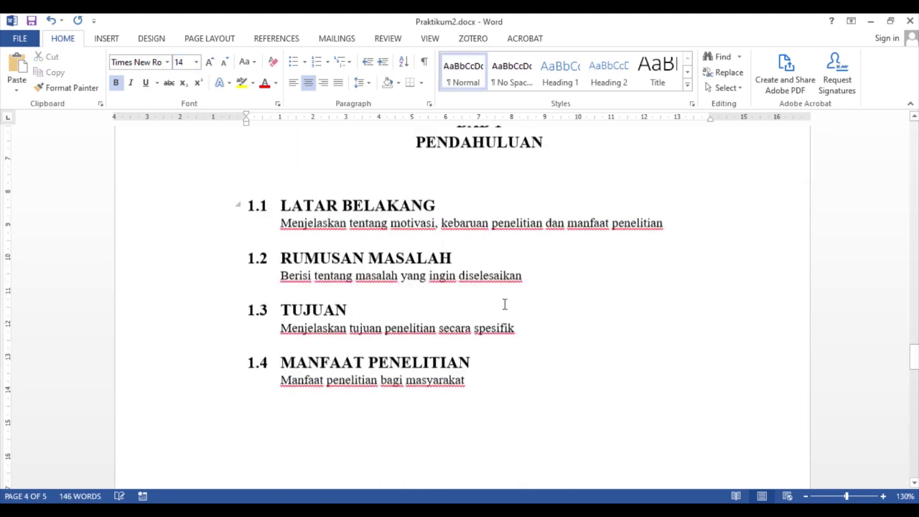
scroll(505, 303, "down", 6)
left_click(470, 185)
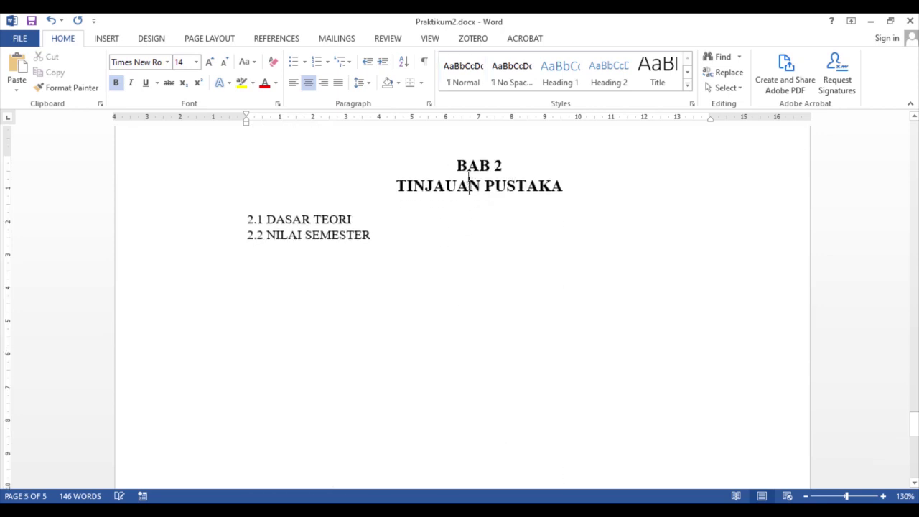
- Set the 2.1 and 2.2 subheadings to 12 pt and insert an empty line after 2.1 DASAR TEORI
left_click(267, 220)
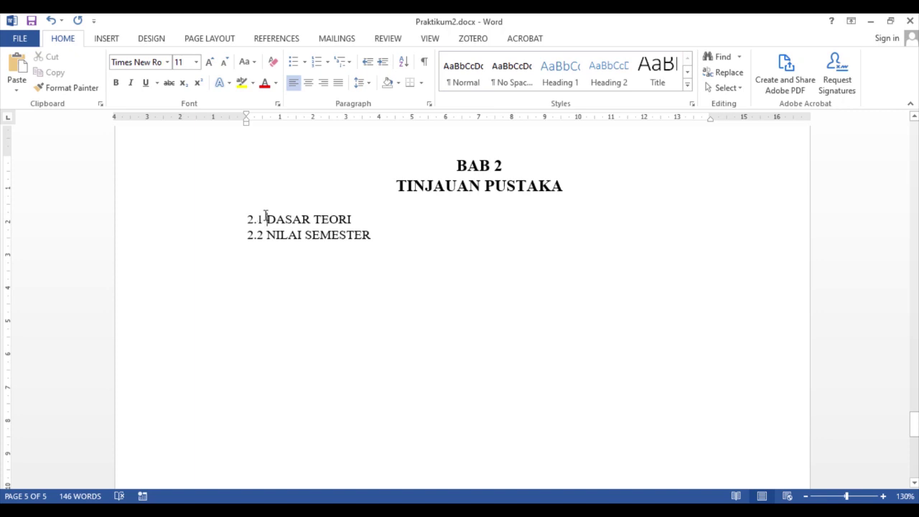
left_click_drag(246, 214, 377, 244)
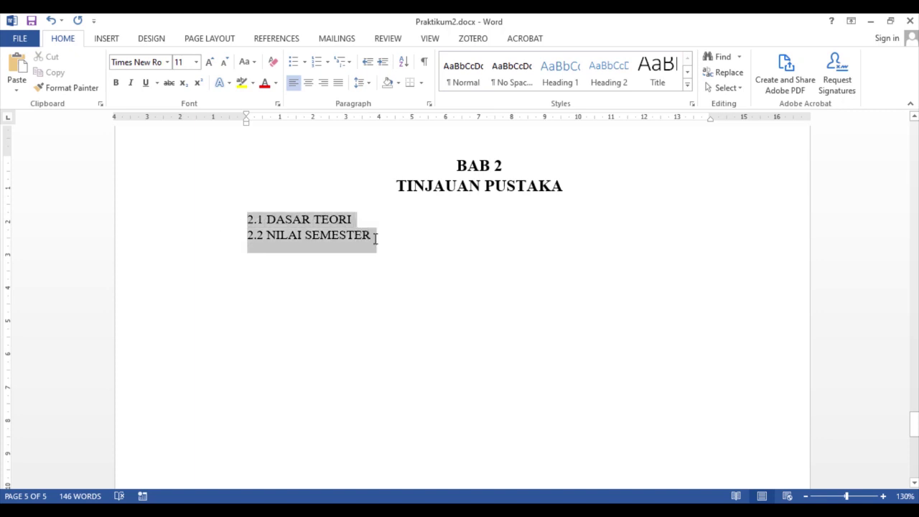
left_click(197, 63)
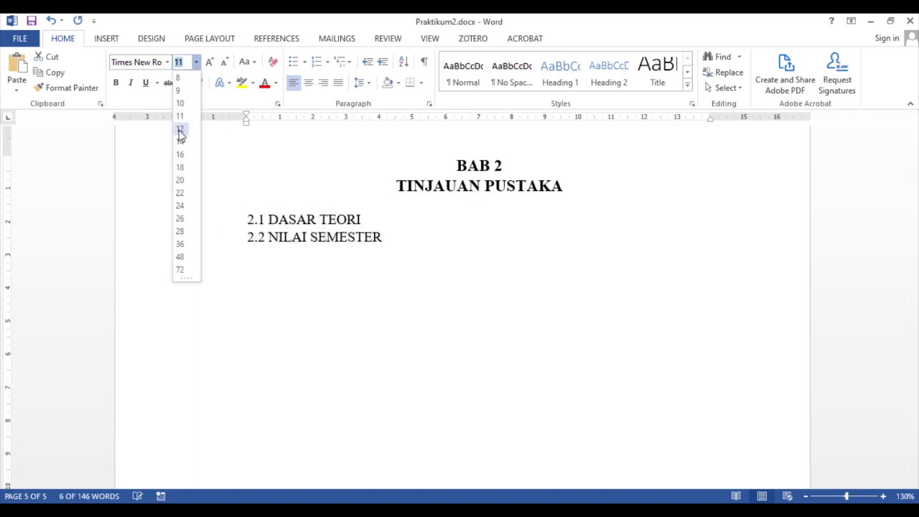
left_click(180, 135)
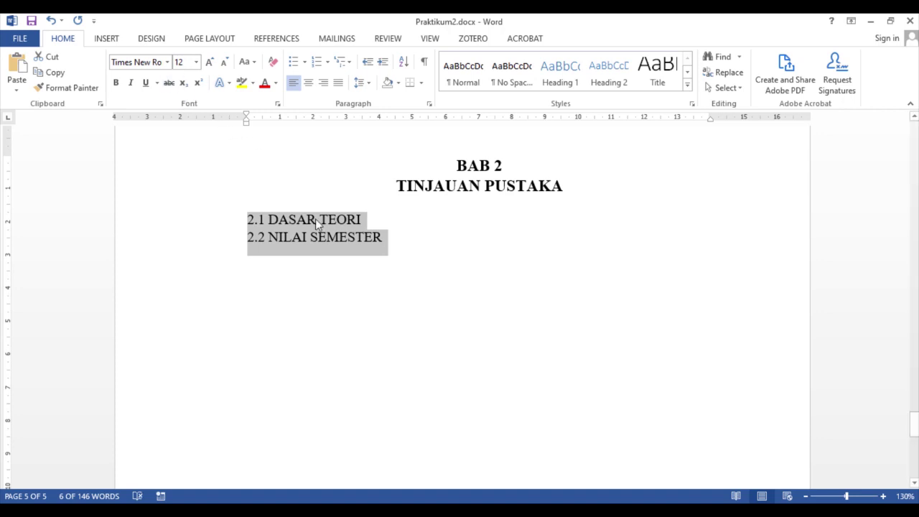
left_click(396, 266)
left_click(368, 219)
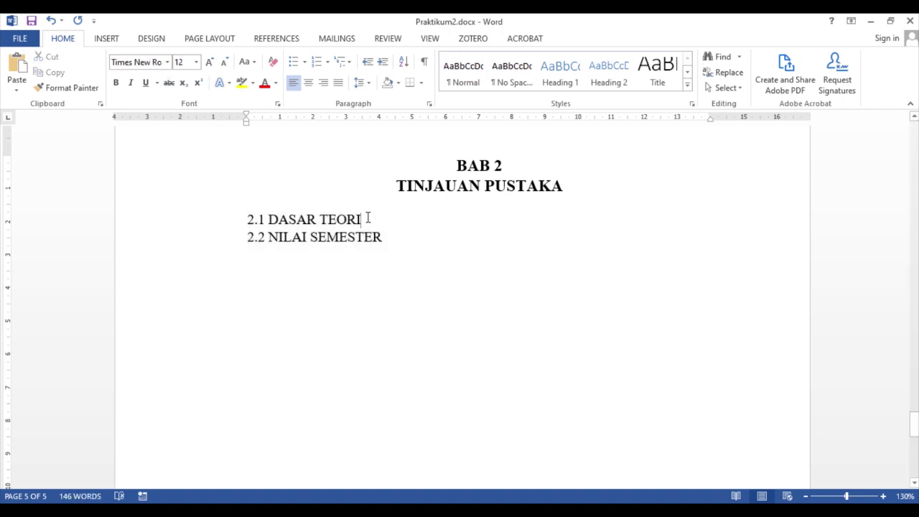
key("Return")
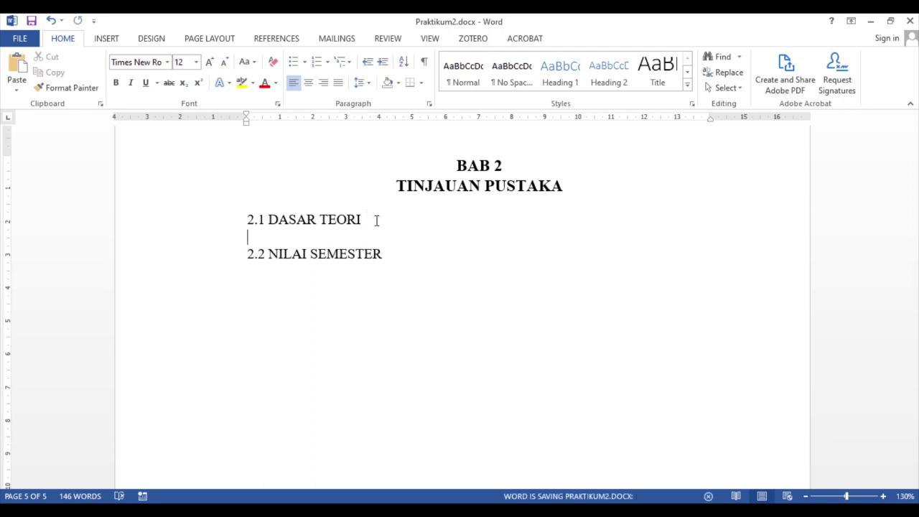
- Add PENDAHULUAN after BAB 1 in its DAFTAR ISI entry
scroll(474, 252, "up", 20)
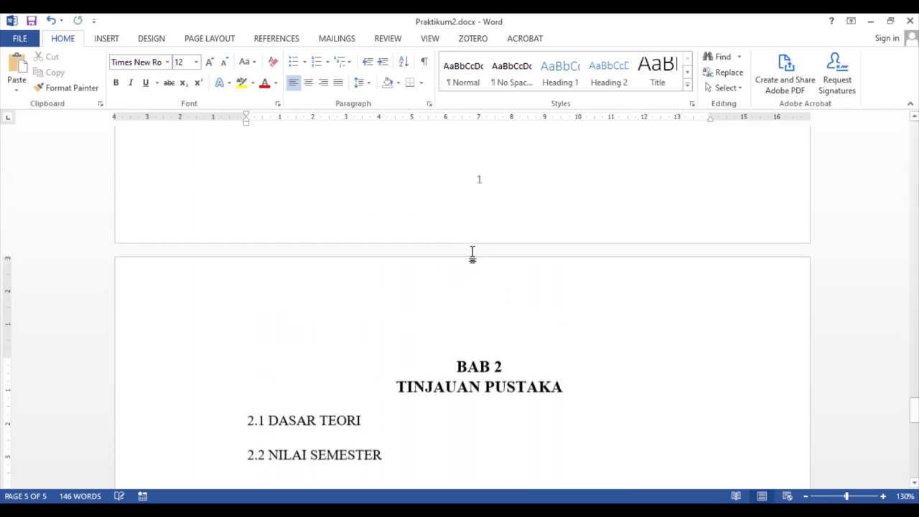
scroll(473, 255, "up", 10)
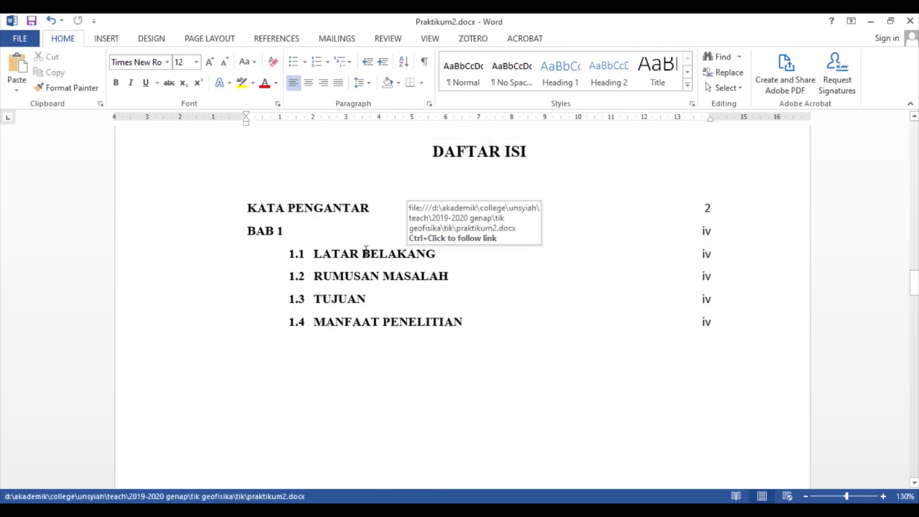
left_click(302, 231)
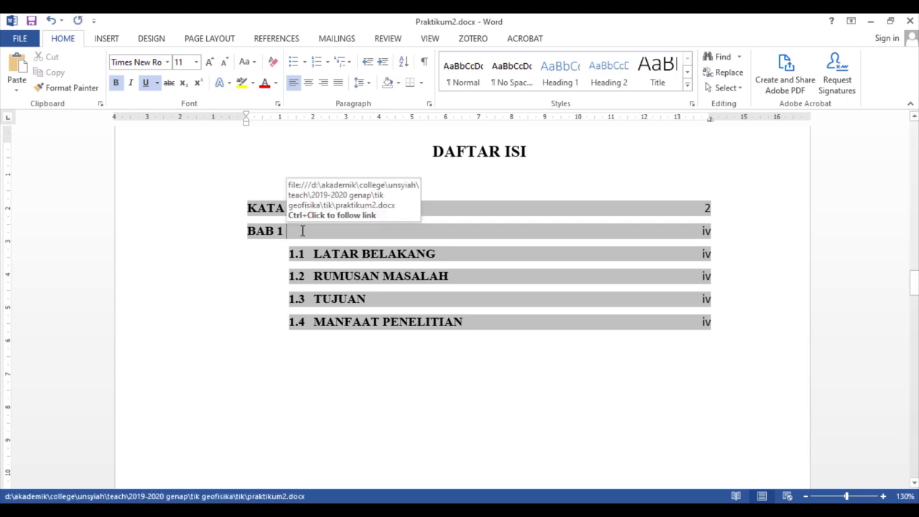
type("p")
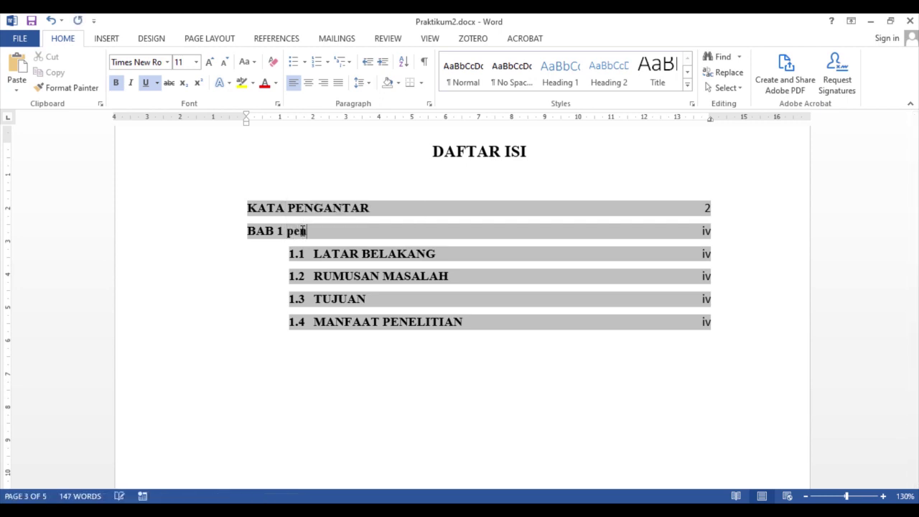
type("ENDAHULUAN")
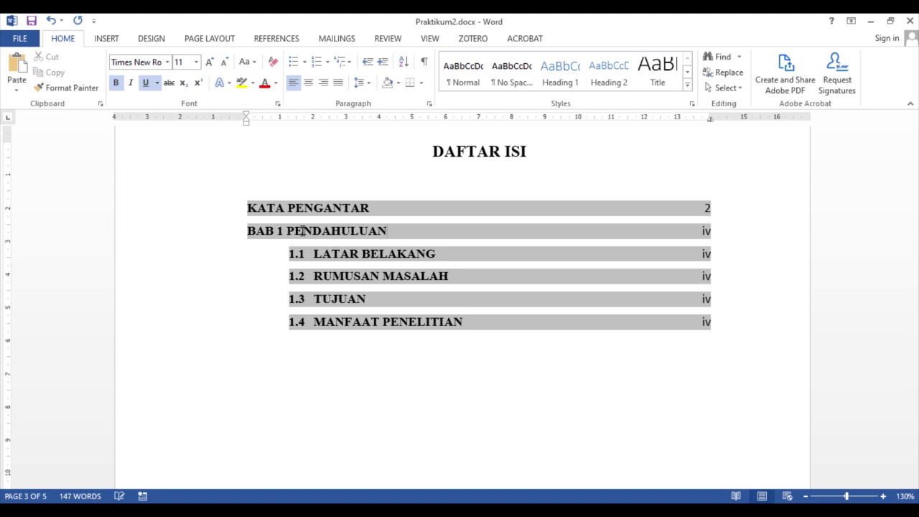
- Update the DAFTAR ISI table of contents with the page numbers only option
right_click(384, 208)
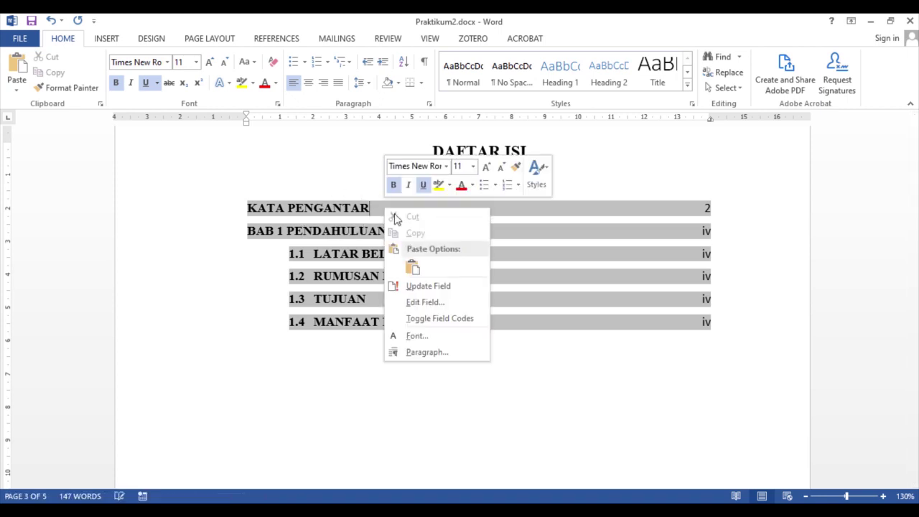
left_click(431, 286)
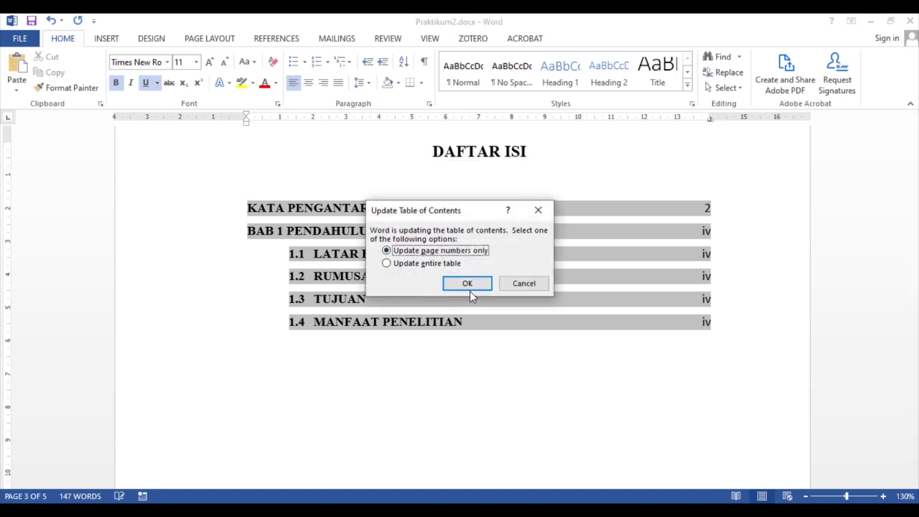
left_click(468, 284)
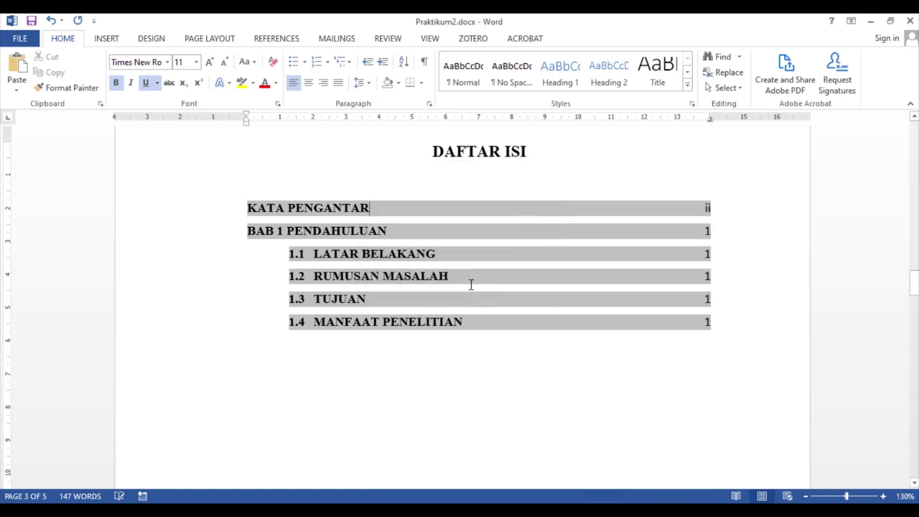
- Update the entire DAFTAR ISI table of contents, and undo that update
scroll(437, 340, "down", 3)
scroll(431, 323, "up", 3)
right_click(400, 210)
left_click(444, 288)
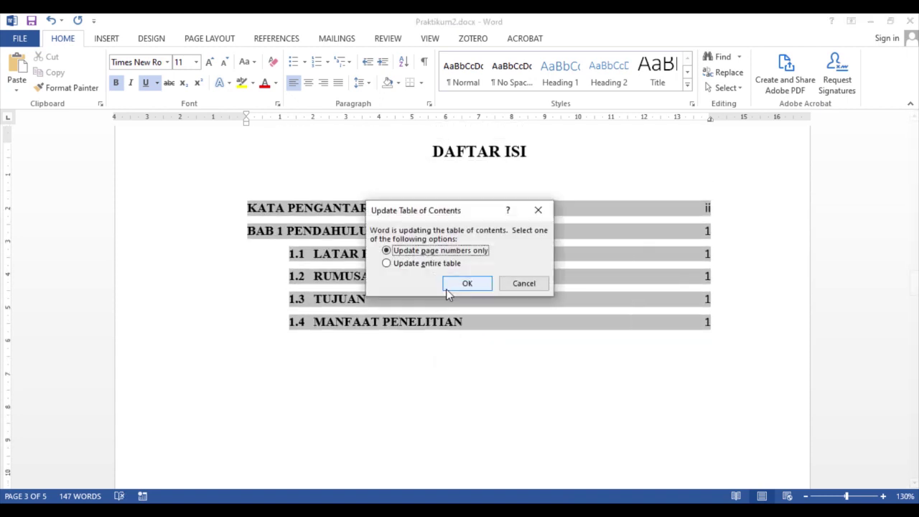
left_click(433, 266)
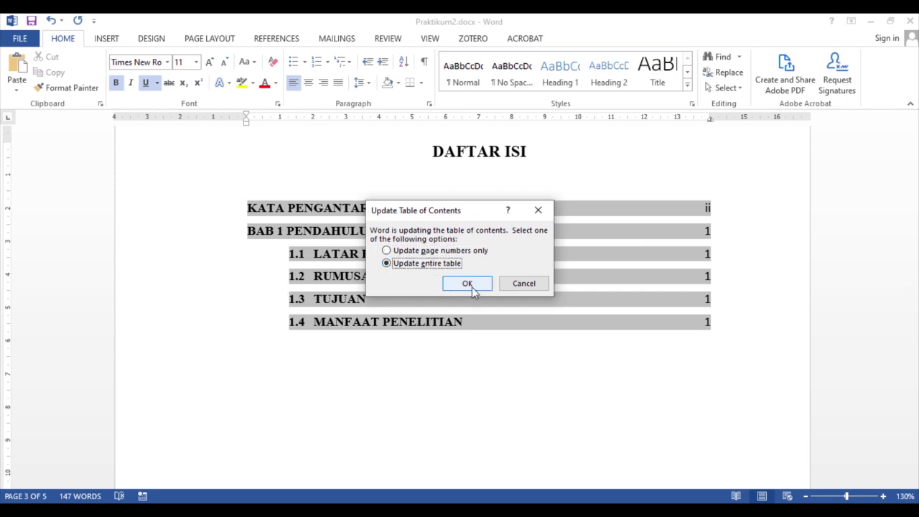
left_click(472, 287)
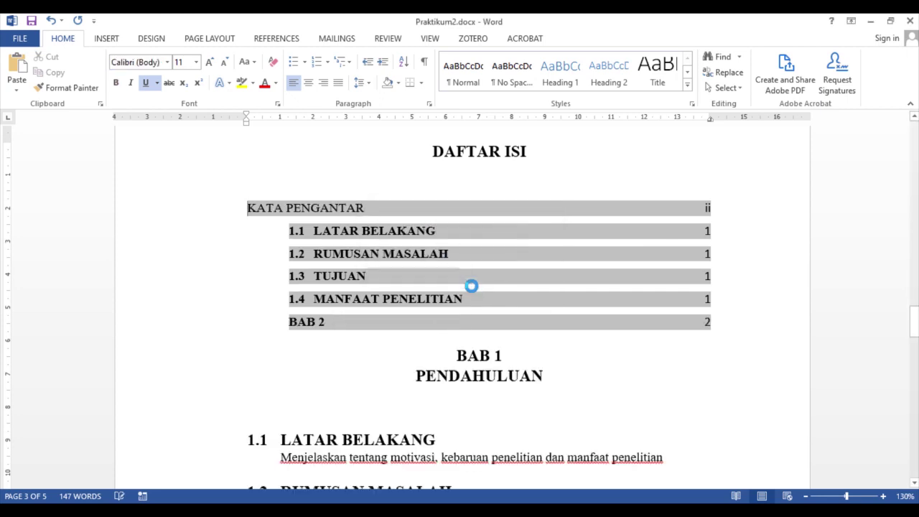
scroll(314, 291, "up", 5)
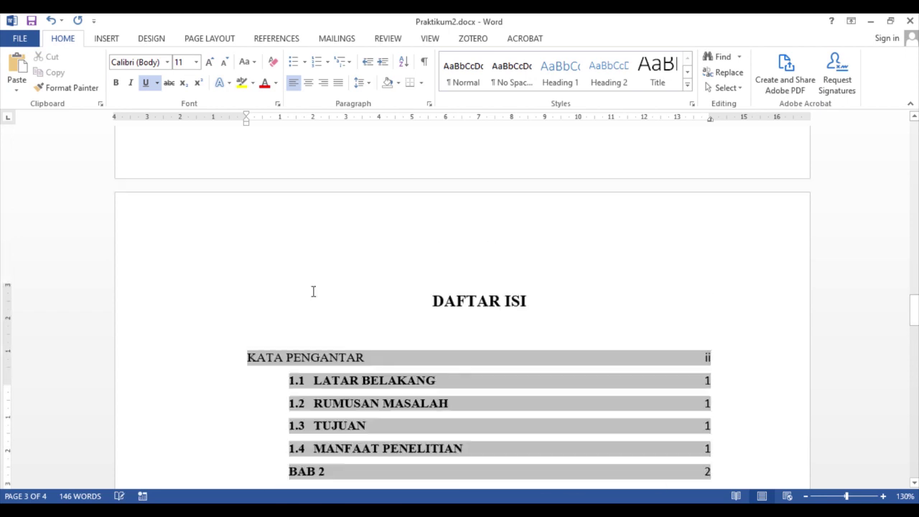
scroll(316, 291, "down", 8)
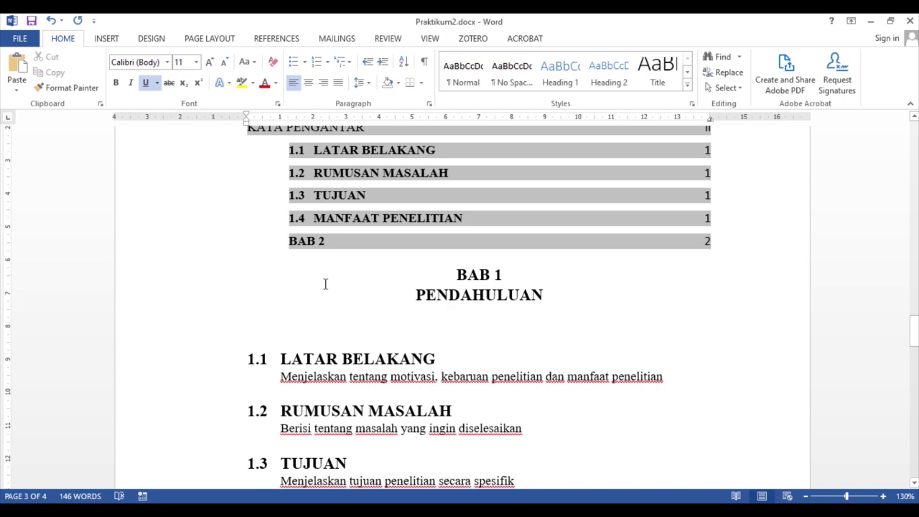
key("ctrl+z")
- Add the 2.1 DASAR TEORI and 2.2 NILAI SEMESTER subheadings to the table of contents as Level 3 text
scroll(398, 276, "down", 10)
scroll(314, 266, "down", 3)
scroll(313, 267, "up", 3)
scroll(314, 265, "down", 10)
scroll(314, 264, "down", 5)
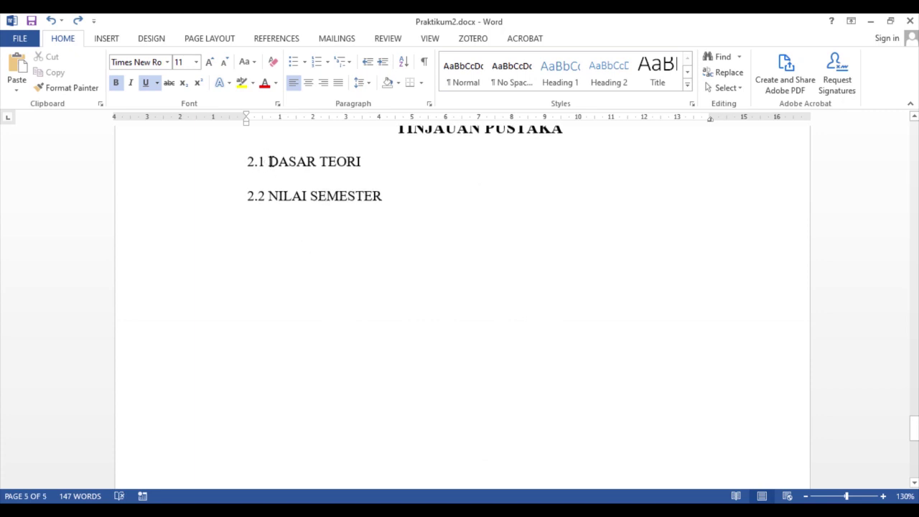
left_click_drag(269, 162, 366, 163)
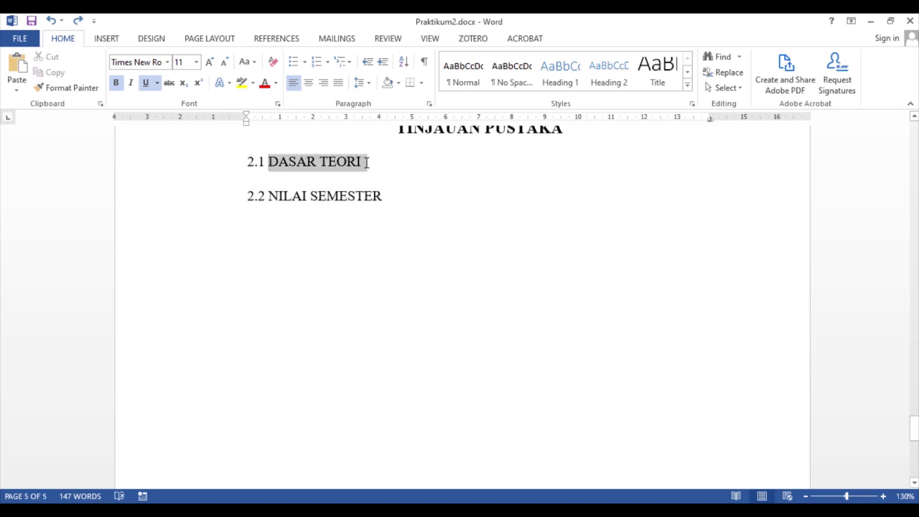
left_click(365, 162)
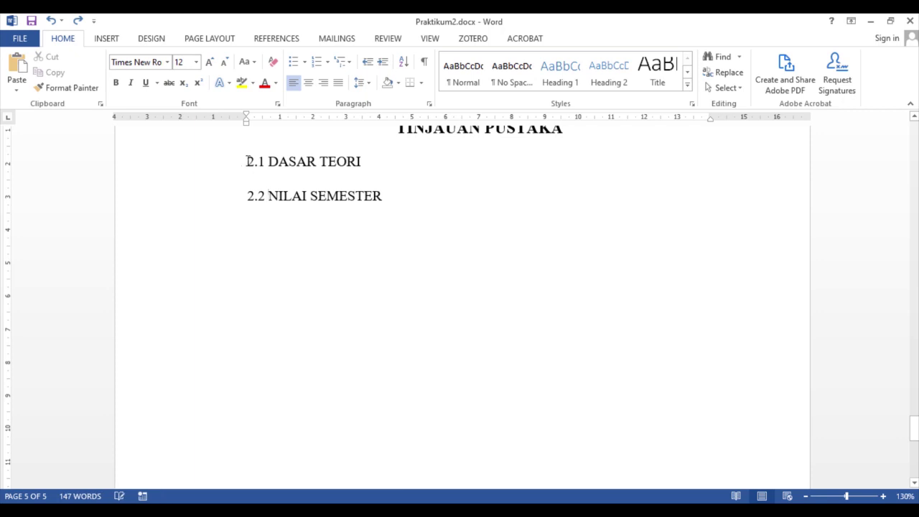
left_click_drag(247, 162, 356, 160)
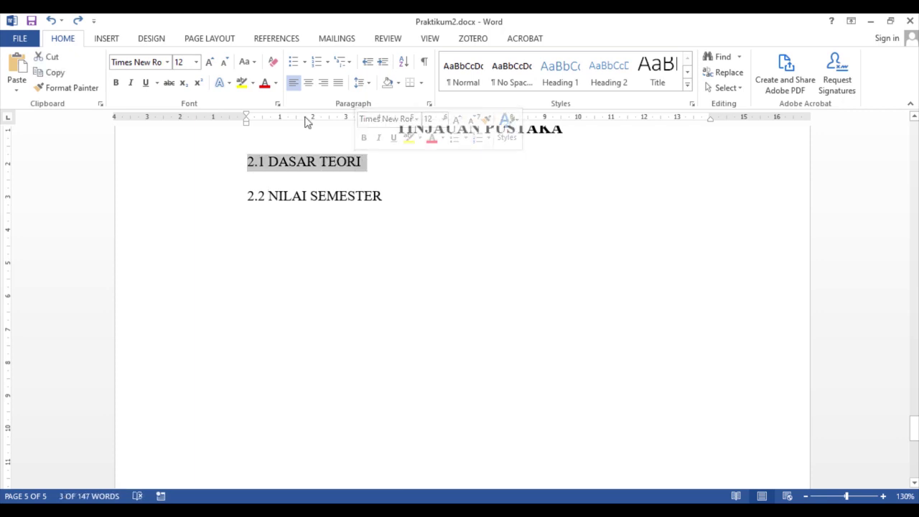
left_click(277, 38)
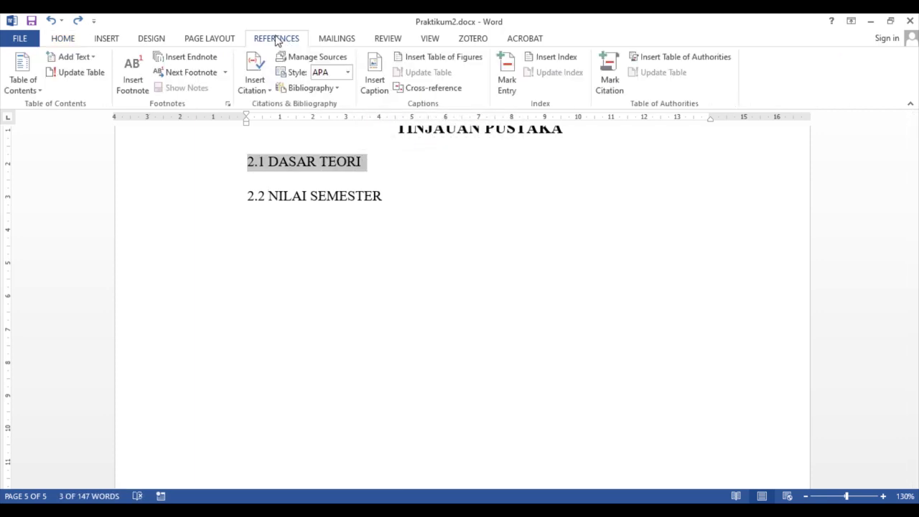
left_click(91, 58)
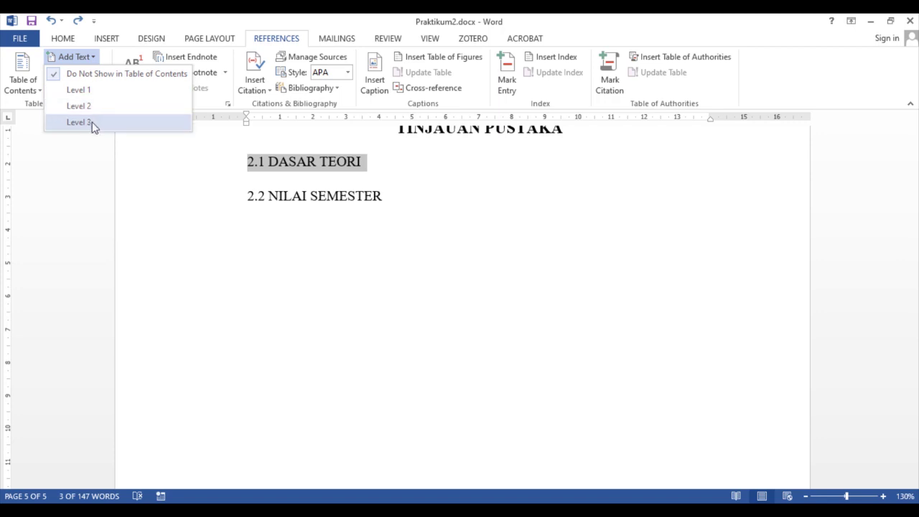
left_click(92, 124)
left_click_drag(249, 196, 374, 192)
left_click(87, 58)
left_click(93, 123)
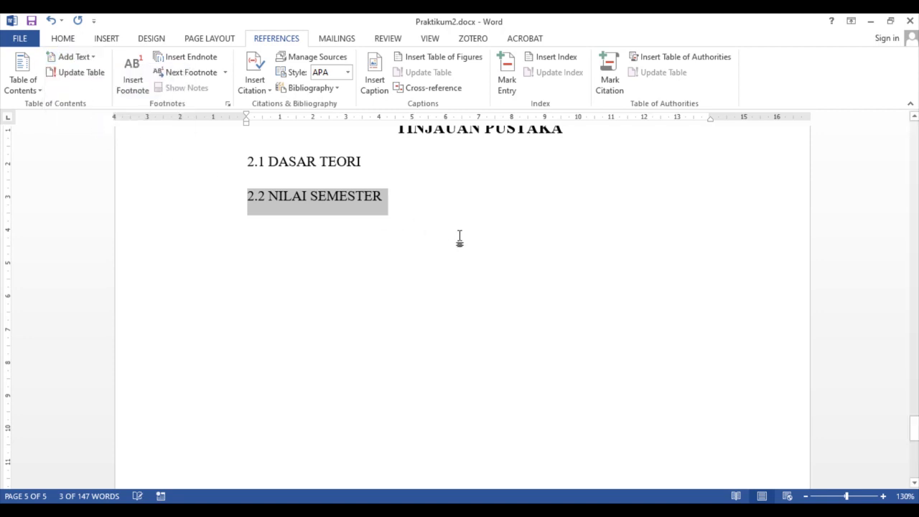
- Update the DAFTAR ISI table of contents with the entire table option
scroll(460, 239, "up", 15)
scroll(460, 238, "up", 10)
scroll(358, 195, "down", 1)
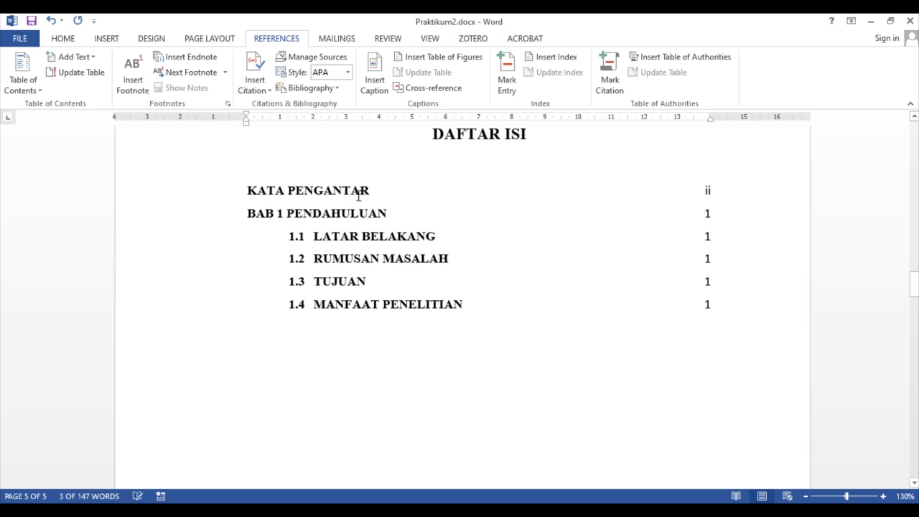
left_click(359, 195)
right_click(352, 193)
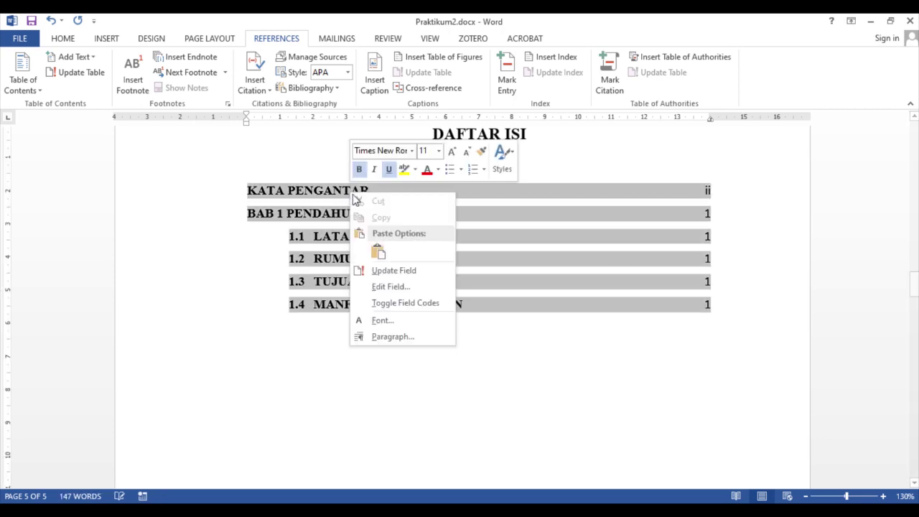
left_click(396, 270)
left_click(432, 263)
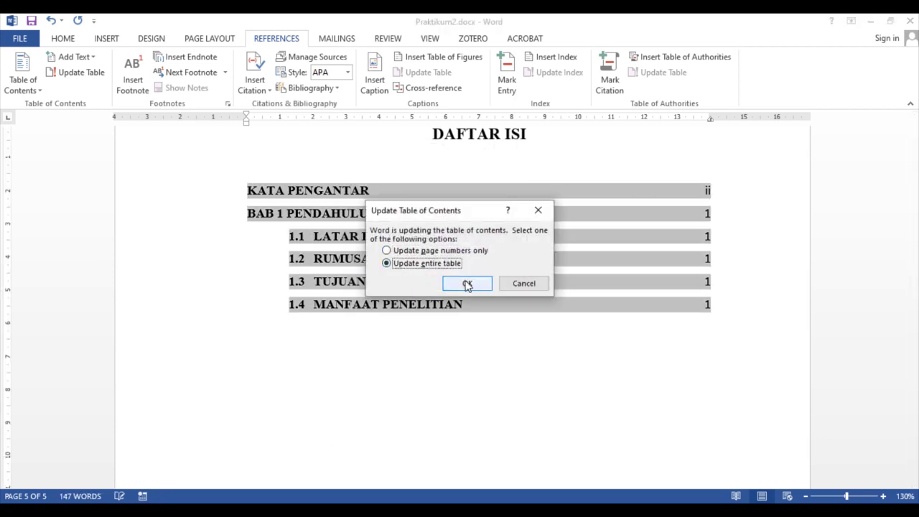
left_click(467, 284)
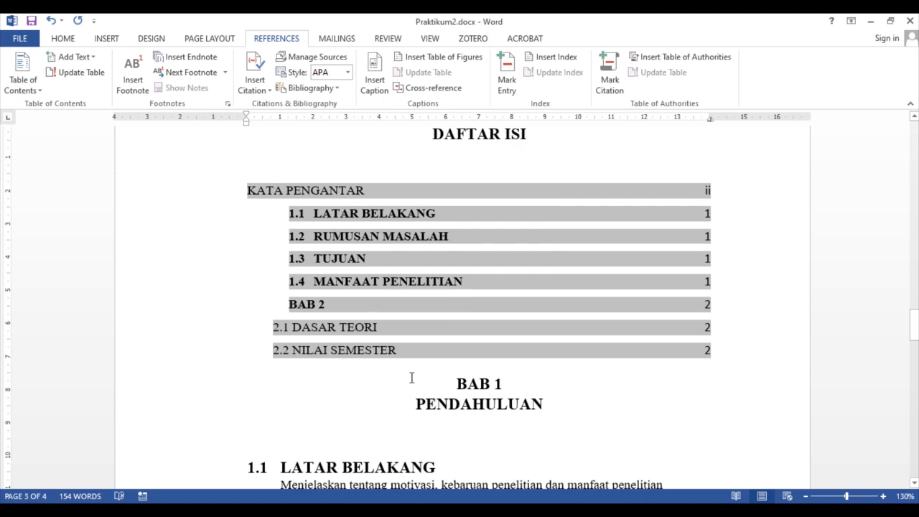
- Insert empty lines before the BAB 1 title to push it down onto the page after DAFTAR ISI
left_click(457, 384)
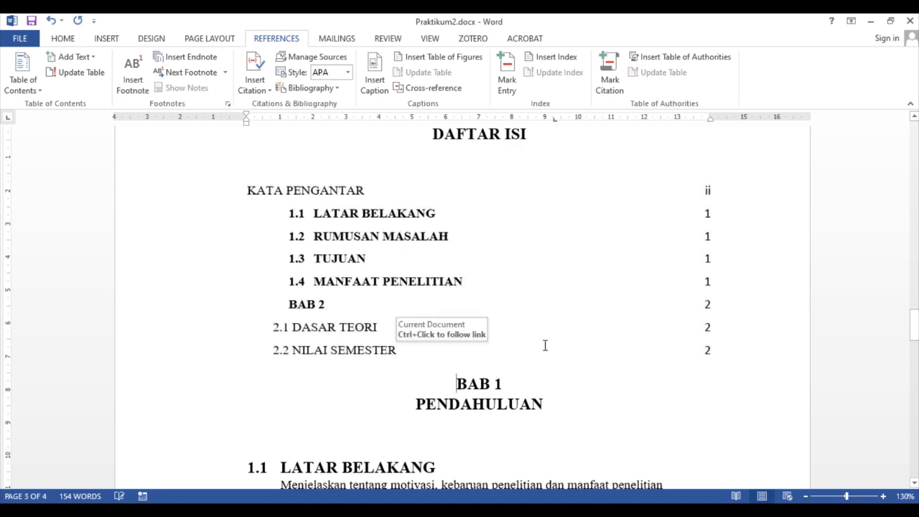
scroll(528, 399, "down", 10)
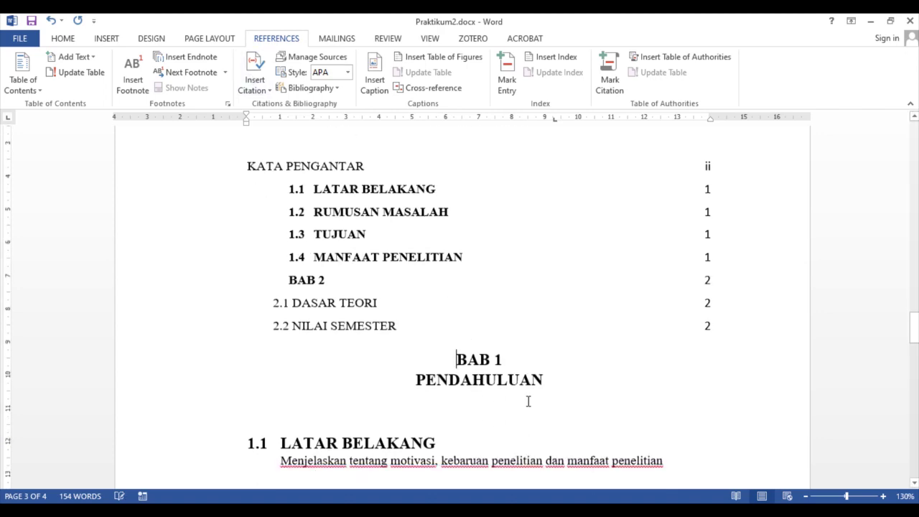
scroll(527, 394, "up", 15)
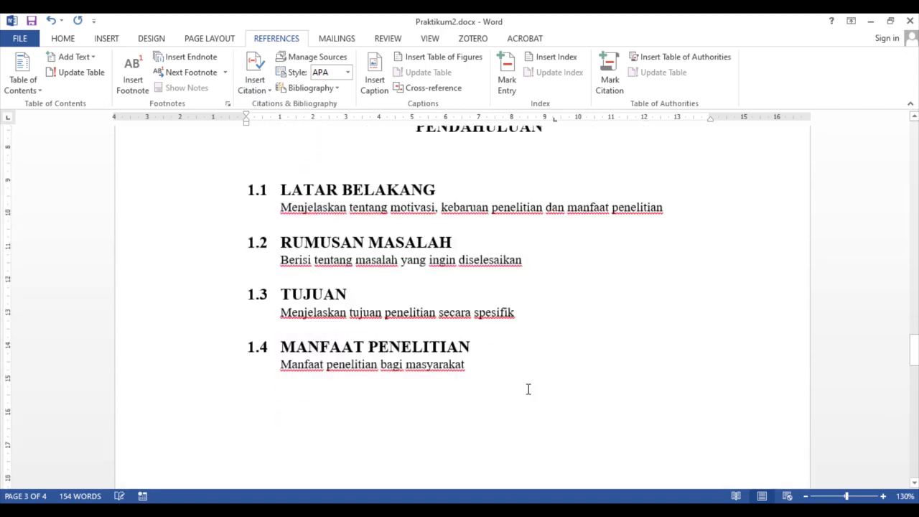
scroll(529, 391, "up", 6)
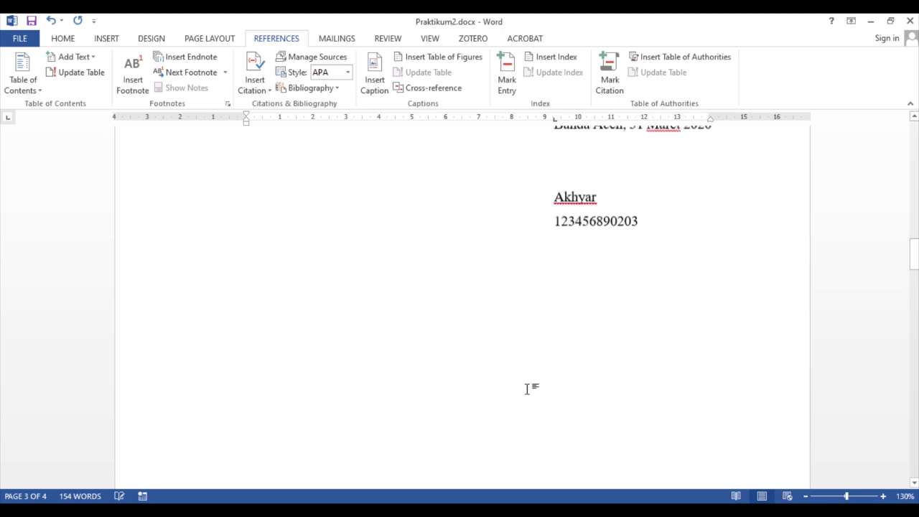
scroll(528, 388, "down", 7)
scroll(524, 385, "down", 7)
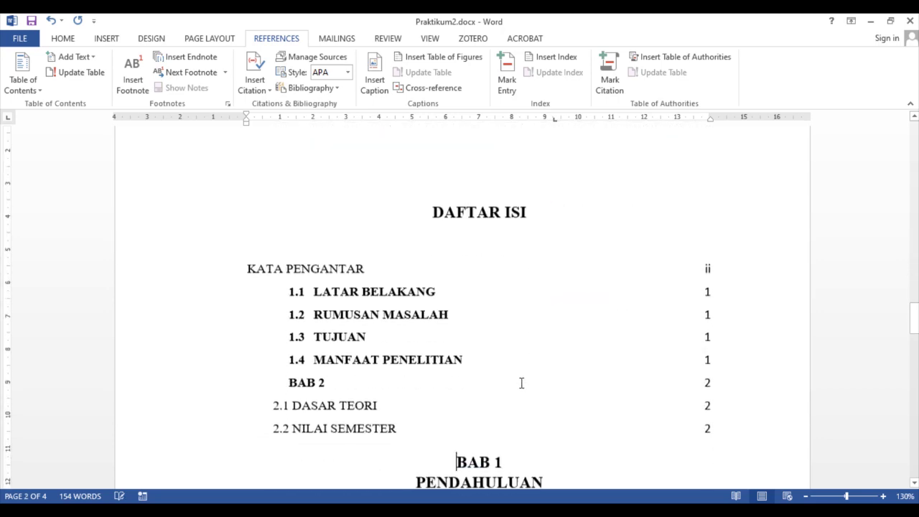
scroll(521, 382, "down", 10)
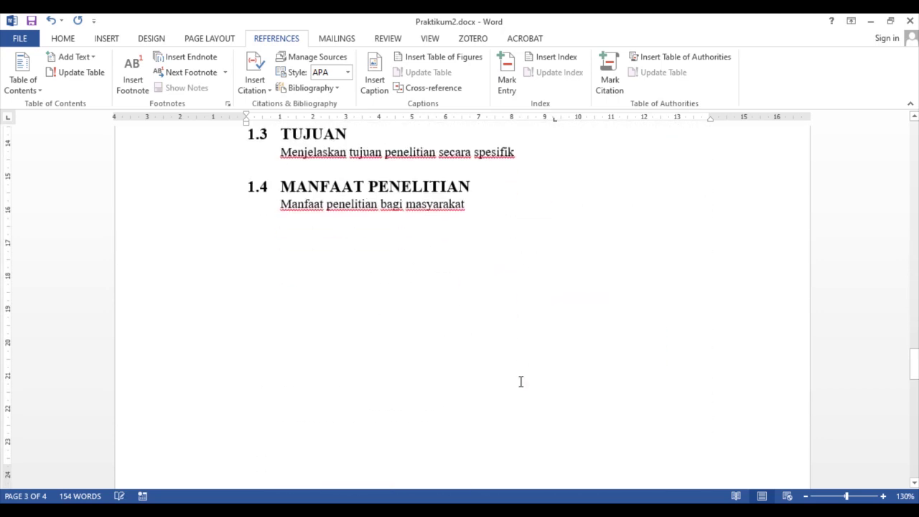
scroll(521, 382, "up", 6)
scroll(521, 381, "up", 6)
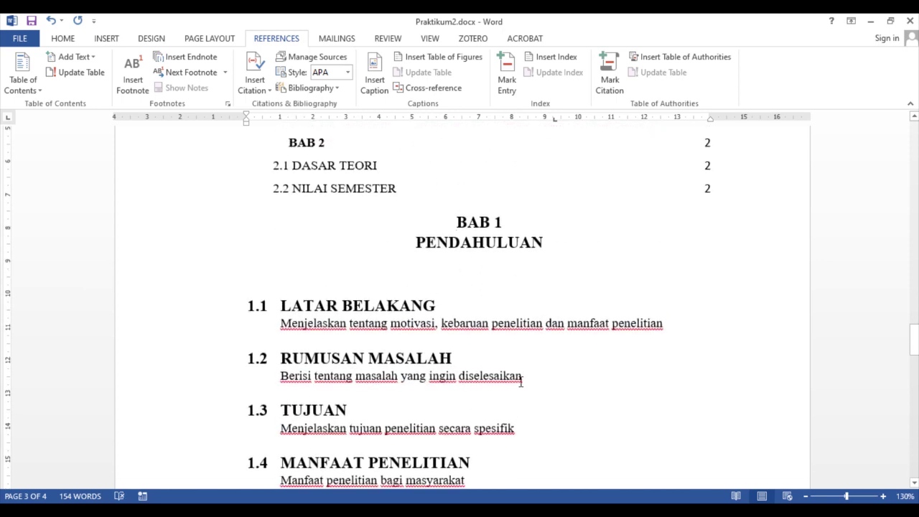
key("Return")
key("Return")
key("Return")
key("Return")
key("Return")
key("Return")
key("Return")
key("Return")
key("Return")
key("Return")
key("Return")
key("Return")
key("Return")
key("Return")
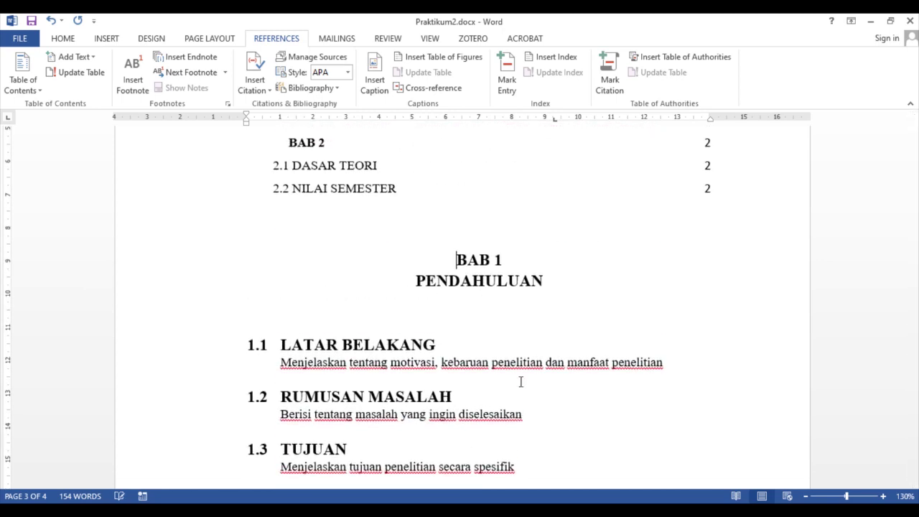
key("Return")
key("Return")
key("Return")
key("Return")
key("Return")
key("Return")
key("Return")
key("Return")
key("Return")
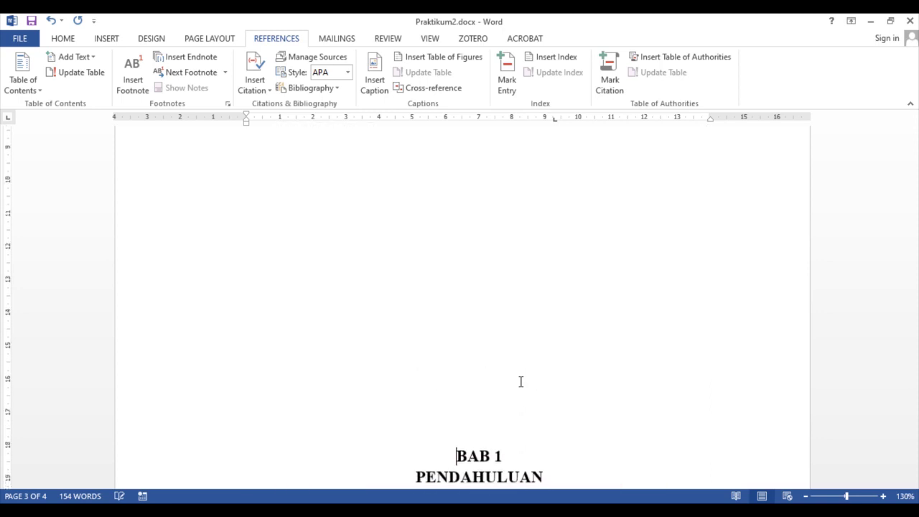
key("Return")
key("Return")
key("Return")
key("Return")
key("Return")
key("Return")
key("Return")
key("Return")
key("Return")
key("Return")
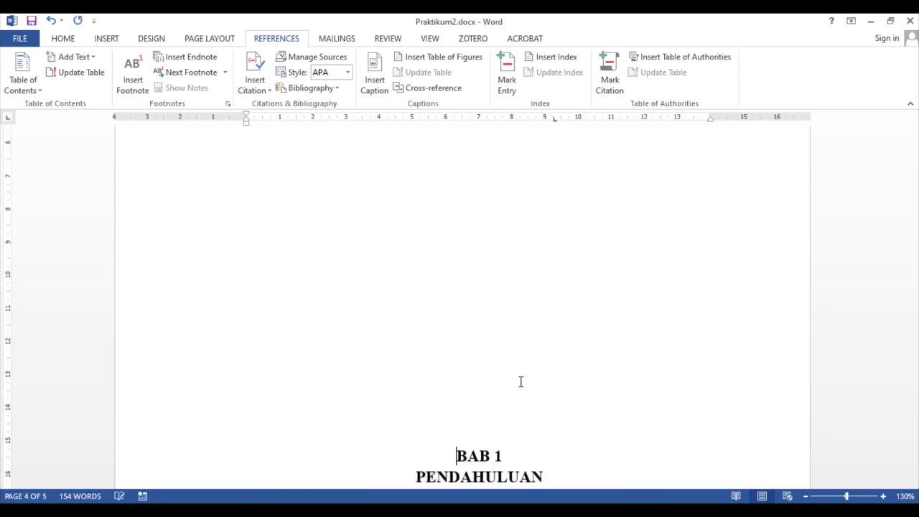
key("Return")
key("Return")
scroll(519, 372, "down", 8)
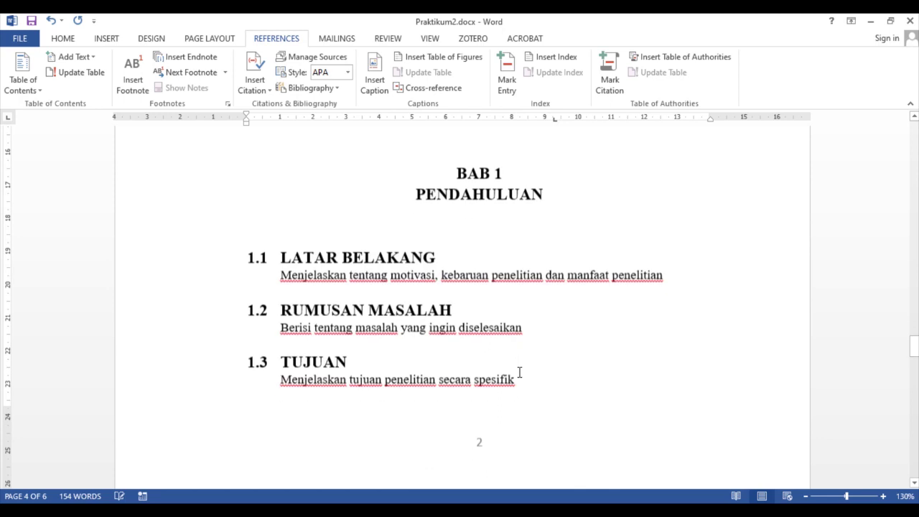
scroll(522, 379, "down", 1)
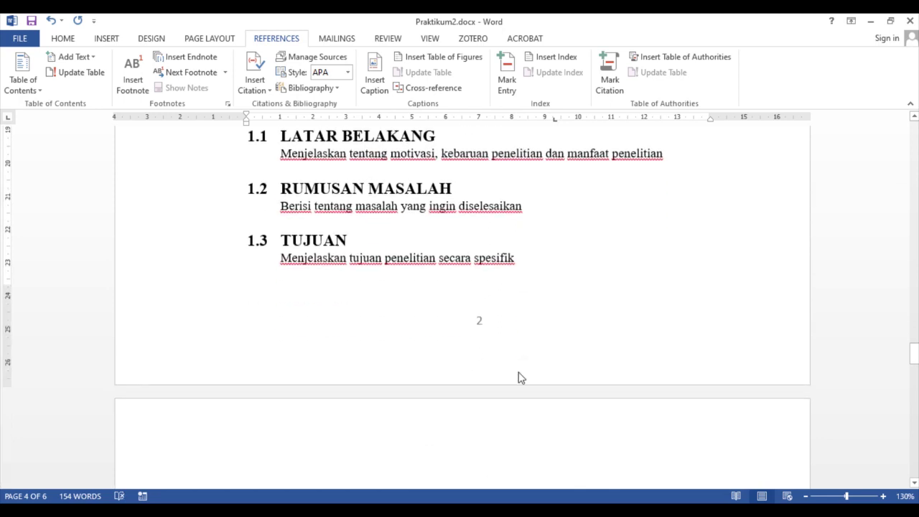
- Undo the empty lines before BAB 1, the full table update and the earlier DAFTAR ISI formatting edits
scroll(521, 379, "up", 15)
scroll(519, 372, "up", 15)
scroll(519, 372, "up", 10)
scroll(519, 372, "down", 3)
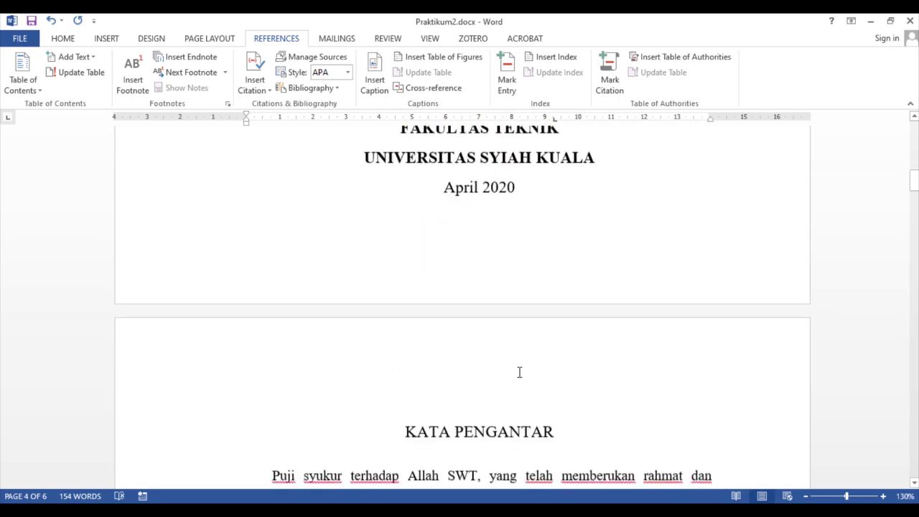
scroll(519, 373, "down", 10)
scroll(520, 378, "down", 3)
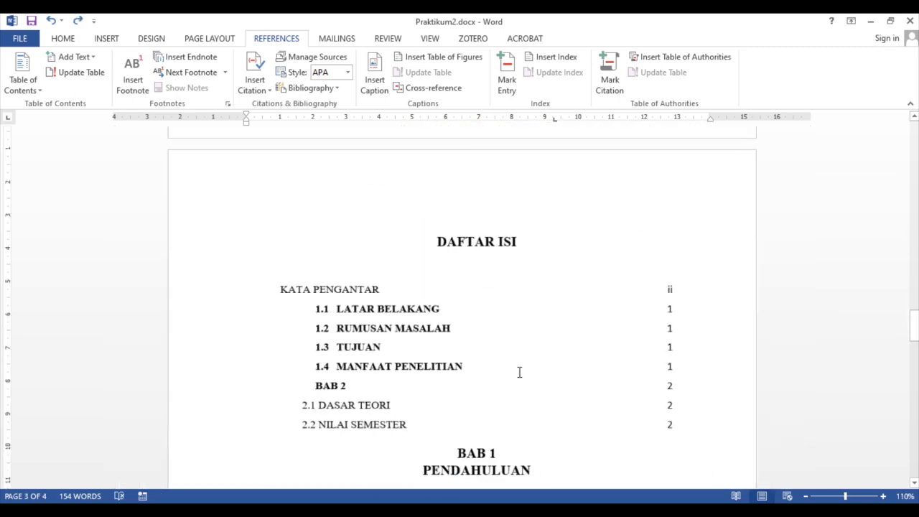
scroll(520, 378, "up", 3)
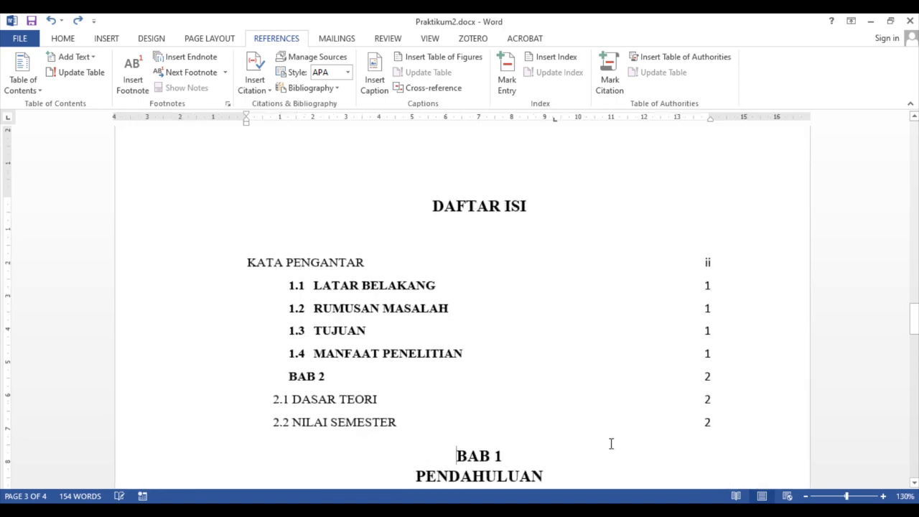
key("ctrl+z")
key("ctrl+z")
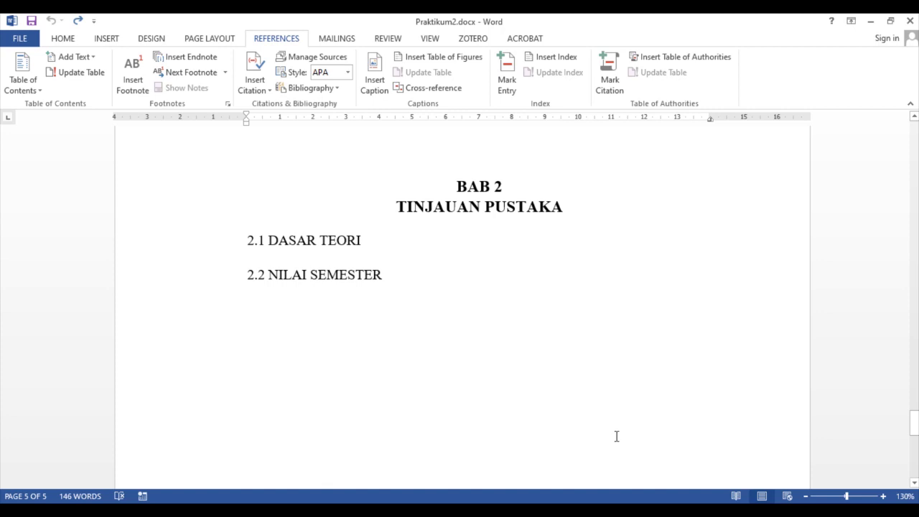
- Check the BAB 2 and BAB 1 pages, their page numbers and the DAFTAR ISI entries
scroll(617, 436, "up", 6)
scroll(616, 436, "up", 4)
scroll(617, 436, "down", 15)
scroll(617, 436, "up", 10)
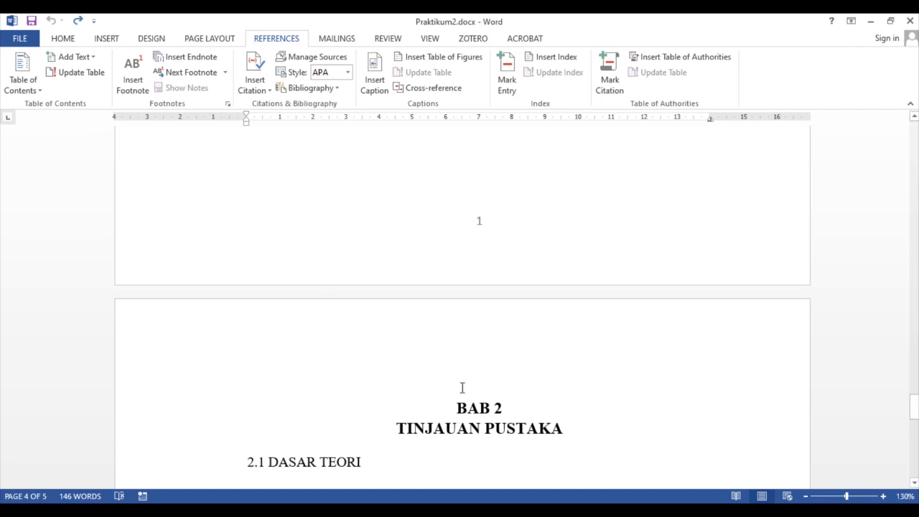
scroll(506, 397, "up", 15)
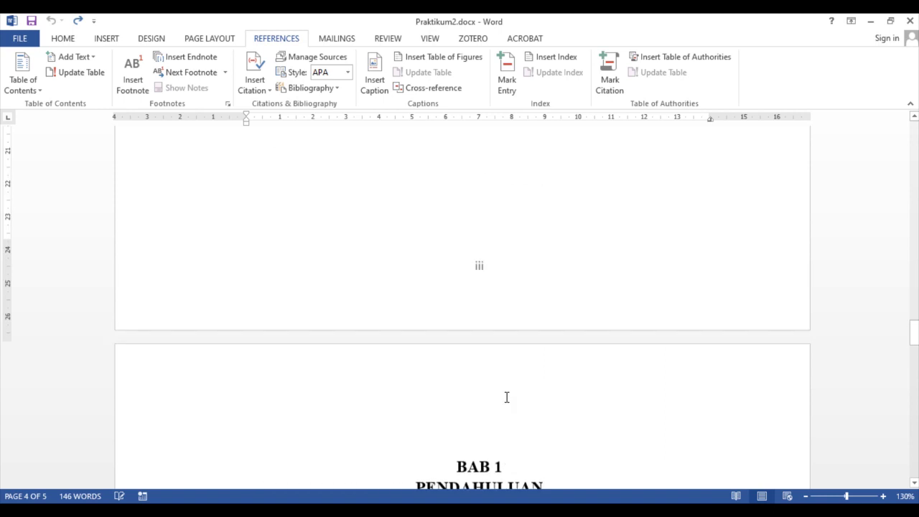
scroll(507, 397, "up", 10)
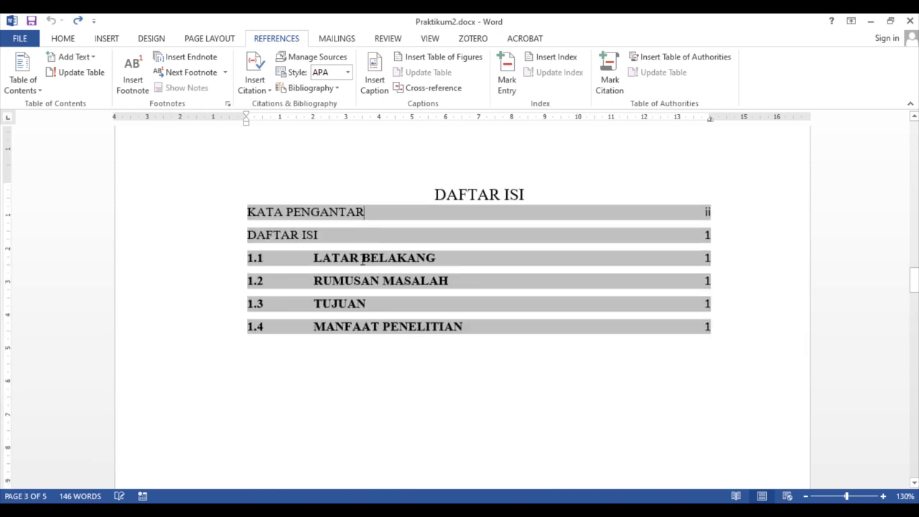
- Update the entire DAFTAR ISI table of contents, including its entries and page numbers
right_click(374, 213)
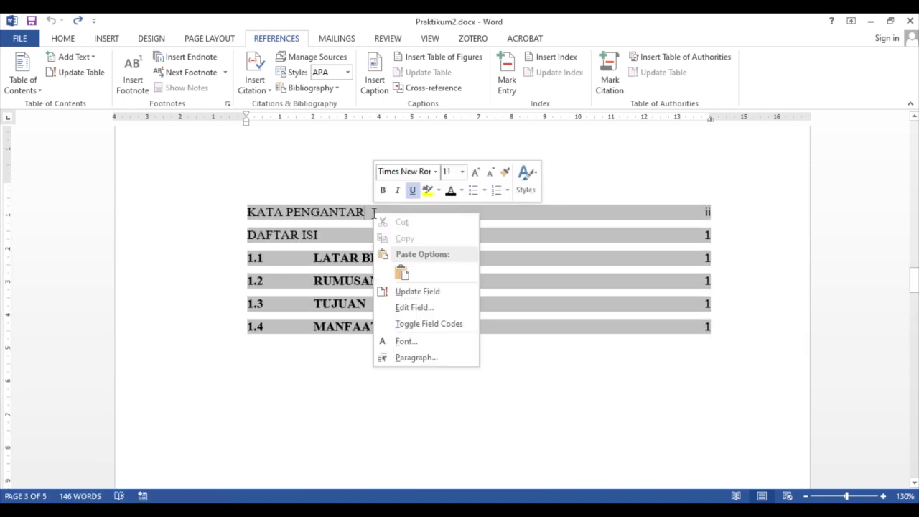
left_click(427, 294)
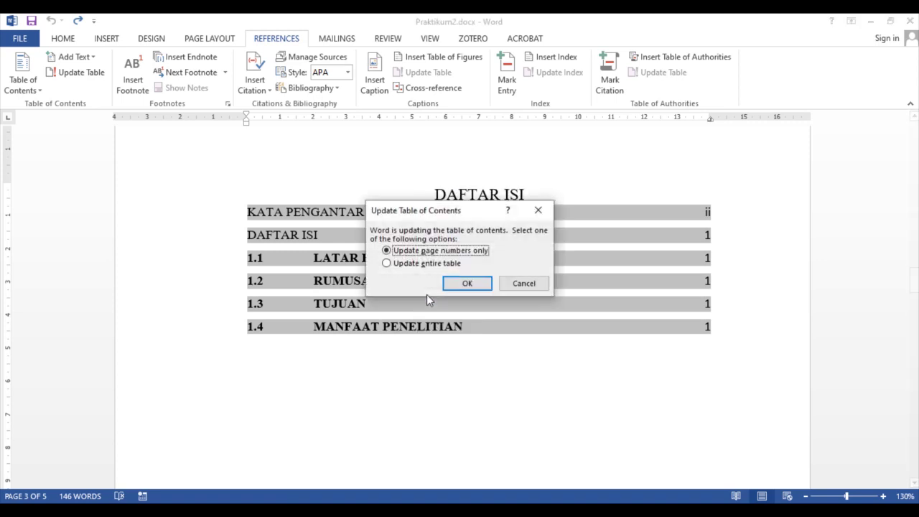
left_click(440, 265)
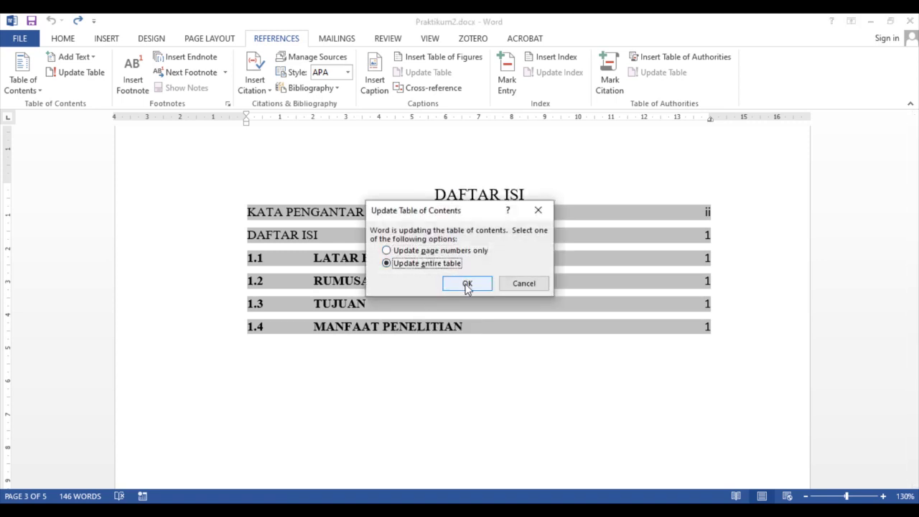
left_click(466, 284)
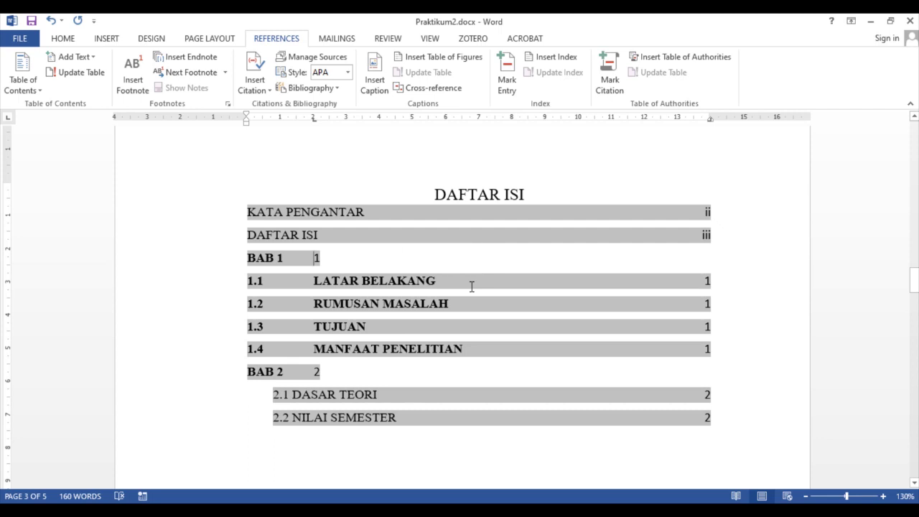
- Add the title PENDAHULUAN after BAB 1 in the DAFTAR ISI entry
key("Right")
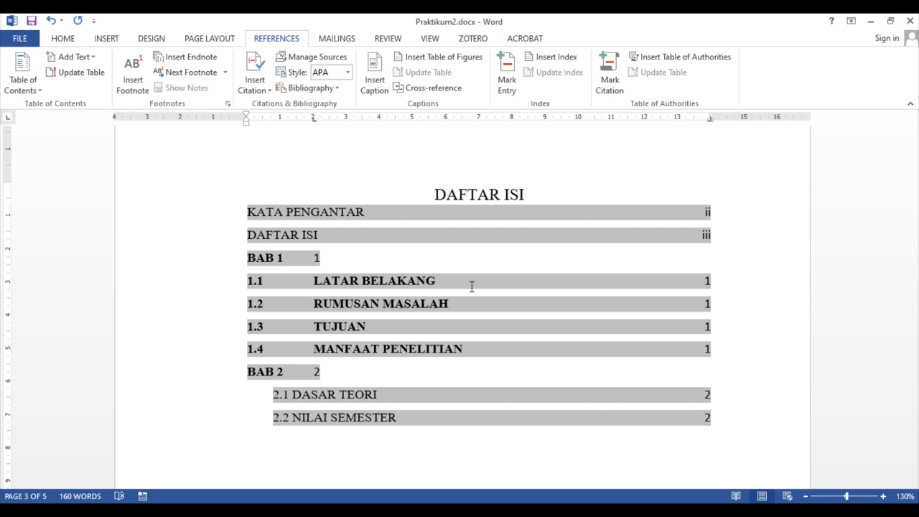
type("penda")
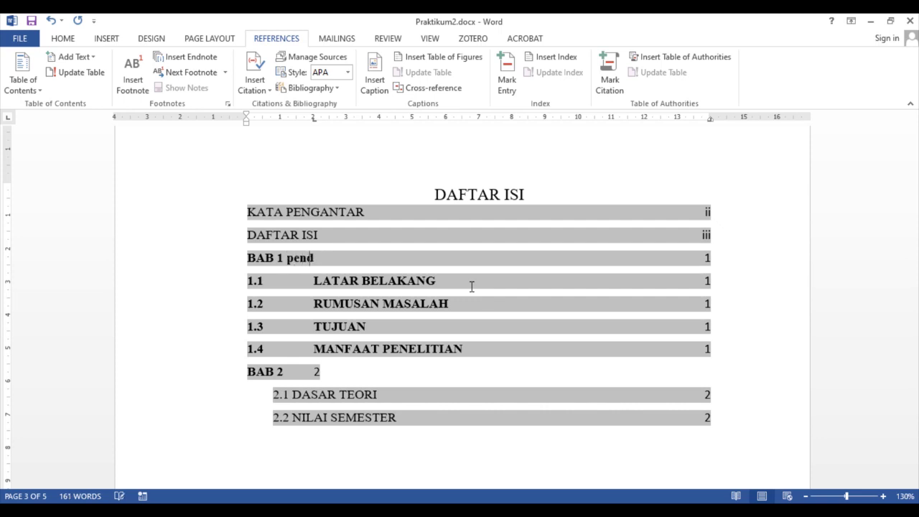
key("BackSpace")
key("BackSpace")
key("BackSpace")
key("BackSpace")
key("BackSpace")
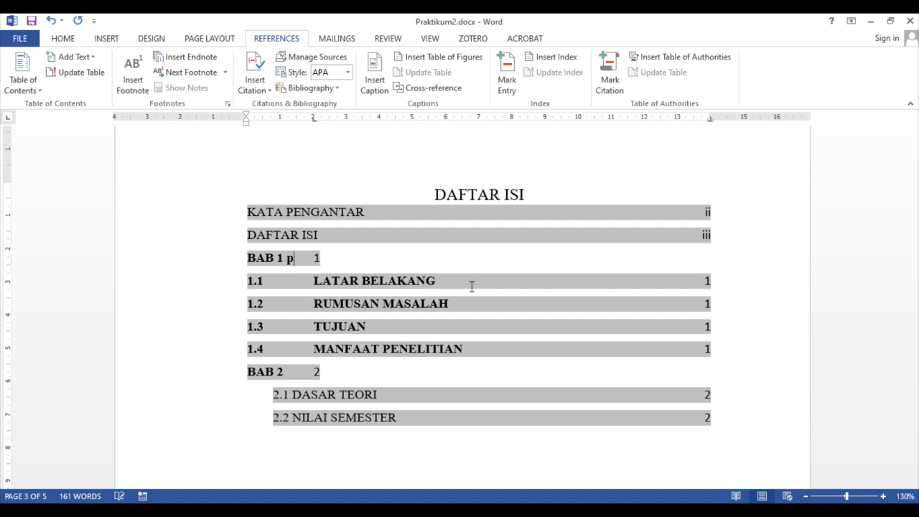
type("pe")
key("BackSpace")
key("BackSpace")
type("PENDAULUAN")
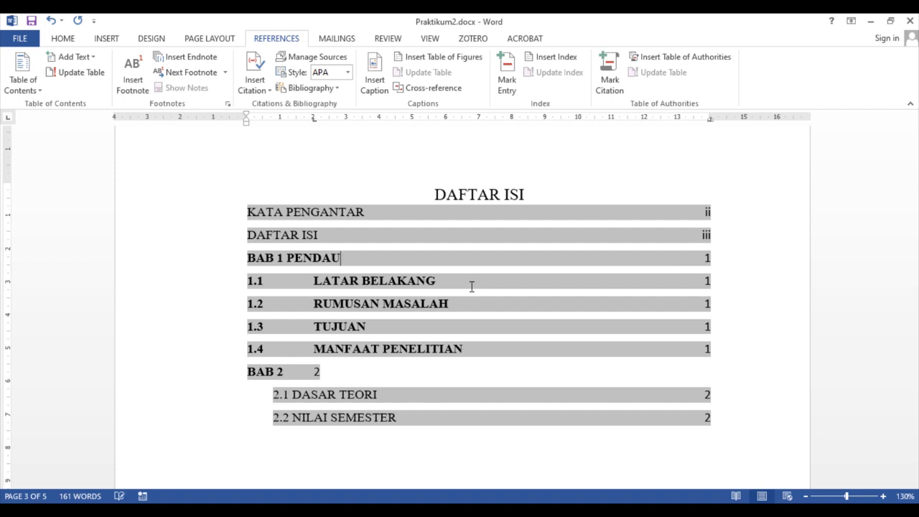
key("BackSpace")
key("BackSpace")
key("BackSpace")
key("BackSpace")
key("BackSpace")
type("HULUAN")
- Add the title TINJUAN PUSTAKA after BAB 2 in the DAFTAR ISI entry
left_click(290, 371)
type("TINJUAN")
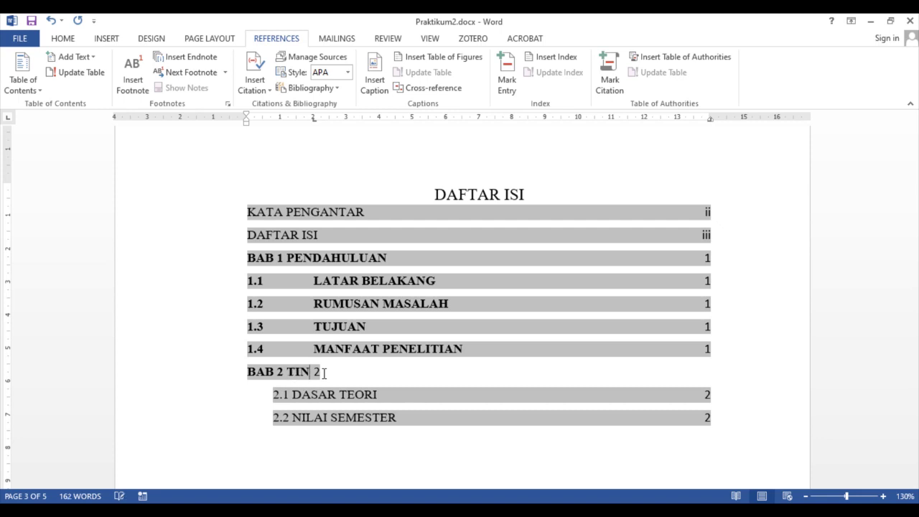
type(" PUSTAKA")
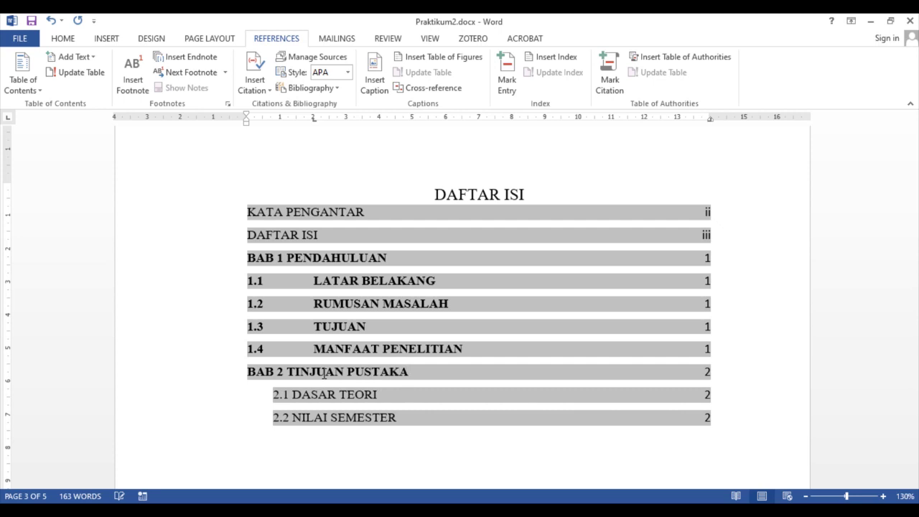
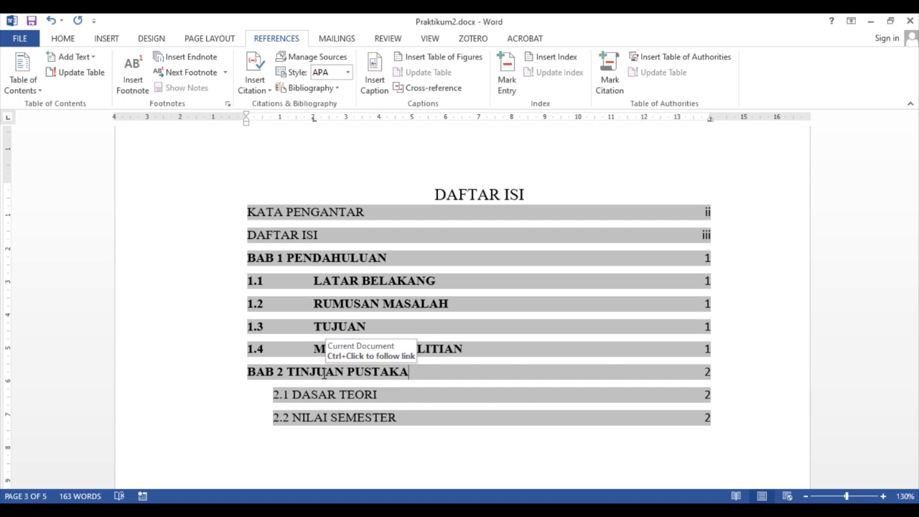
- Insert a page break after the 2.2 NILAI SEMESTER subheading at the end of BAB 2
scroll(307, 407, "down", 3)
scroll(309, 406, "down", 20)
scroll(311, 404, "down", 15)
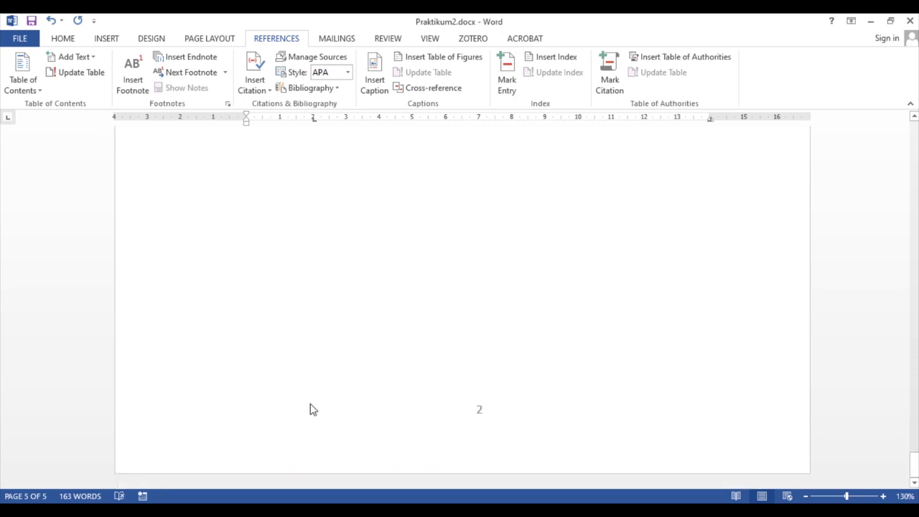
scroll(312, 403, "up", 15)
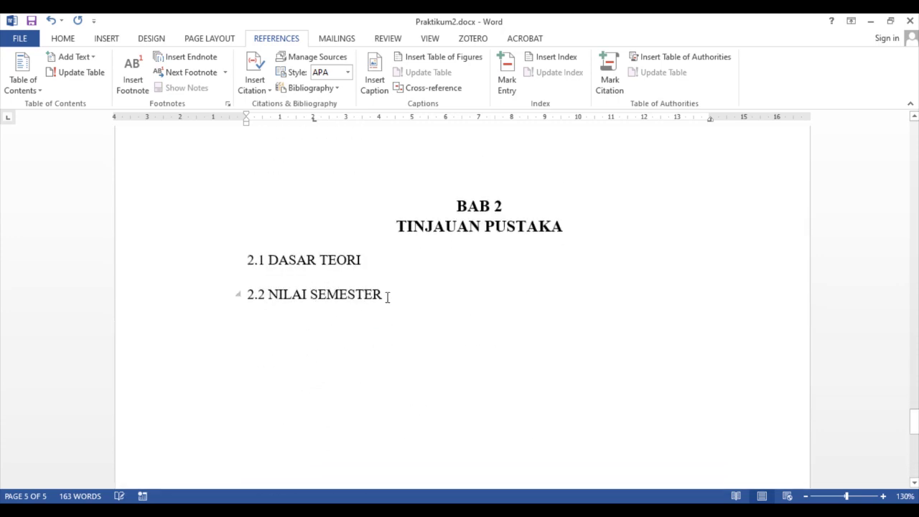
left_click(386, 296)
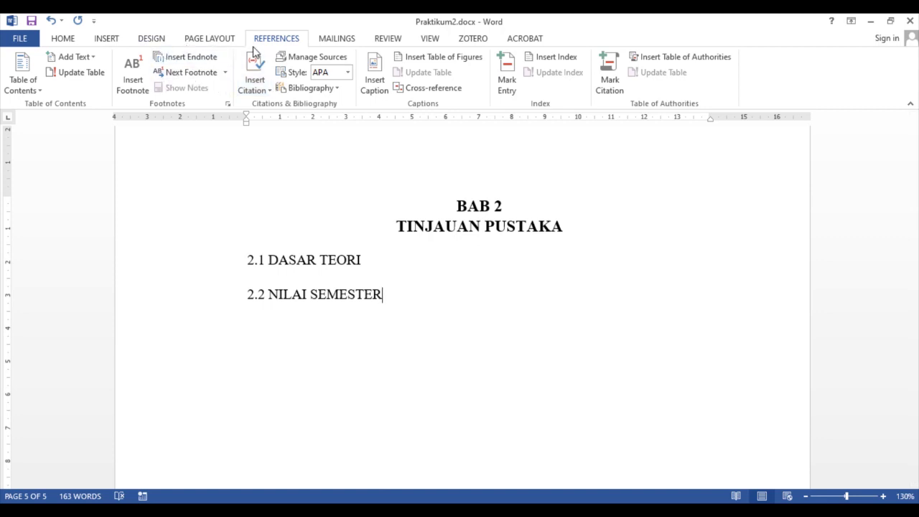
left_click(211, 40)
left_click(182, 61)
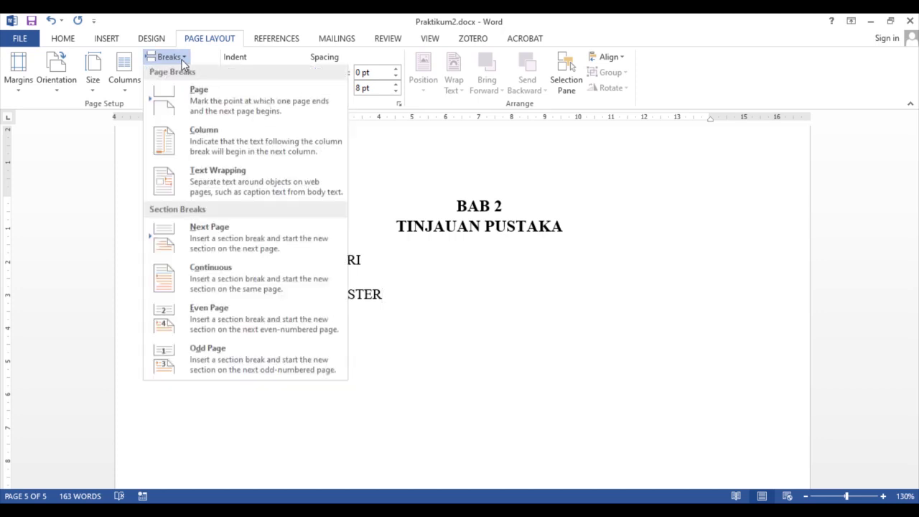
left_click(225, 113)
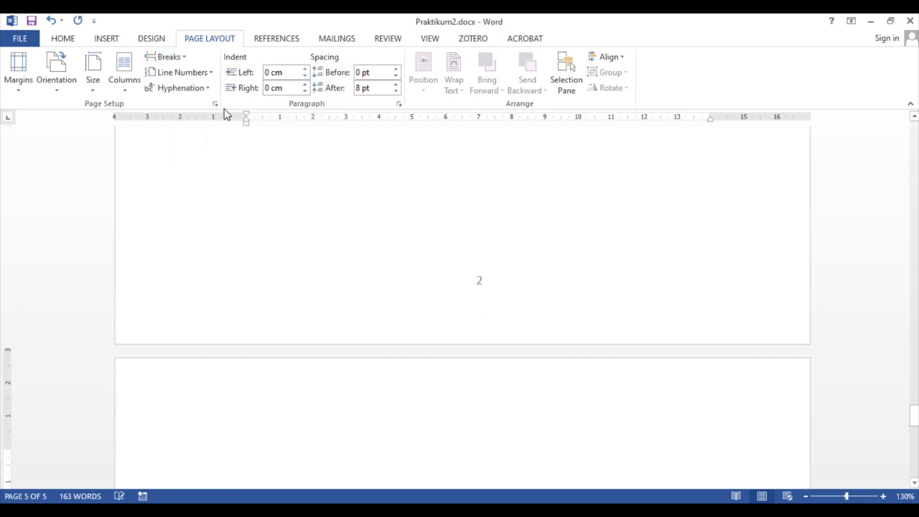
- Write the chapter title BAB 3 with METODOLOGI PENELITIAN on the line below it, on the new page
scroll(365, 323, "down", 5)
scroll(372, 317, "down", 3)
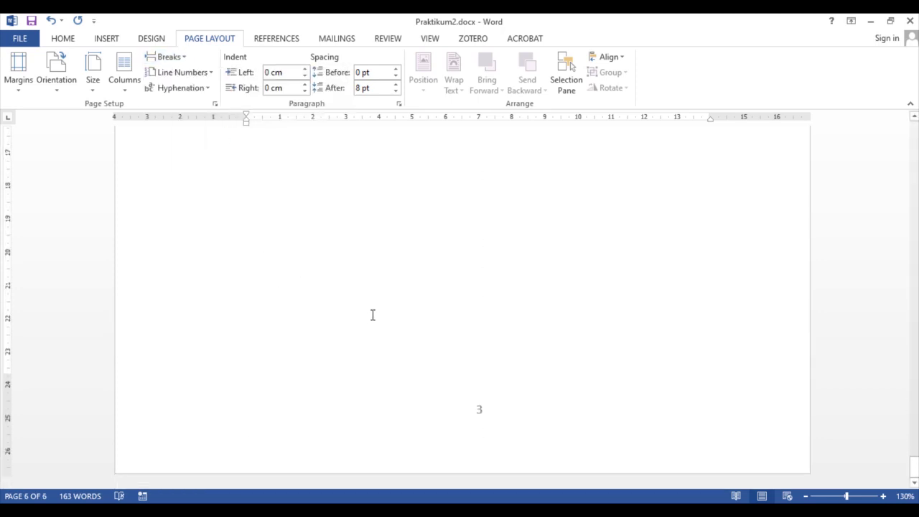
type("BAB ")
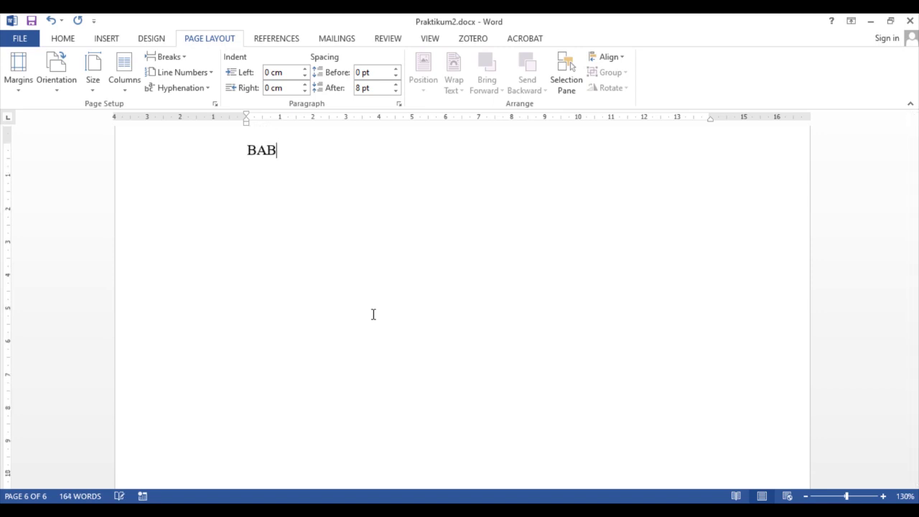
type("3 ")
type("METODOL")
type("OGI ")
type("PENELITIA")
type("N")
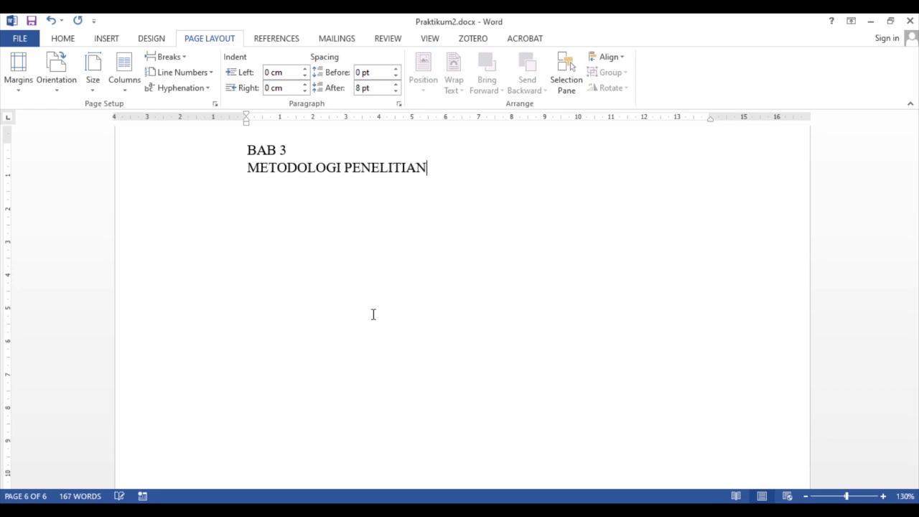
- Add the subheading 3.1 TAHAPAN PENELITIAN below the BAB 3 title, taking its wording from the contents list in Template_TA-Versi-2.1.docx
key("Return")
key("Return")
type("3.1")
left_click(346, 511)
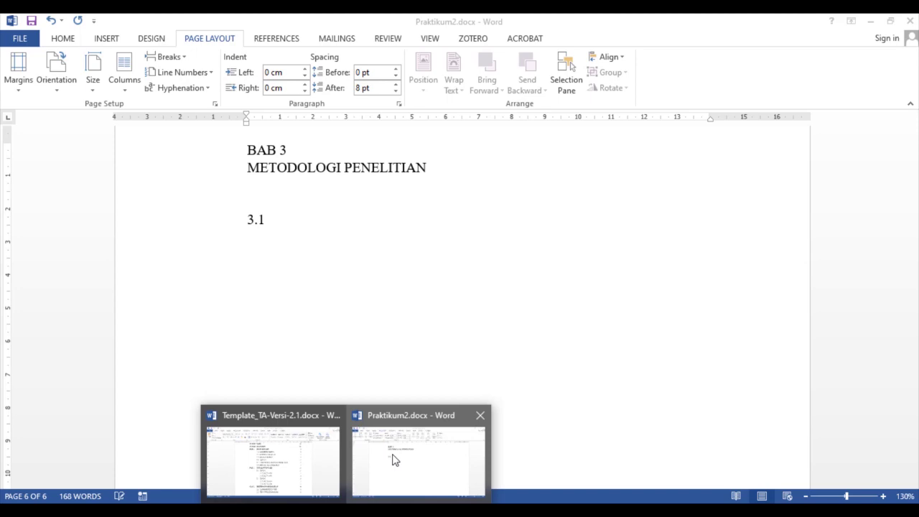
left_click(276, 460)
scroll(382, 402, "down", 1)
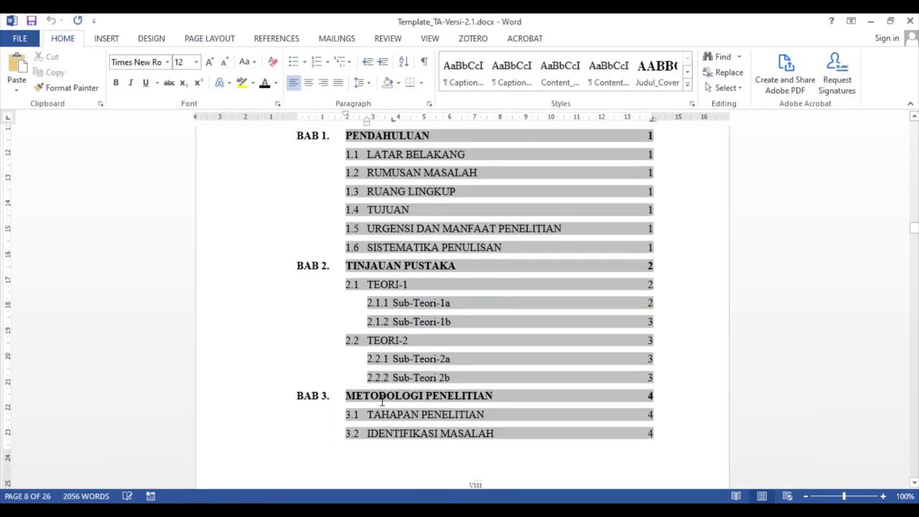
left_click(346, 511)
left_click(425, 474)
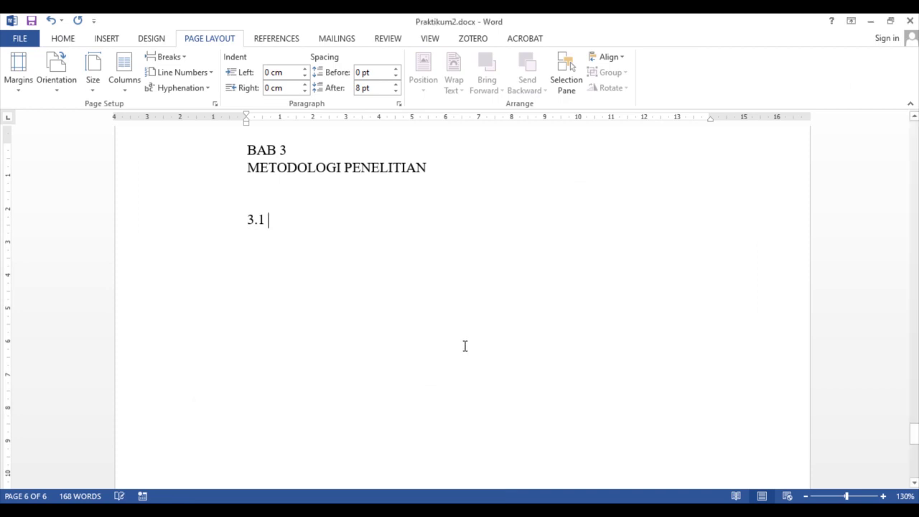
type("TAHAPAN ")
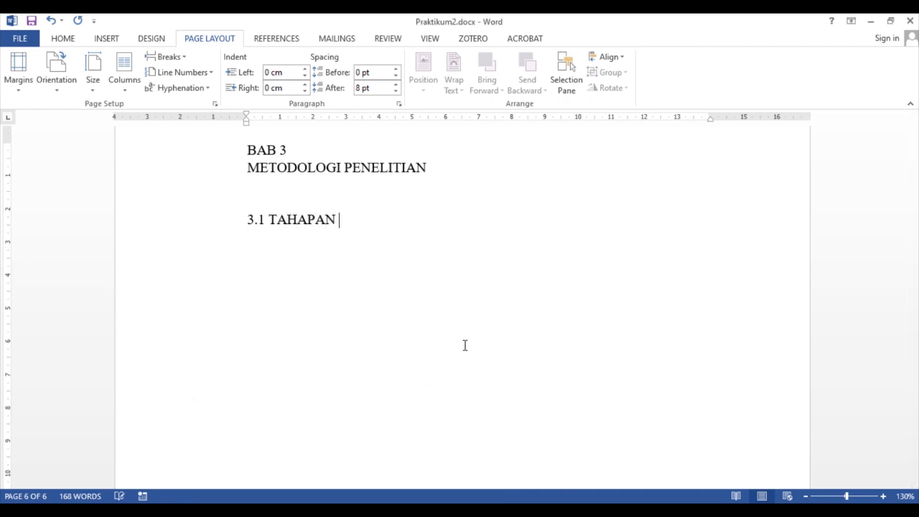
type("PENELITIAN")
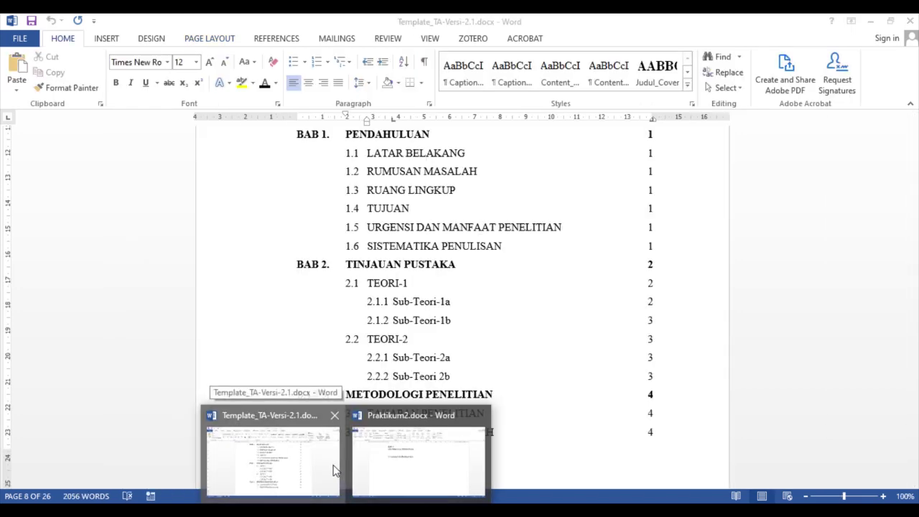
- Look up the next BAB 3 subheading in the template and add 3.2 IDENTIFIKASI MASALAH below 3.1
left_click(335, 470)
mouse_move(390, 492)
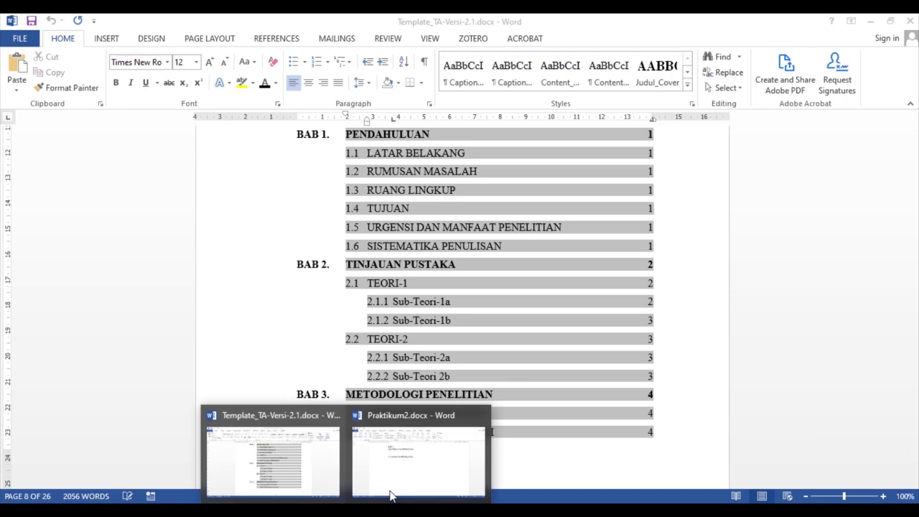
left_click(421, 484)
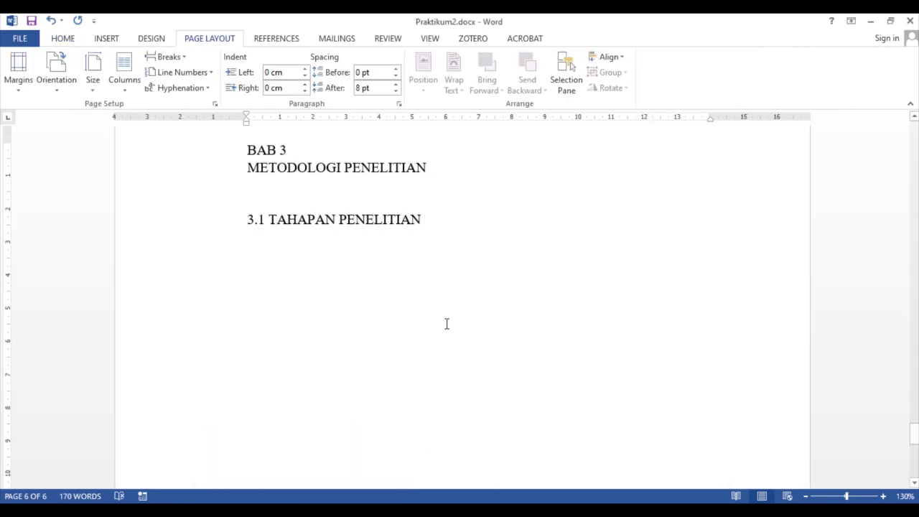
type("3")
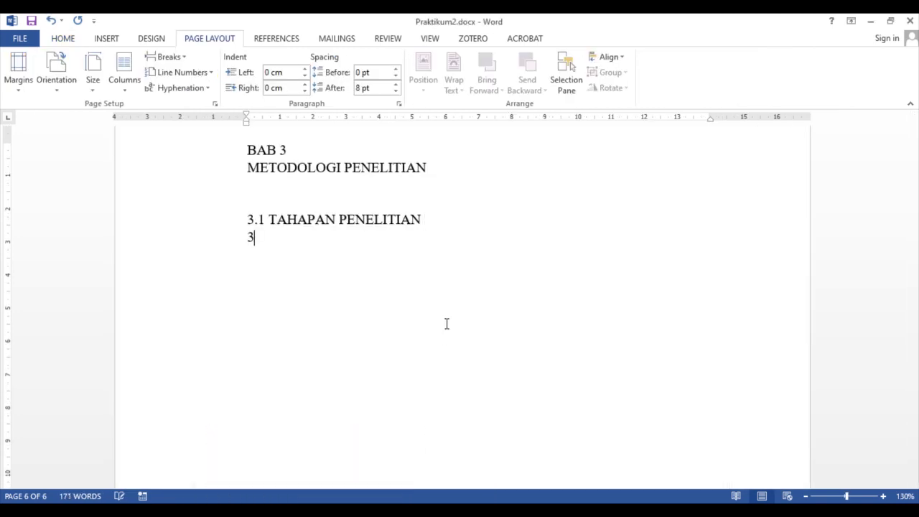
type(".2 IDENTIFIK")
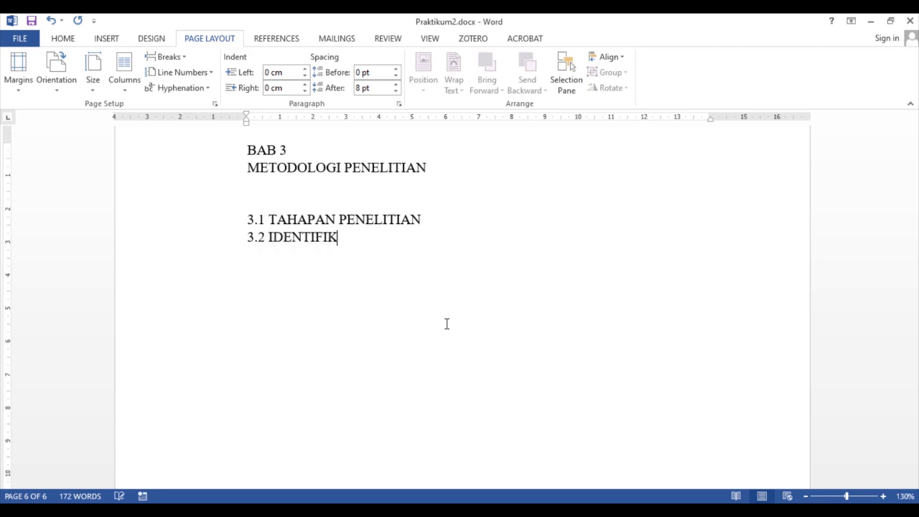
type("ASI MASALAH")
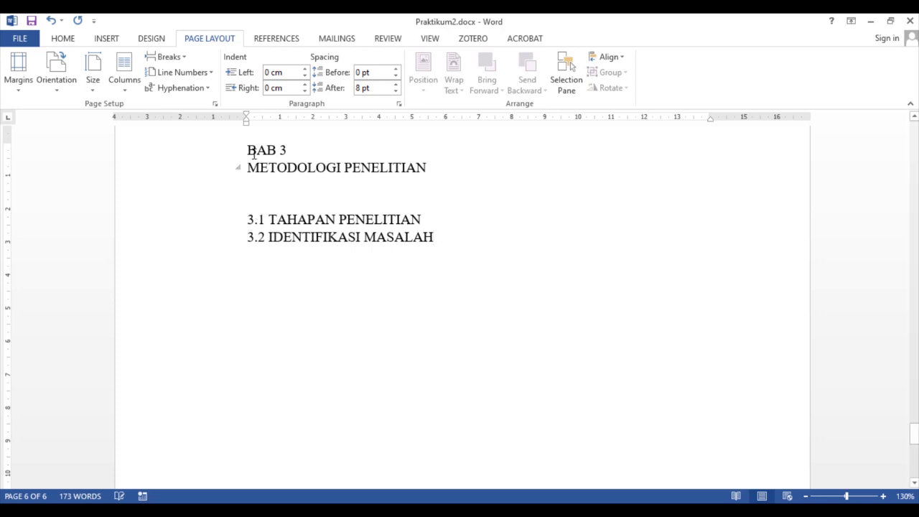
- Assign a table of contents level to the BAB 3 line with Add Text
left_click_drag(247, 149, 287, 150)
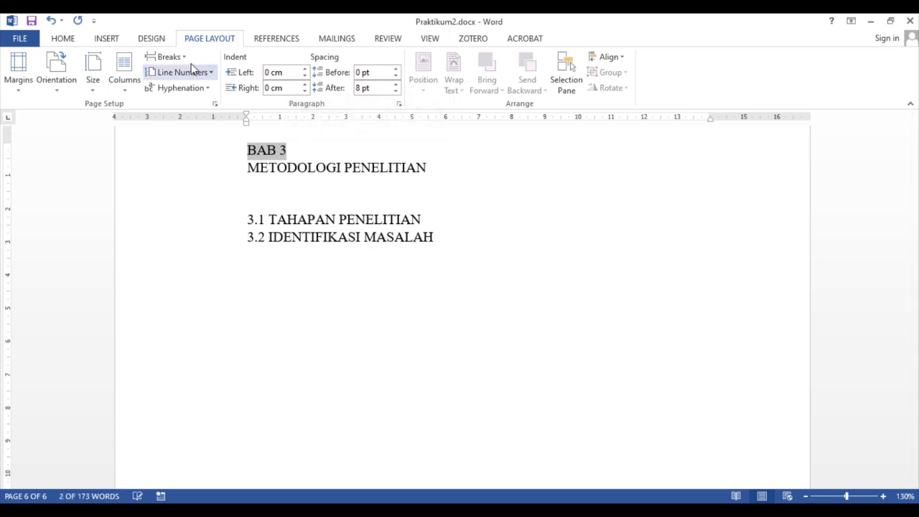
left_click(290, 39)
left_click(81, 56)
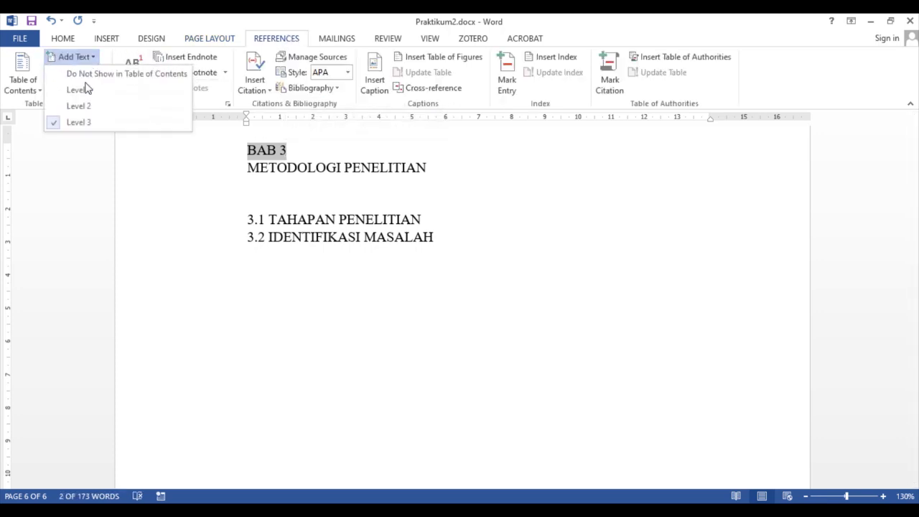
left_click(89, 114)
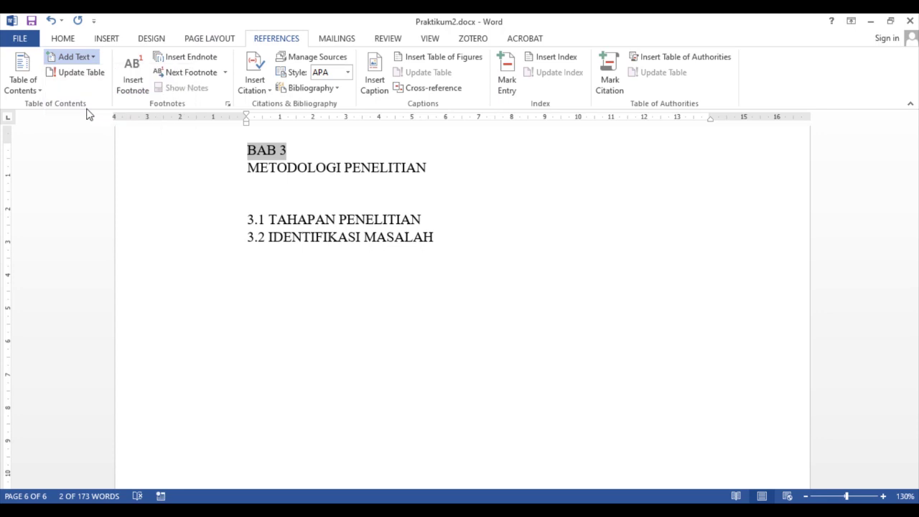
- Rejoin and re-break the title so METODOLOGI PENELITIAN starts its own line below BAB 3, and remove one blank line above 3.1
left_click(249, 168)
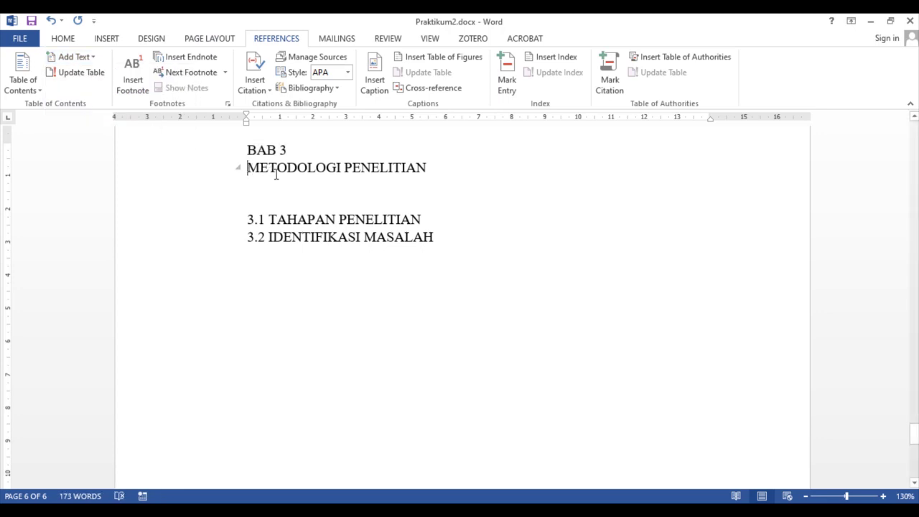
key("BackSpace")
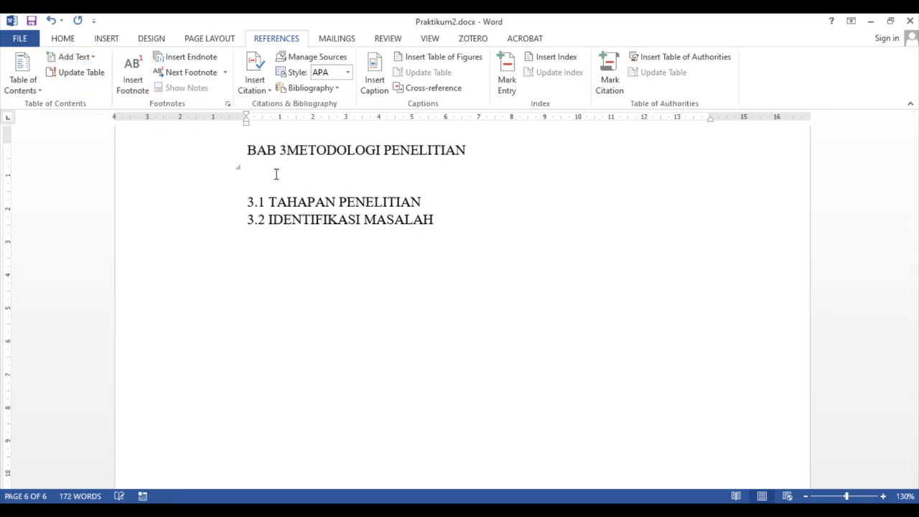
left_click(259, 168)
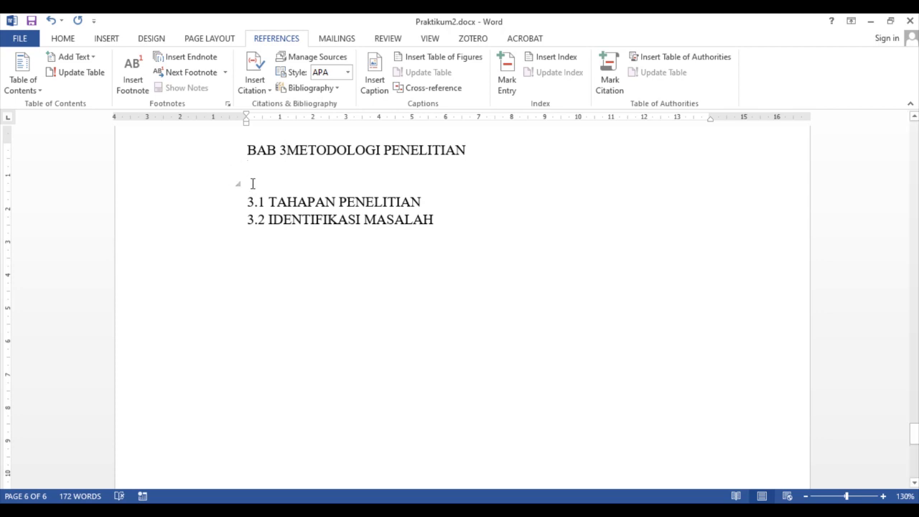
key("BackSpace")
left_click(286, 150)
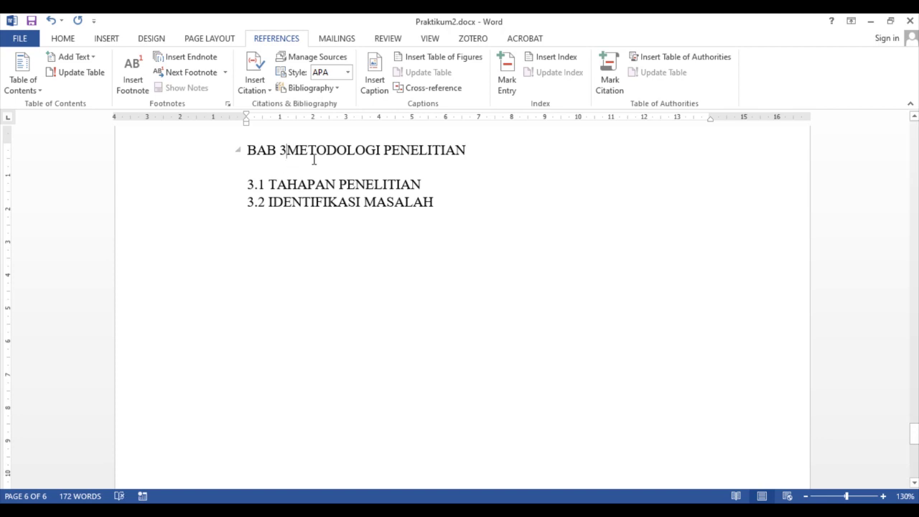
key("Return")
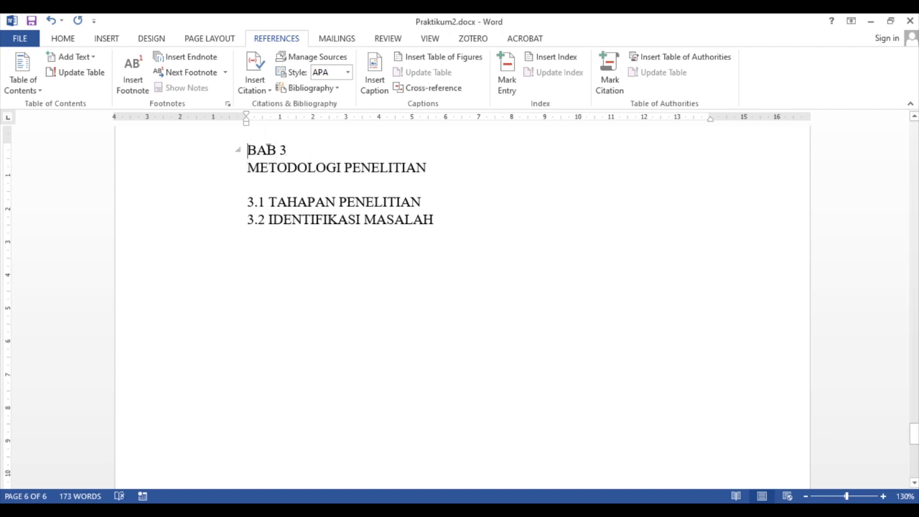
- Center both lines of the chapter title, BAB 3 and METODOLOGI PENELITIAN
left_click_drag(247, 150, 288, 149)
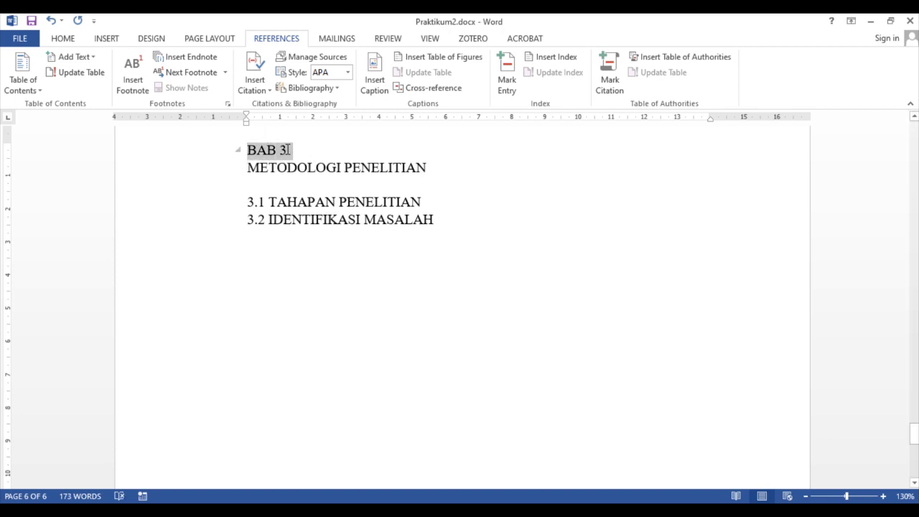
left_click(64, 39)
left_click(308, 83)
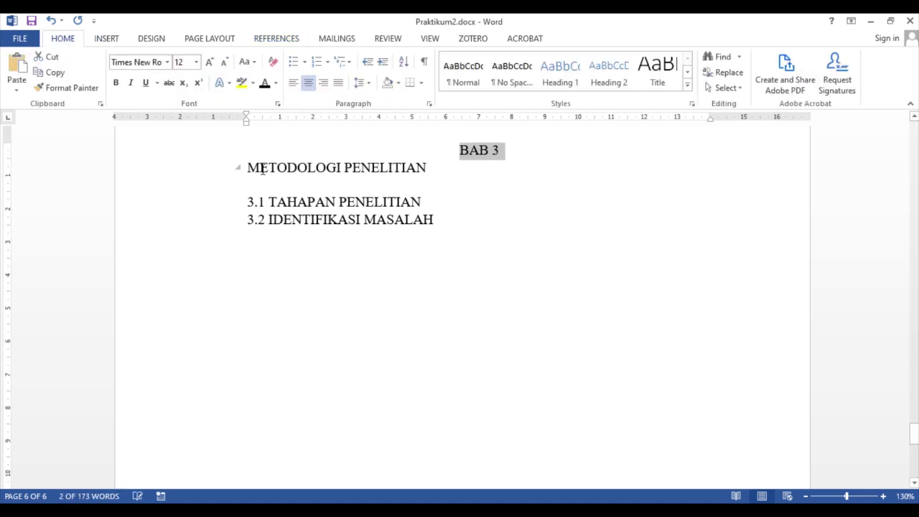
left_click(248, 168)
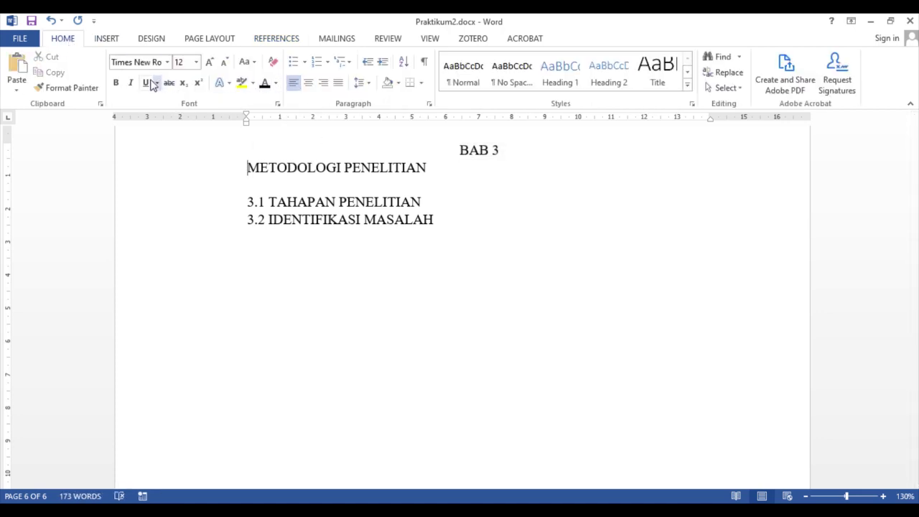
left_click(308, 83)
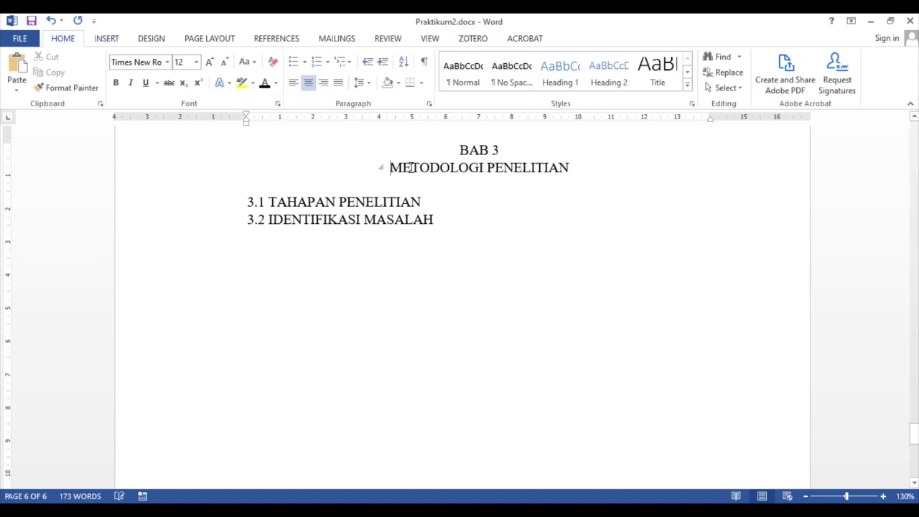
- Set the METODOLOGI PENELITIAN line to Do Not Show in Table of Contents with Add Text
left_click(568, 167, "shift")
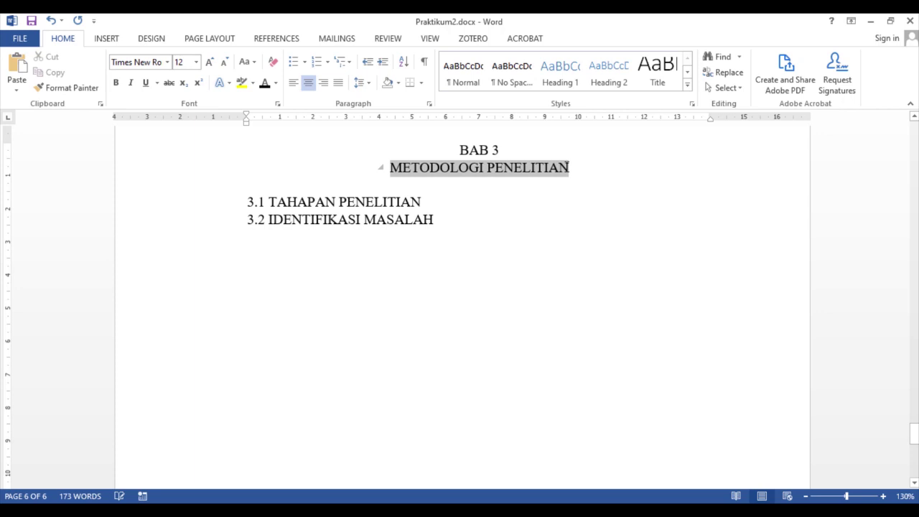
left_click(268, 40)
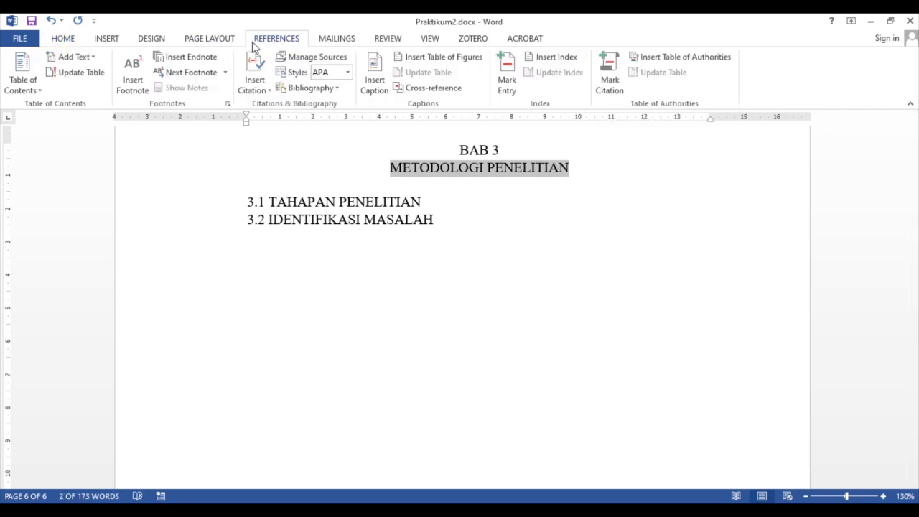
left_click(96, 59)
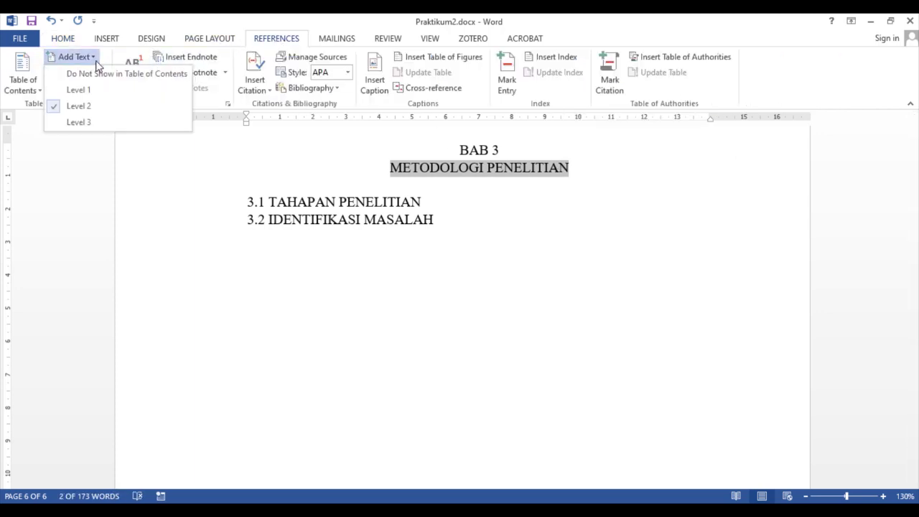
left_click(100, 75)
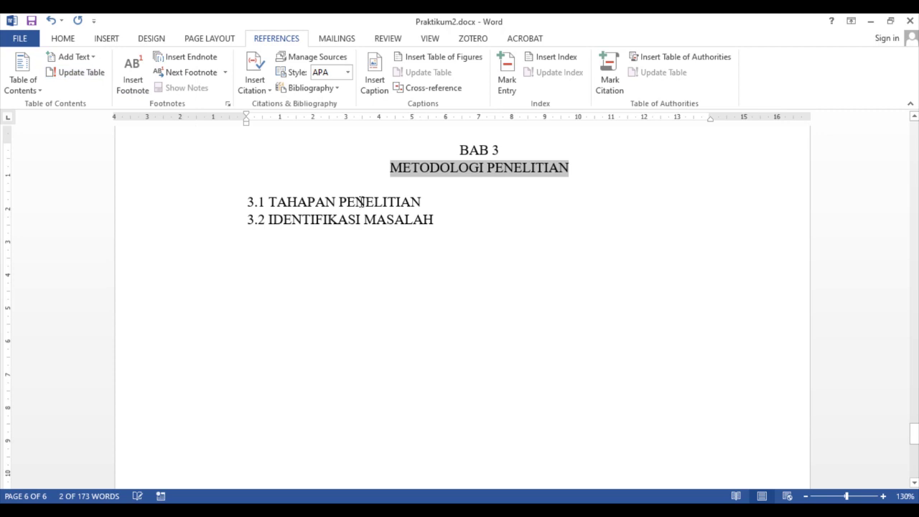
- Insert a blank line between subheadings 3.1 and 3.2 and another below METODOLOGI PENELITIAN, and save the document
left_click(393, 172)
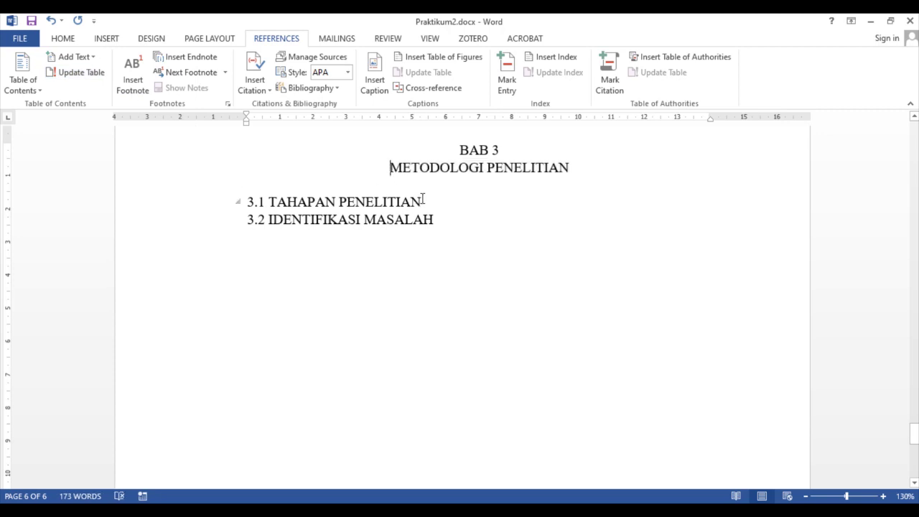
left_click_drag(422, 201, 439, 206)
key("Return")
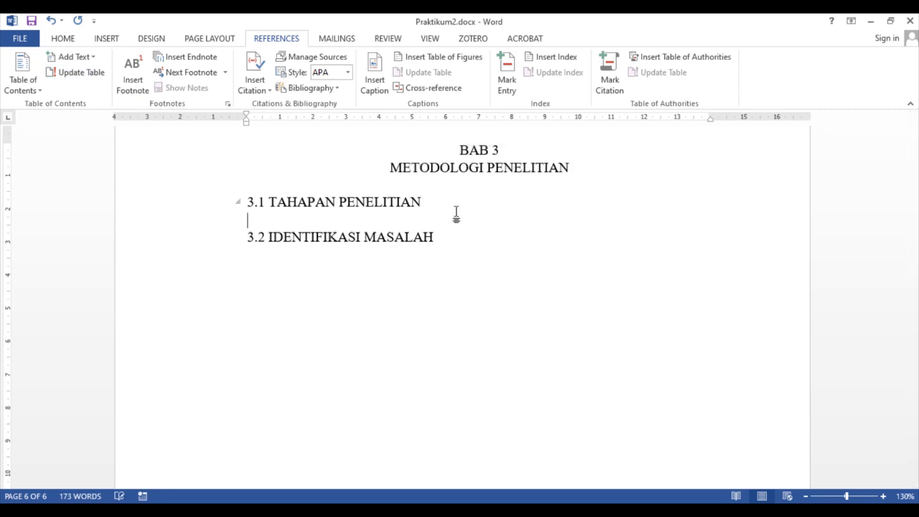
left_click(455, 324)
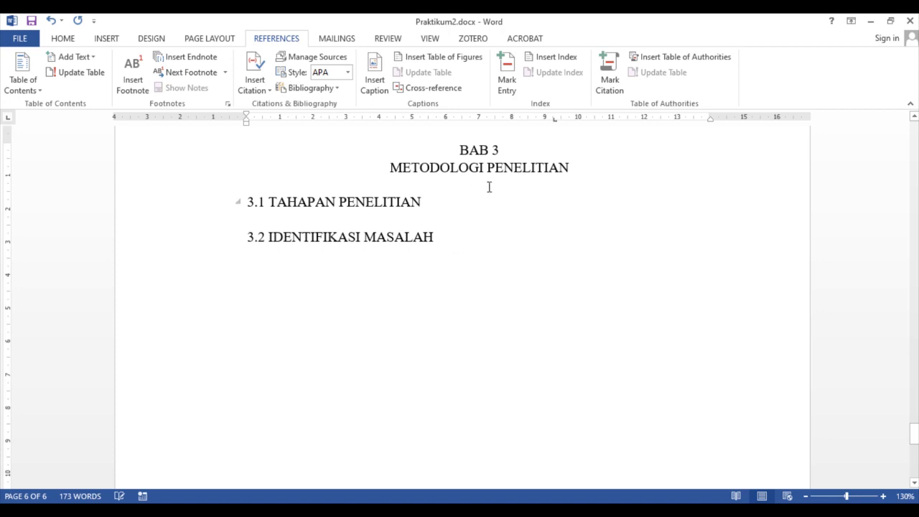
key("Return")
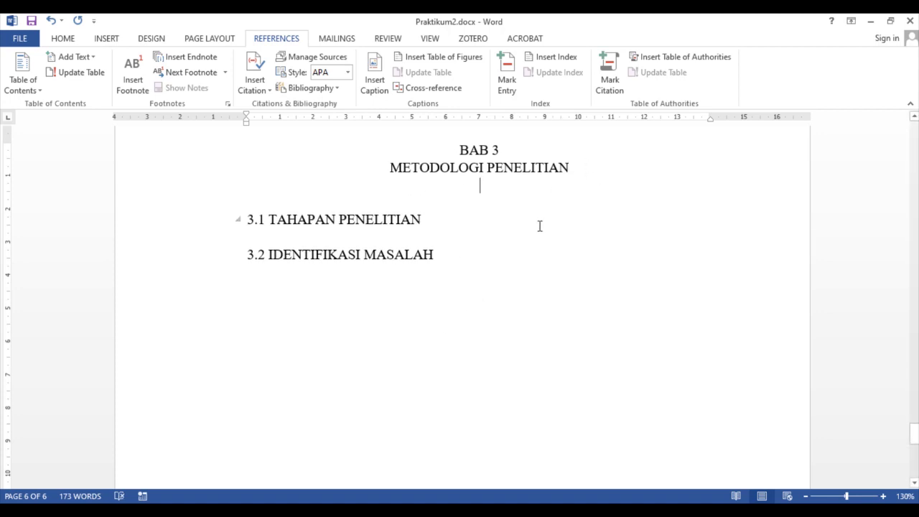
key("ctrl+s")
- Update the entire table of contents on the DAFTAR ISI page
scroll(539, 253, "up", 10)
scroll(538, 253, "up", 15)
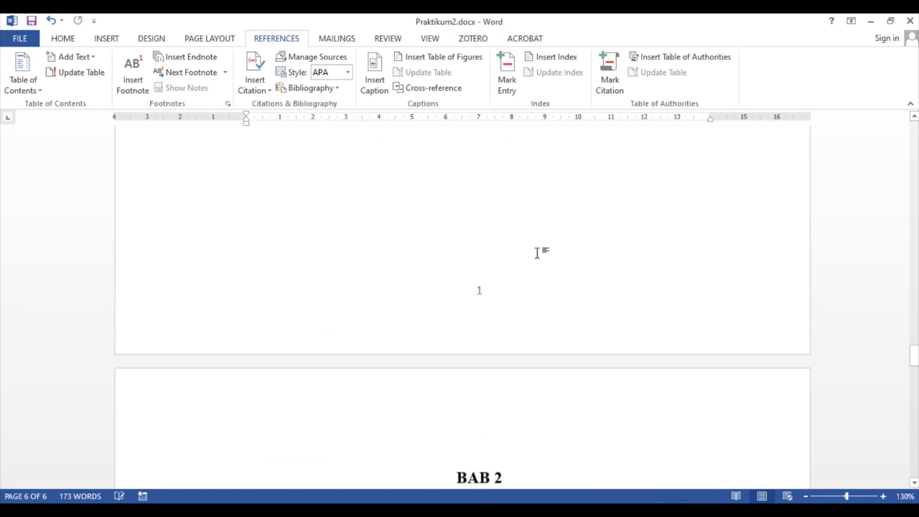
scroll(537, 253, "up", 5)
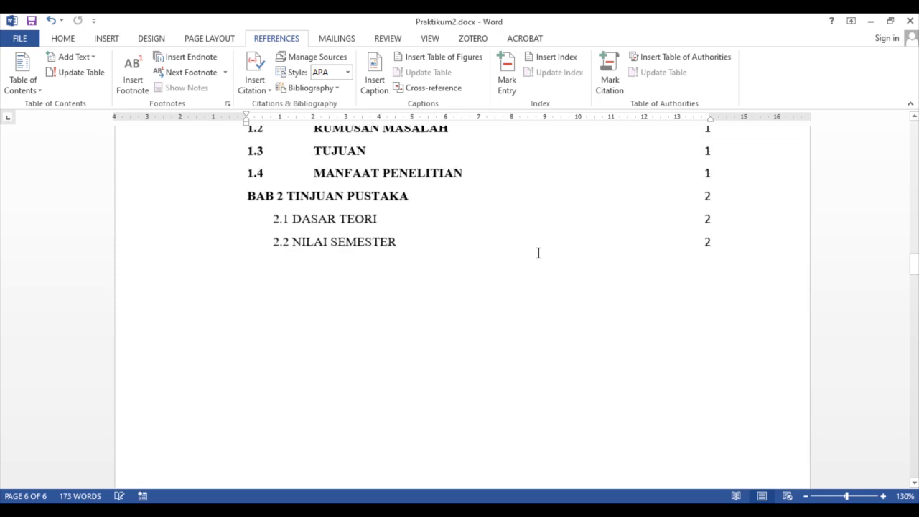
right_click(335, 174)
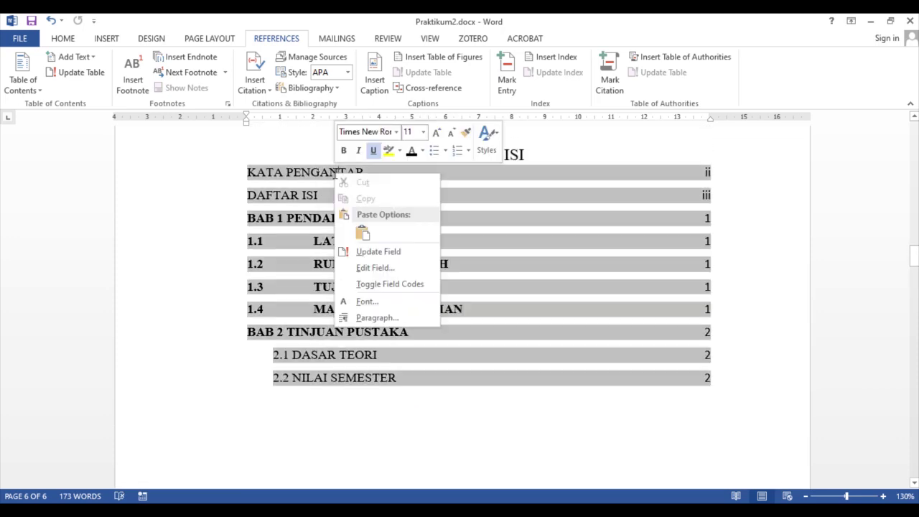
left_click(386, 253)
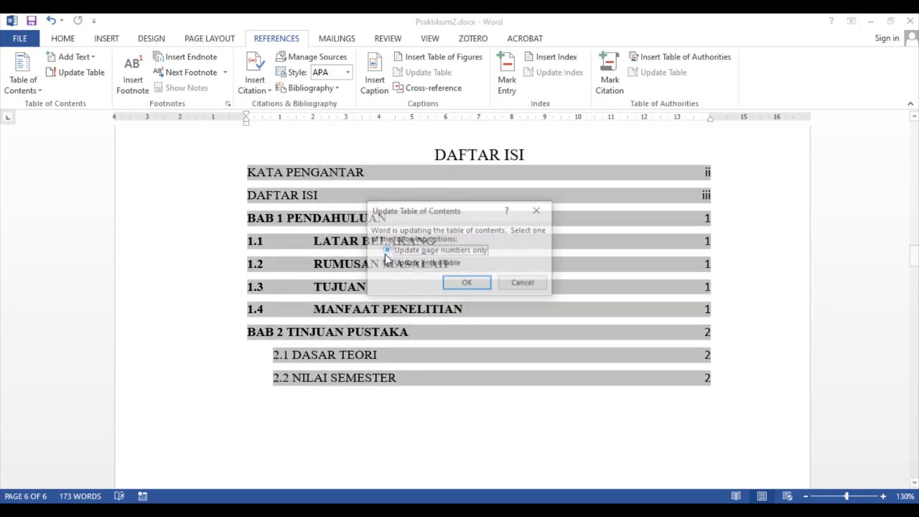
left_click(422, 265)
left_click(467, 283)
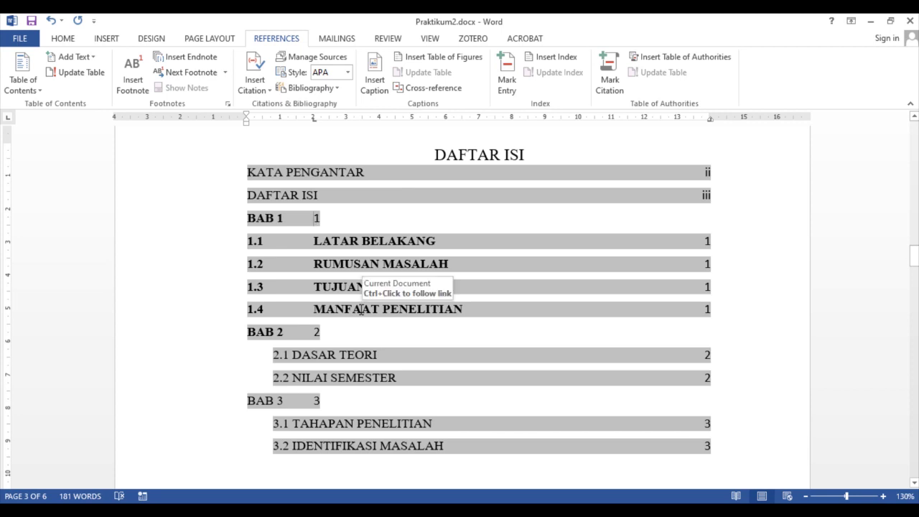
- Make the chapter title lines BAB 3 and METODOLOGI PENELITIAN bold
scroll(373, 383, "down", 8)
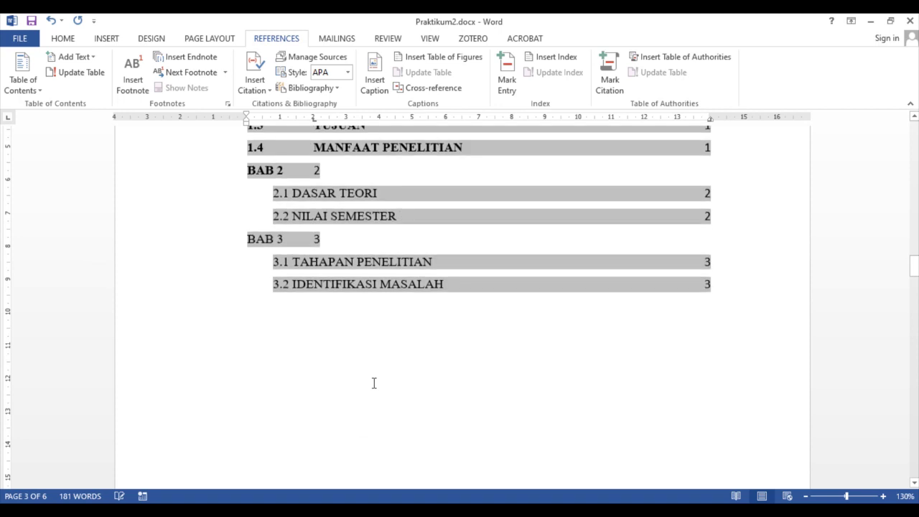
scroll(367, 406, "down", 15)
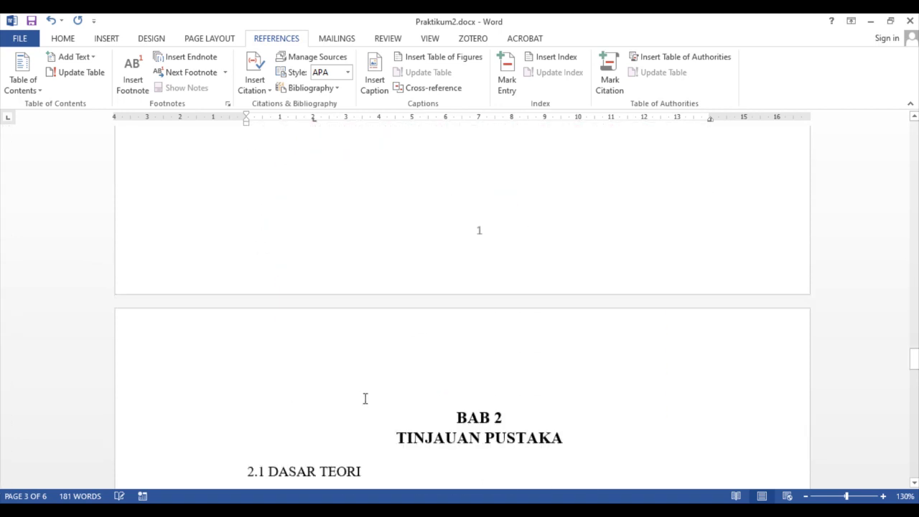
scroll(365, 399, "down", 8)
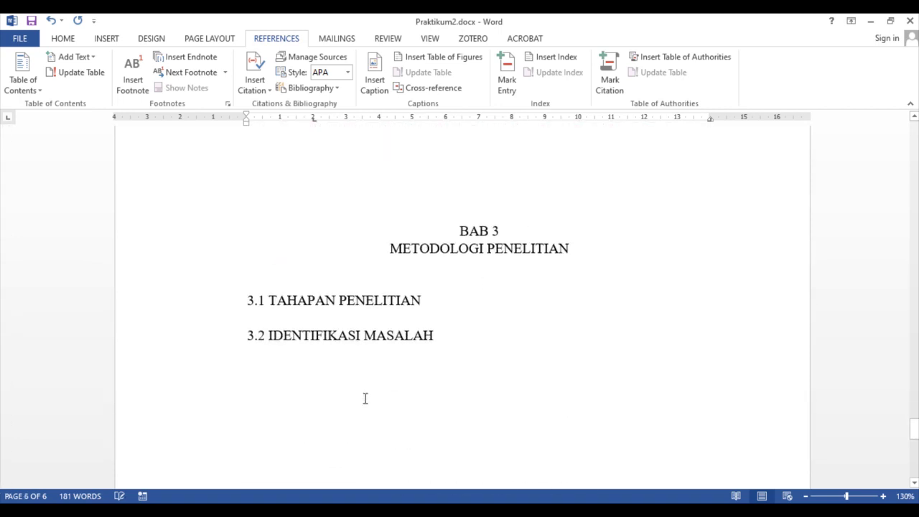
left_click_drag(463, 226, 502, 227)
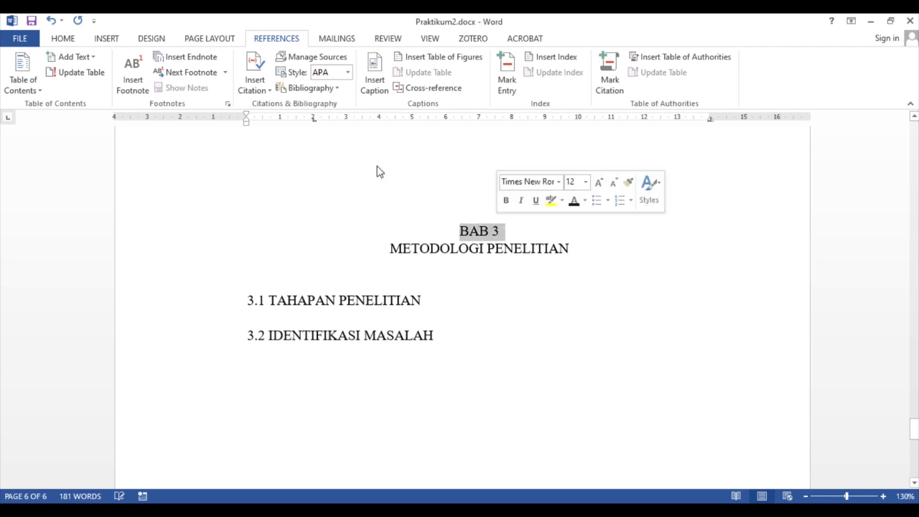
left_click(62, 40)
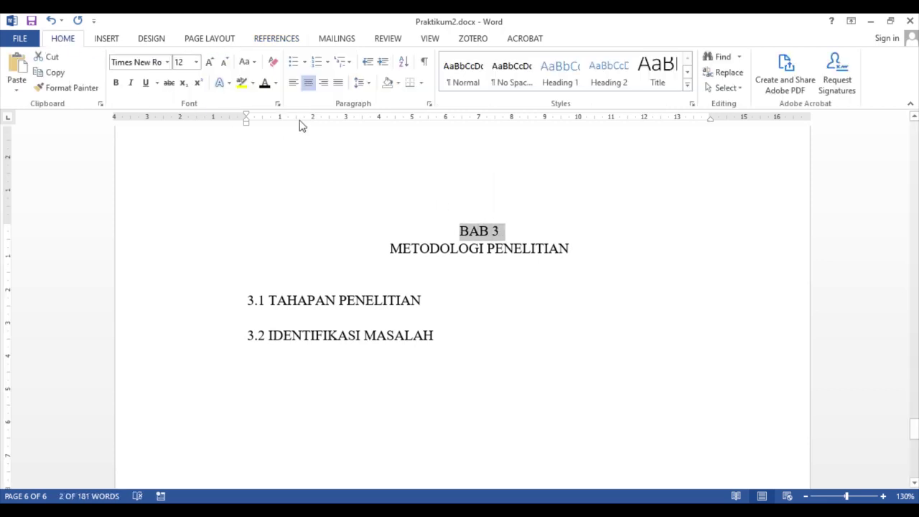
left_click(115, 83)
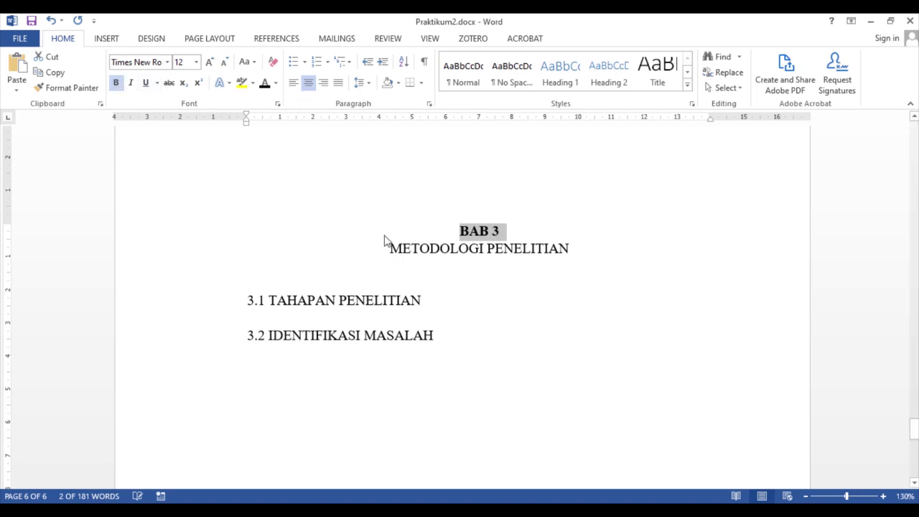
left_click_drag(392, 250, 561, 250)
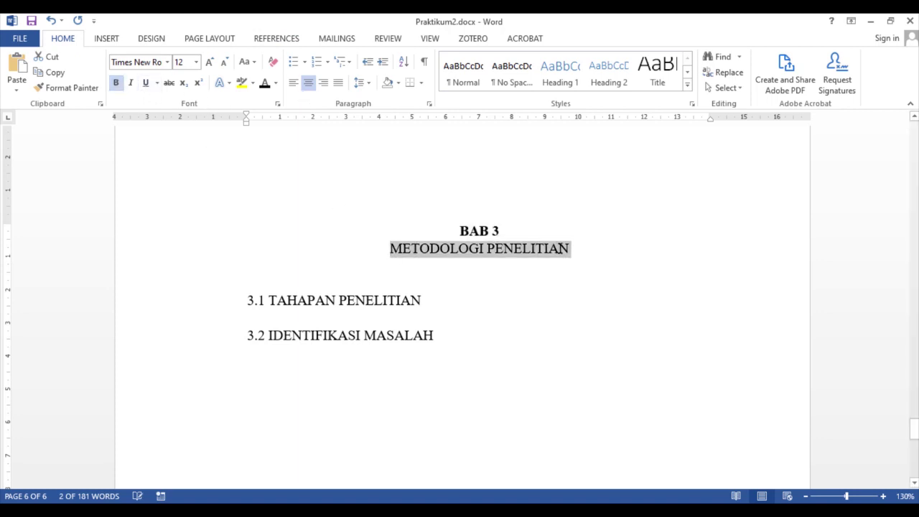
left_click(116, 83)
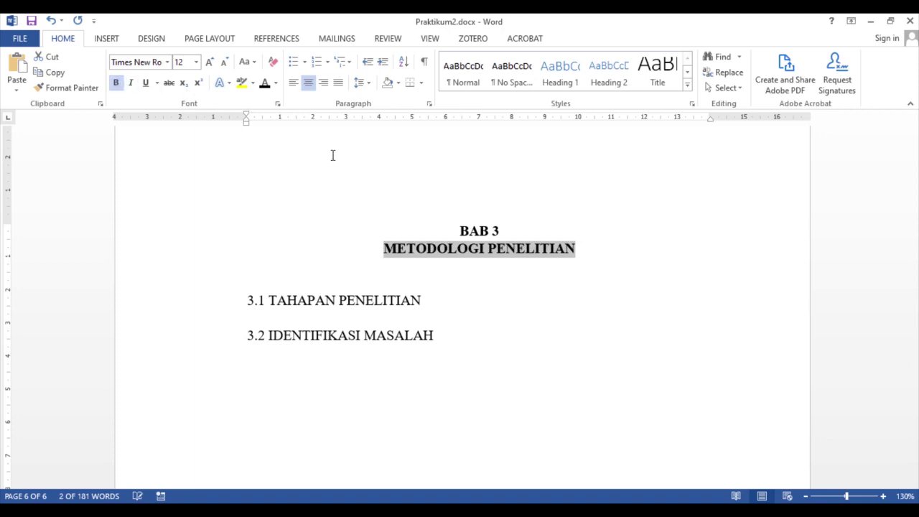
- Set the font size of the BAB 3 METODOLOGI PENELITIAN chapter title to 14
left_click(465, 232)
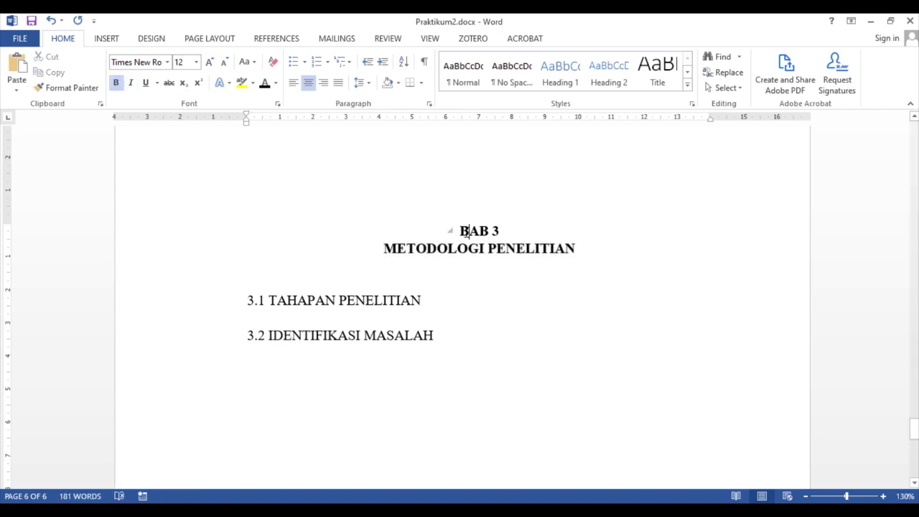
left_click_drag(464, 232, 578, 252)
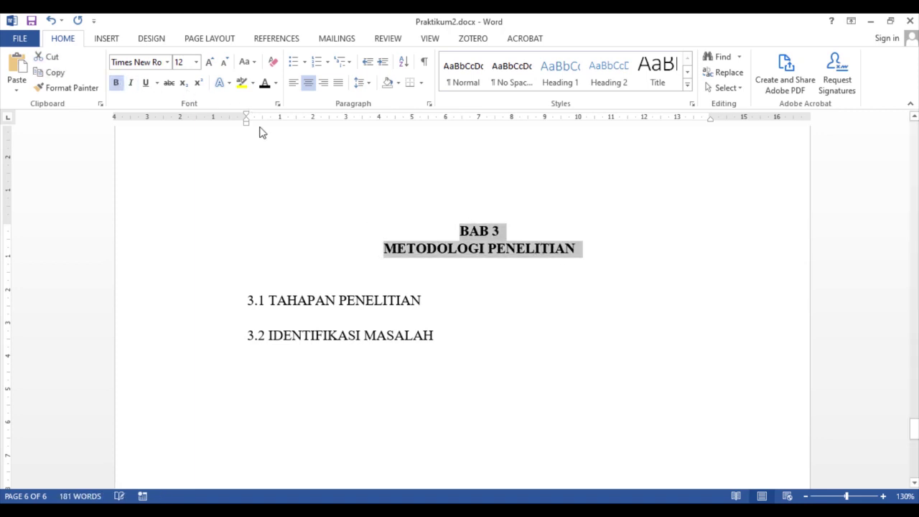
left_click(196, 62)
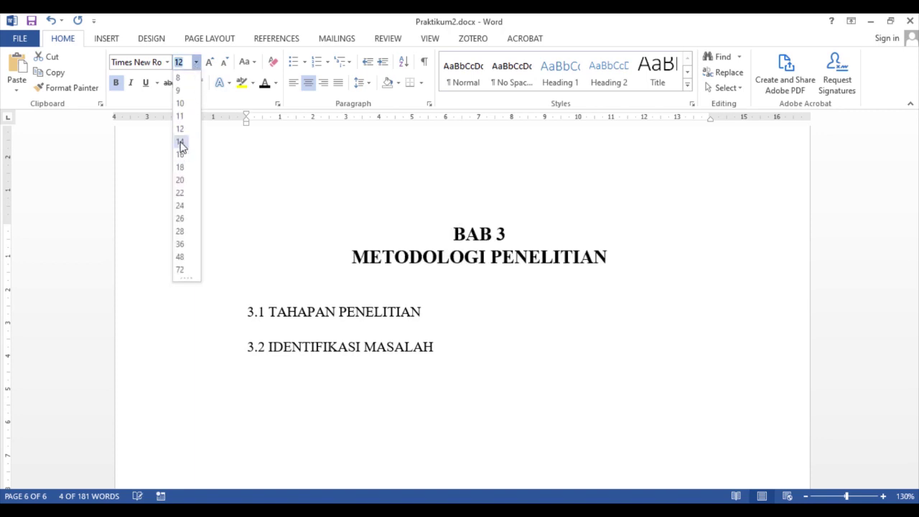
left_click(180, 143)
left_click(535, 307)
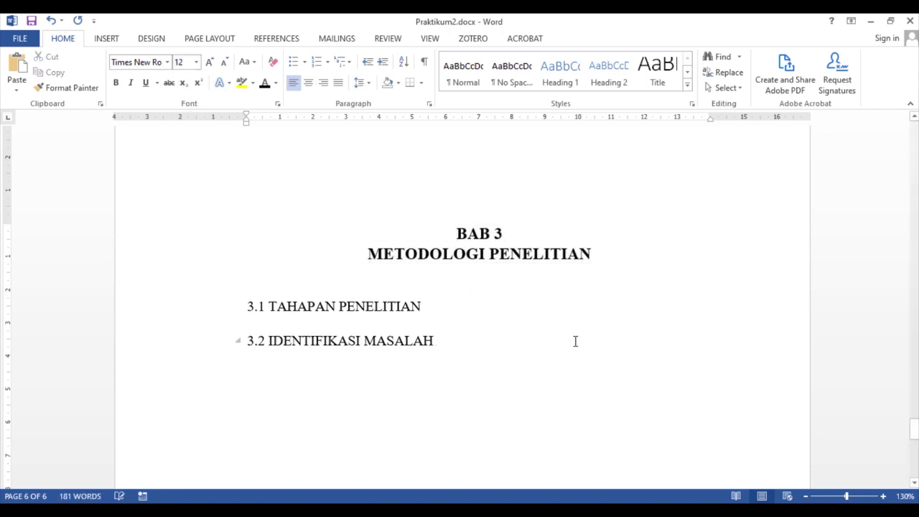
scroll(566, 342, "down", 2)
left_click(277, 226)
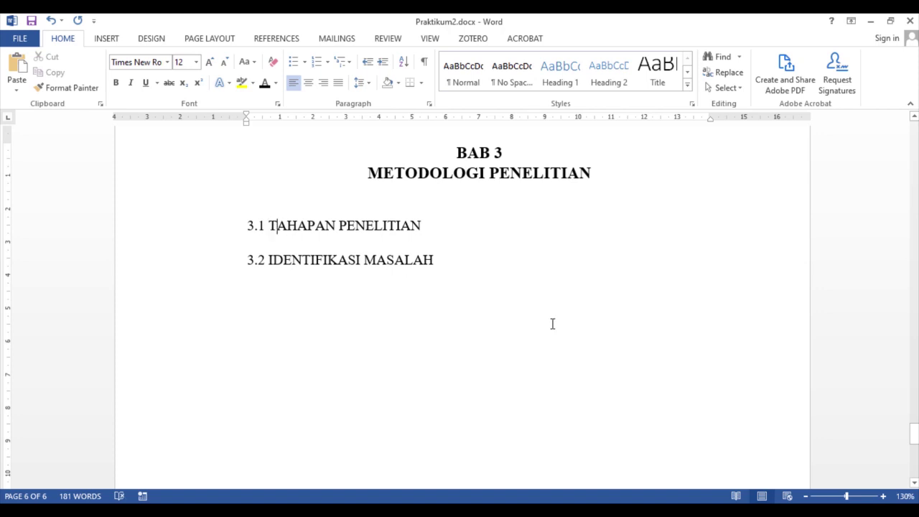
- Insert two blank lines below subheading 2.1 DASAR TEORI in BAB 2 and indent the first one for body text
scroll(522, 302, "up", 5)
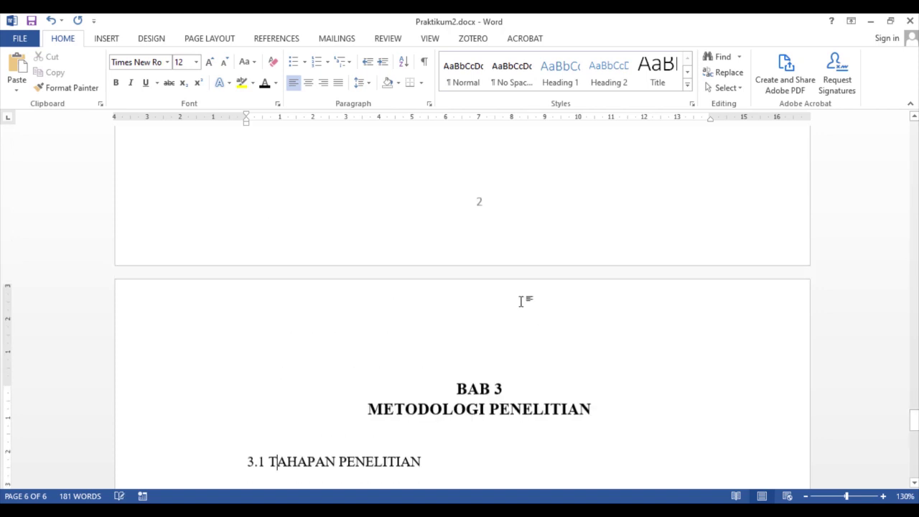
scroll(521, 302, "up", 10)
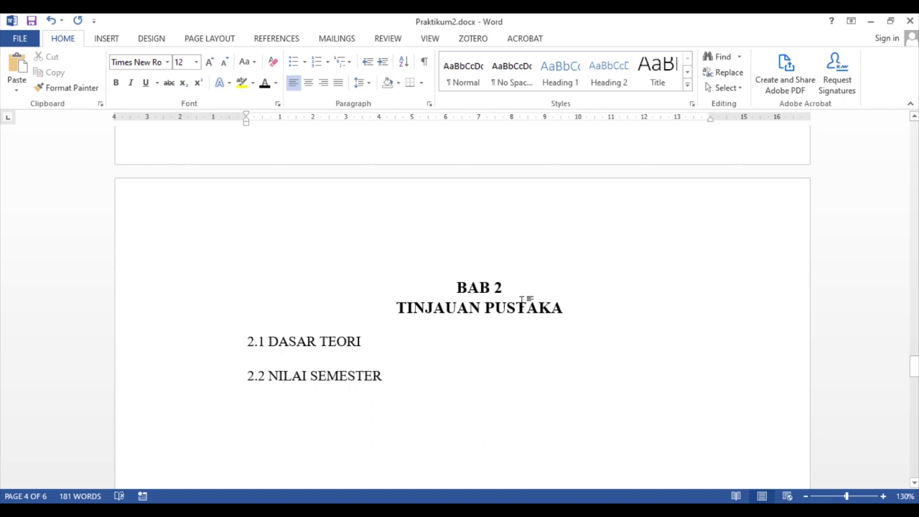
left_click(374, 346)
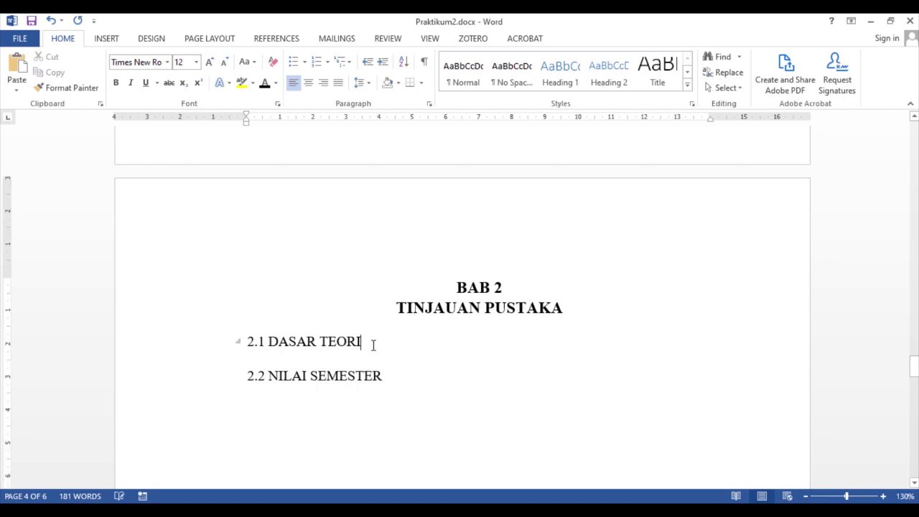
key("Return")
key("Return")
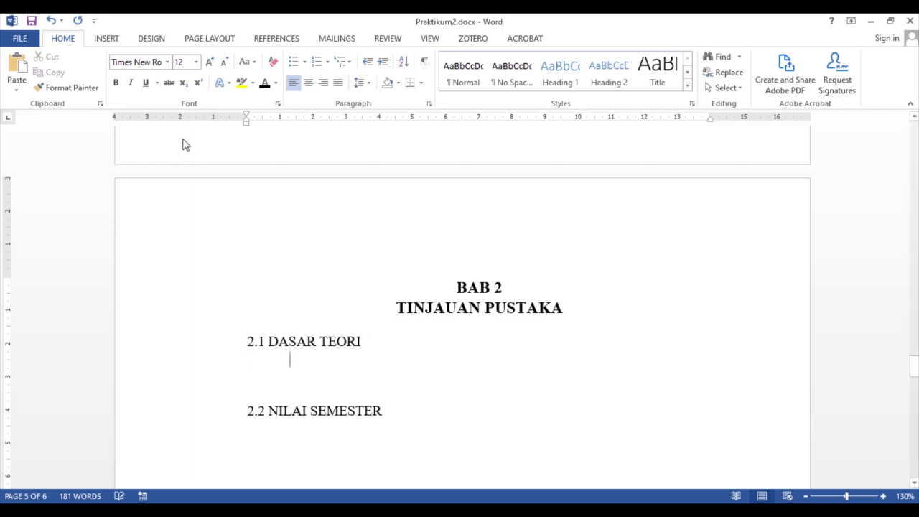
- Switch to the Google Chrome window showing the search results for "cara membuat titik di daftar isi"
left_click(379, 513)
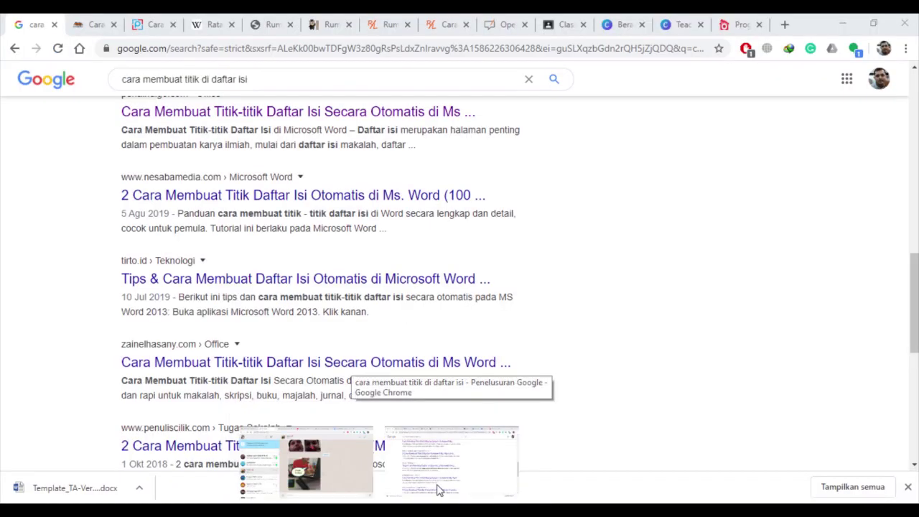
left_click(436, 489)
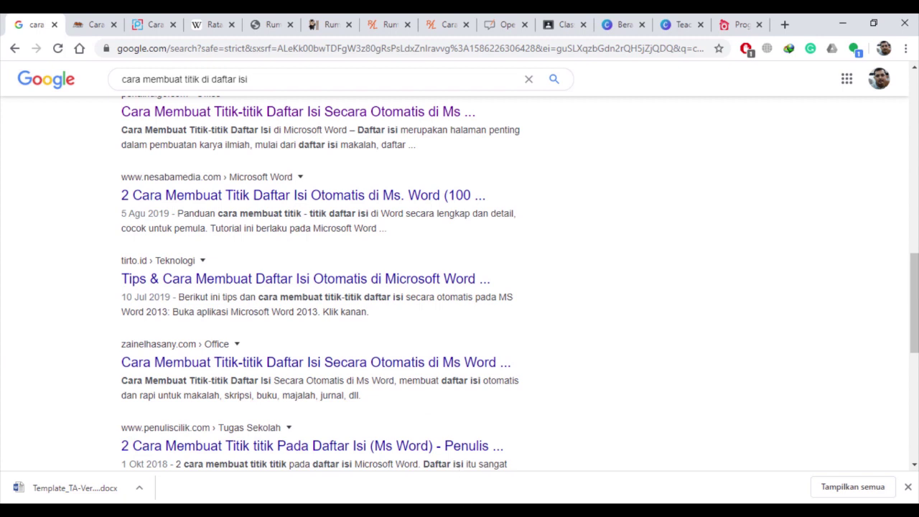
- Close the Google search results and the adjacent article page, and bring up the Rerata aritmetik section of Wikipedia's Rata-rata article
mouse_move(379, 513)
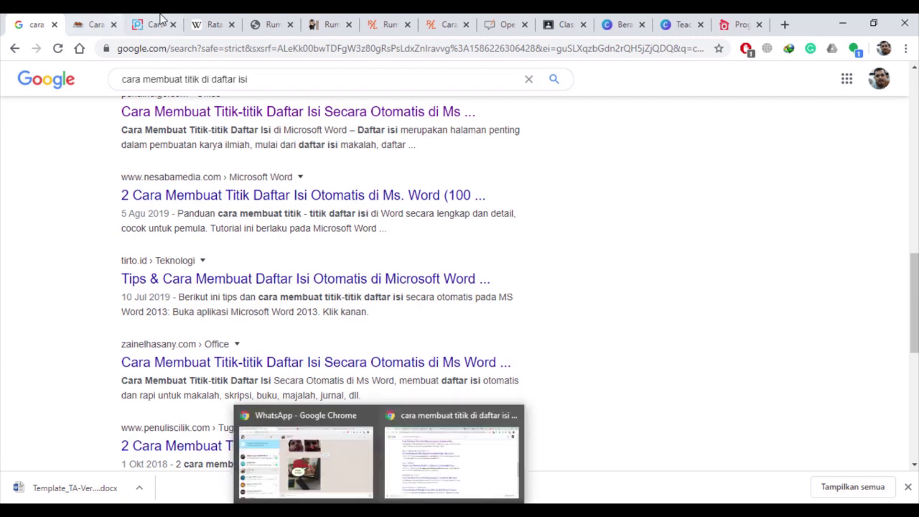
left_click(113, 25)
left_click(54, 25)
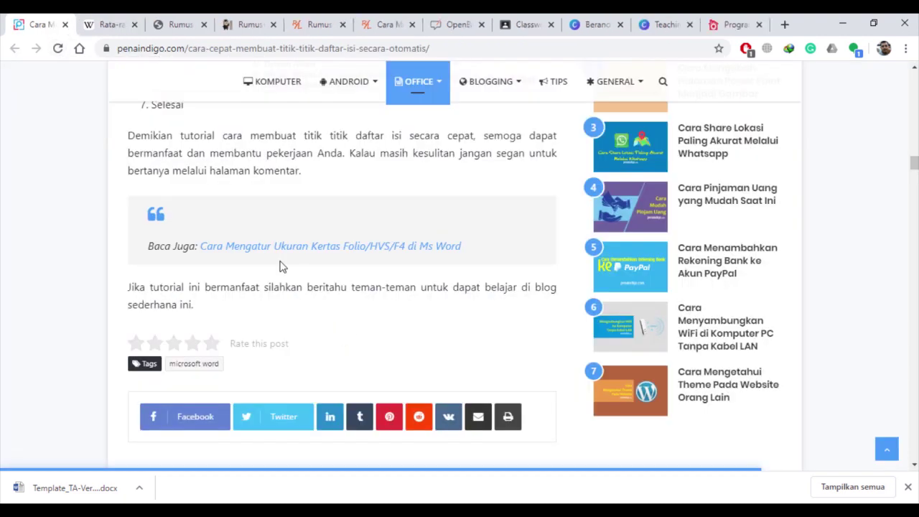
left_click(114, 25)
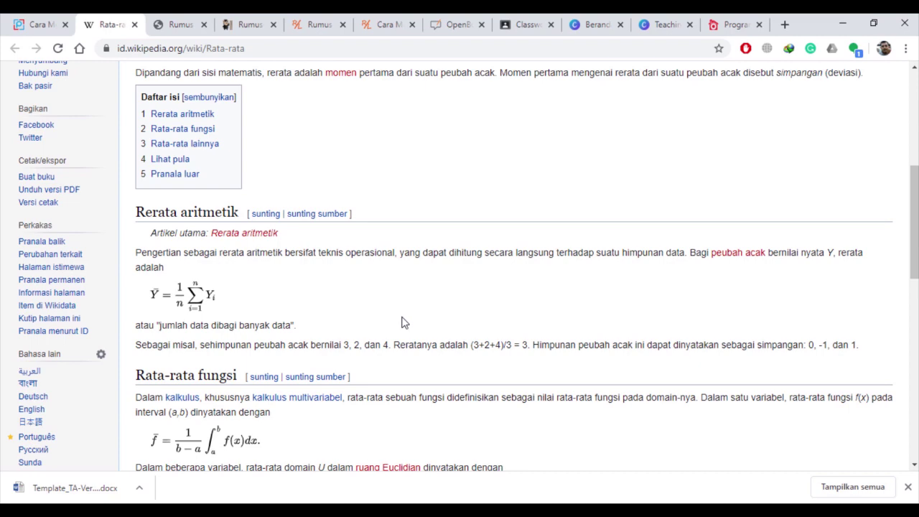
scroll(415, 309, "up", 5)
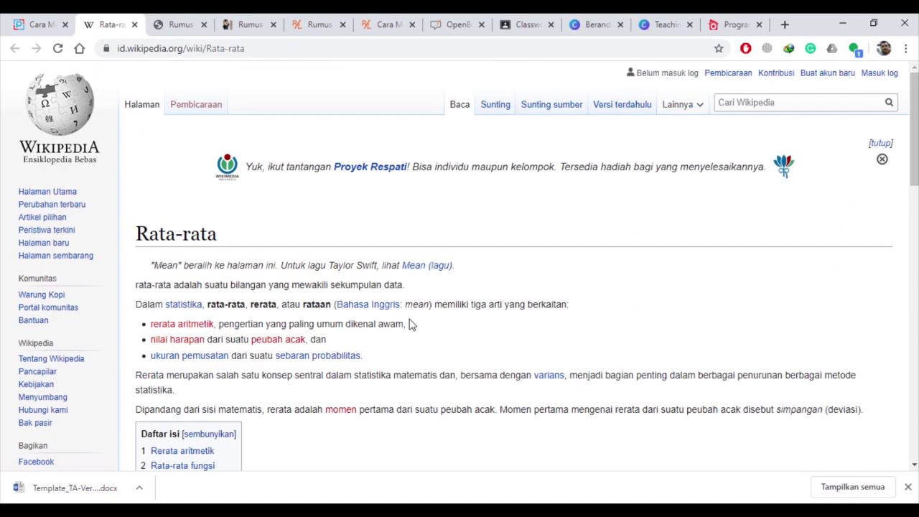
scroll(411, 324, "down", 4)
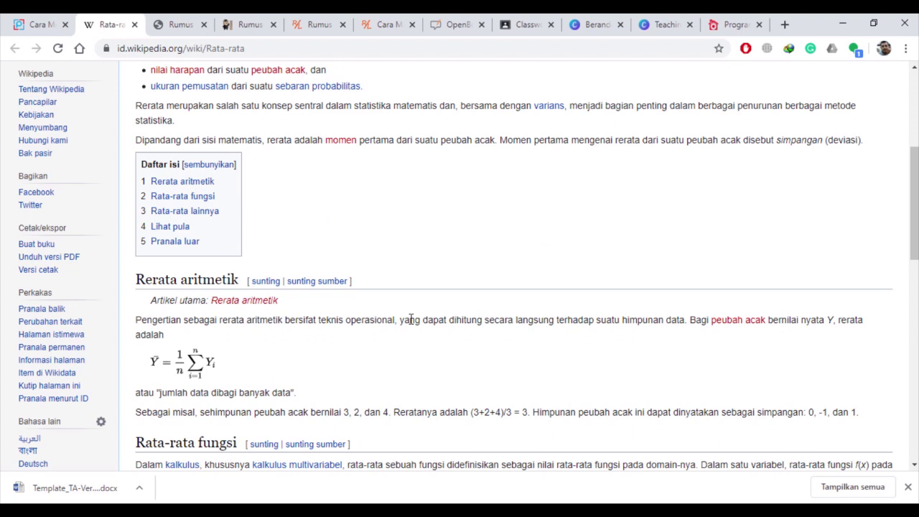
scroll(411, 319, "down", 1)
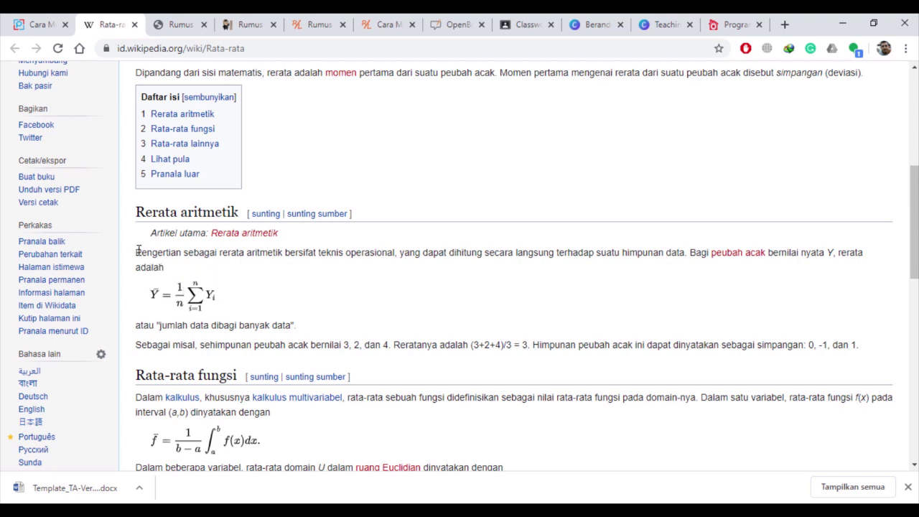
left_click_drag(136, 252, 164, 267)
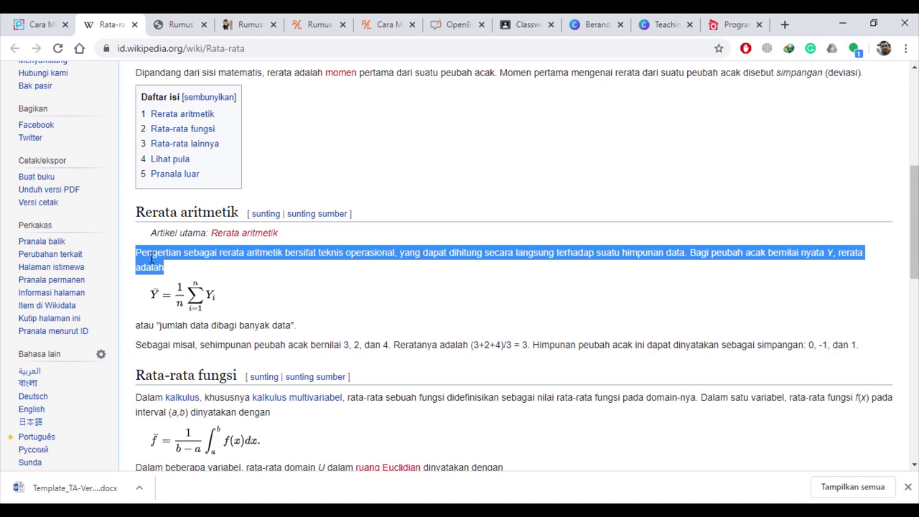
right_click(155, 257)
left_click(191, 269)
left_click(346, 510)
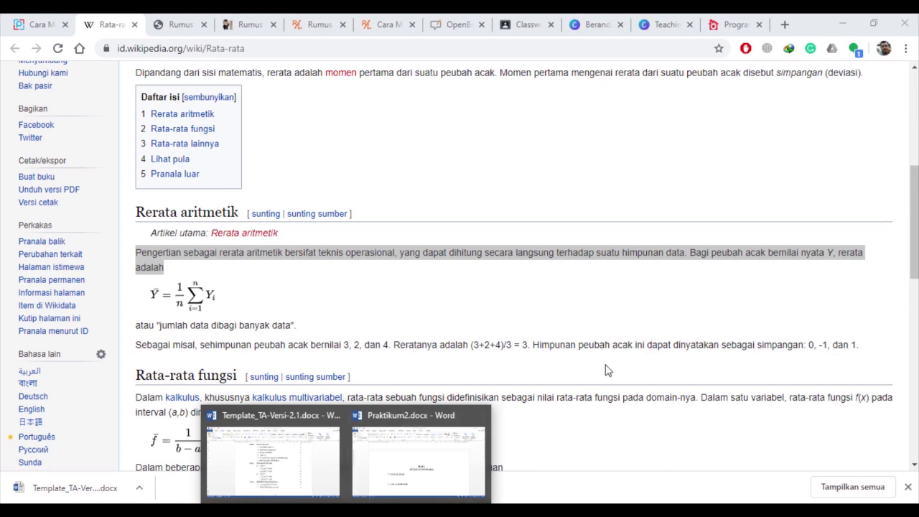
left_click(583, 302)
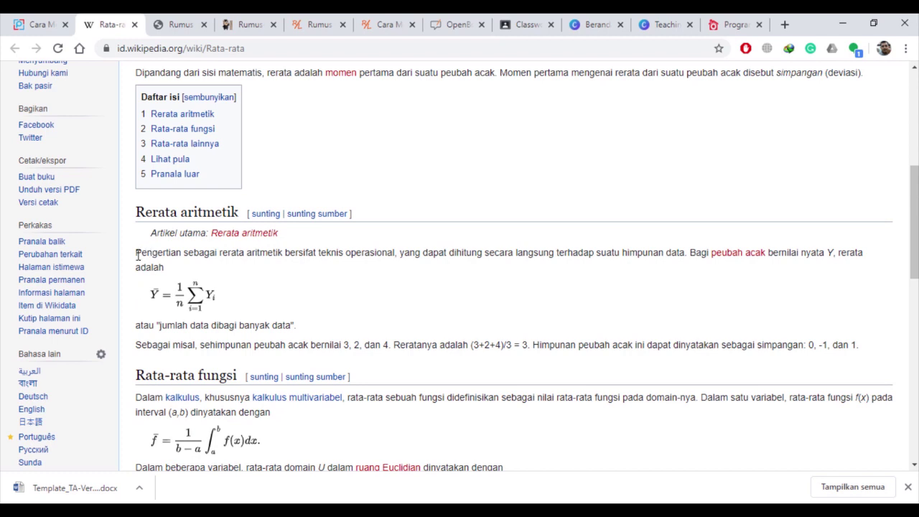
left_click_drag(137, 249, 165, 267)
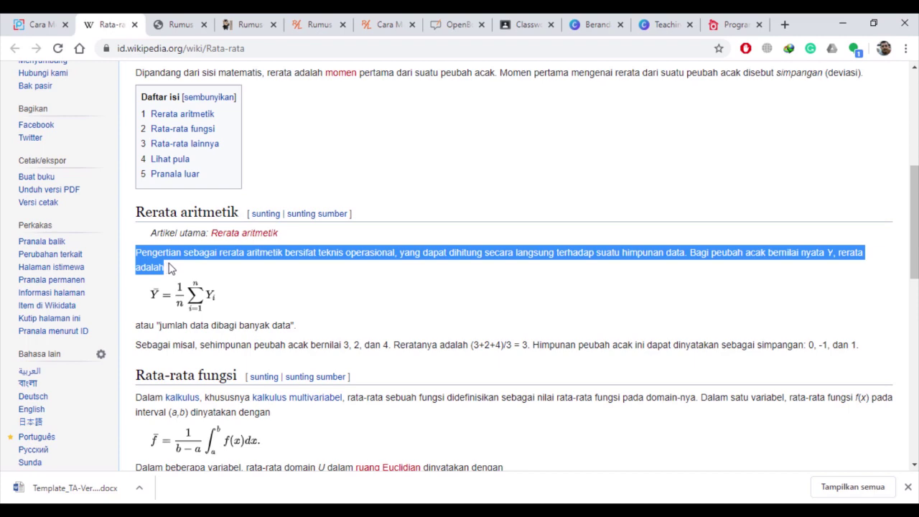
- Copy the introductory sentence "rata-rata adalah suatu bilangan yang mewakili sekumpulan data." from the Rata-rata article
scroll(338, 320, "up", 3)
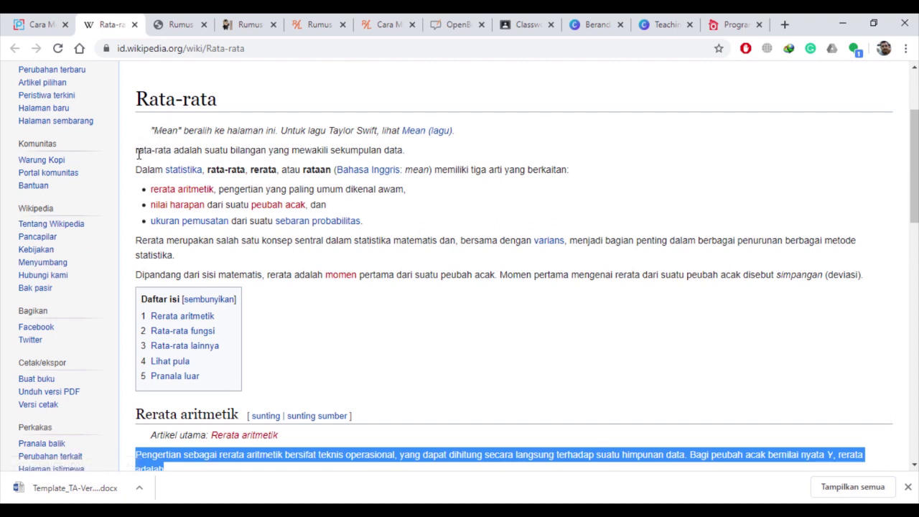
left_click_drag(137, 153, 407, 152)
right_click(357, 153)
left_click(390, 166)
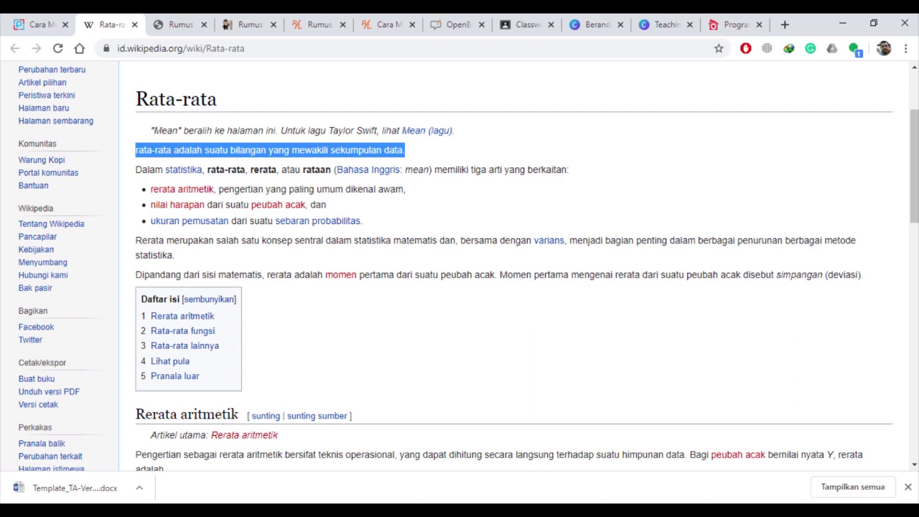
- Switch to Praktikum2.docx in Word and set the empty paragraph above 2.2 NILAI SEMESTER to Do Not Show in Table of Contents
left_click(347, 511)
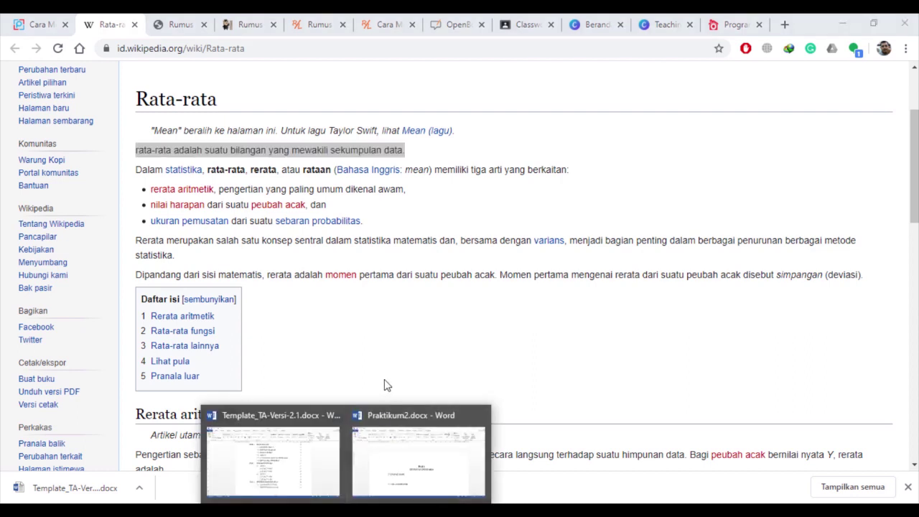
left_click(401, 445)
left_click(305, 363)
left_click_drag(291, 362, 240, 362)
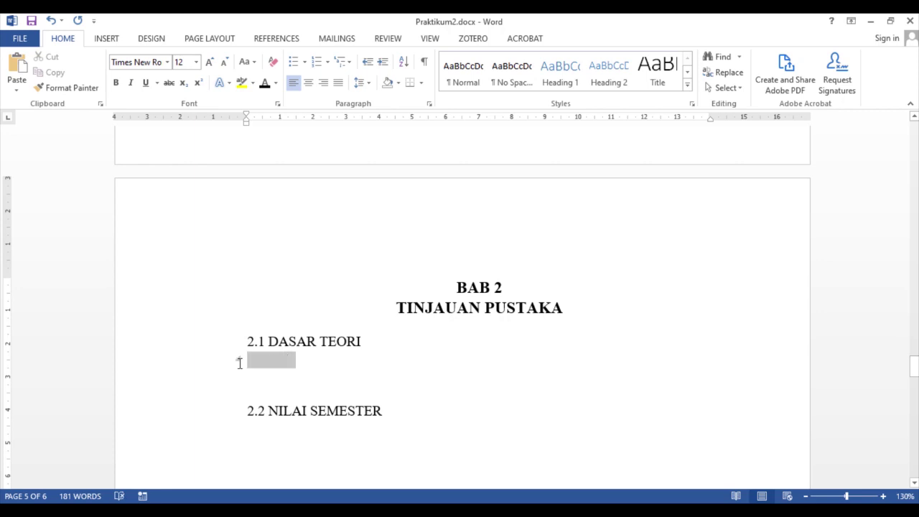
left_click(278, 39)
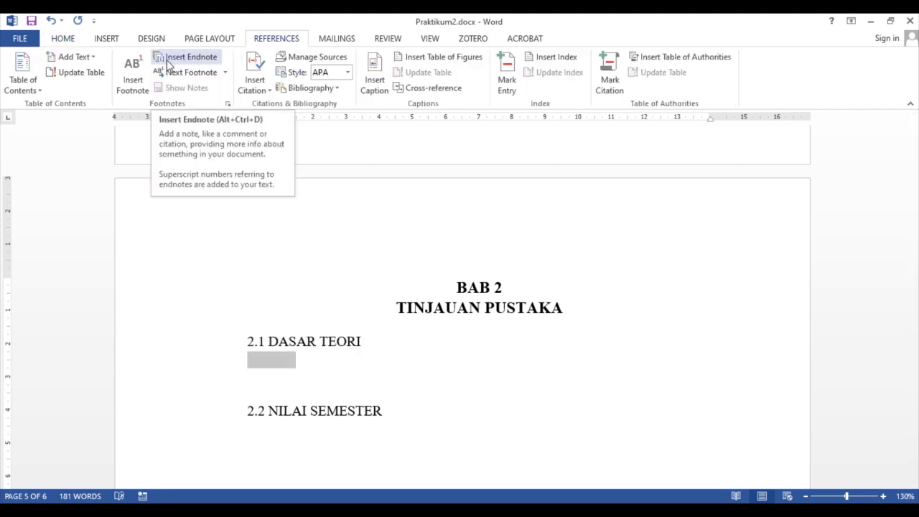
left_click(75, 56)
left_click(117, 91)
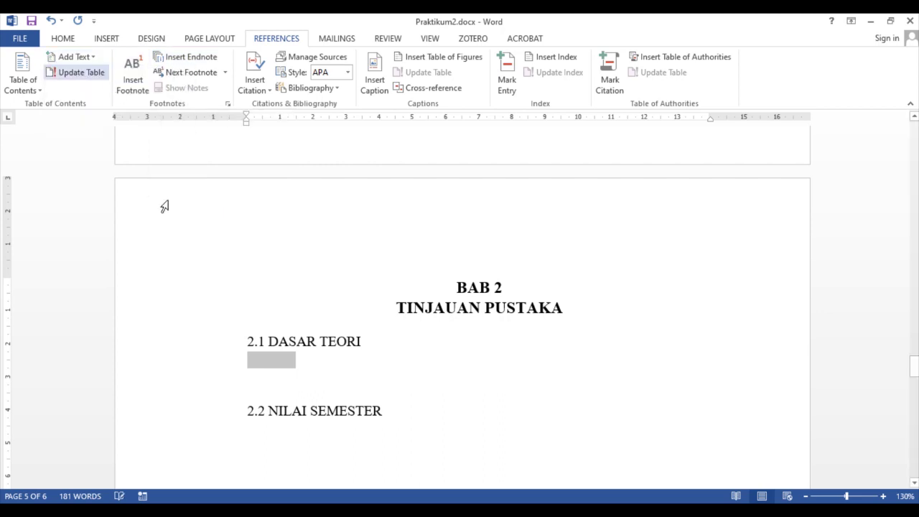
left_click(264, 387)
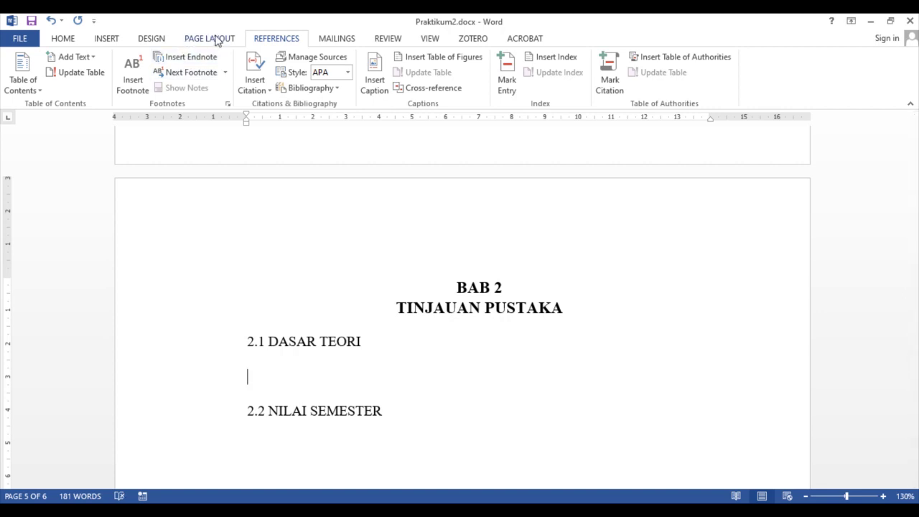
left_click(76, 57)
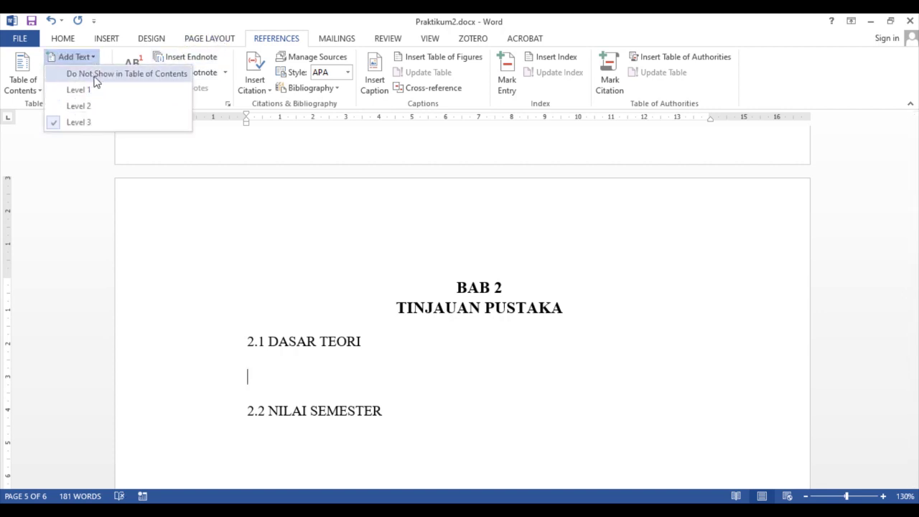
left_click(94, 76)
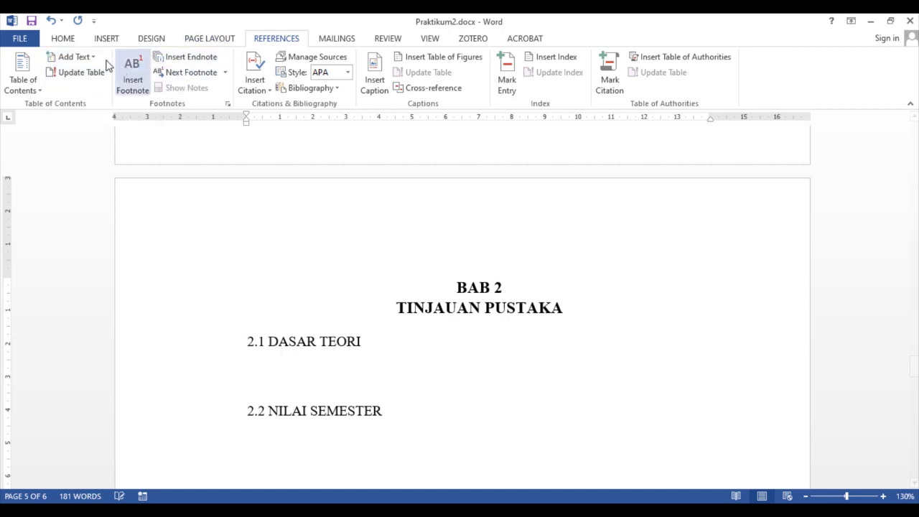
left_click(77, 56)
- Paste the copied sentence under 2.1 DASAR TEORI and apply the Normal style to it and the following empty line
left_click(283, 364)
key("ctrl+v")
left_click_drag(288, 359, 636, 355)
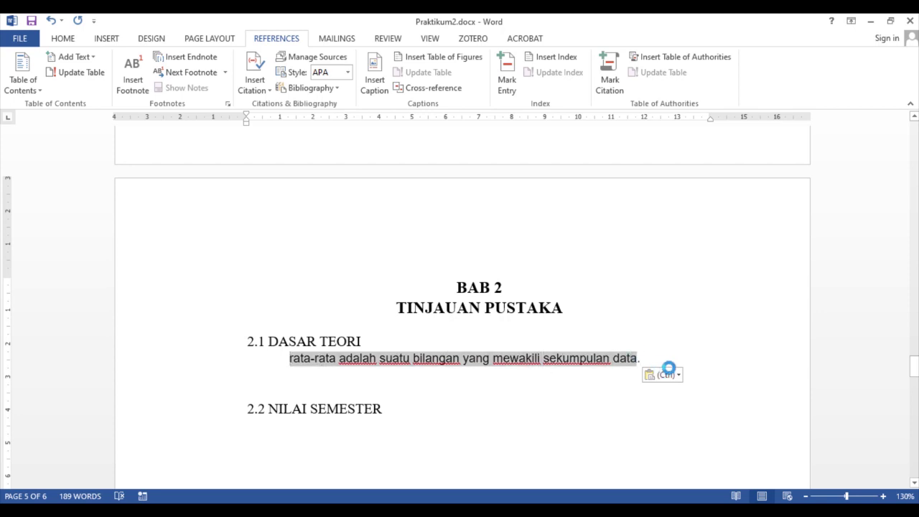
key("shift+Down")
left_click(63, 38)
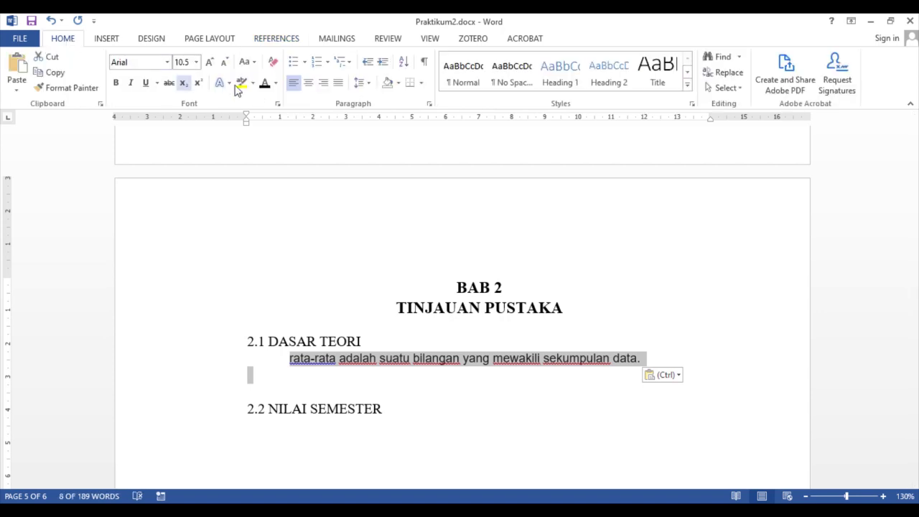
left_click(475, 84)
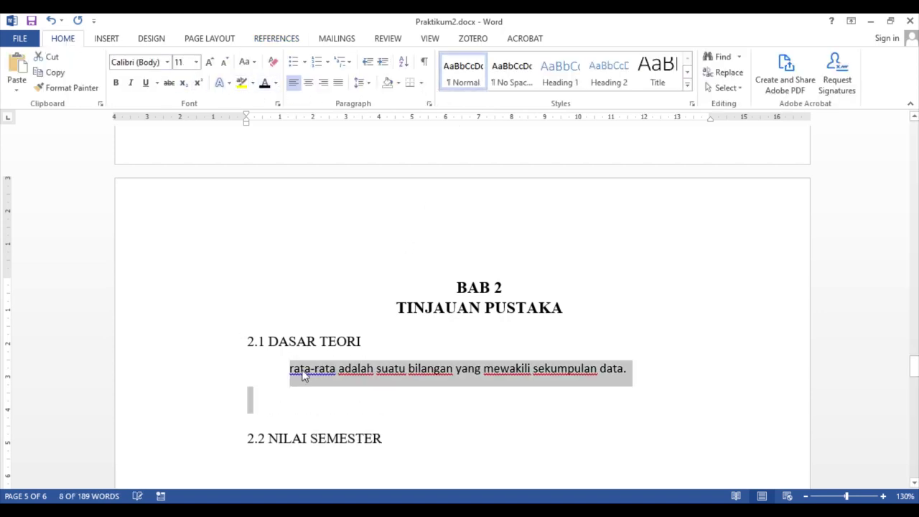
- Insert "Mean atau" in front of "rata-rata" at the start of the pasted sentence
left_click(291, 370)
type("Me")
key("BackSpace")
key("BackSpace")
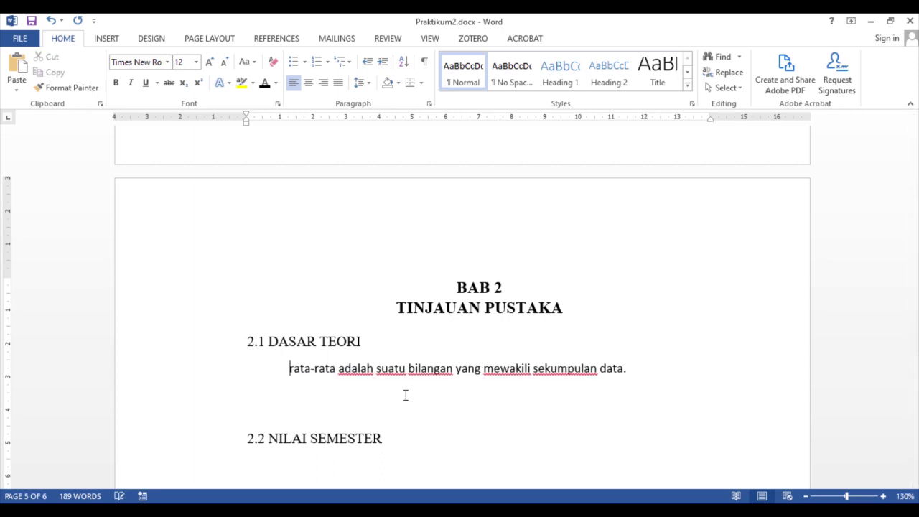
type("Mena")
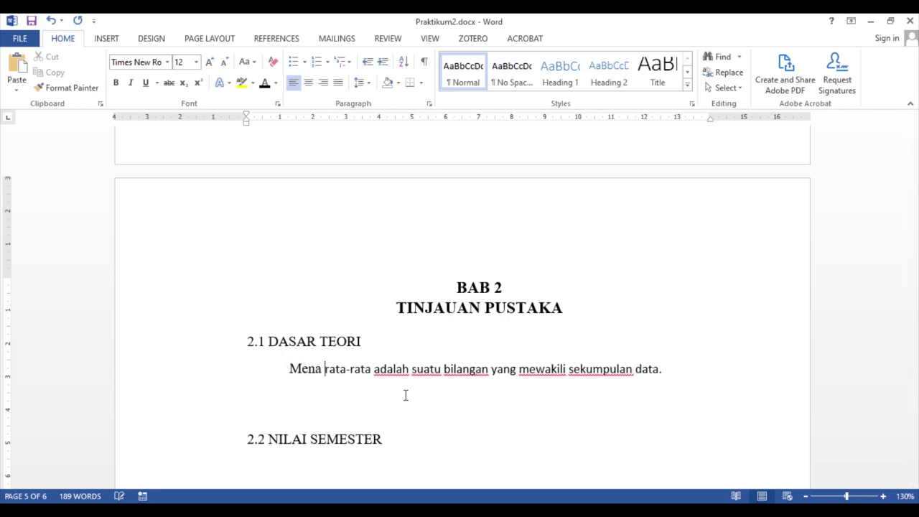
key("BackSpace")
key("BackSpace")
key("BackSpace")
type("a")
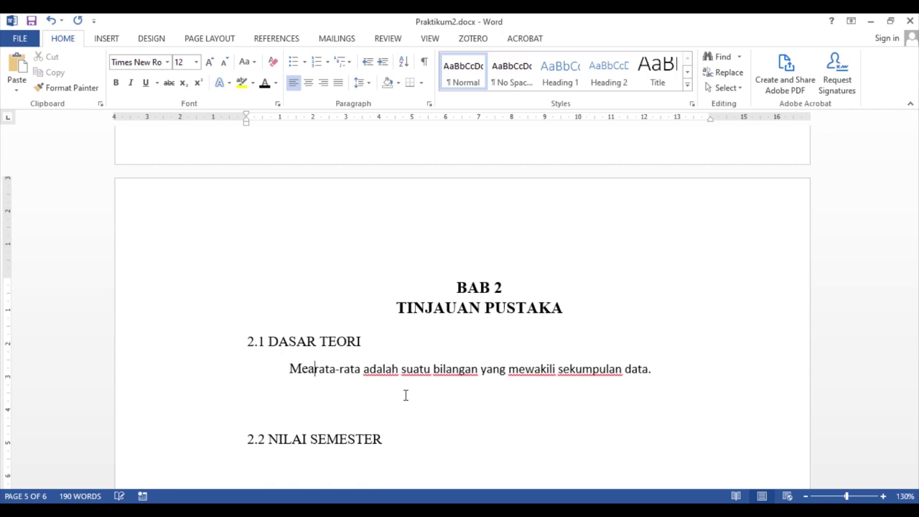
type("n ada")
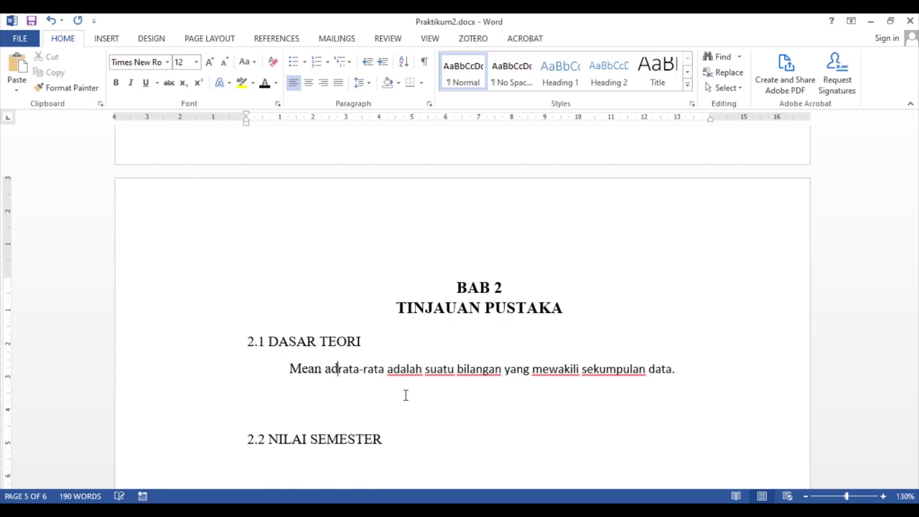
key("BackSpace")
key("BackSpace")
key("BackSpace")
key("BackSpace")
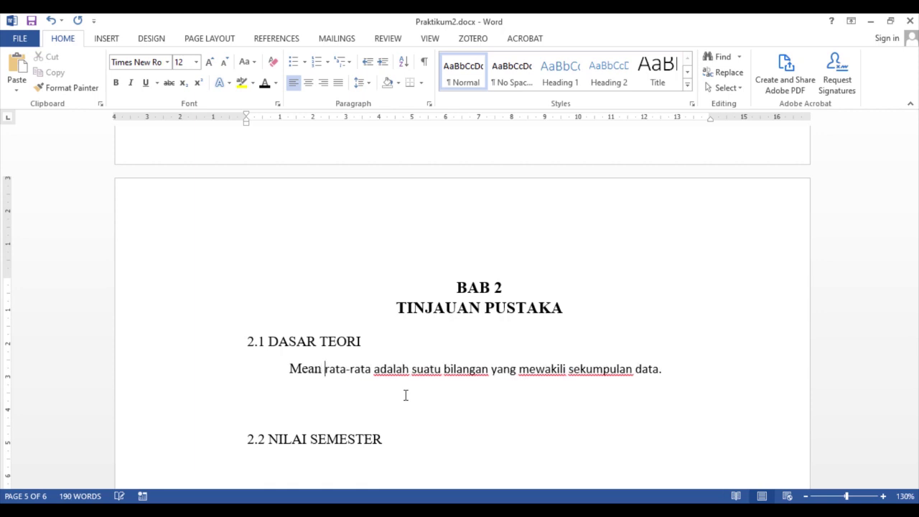
type("(")
key("Right")
key("Right")
key("Right")
key("Left")
key("Delete")
type("at")
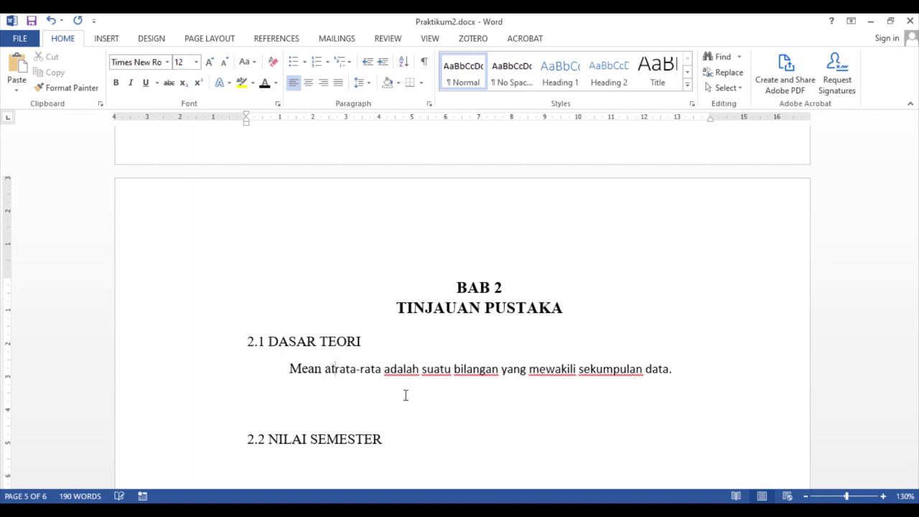
type("au")
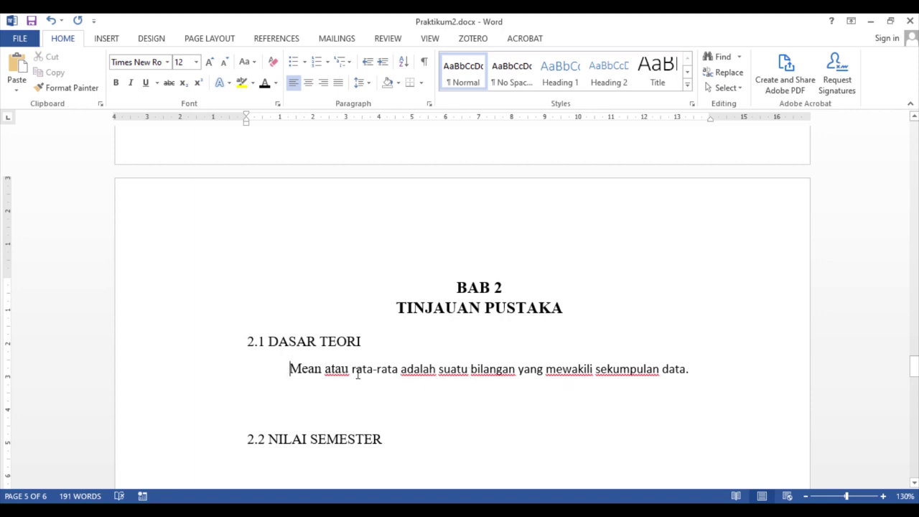
- Format the whole "Mean atau rata-rata" sentence in Times New Roman at size 12
left_click_drag(290, 369, 689, 371)
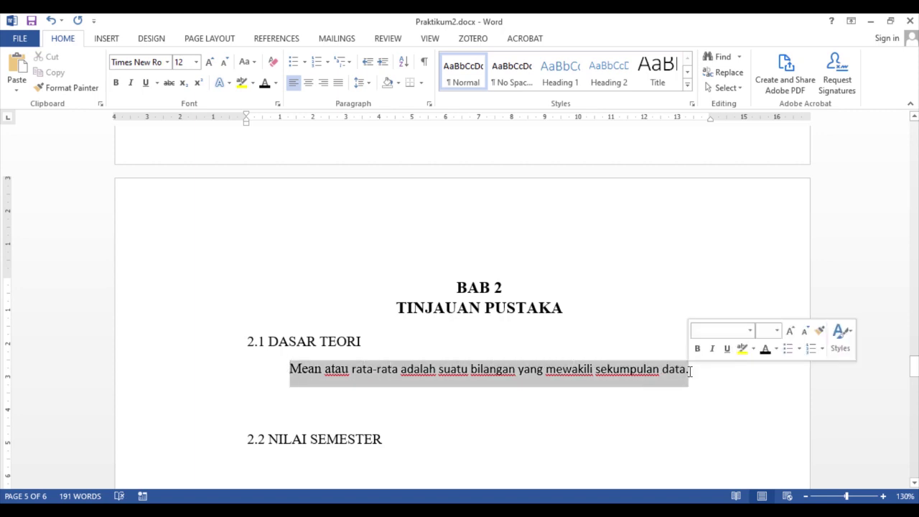
left_click(197, 62)
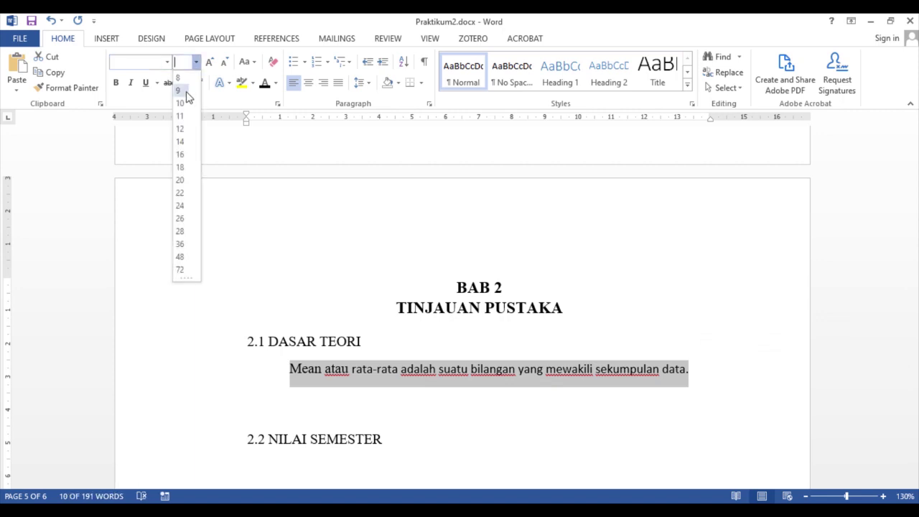
left_click(180, 130)
left_click(167, 61)
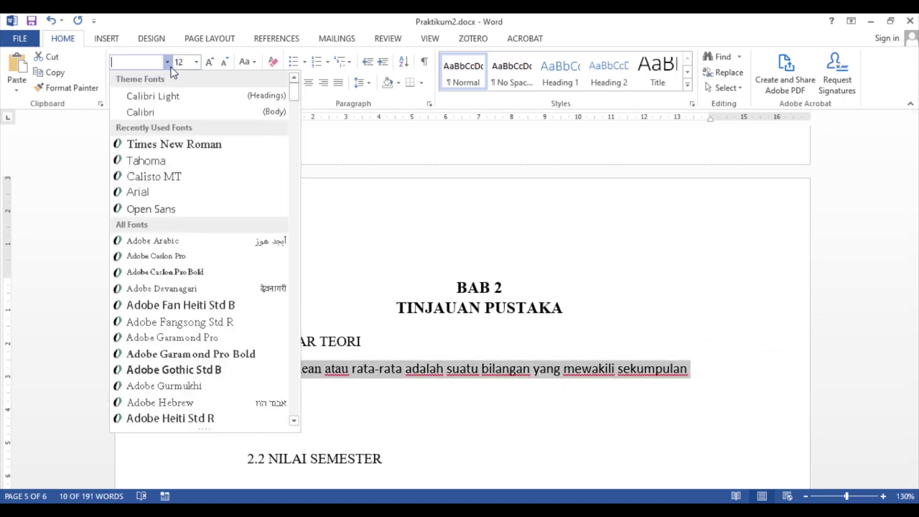
left_click(155, 143)
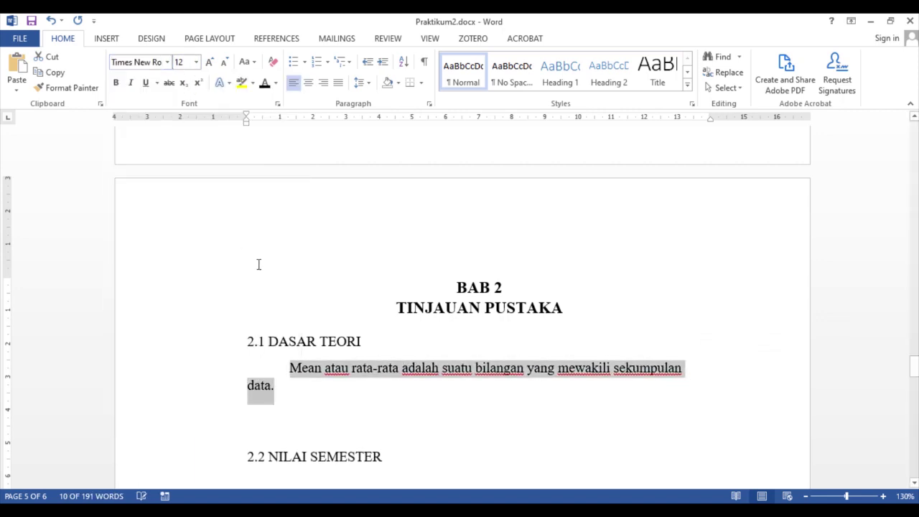
left_click(312, 397)
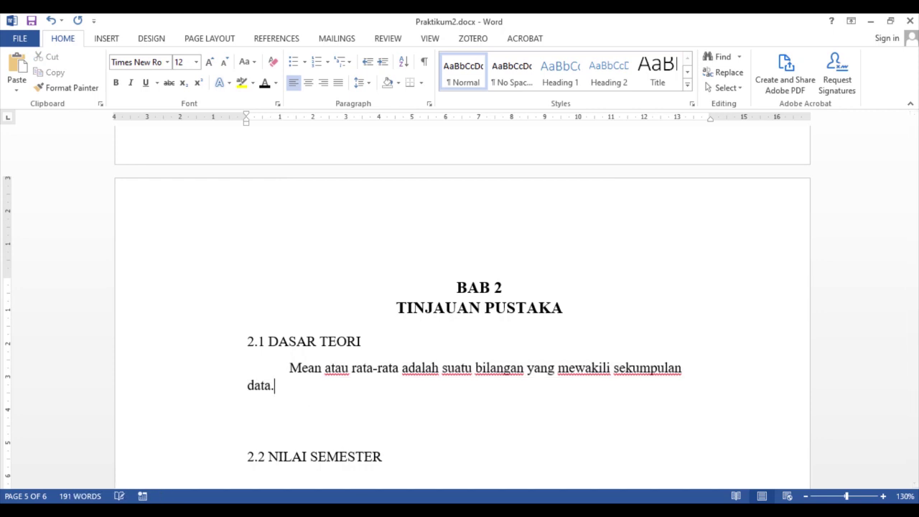
- Switch to the Wikipedia Rata-rata page in Chrome and copy the sentence from "Dalam statistika" to "memiliki tiga arti yang berkaitan:"
left_click(408, 477)
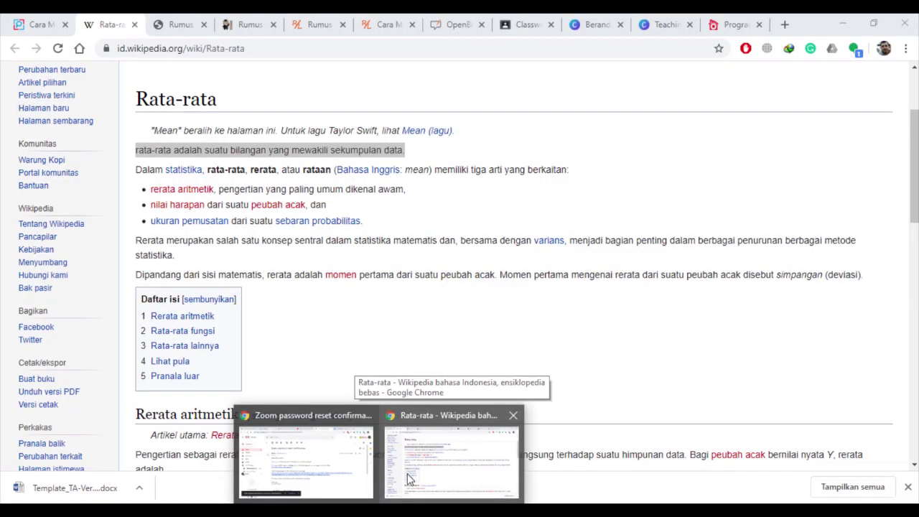
left_click(136, 170)
left_click_drag(136, 170, 585, 167)
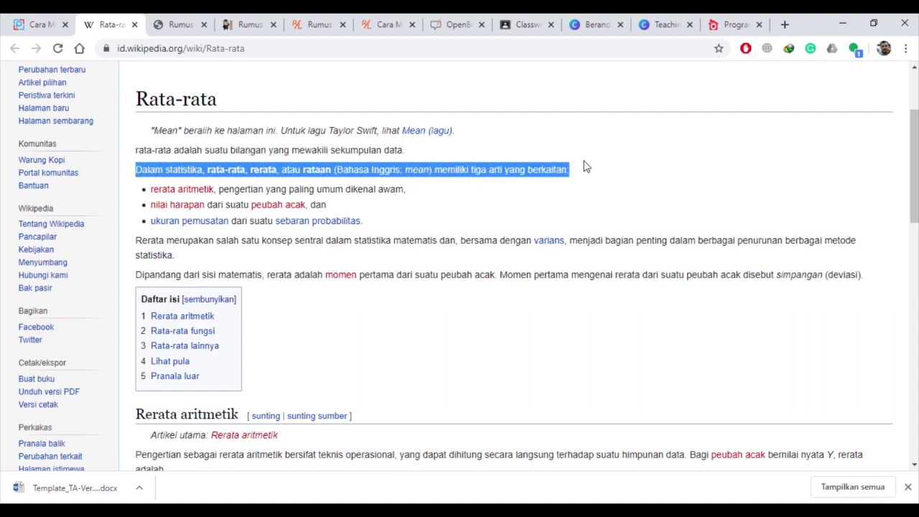
right_click(498, 170)
left_click(533, 179)
- Switch to Praktikum2.docx in Word and paste the copied sentence after "sekumpulan data." under 2.1 DASAR TEORI
left_click(348, 511)
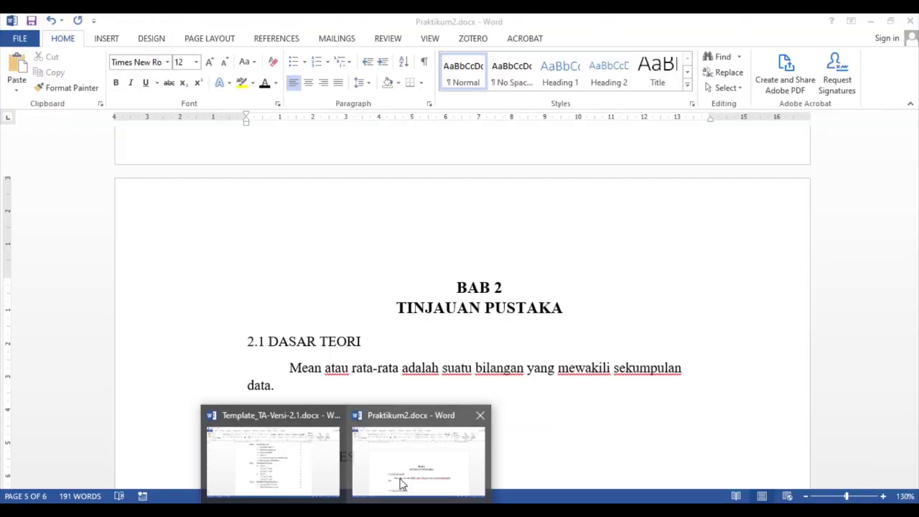
left_click(401, 485)
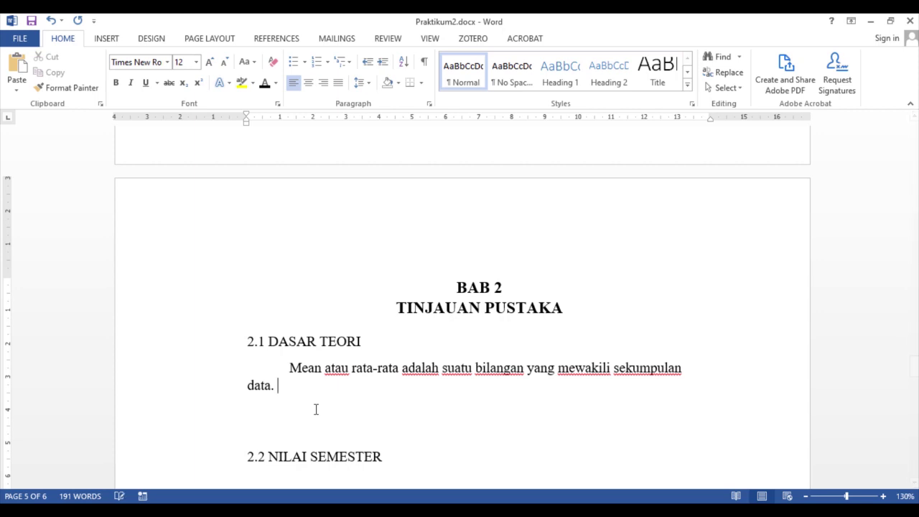
key("ctrl+v")
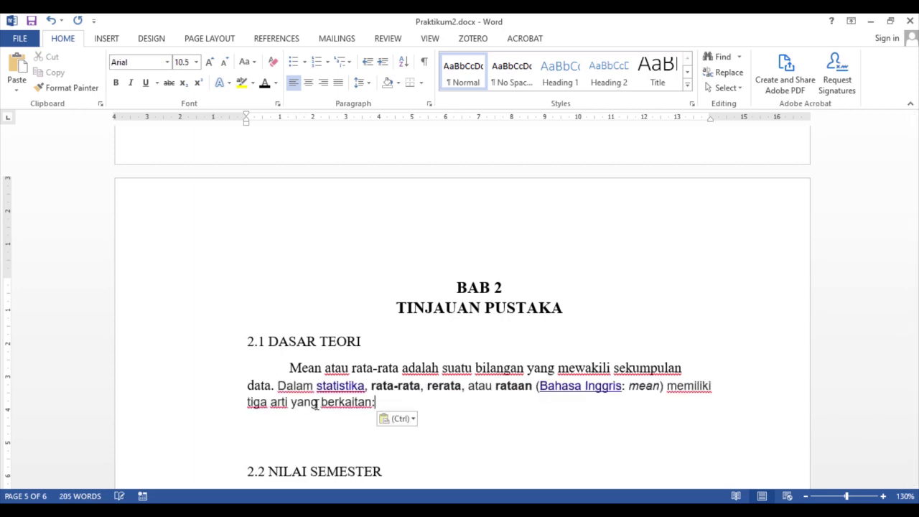
- Apply the Normal style to the pasted "Dalam statistika" sentence and format it in Times New Roman at size 12
left_click_drag(278, 385, 378, 401)
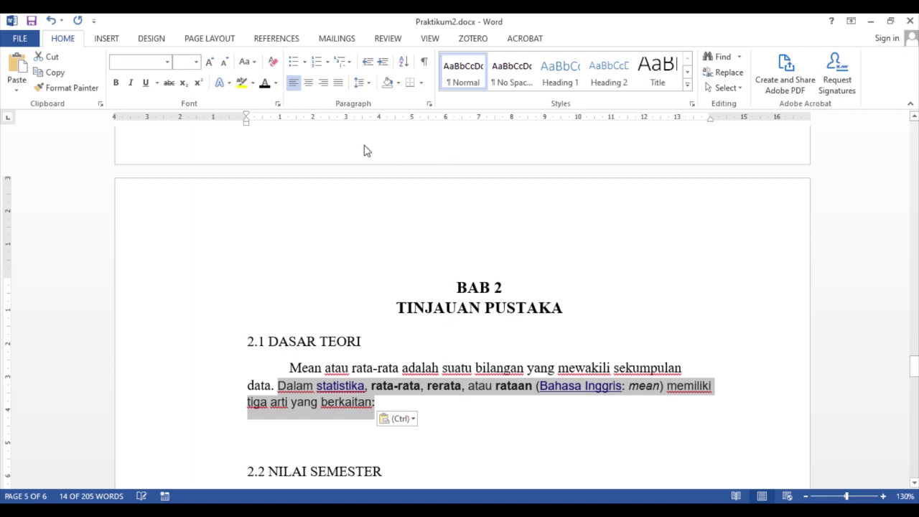
left_click(464, 84)
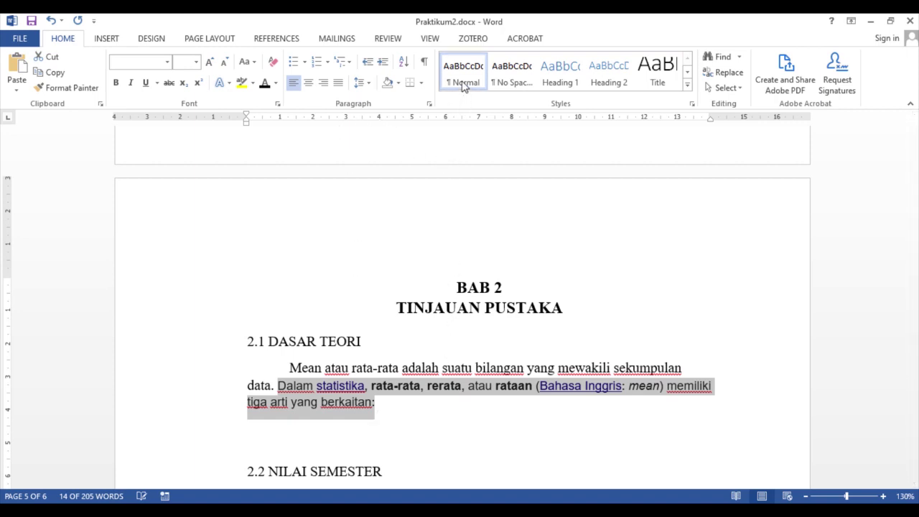
left_click(196, 62)
left_click(180, 129)
left_click(167, 62)
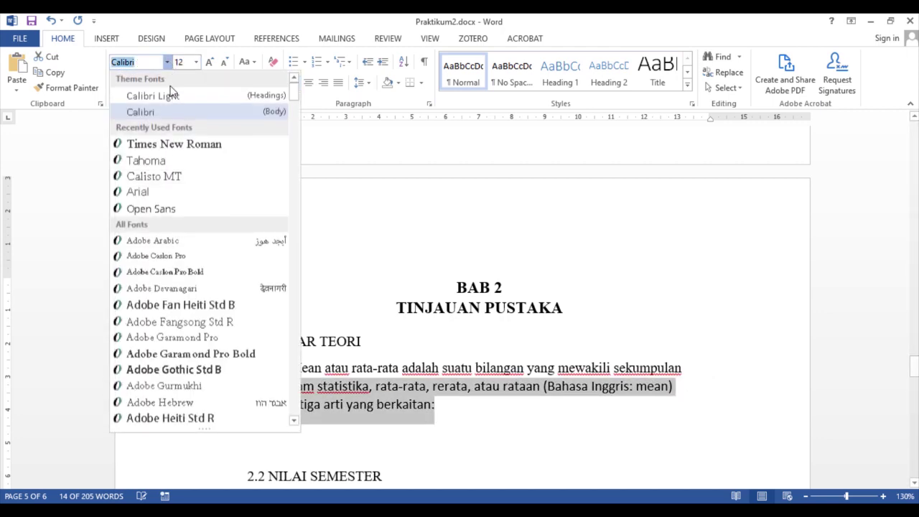
left_click(168, 144)
left_click(453, 403)
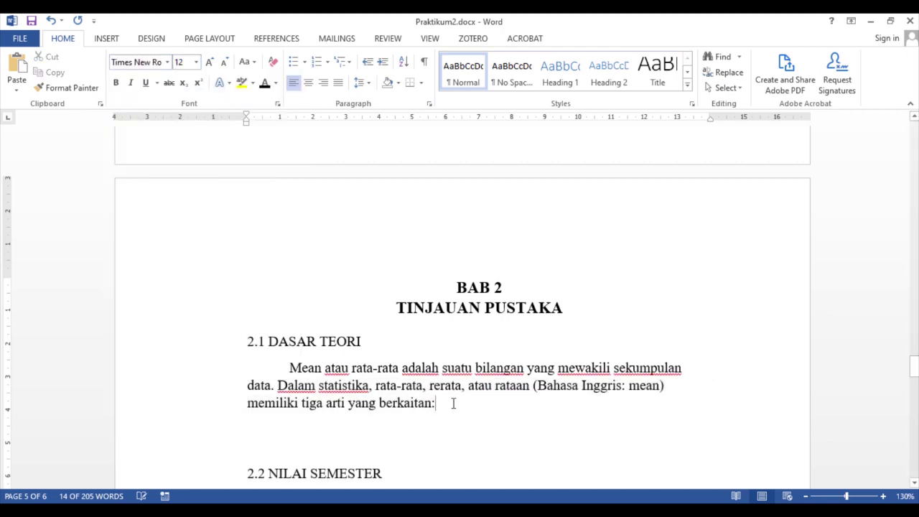
- Replace the colon after "berkaitan" with " yang dilambangkan dengan rumus :" and start a new line below the paragraph
key("BackSpace")
type("ya")
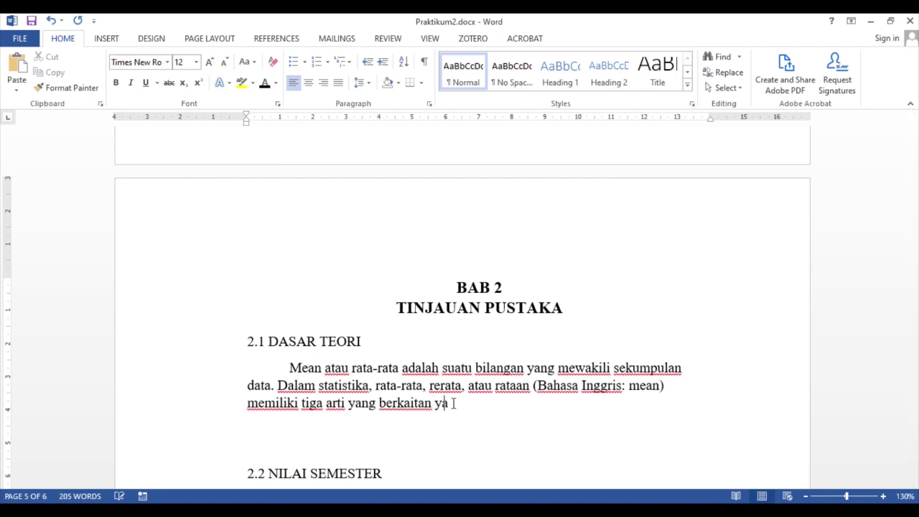
type("ng dilabmbangkan dengan ")
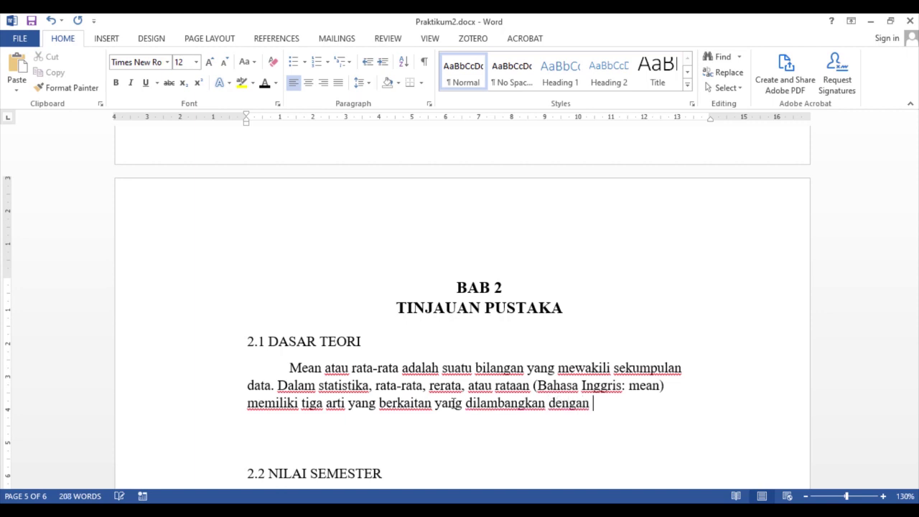
type("rumus :")
key("BackSpace")
type(":")
key("Return")
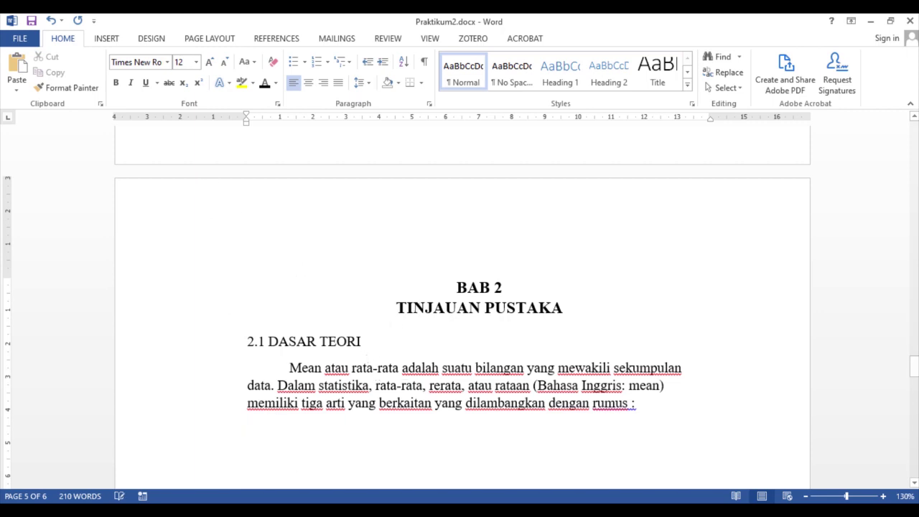
- Check the Rerata aritmetik formula on the Wikipedia page in Chrome and insert a new blank equation below the paragraph in Praktikum2.docx
mouse_move(345, 512)
mouse_move(379, 512)
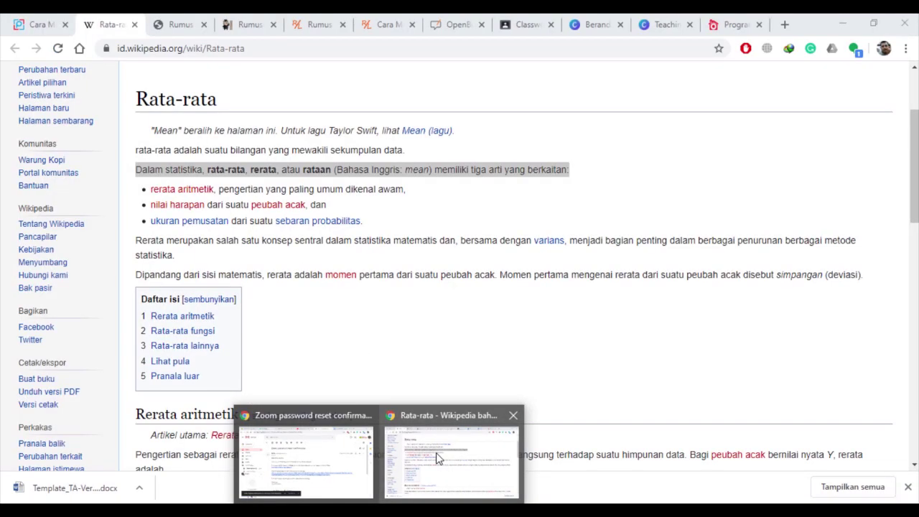
left_click(439, 456)
scroll(325, 272, "down", 3)
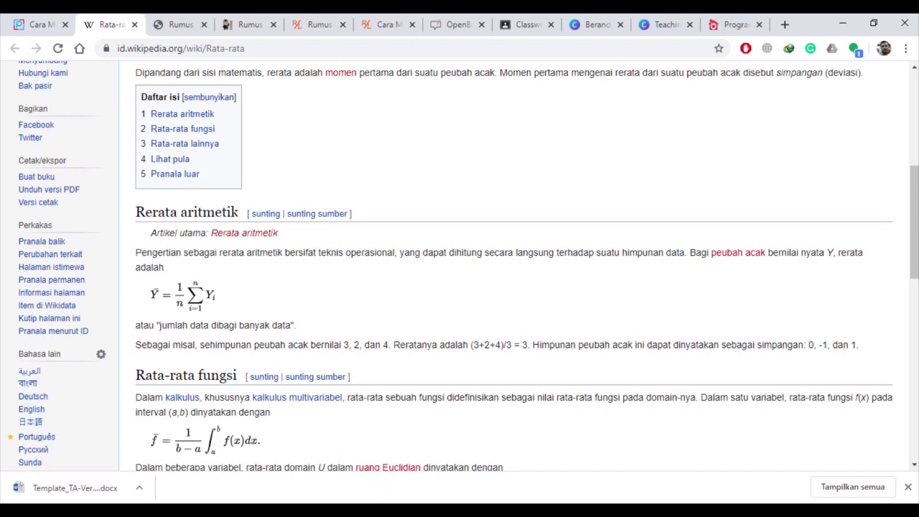
left_click(401, 467)
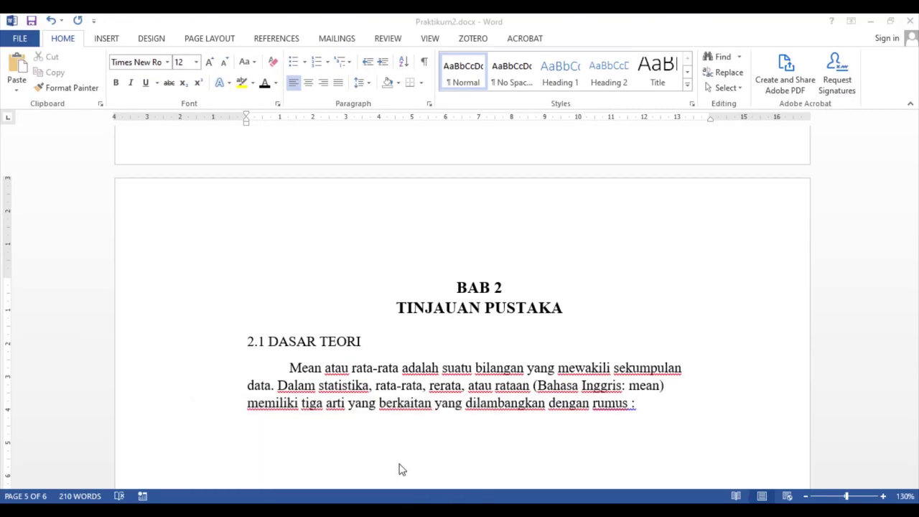
scroll(361, 426, "down", 2)
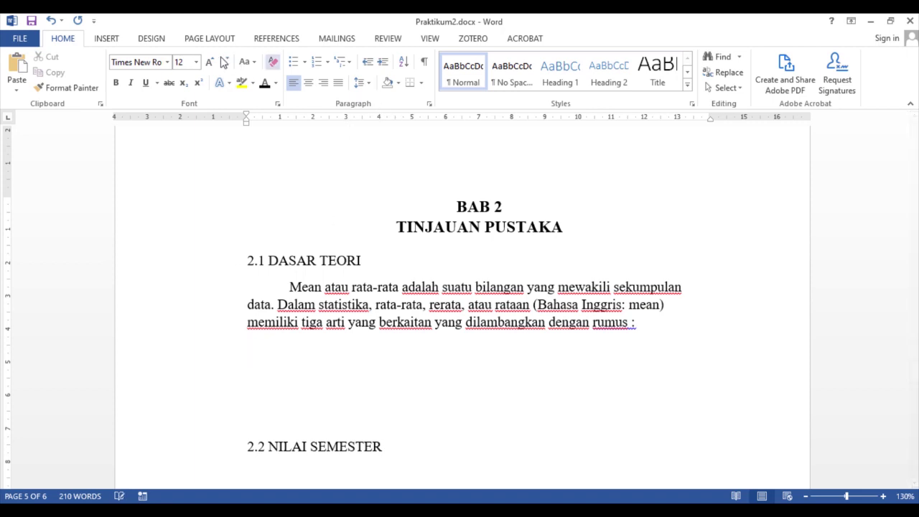
left_click(107, 39)
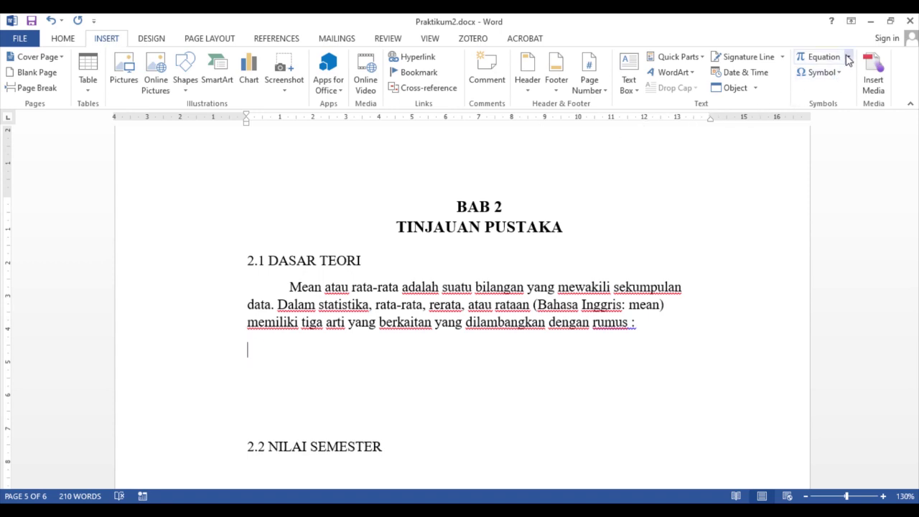
left_click(849, 59)
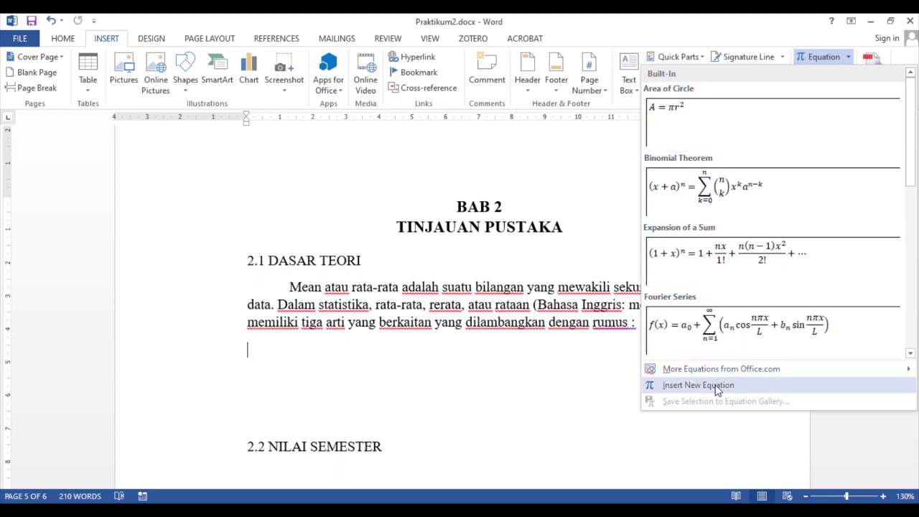
left_click(544, 379)
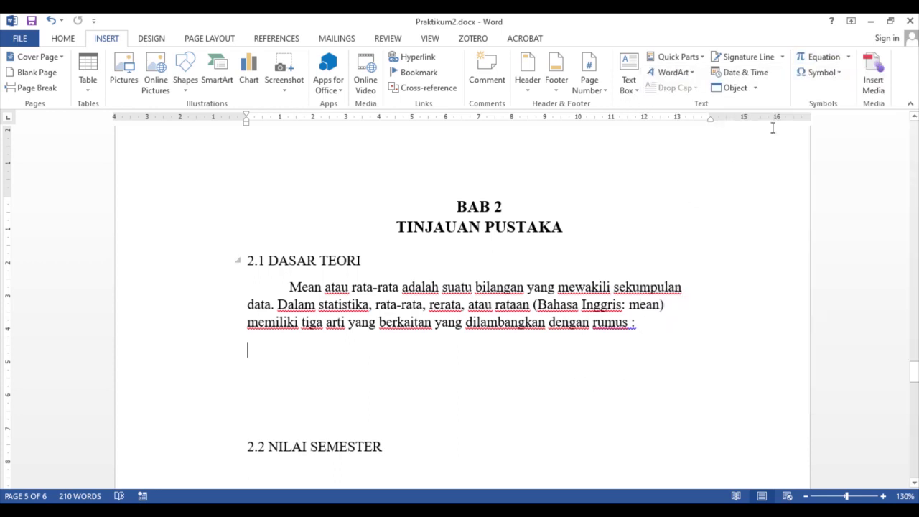
left_click(823, 59)
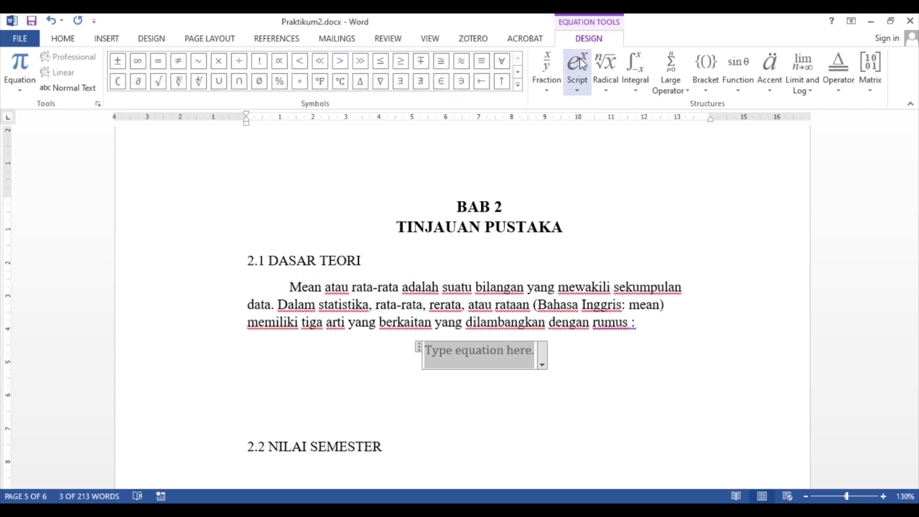
- Examine the available equation structures, including fractions, scripts, integrals, radicals, brackets, functions, accents, limits and logs, operators and matrices
left_click(553, 92)
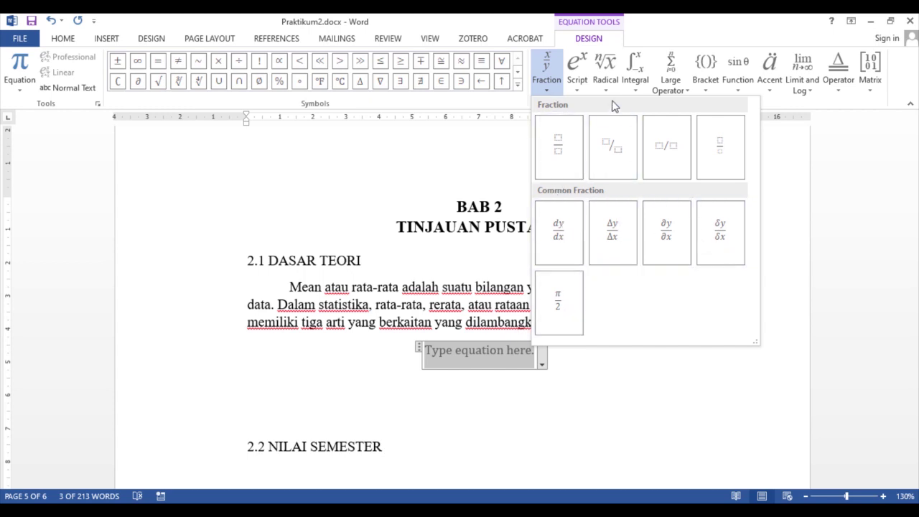
left_click(581, 90)
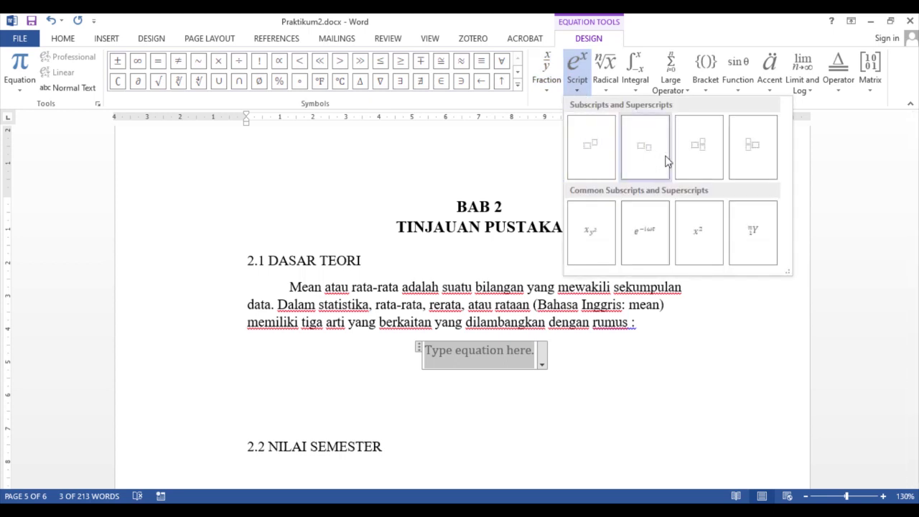
left_click(636, 81)
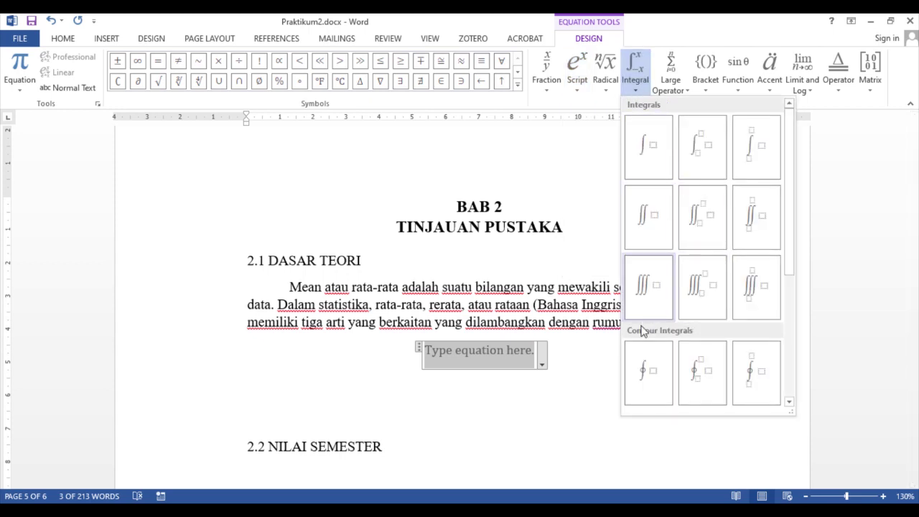
left_click(607, 91)
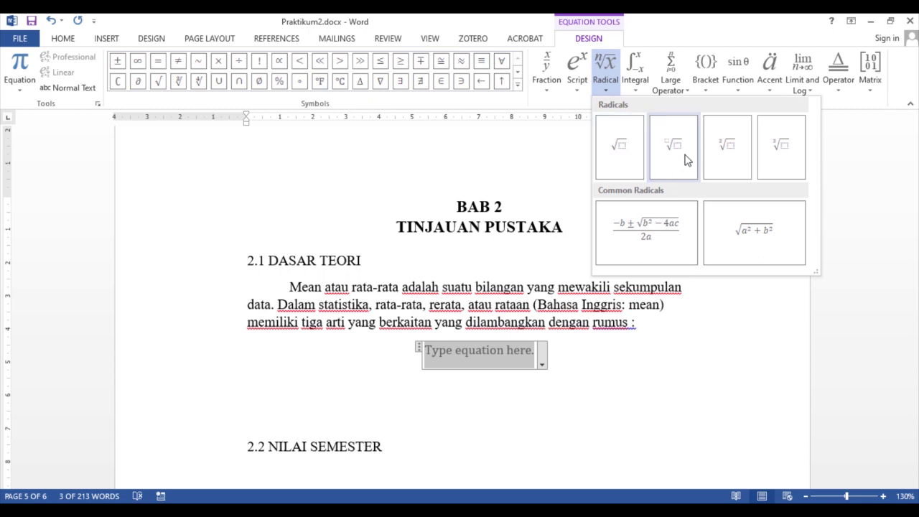
left_click(710, 92)
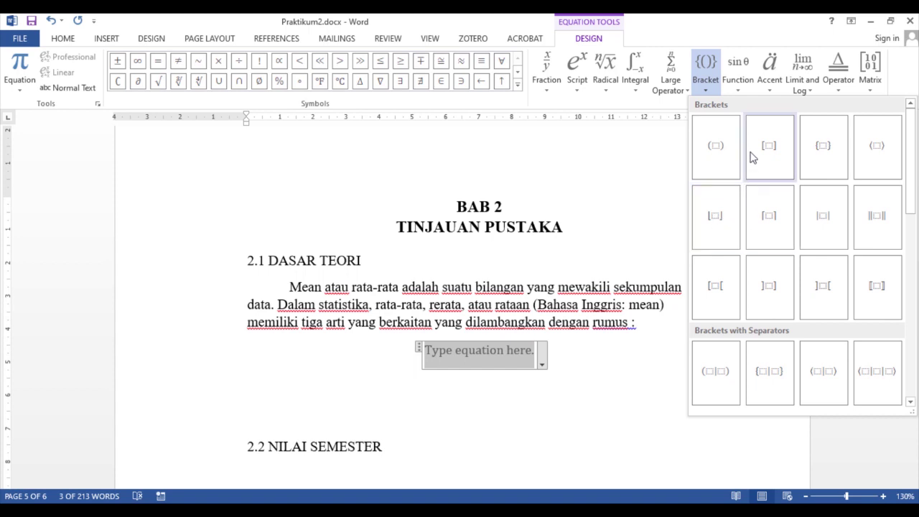
left_click(740, 79)
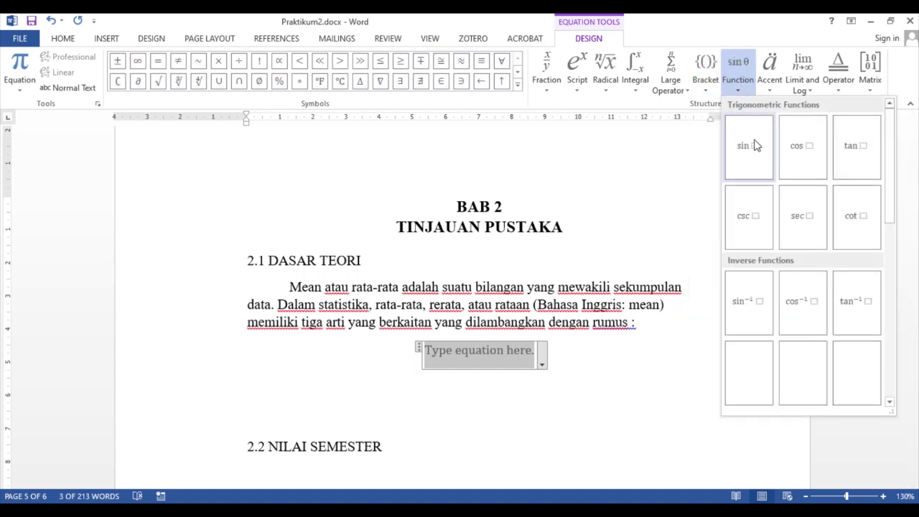
left_click(770, 75)
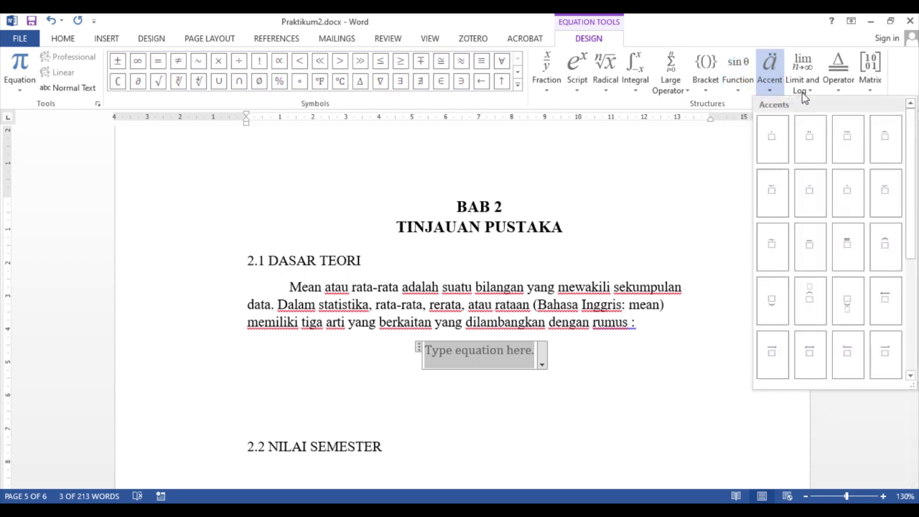
left_click(805, 92)
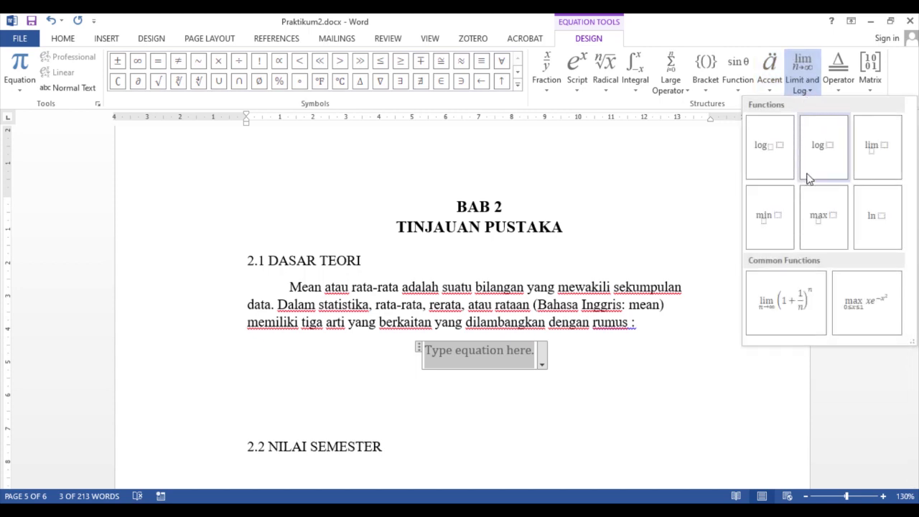
left_click(845, 84)
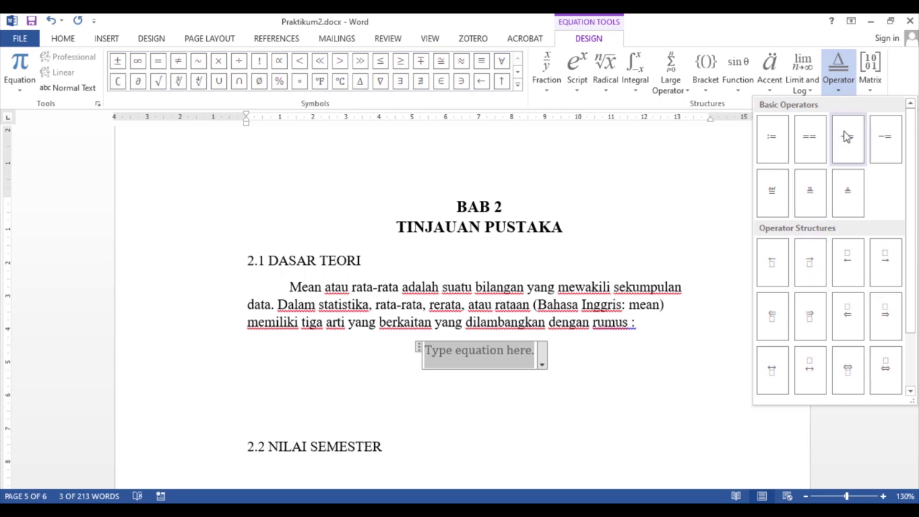
left_click(872, 86)
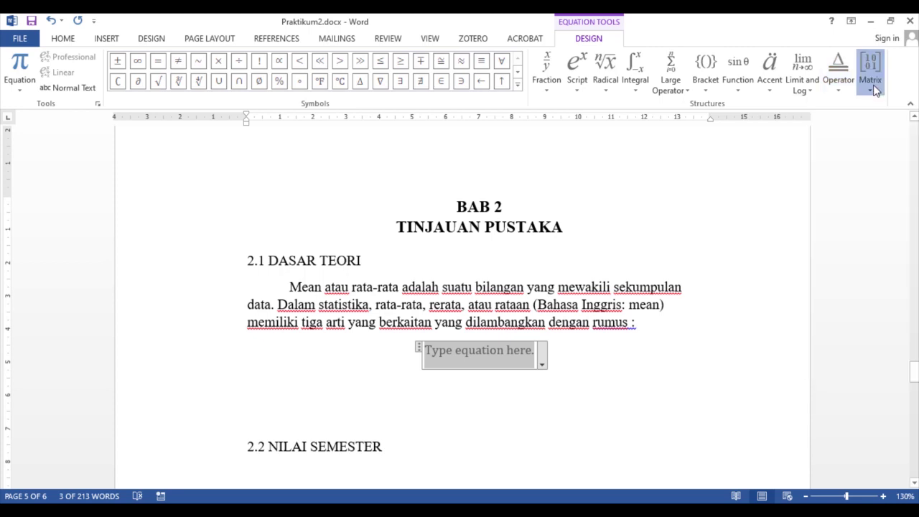
left_click(607, 182)
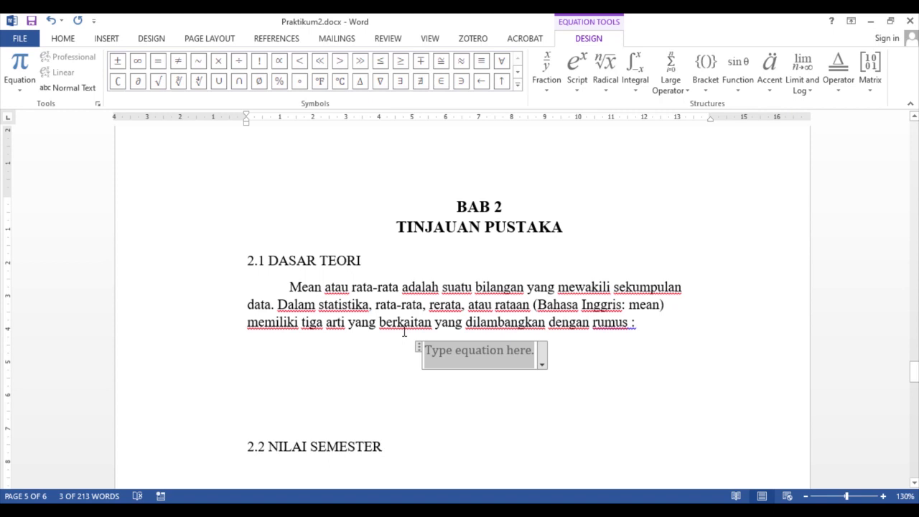
- Insert an overbar structure into the blank equation and select its empty placeholder
left_click(775, 95)
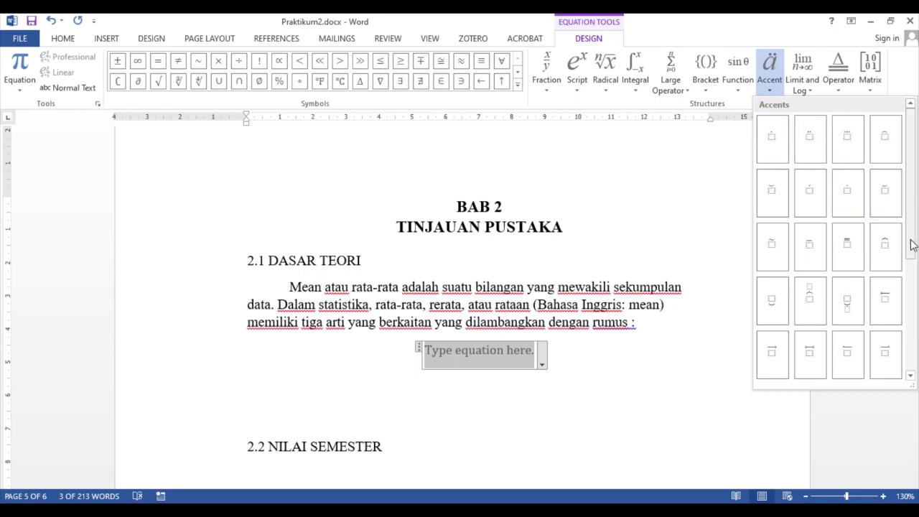
left_click_drag(914, 242, 910, 374)
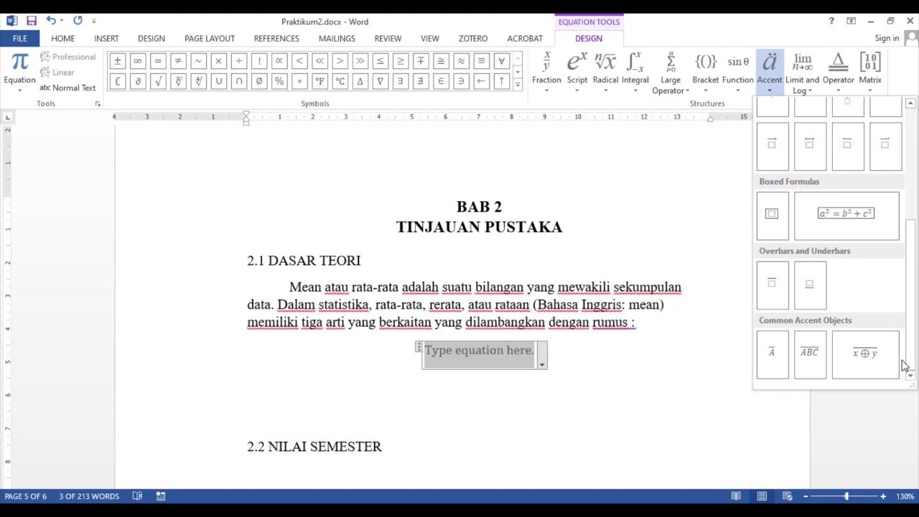
left_click(773, 295)
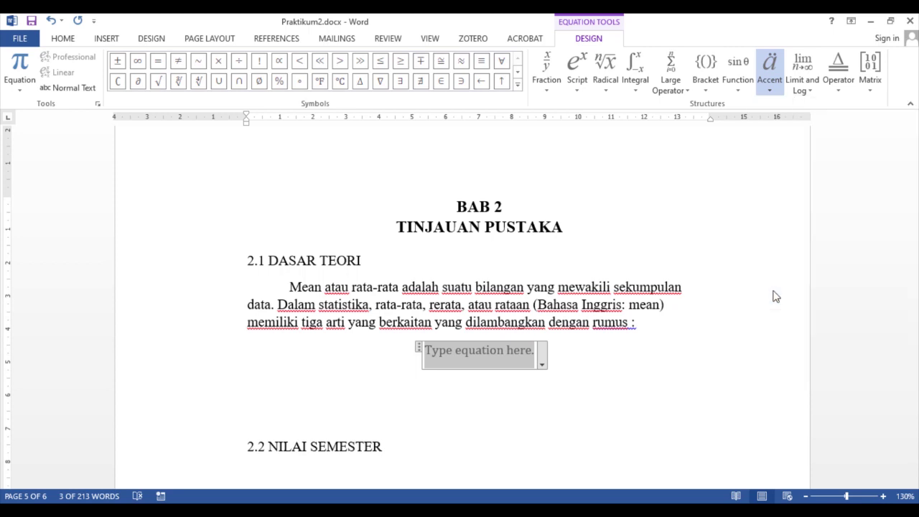
left_click(480, 352)
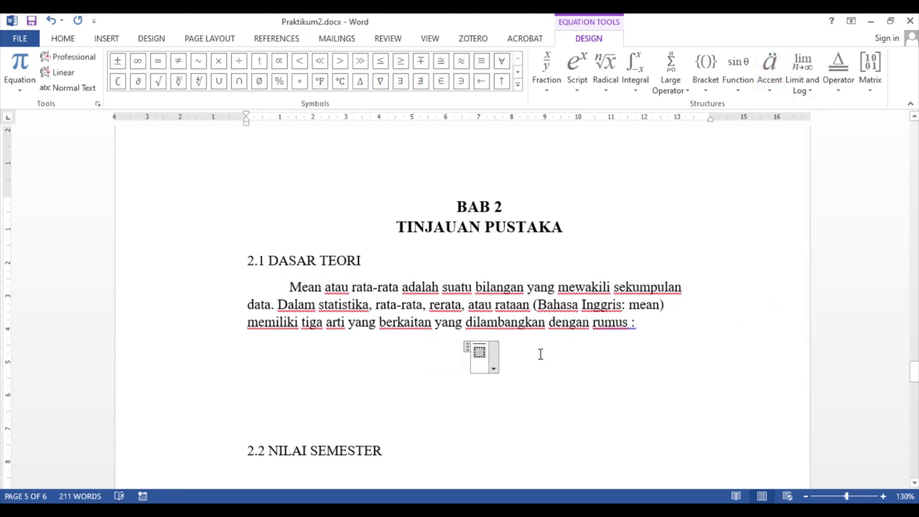
- Enter Y under the overbar and add an equals sign after it in the equation
type("Y")
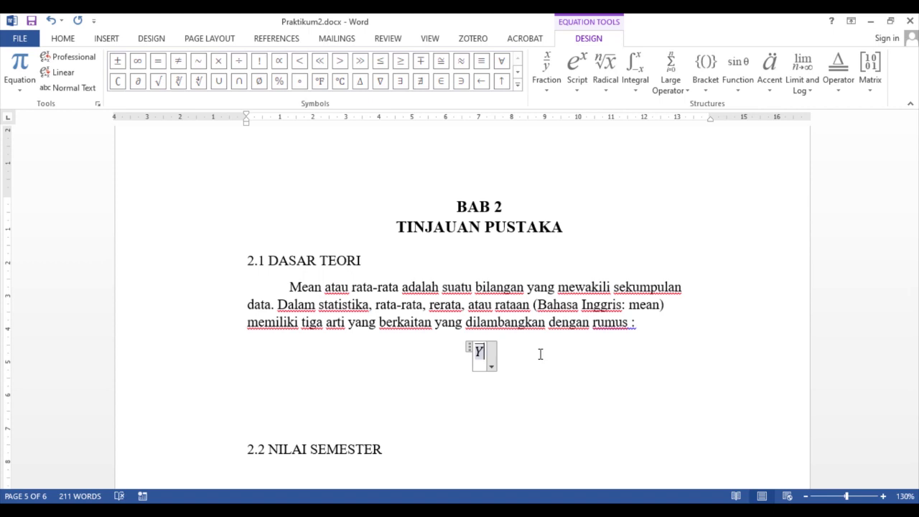
key("Right")
type("=")
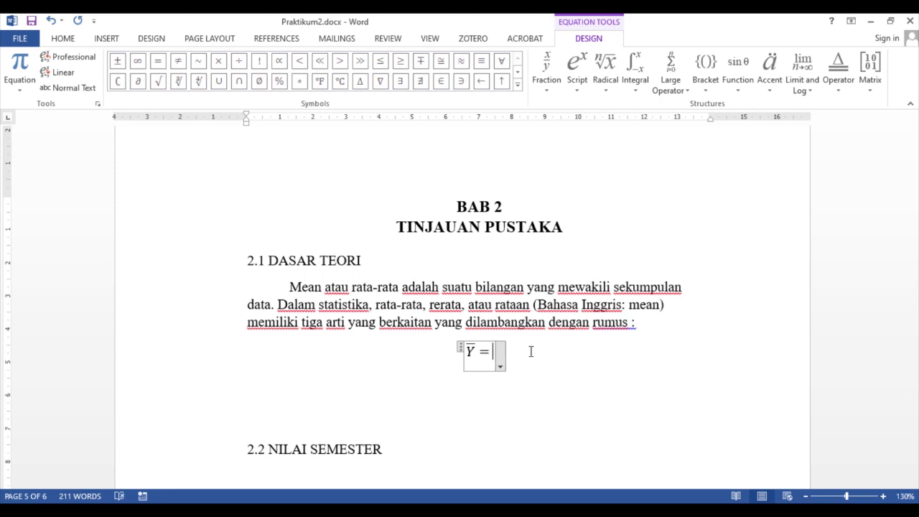
- Check the Rerata aritmetik formula on Wikipedia in Chrome and add the stacked fraction 1/n after the equals sign in Praktikum2.docx
left_click(265, 511)
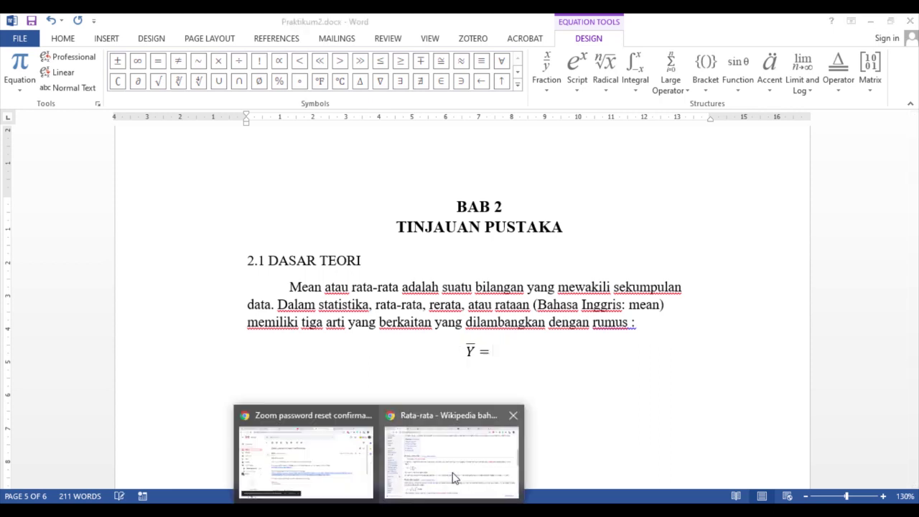
left_click(454, 477)
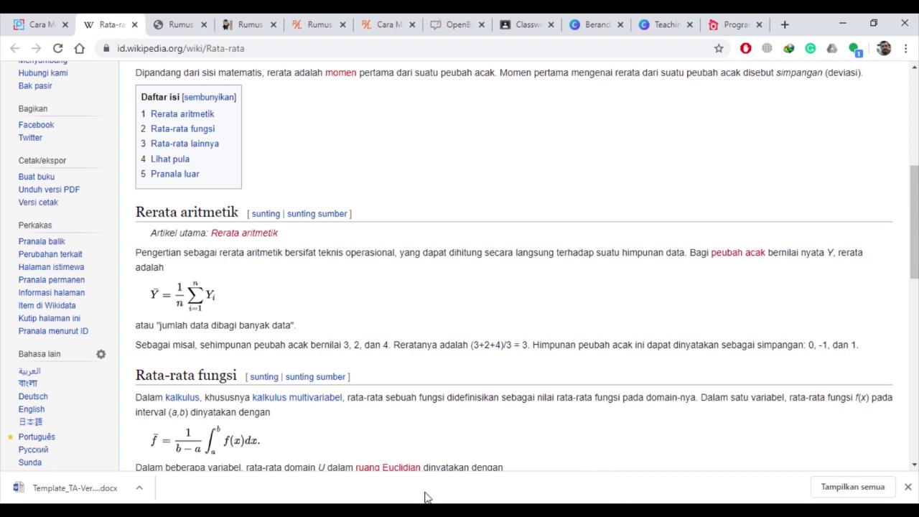
mouse_move(348, 511)
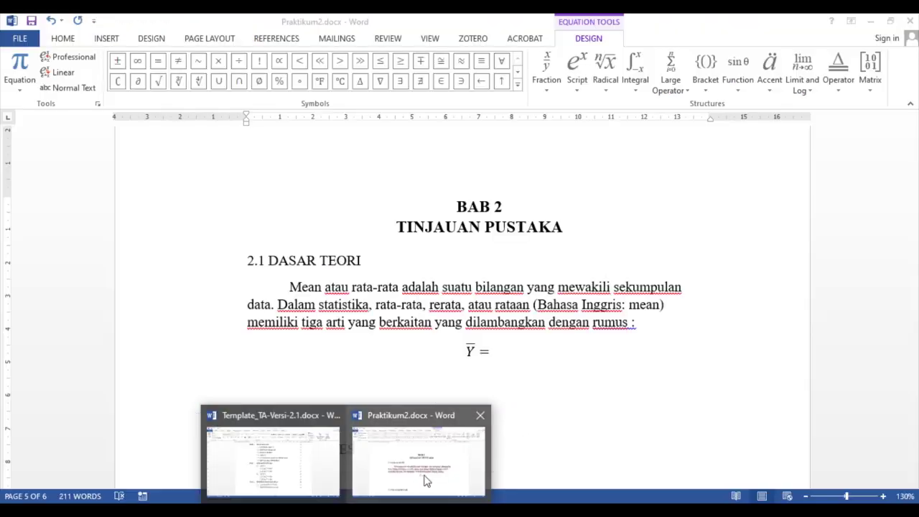
left_click(426, 480)
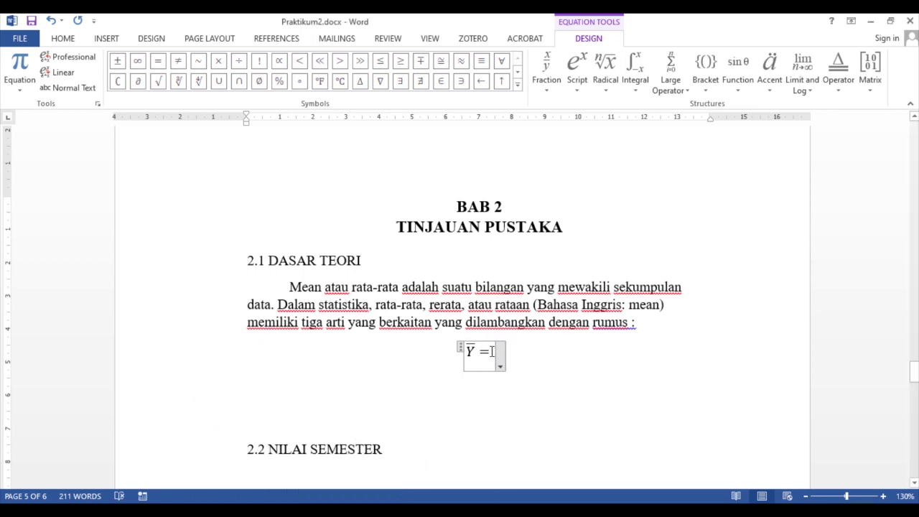
left_click(557, 91)
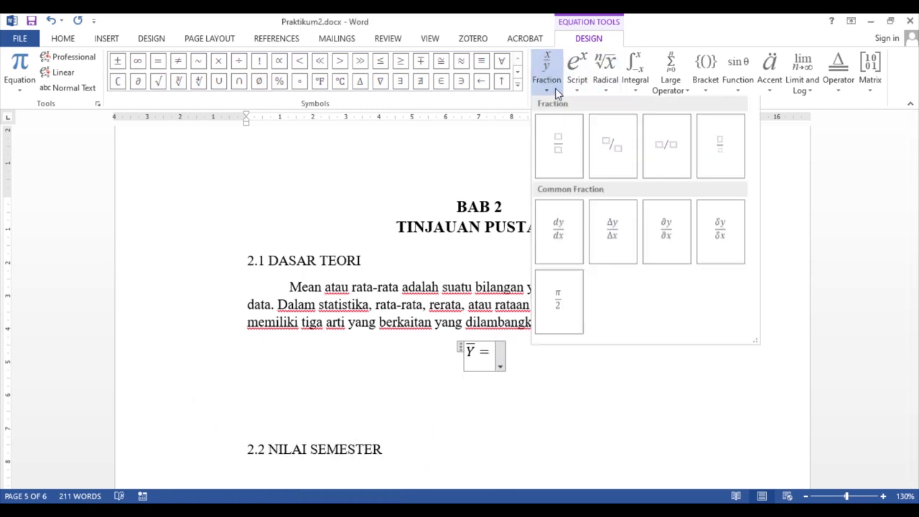
left_click(561, 149)
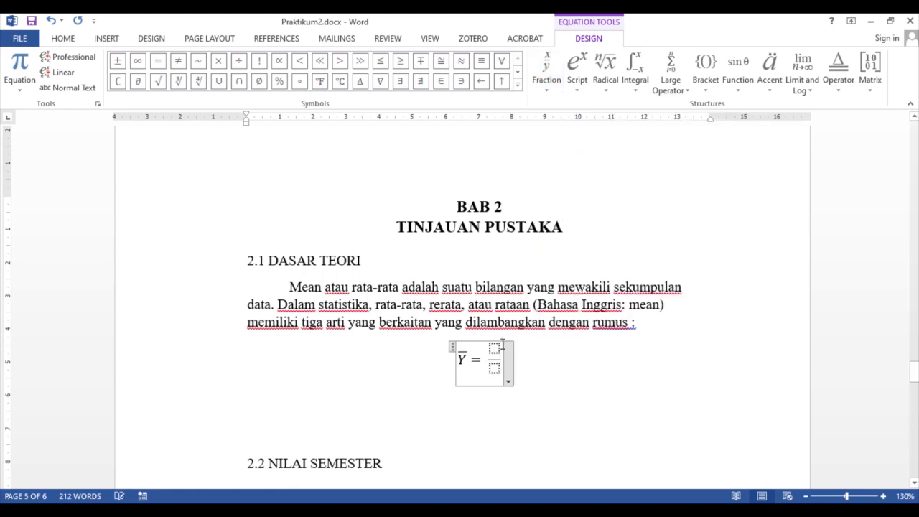
left_click(495, 348)
type("1")
key("Down")
type("n")
key("Up")
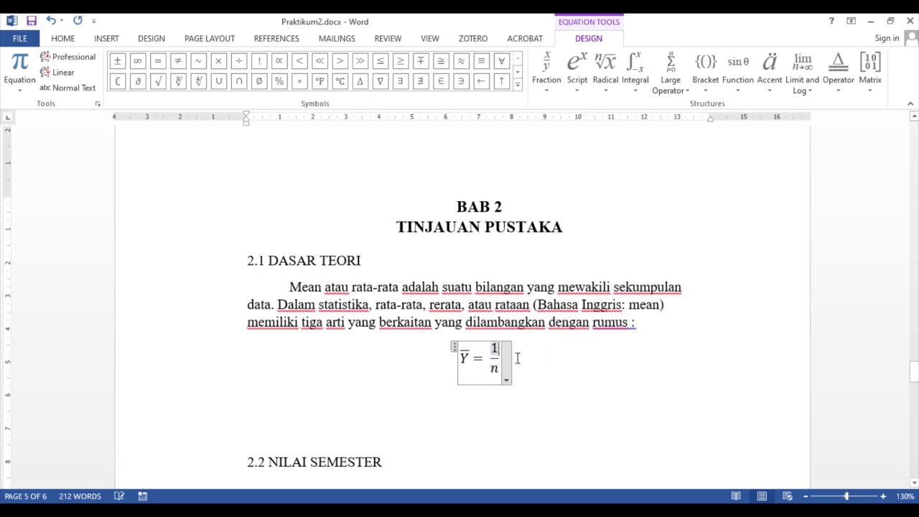
- Insert a summation with limits above and below after the 1/n fraction, checking the formula on the Wikipedia page in Chrome
left_click(501, 365)
left_click(505, 365)
left_click(498, 358)
key("Up")
key("Down")
key("Right")
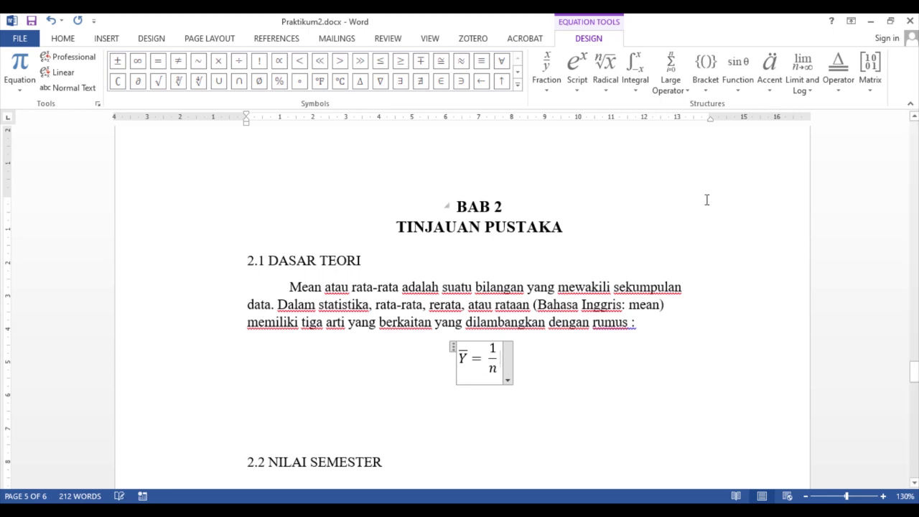
left_click(684, 93)
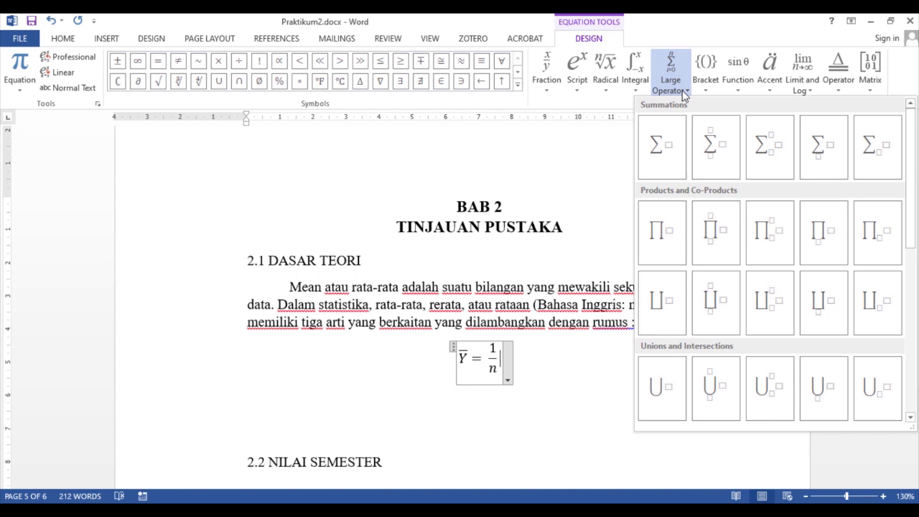
left_click(287, 180)
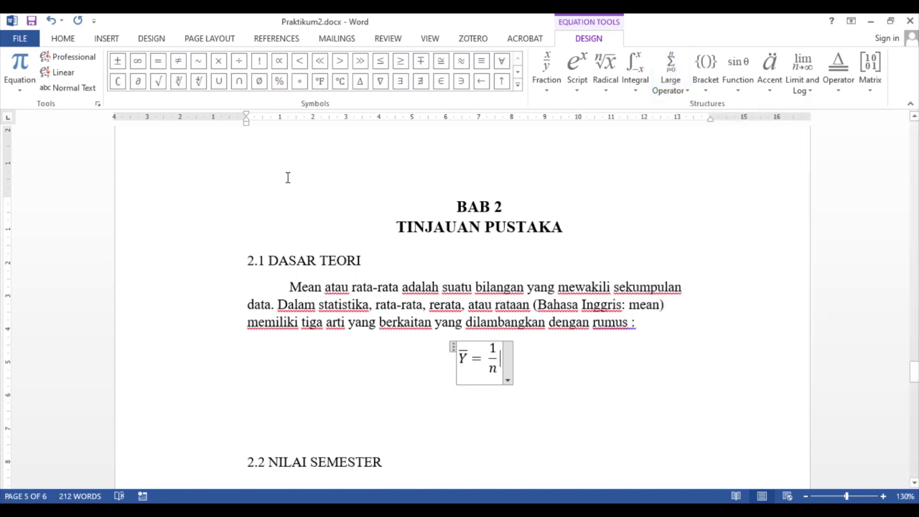
mouse_move(448, 474)
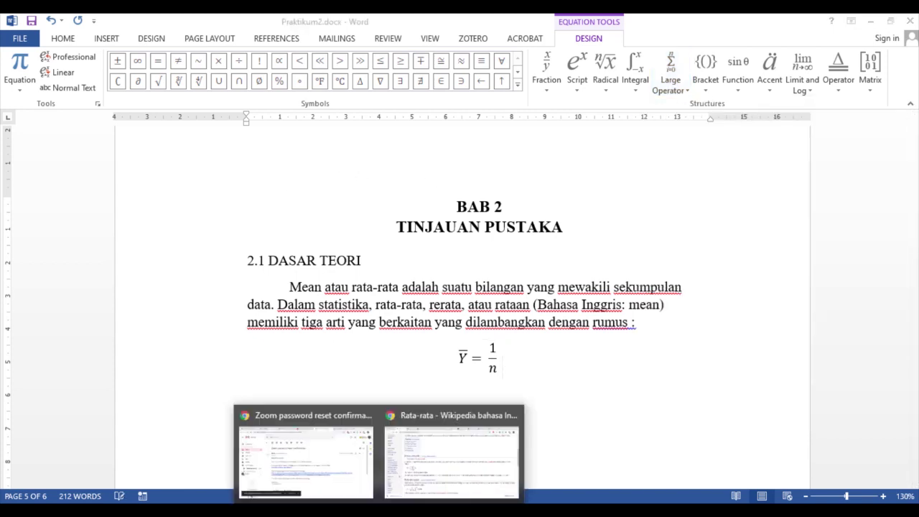
left_click(447, 472)
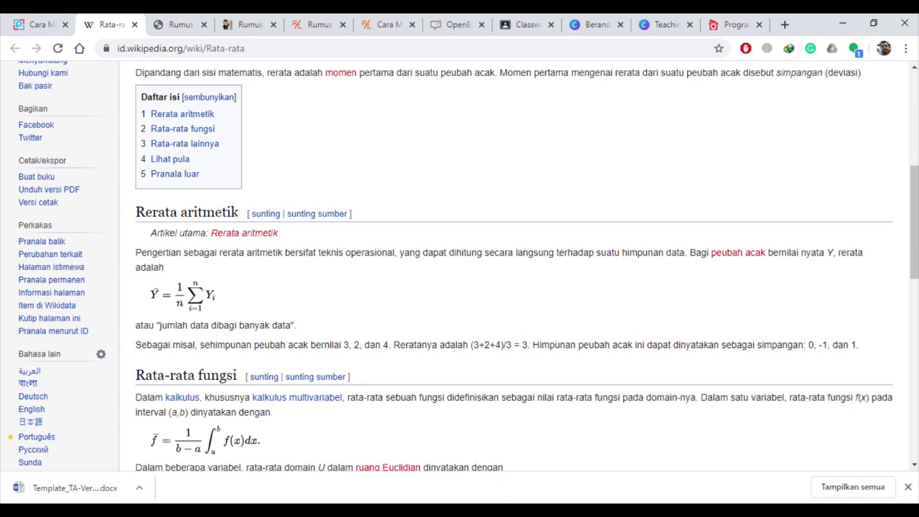
mouse_move(388, 500)
left_click(400, 493)
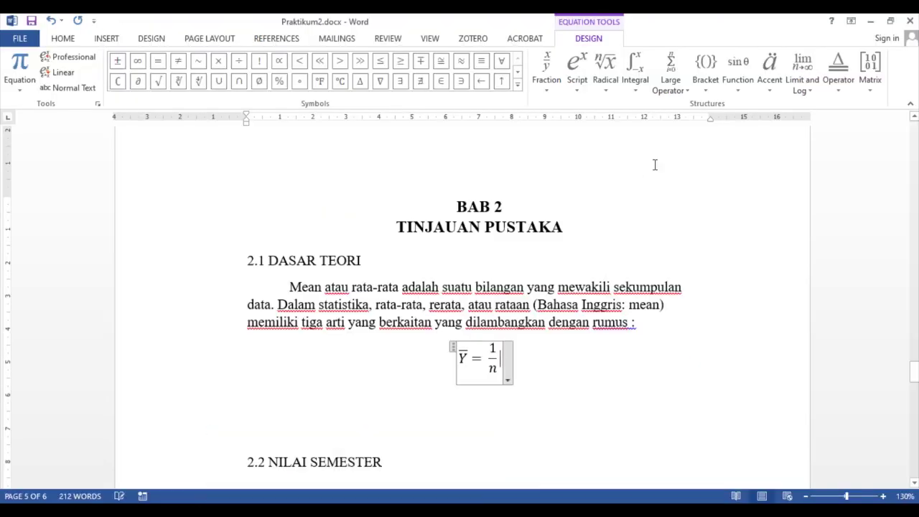
left_click(678, 91)
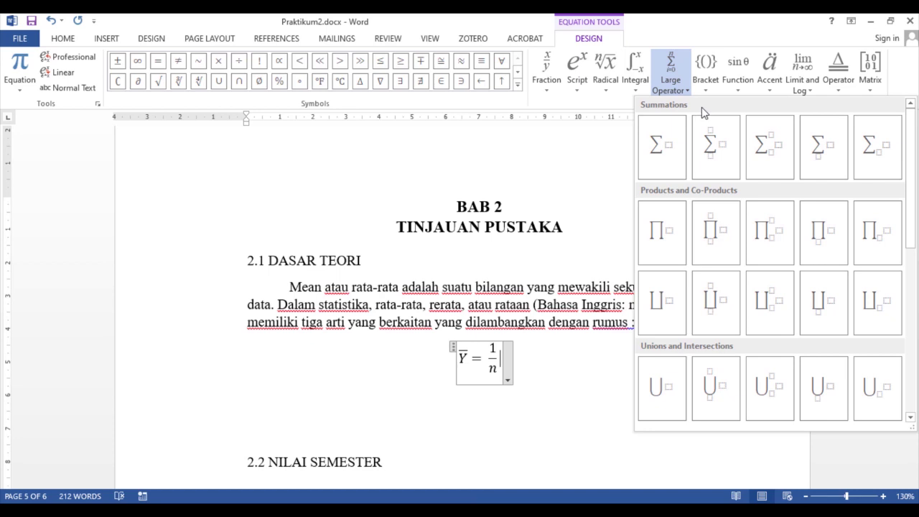
left_click(714, 162)
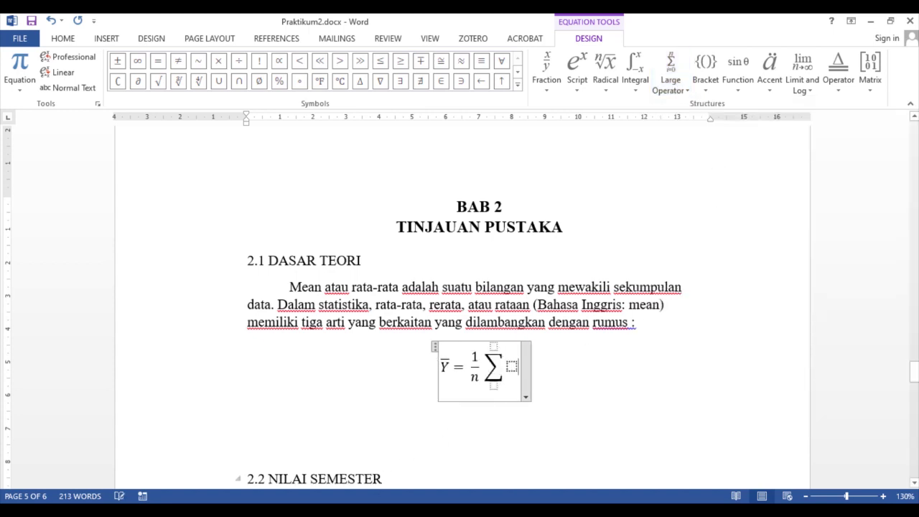
- Check the Wikipedia formula in Chrome and set the summation's upper limit to n and its lower limit to i=1
left_click(346, 511)
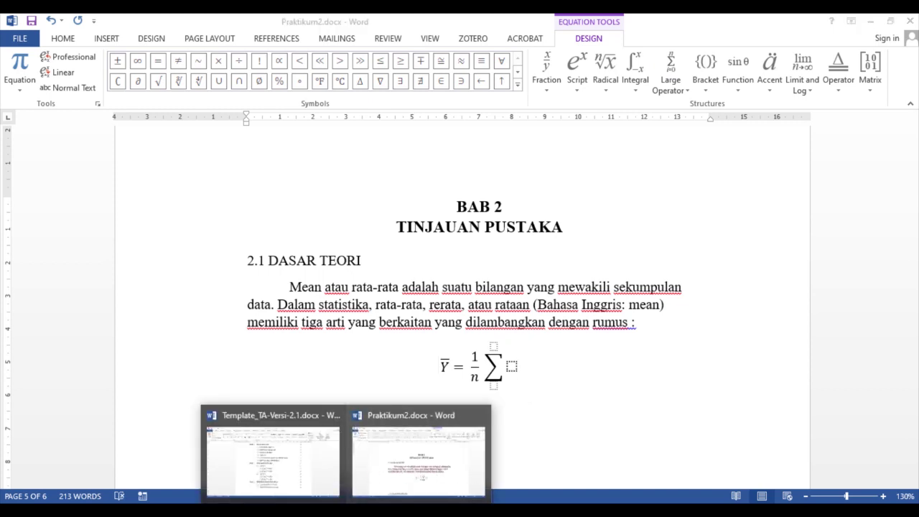
mouse_move(415, 491)
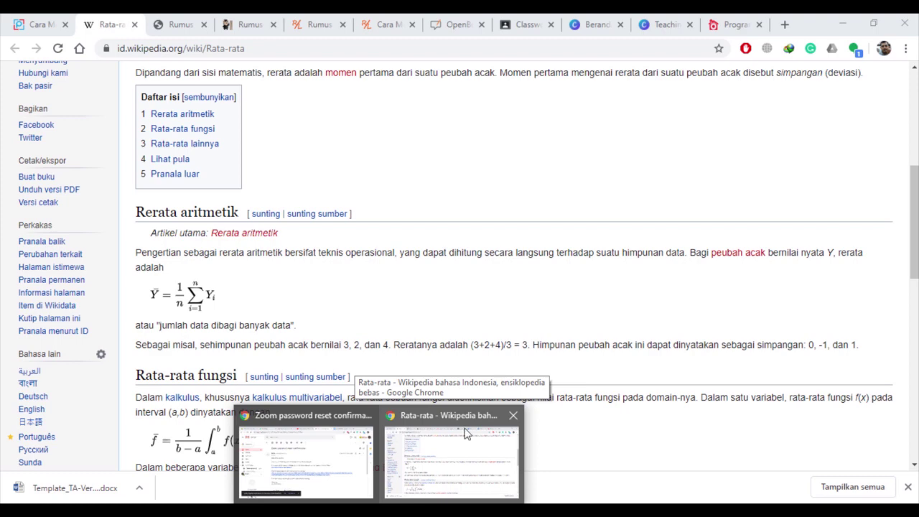
left_click(494, 350)
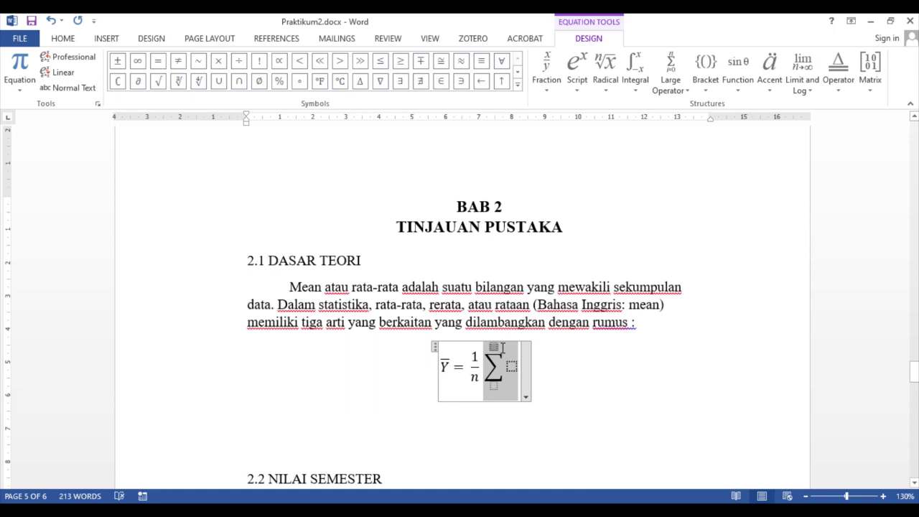
type("n")
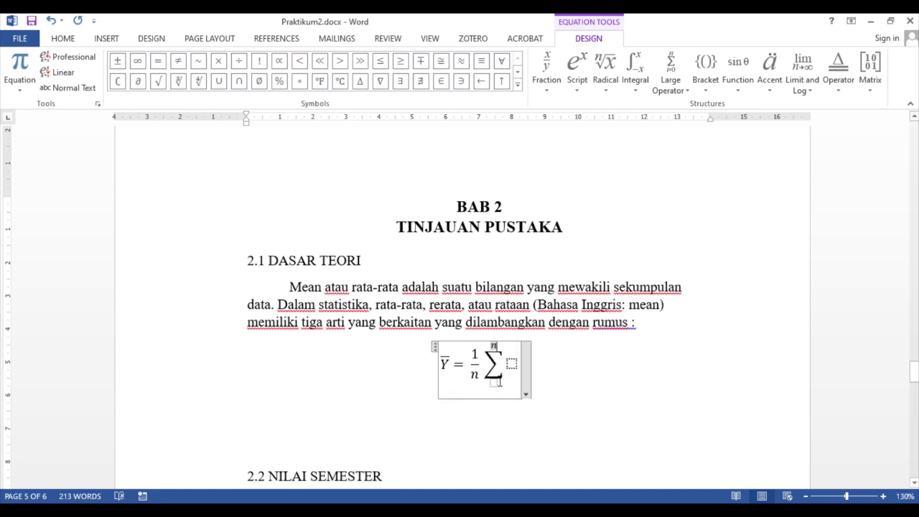
left_click(495, 383)
type("i=1")
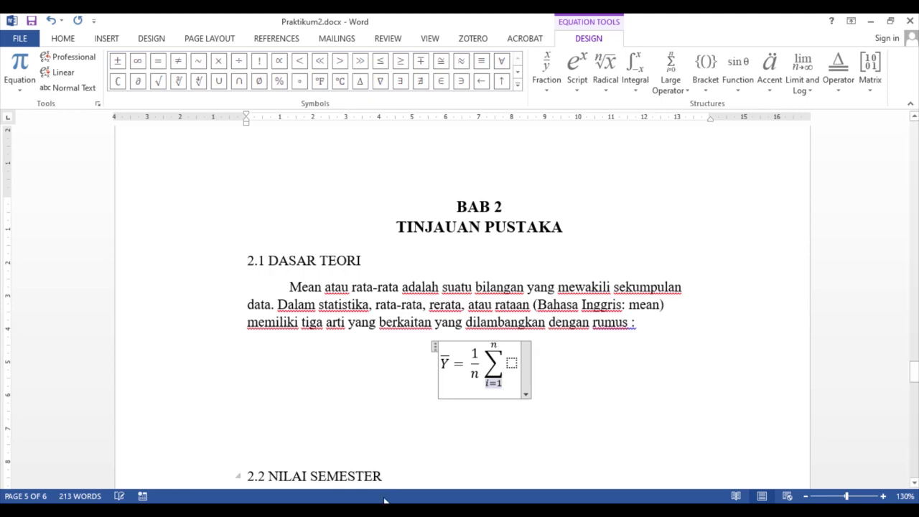
- Recheck the formula on Wikipedia in Chrome and fill the summation's placeholder with a subscript structure containing Y with subscript i
mouse_move(385, 512)
mouse_move(359, 476)
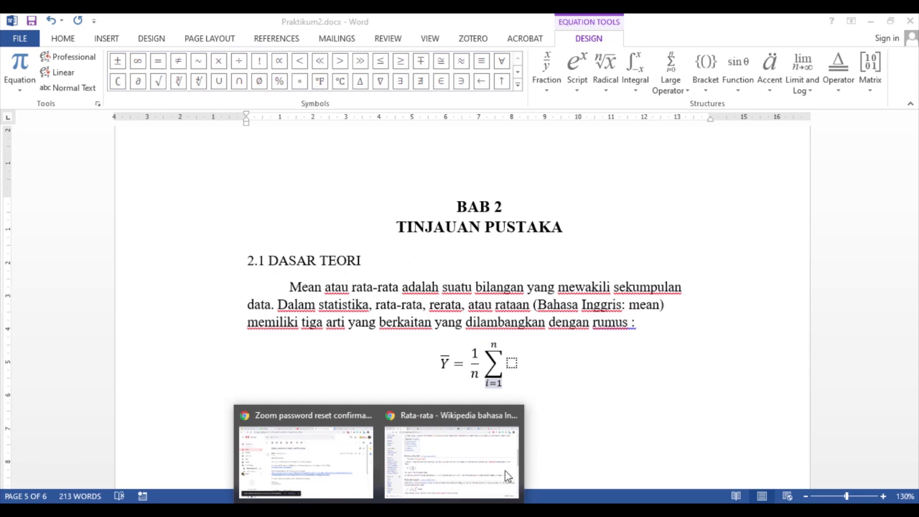
mouse_move(508, 477)
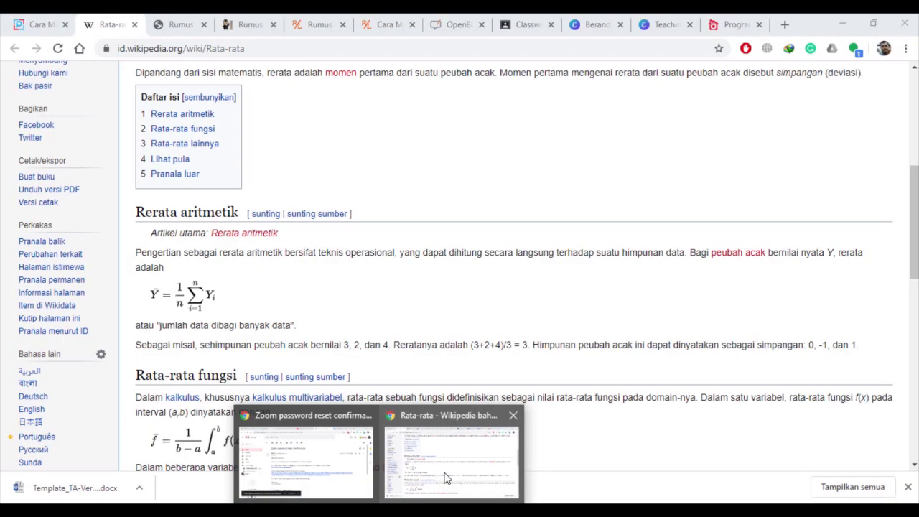
left_click(445, 476)
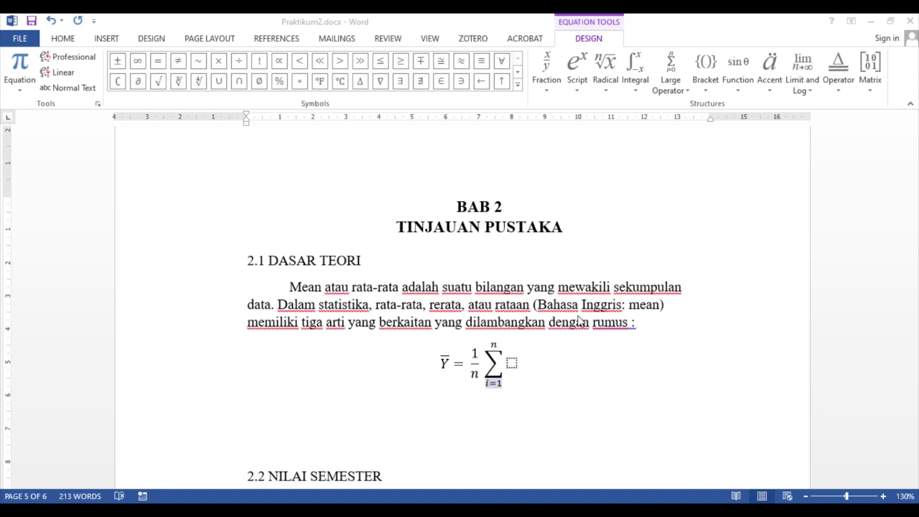
left_click(583, 94)
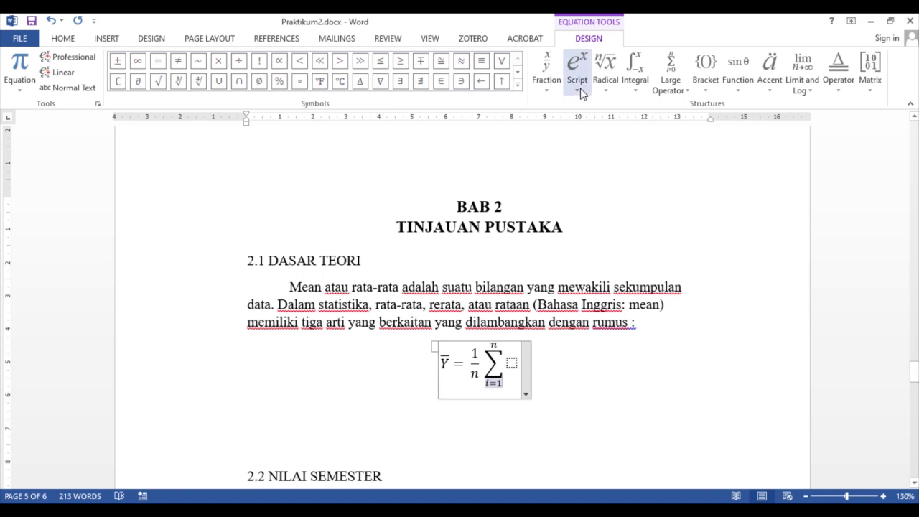
left_click(580, 92)
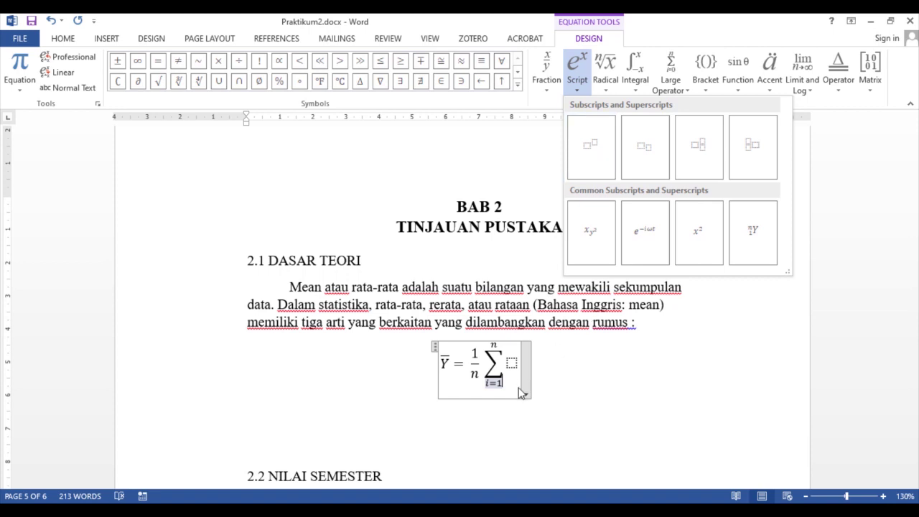
left_click(512, 363)
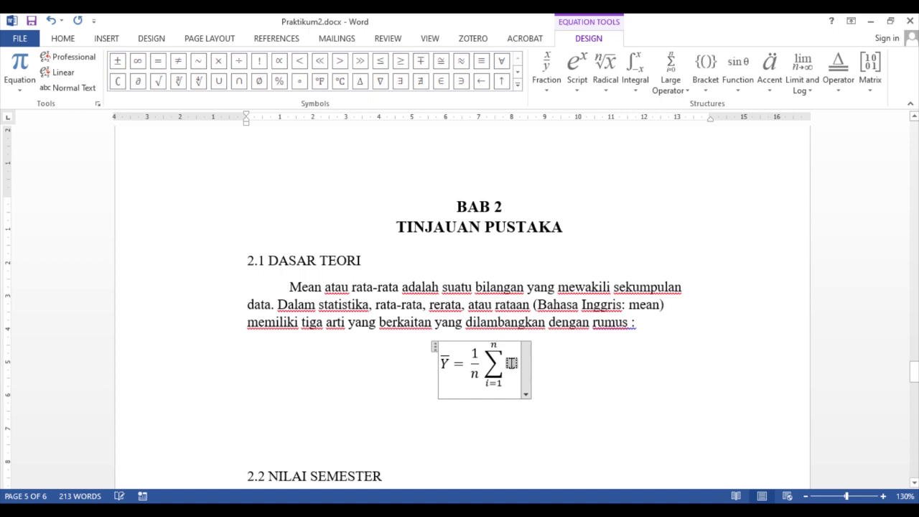
left_click(579, 90)
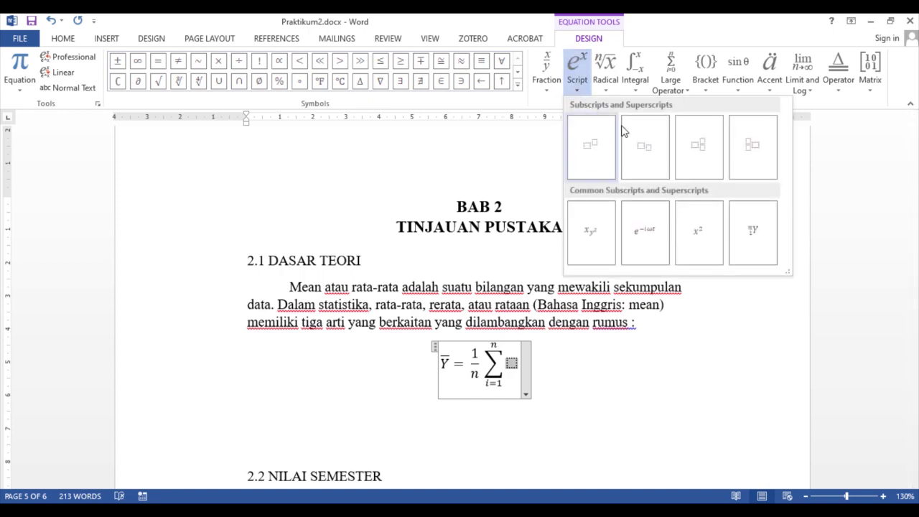
left_click(646, 152)
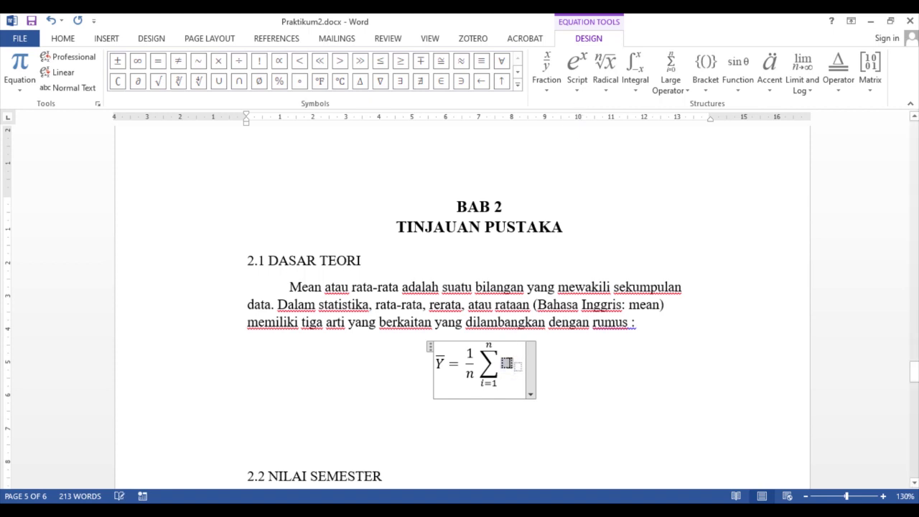
type("Y_")
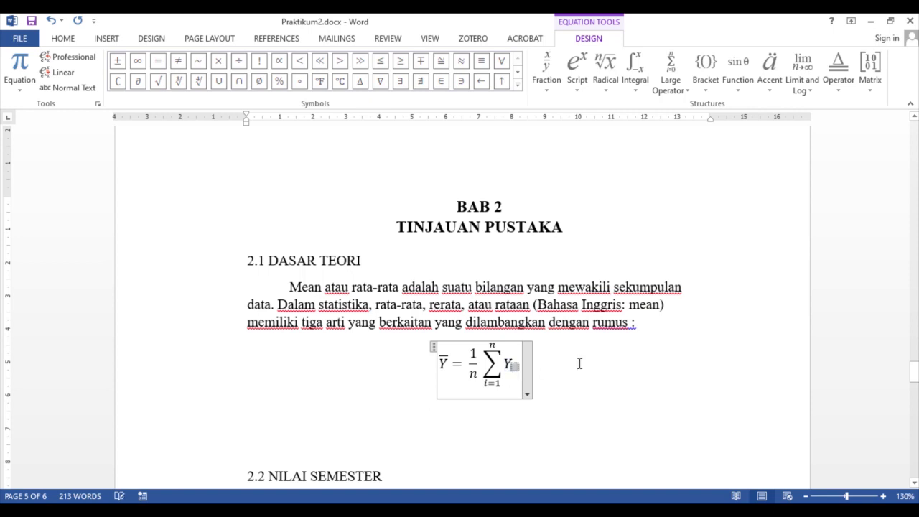
type("i")
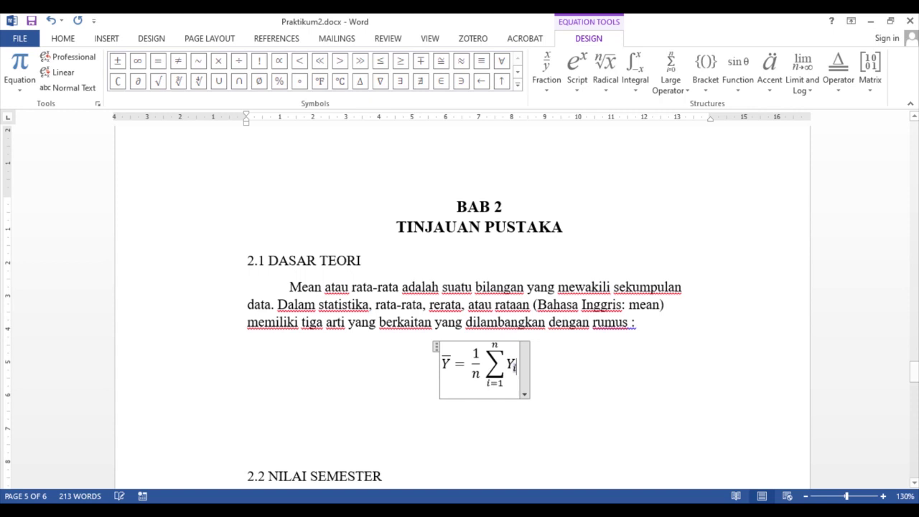
- Compare the completed equation with the Rerata aritmetik formula on Wikipedia in Chrome, then return to Praktikum2.docx and leave the equation
mouse_move(467, 472)
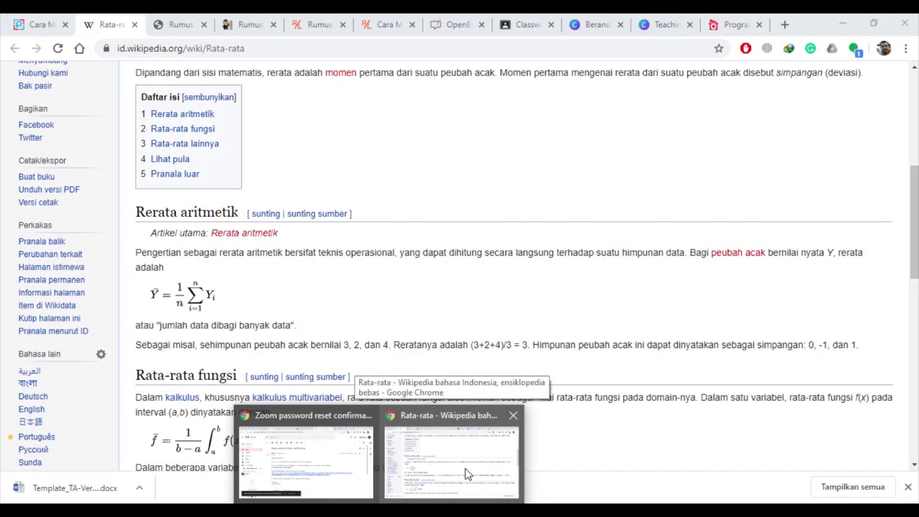
left_click(466, 474)
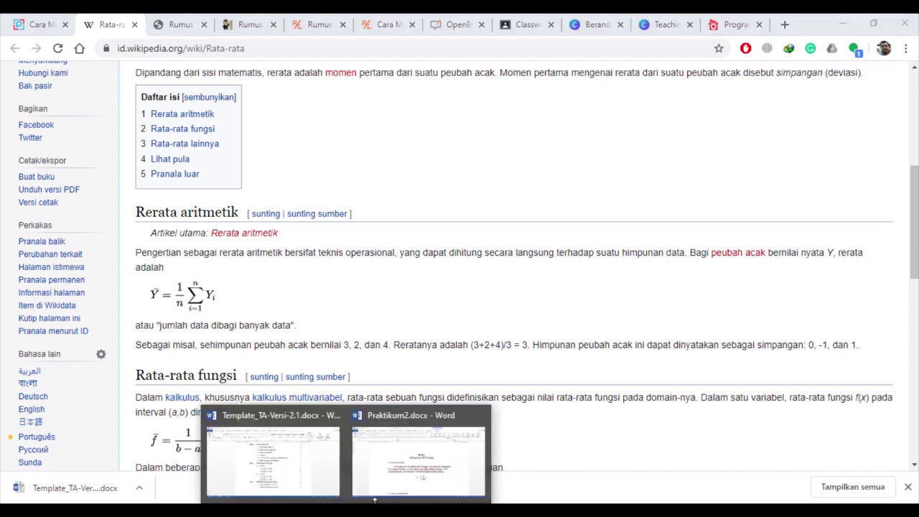
left_click(422, 493)
left_click(557, 377)
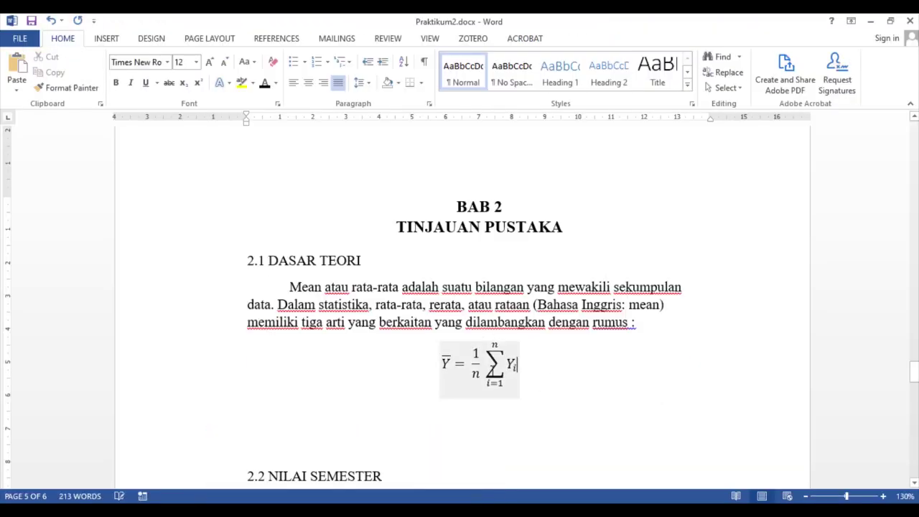
- Left-align the mean equation below the definition paragraph
left_click(490, 367)
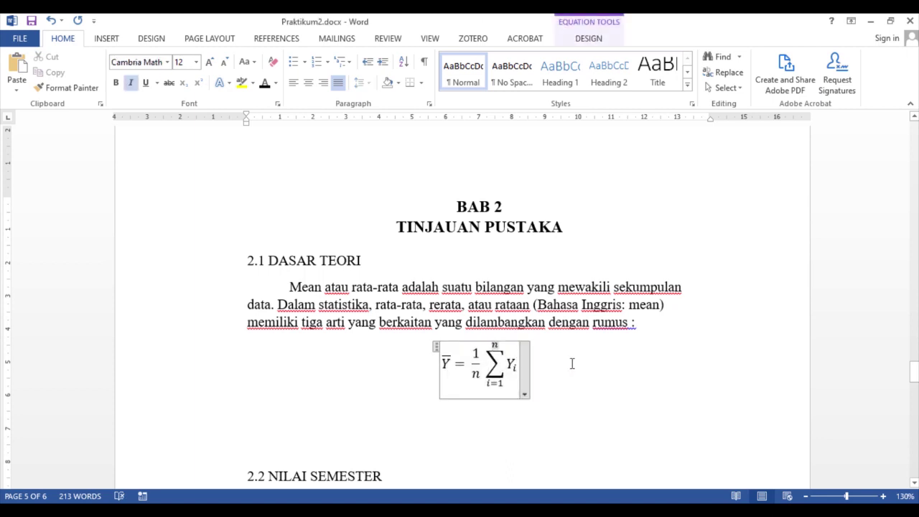
left_click(293, 83)
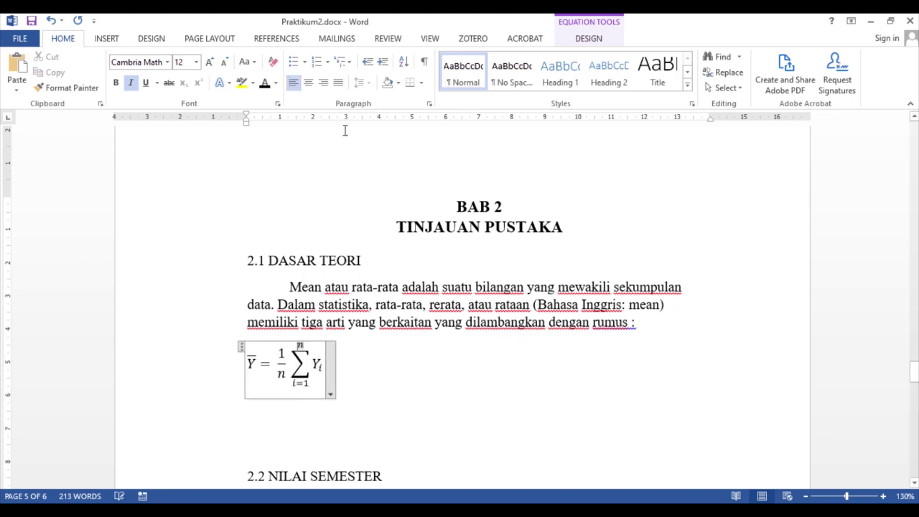
left_click(308, 83)
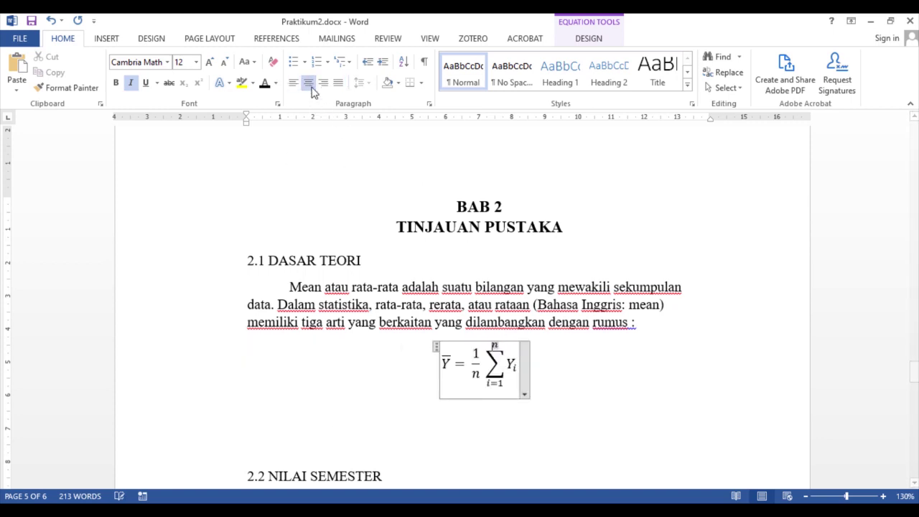
left_click(293, 84)
left_click(390, 375)
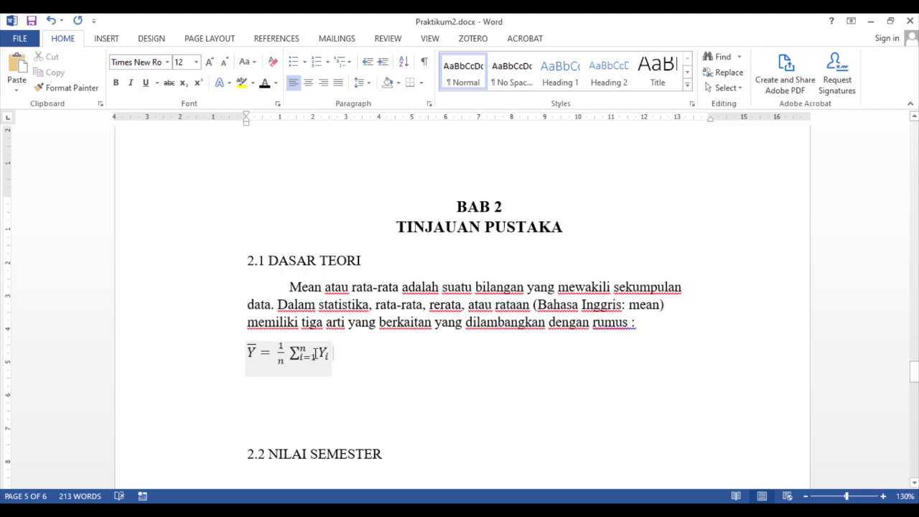
key("ctrl+z")
left_click(376, 360)
left_click(376, 359)
double_click(375, 360)
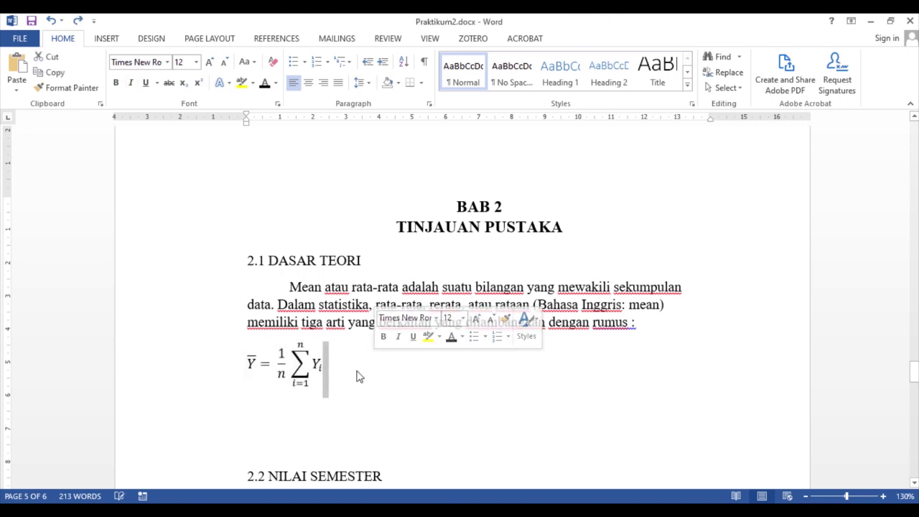
left_click(354, 371)
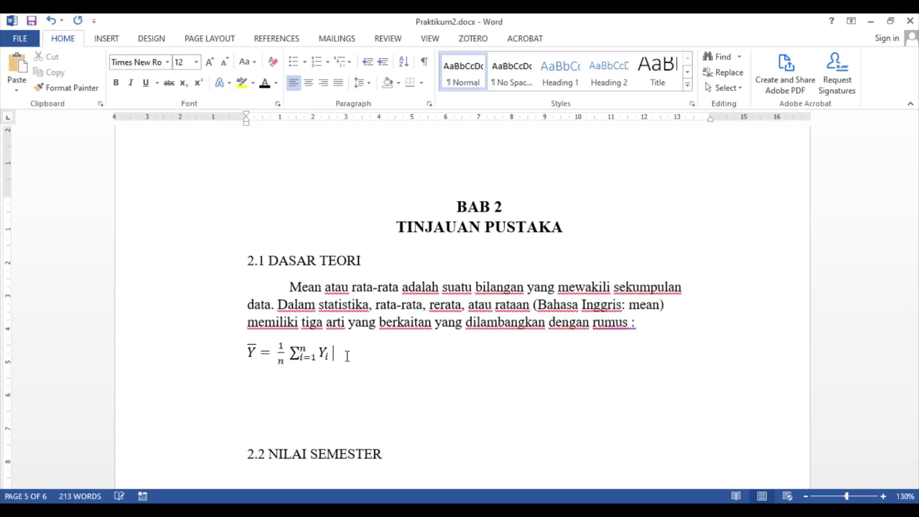
key("BackSpace")
type("atau")
key("BackSpace")
key("BackSpace")
key("BackSpace")
key("BackSpace")
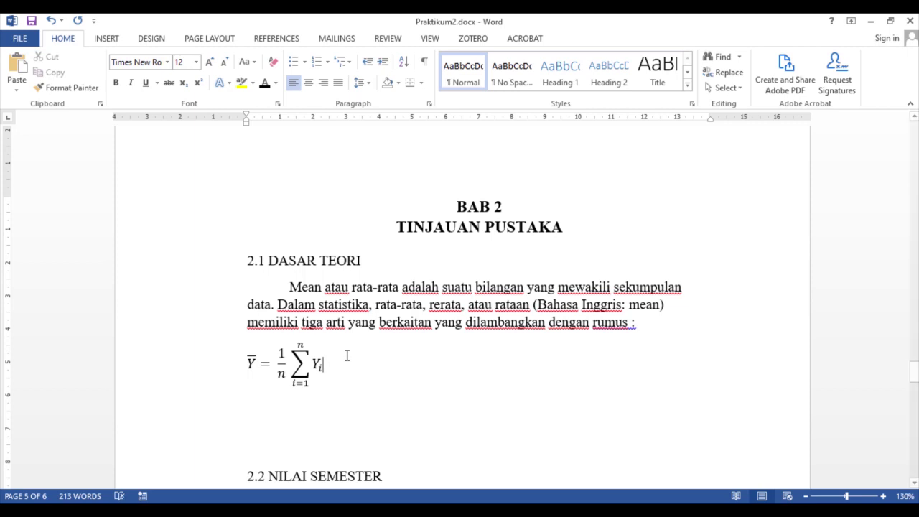
left_click(293, 365)
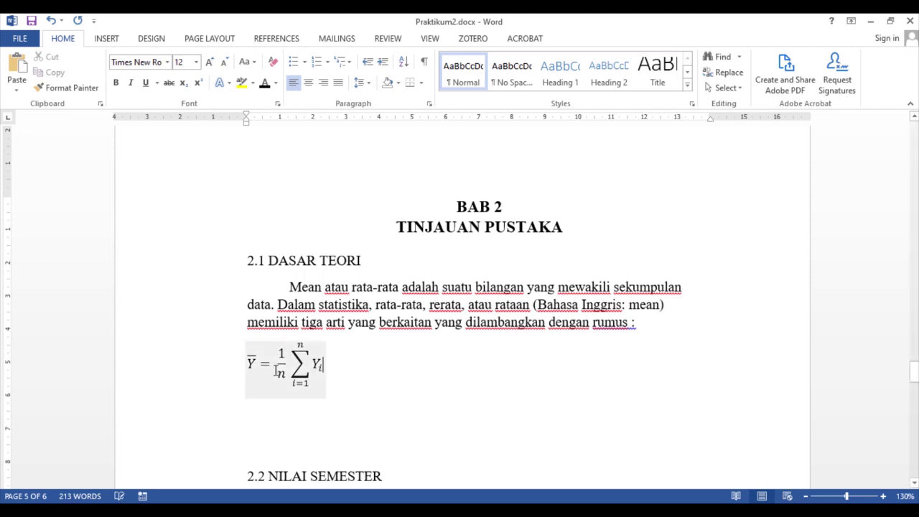
left_click(423, 376)
key("Left")
left_click(387, 373)
key("Left")
left_click(364, 381)
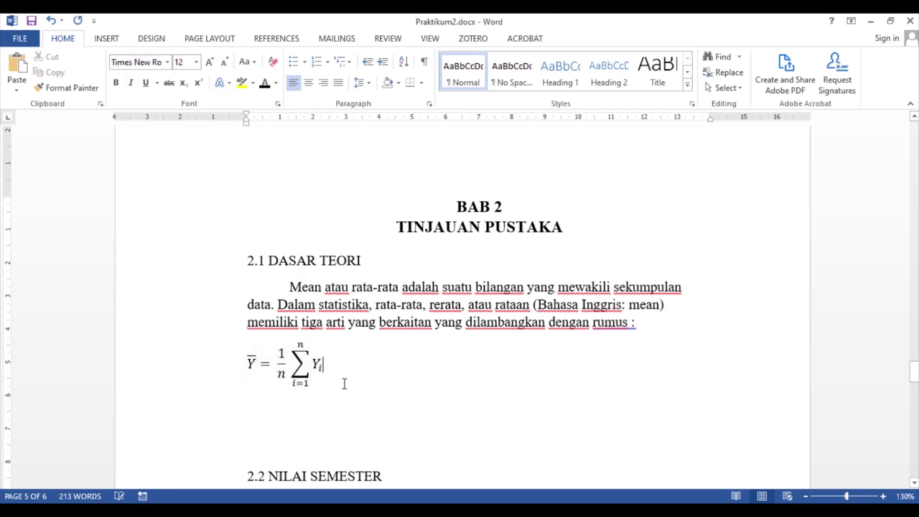
- Add the word Atau on the line below the mean equation and insert a new empty equation after it
left_click(271, 385)
left_click(252, 415)
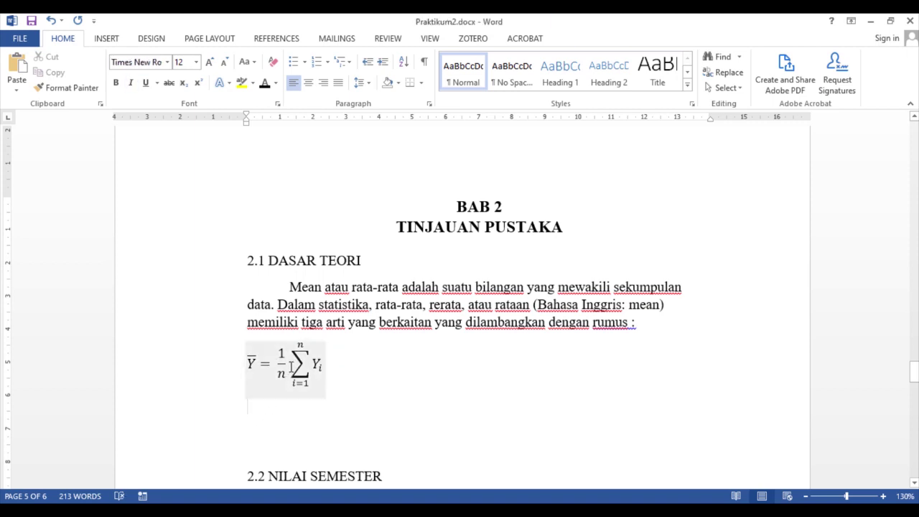
left_click(263, 355)
left_click(256, 426)
left_click(263, 415)
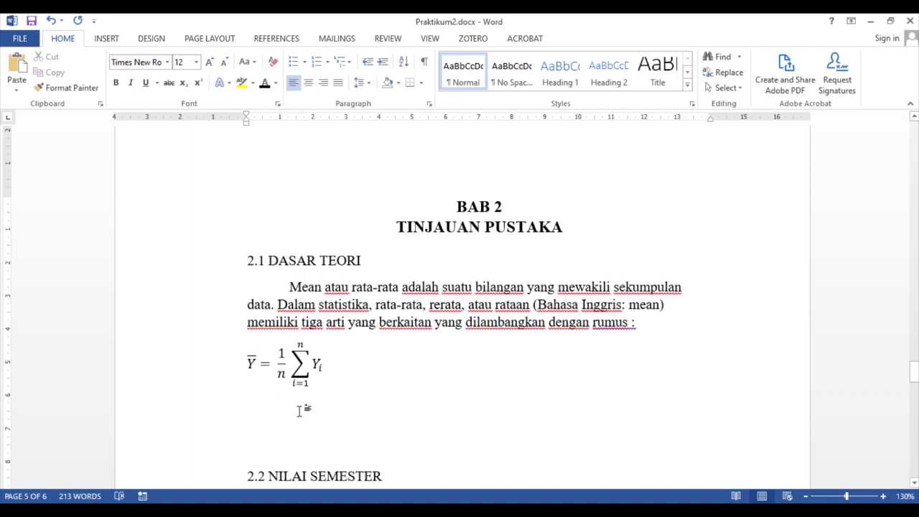
type("Atau")
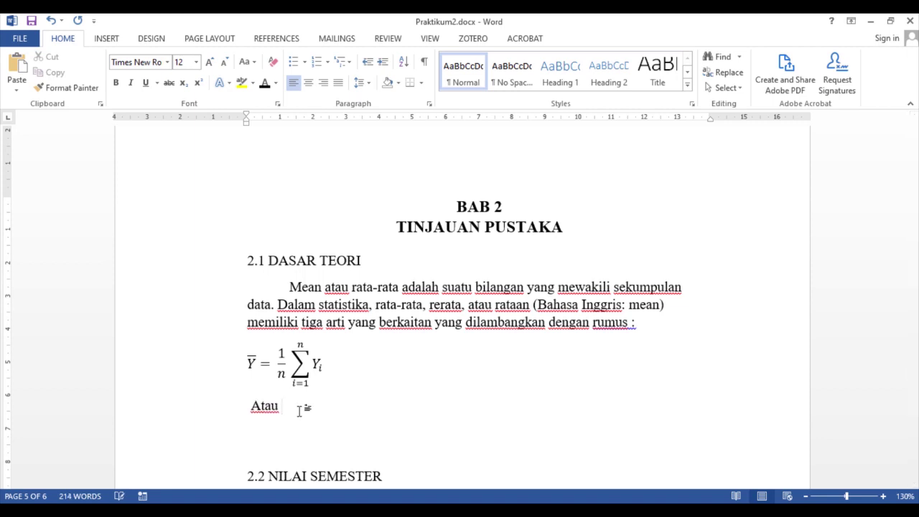
left_click(106, 38)
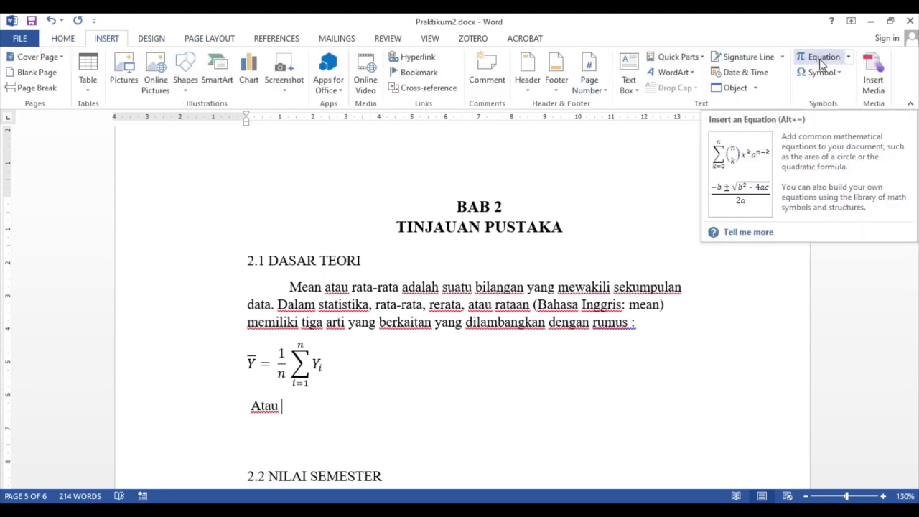
left_click(820, 59)
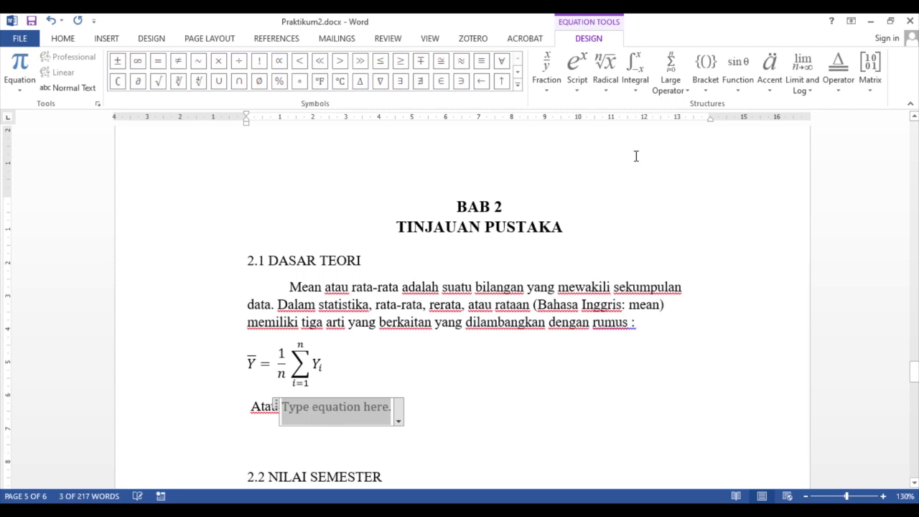
- Enter Y under an overbar in the new equation, followed by an equals sign outside the overbar
left_click(775, 92)
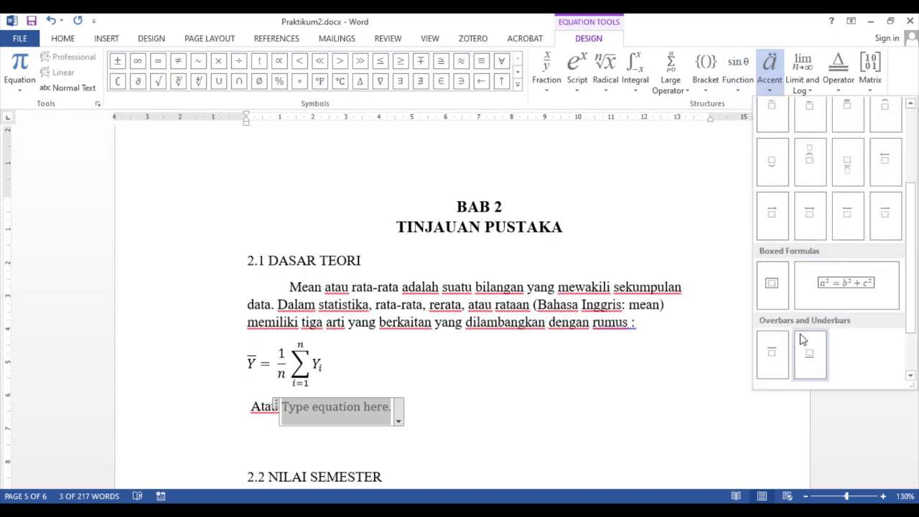
left_click(778, 363)
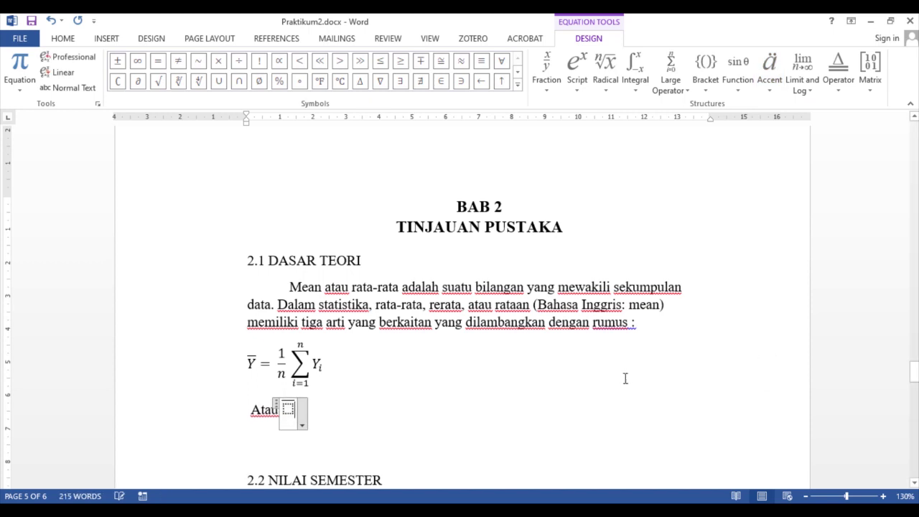
left_click(288, 406)
type("Y")
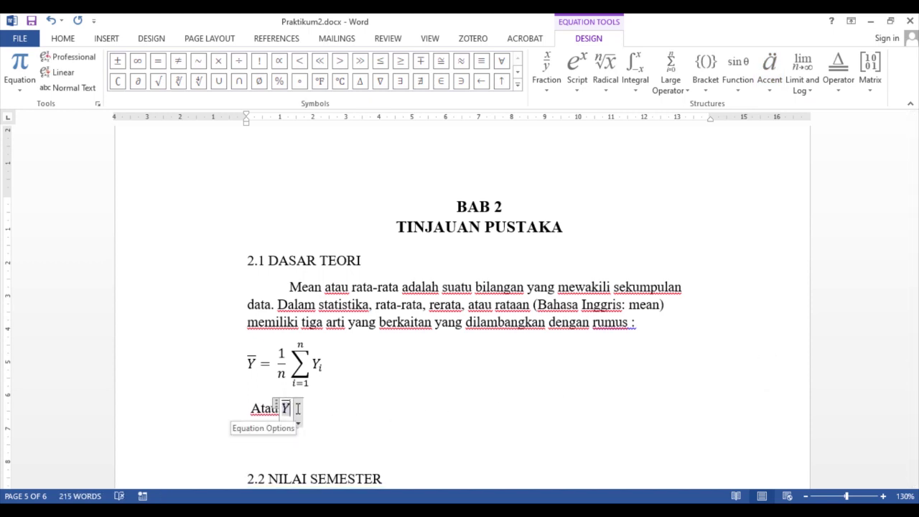
type(" =")
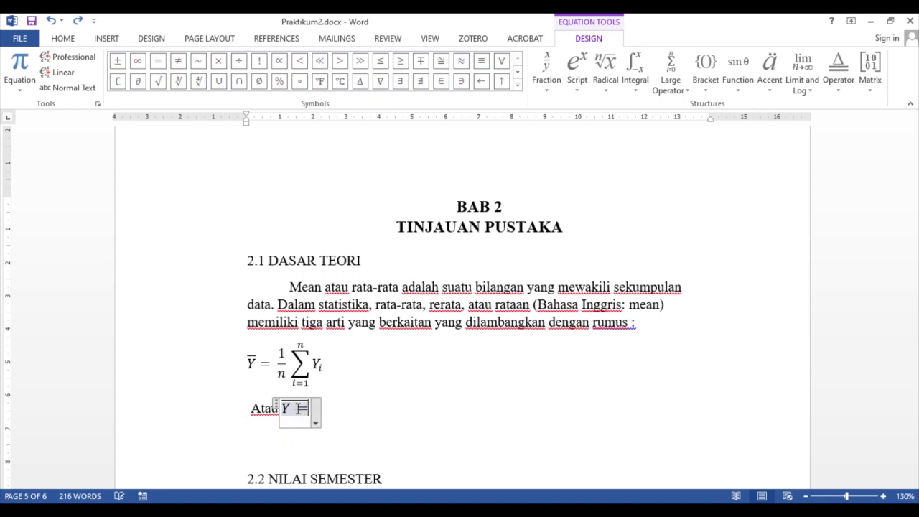
key("BackSpace")
key("BackSpace")
key("BackSpace")
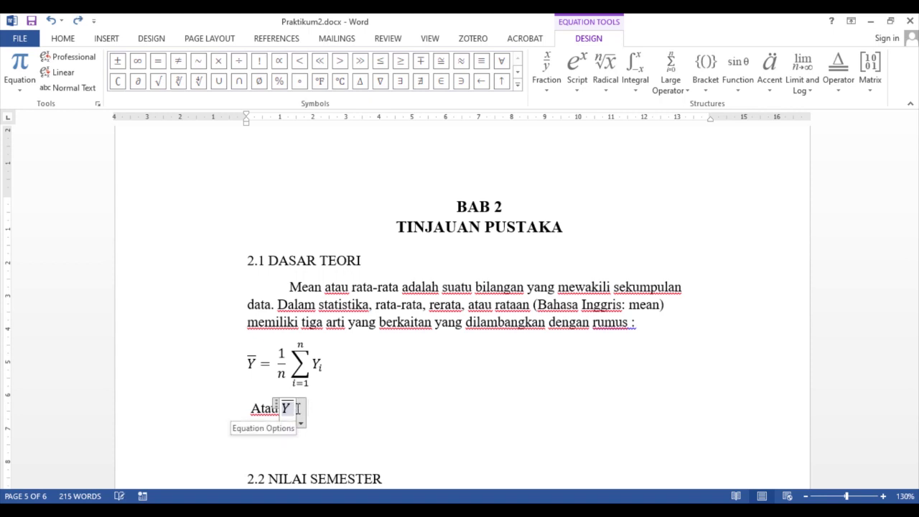
left_click(298, 409)
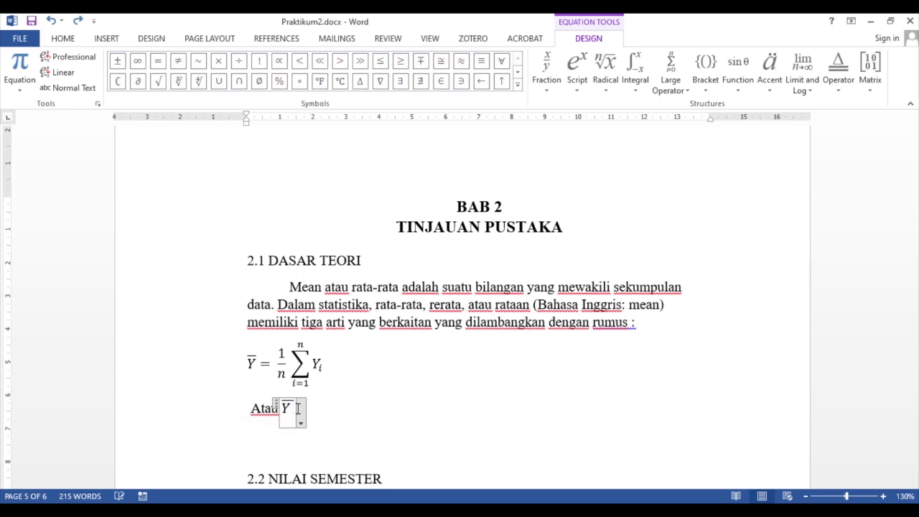
type("=")
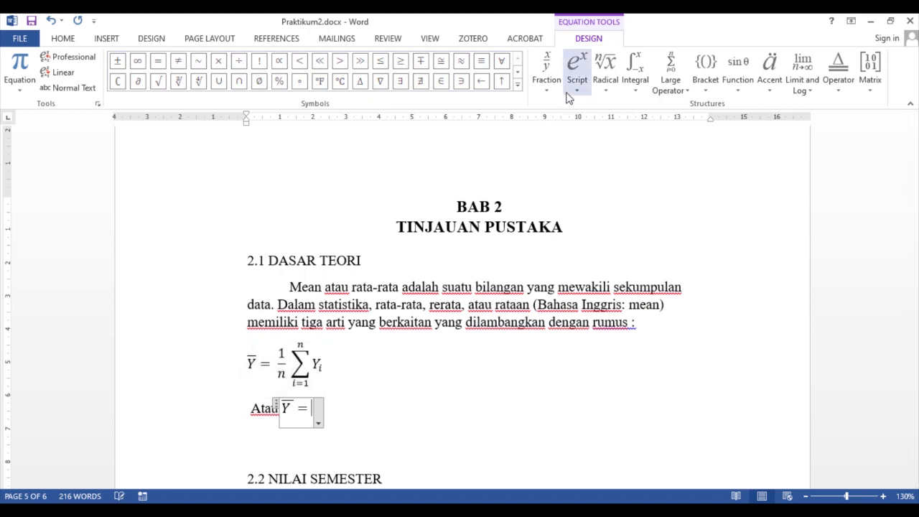
- Insert a stacked fraction after the equals sign and put a summation with upper and lower limits in its numerator
left_click(547, 85)
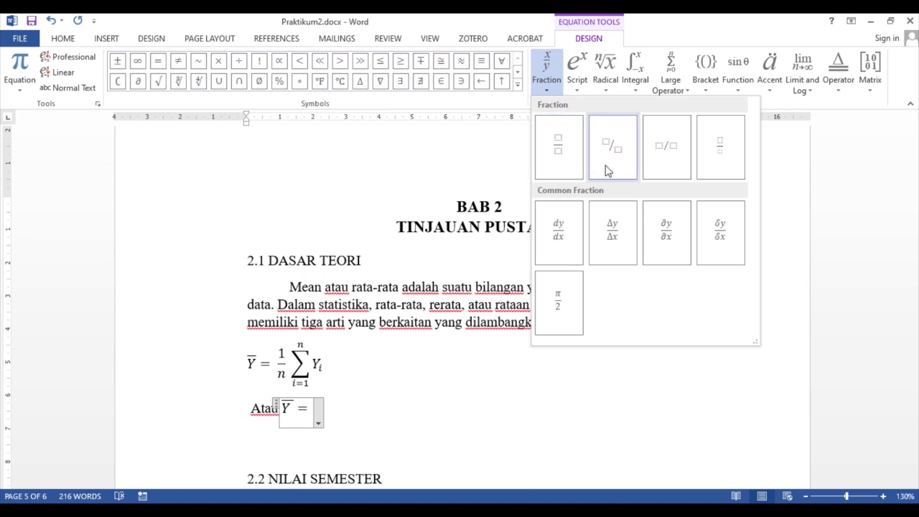
left_click(566, 171)
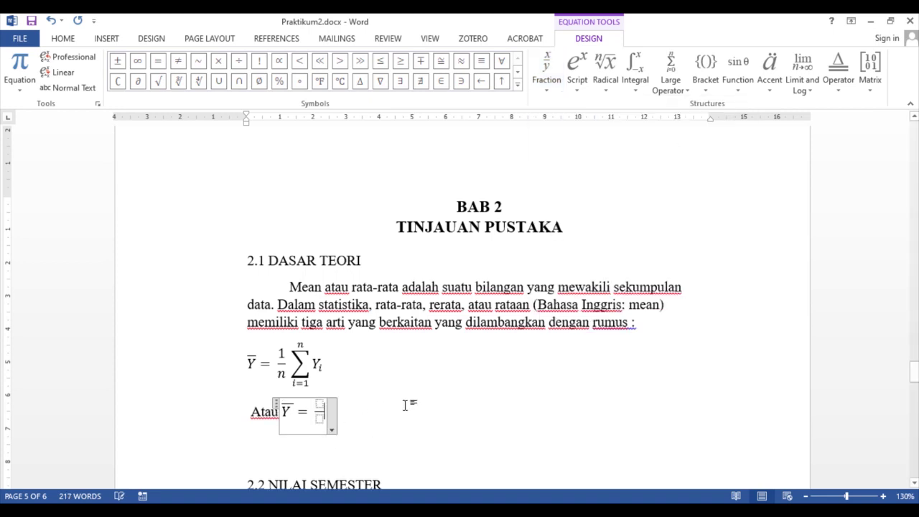
left_click(318, 403)
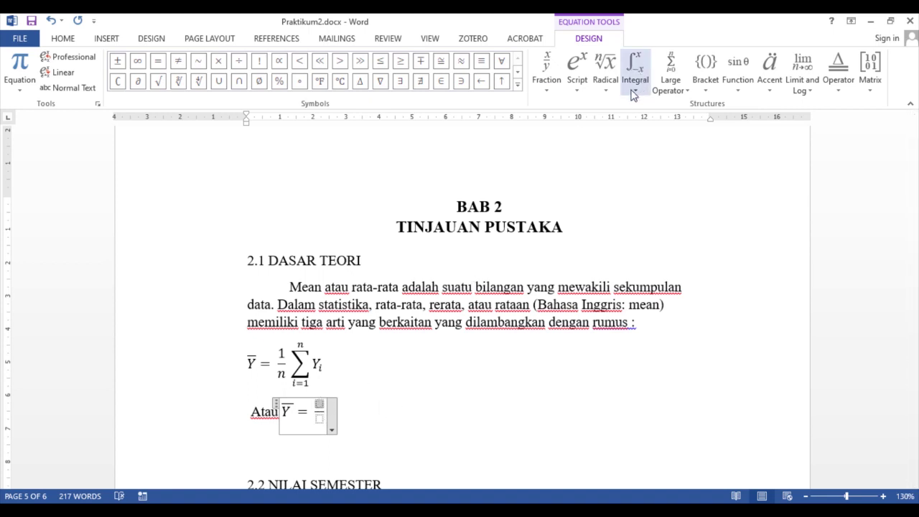
left_click(675, 90)
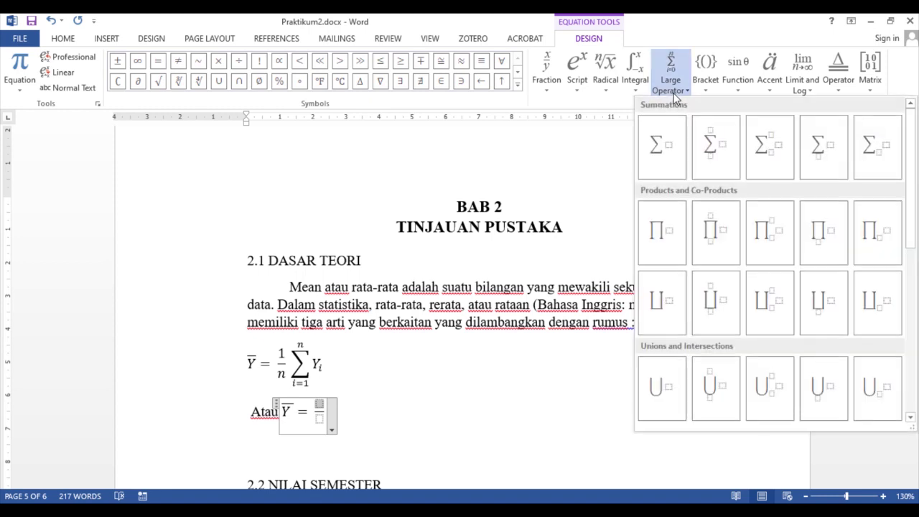
left_click(713, 147)
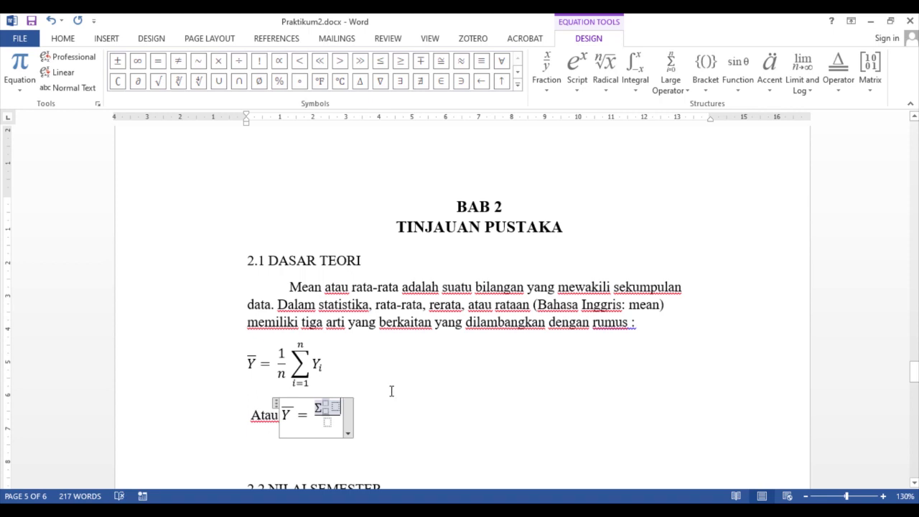
key("ctrl+z")
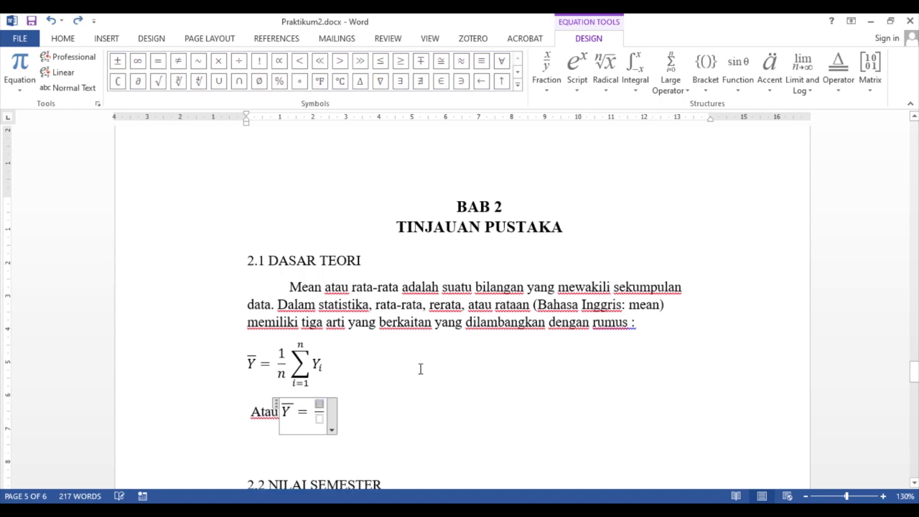
left_click(686, 89)
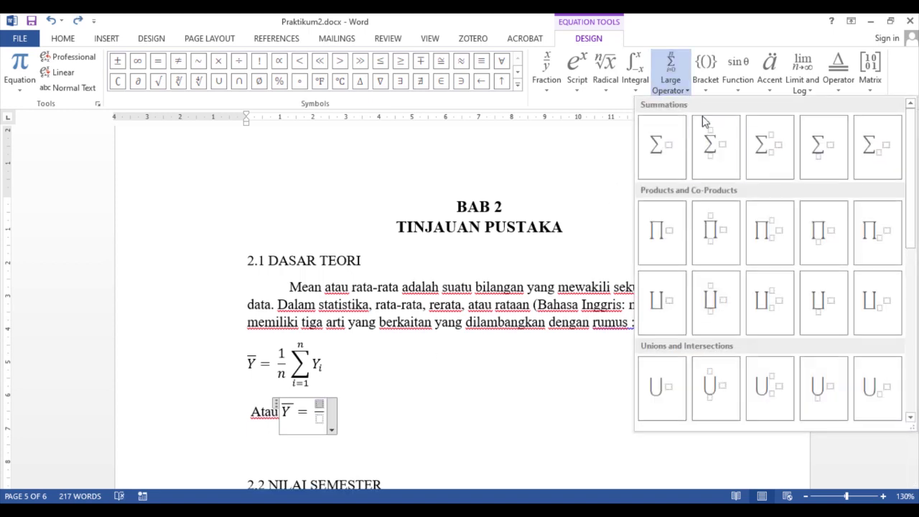
left_click(709, 147)
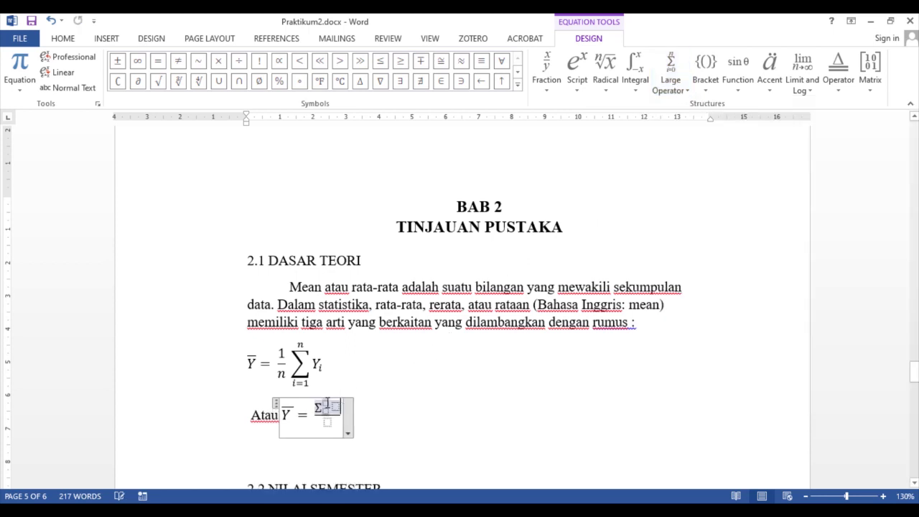
- Set the numerator summation's upper limit to n and lower limit to i=1, and enter Y as its term
double_click(328, 404)
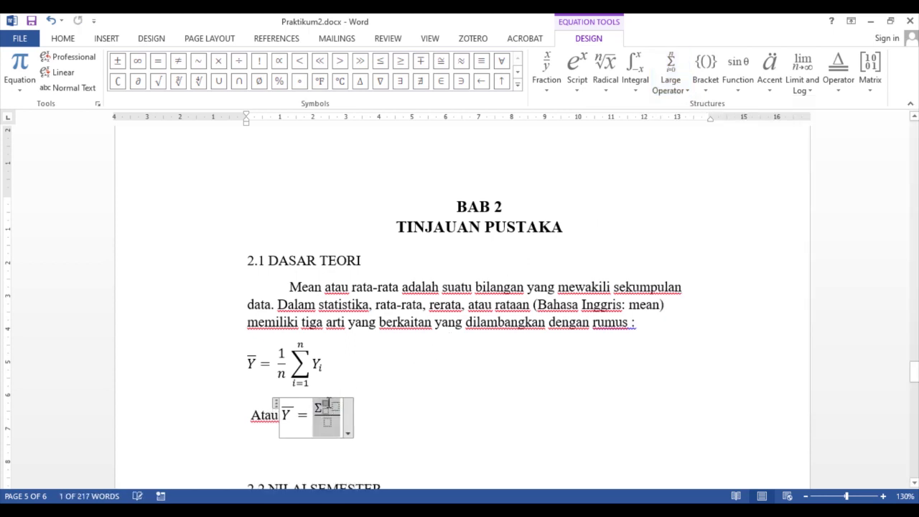
left_click(330, 408)
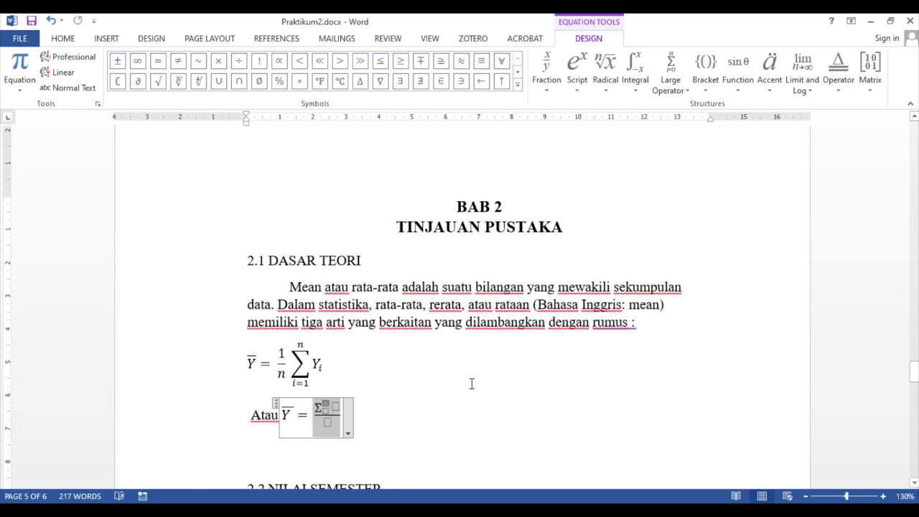
type("n")
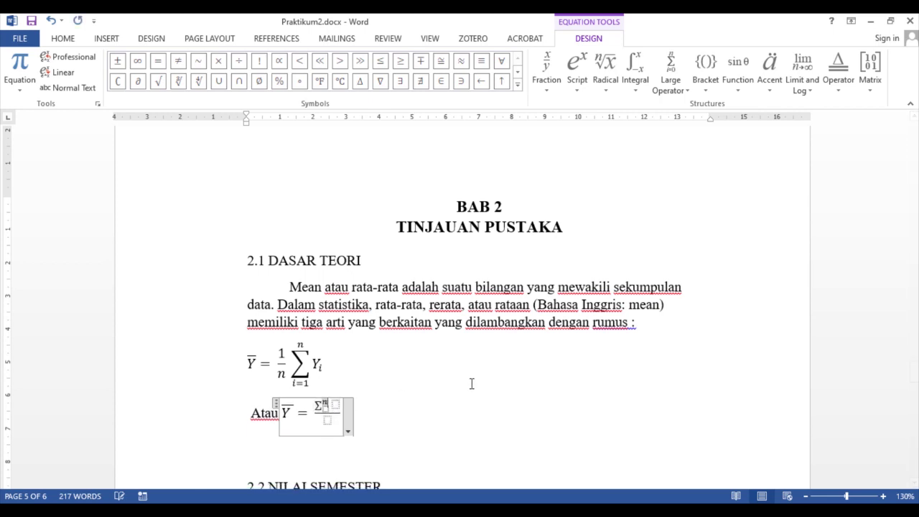
left_click(325, 408)
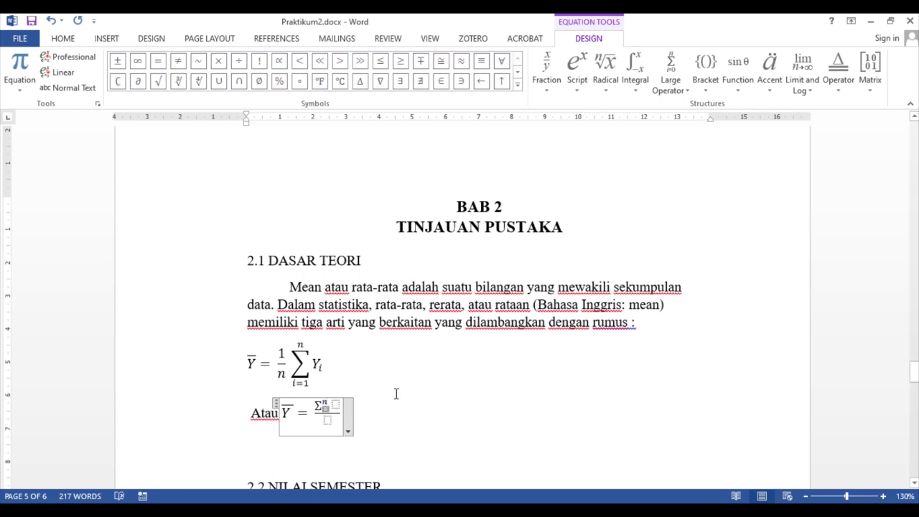
type("i=1")
key("Right")
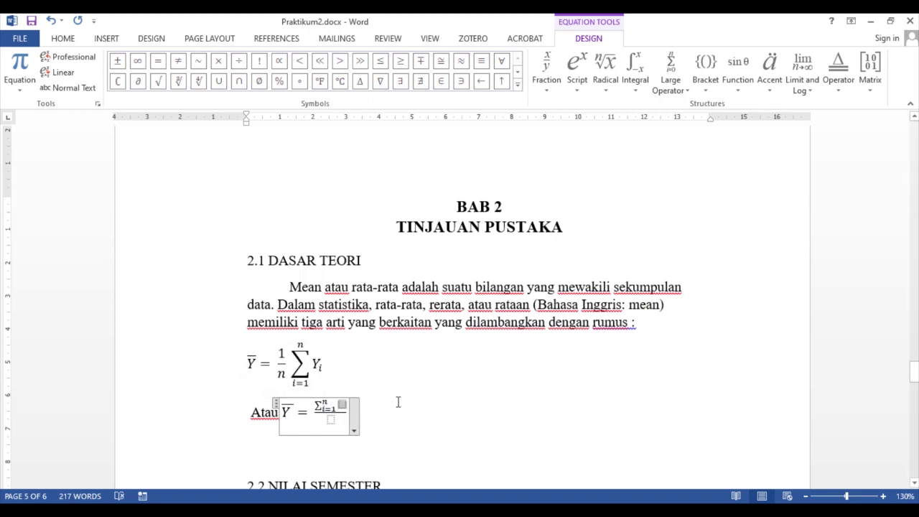
type("Y")
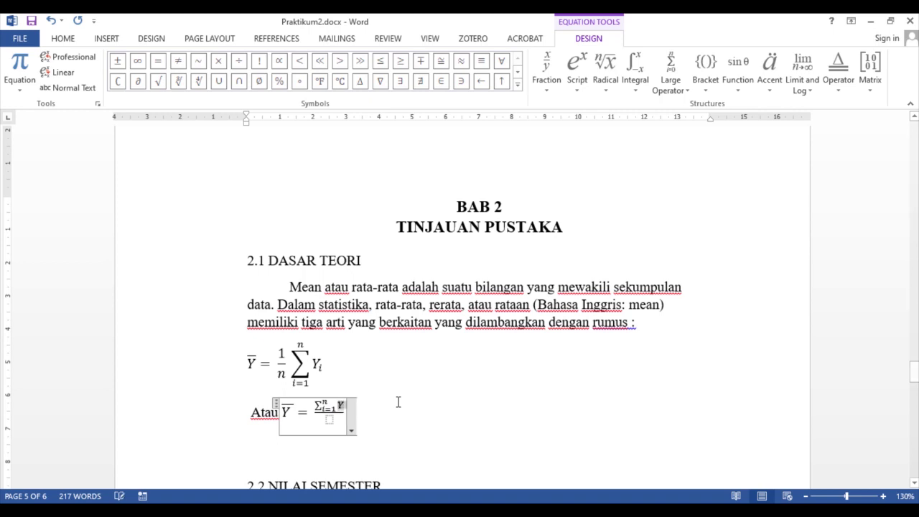
- Replace the numerator summation's term with Y subscripted by i, and enter n as the fraction's denominator
type("_")
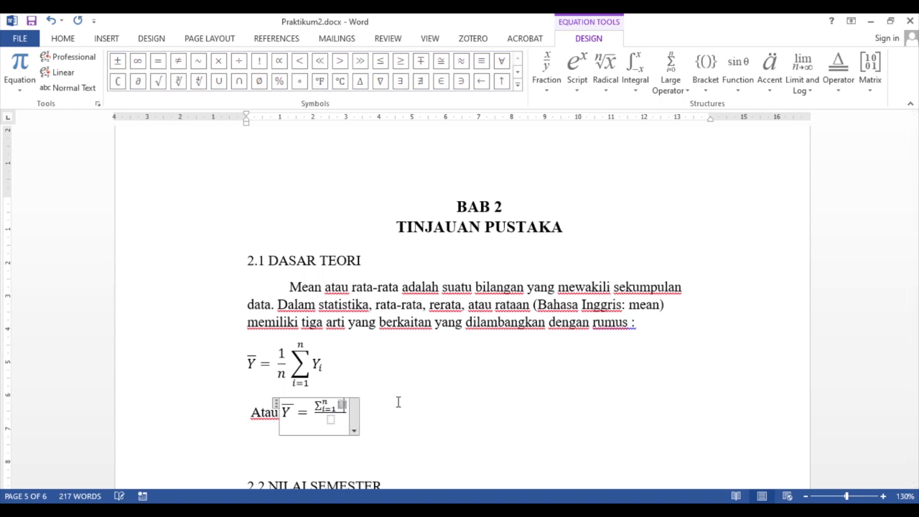
left_click(579, 92)
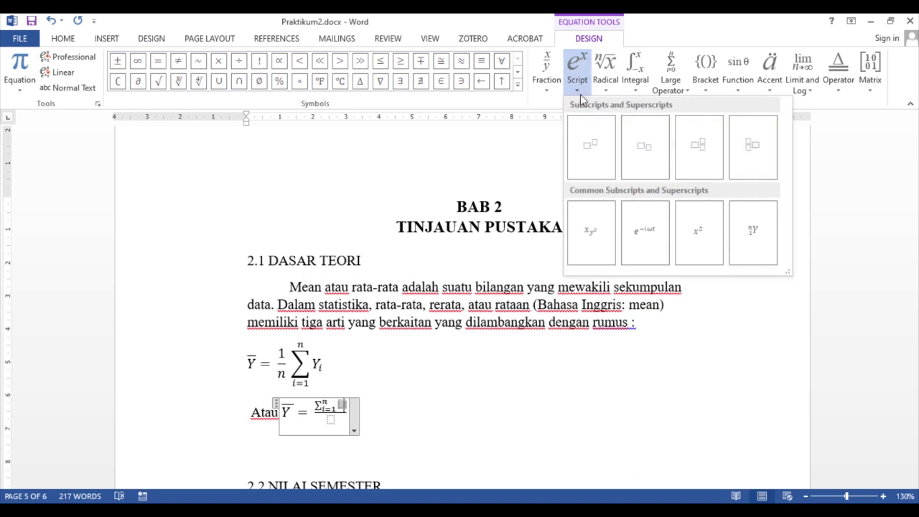
left_click(636, 162)
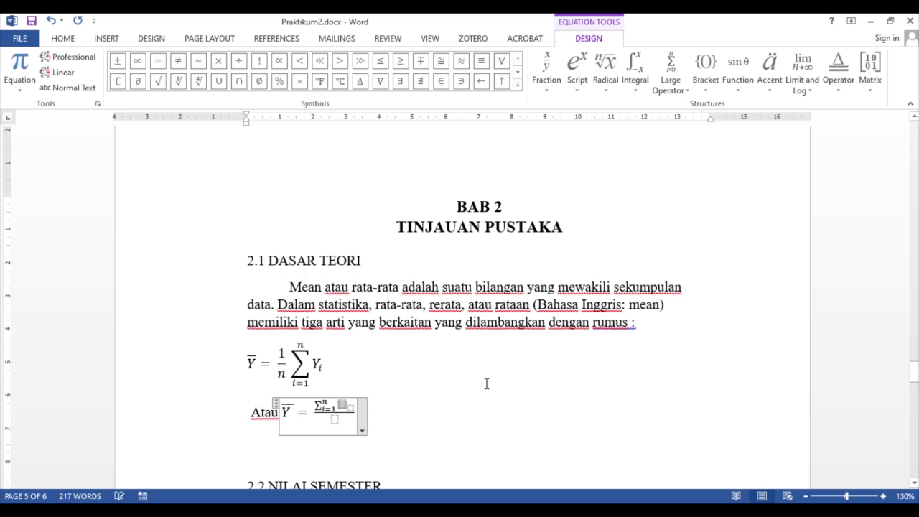
type("Y")
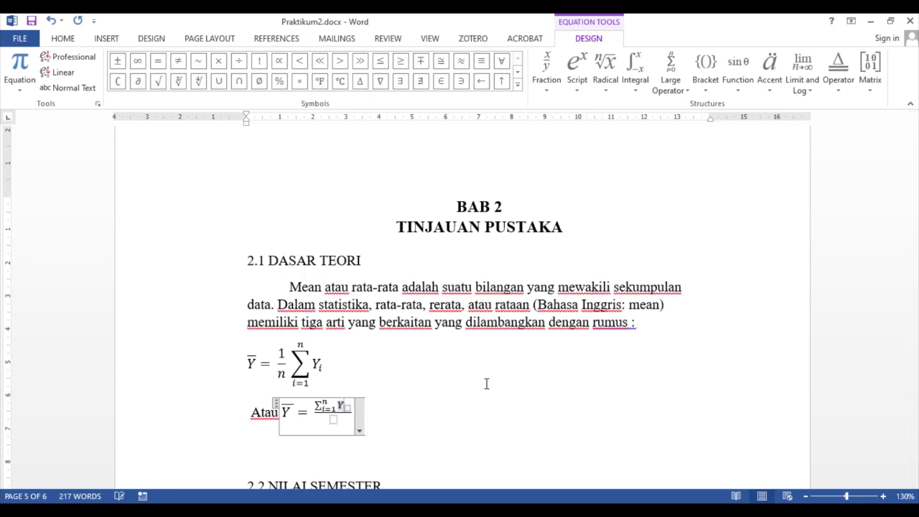
key("Right")
type("i")
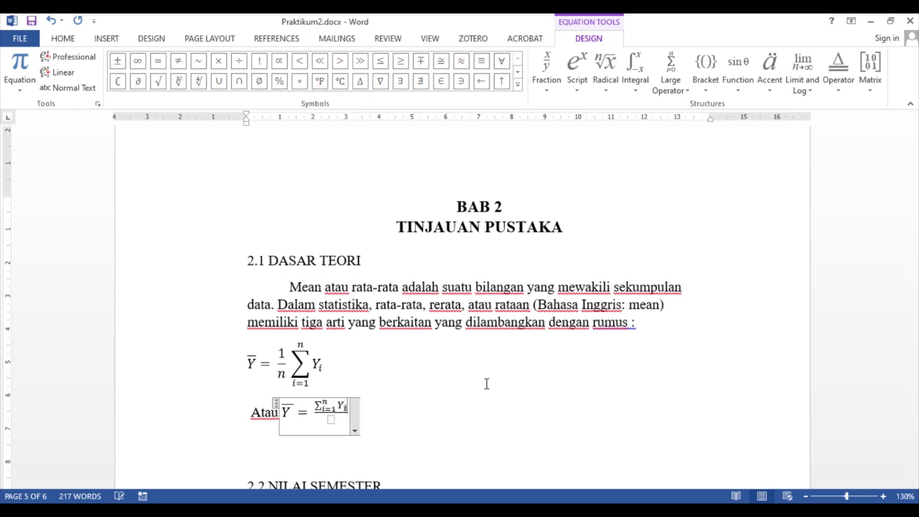
left_click(332, 420)
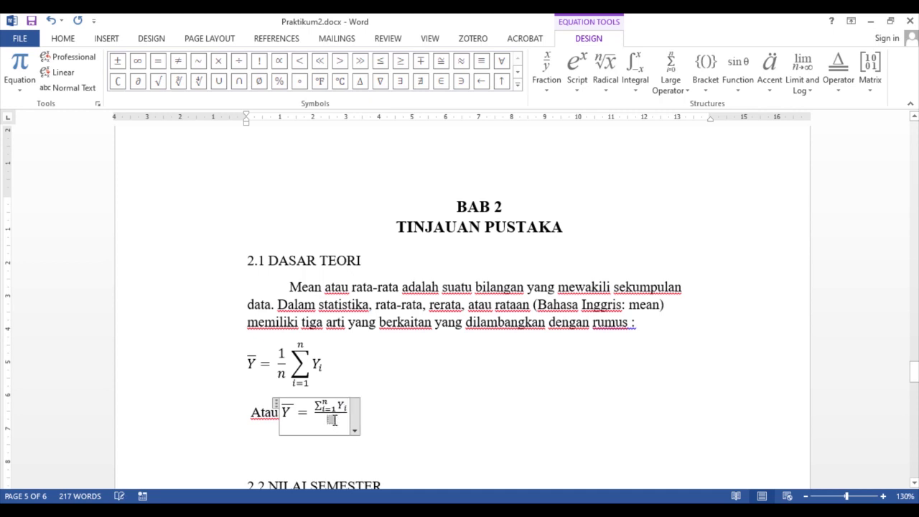
type("n")
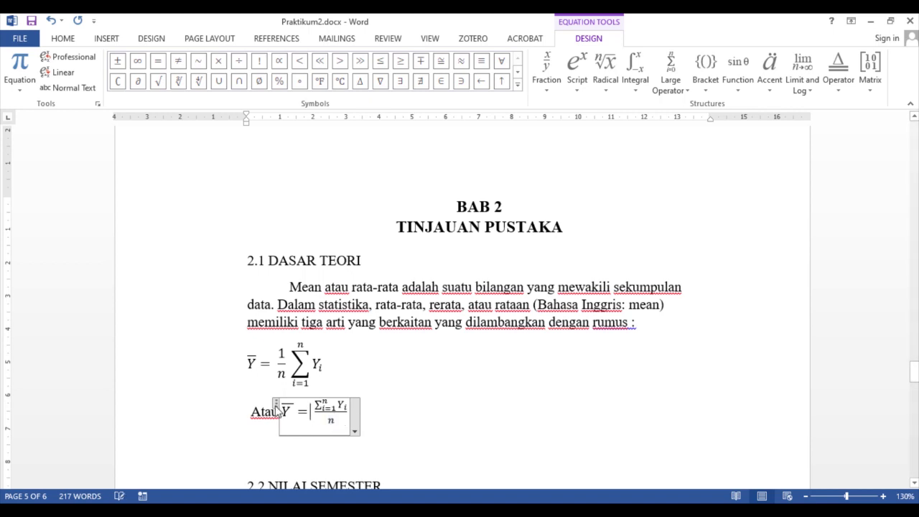
- Increase the font size of the whole second mean equation after Atau to 16
left_click(302, 420)
left_click_drag(276, 411, 353, 409)
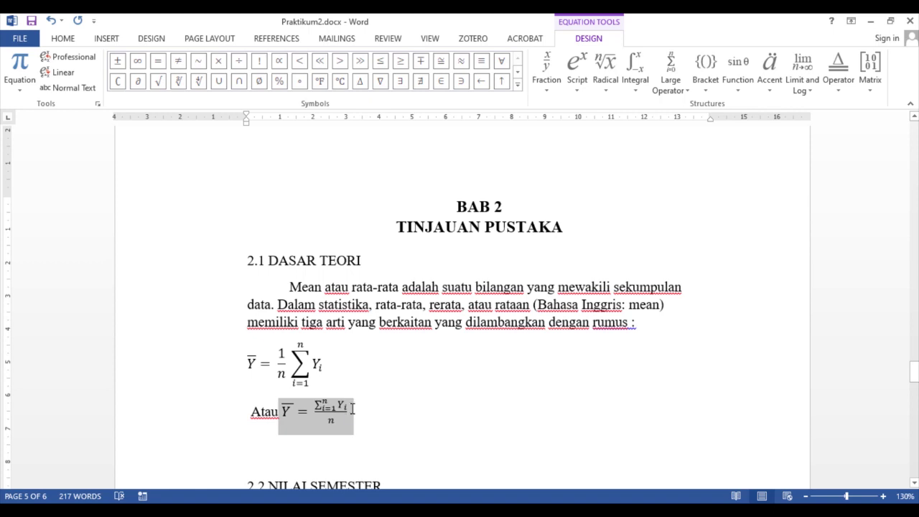
left_click(63, 38)
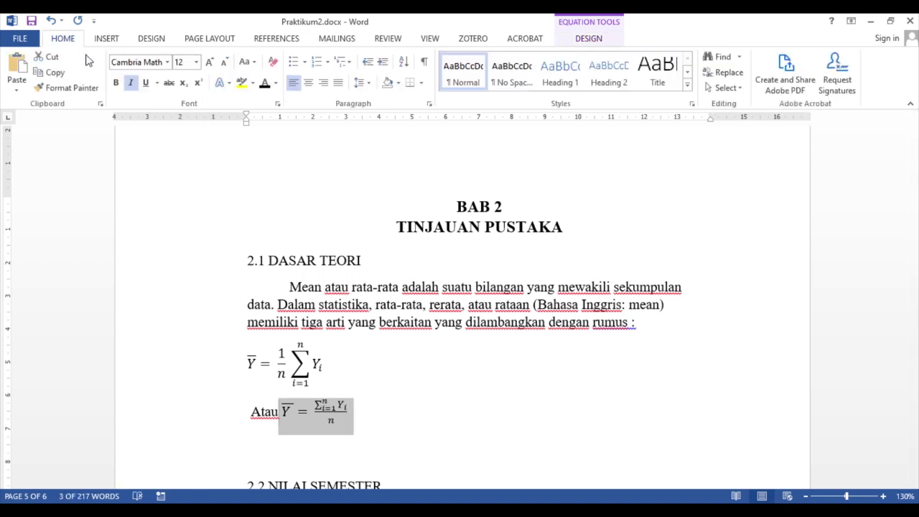
left_click(209, 62)
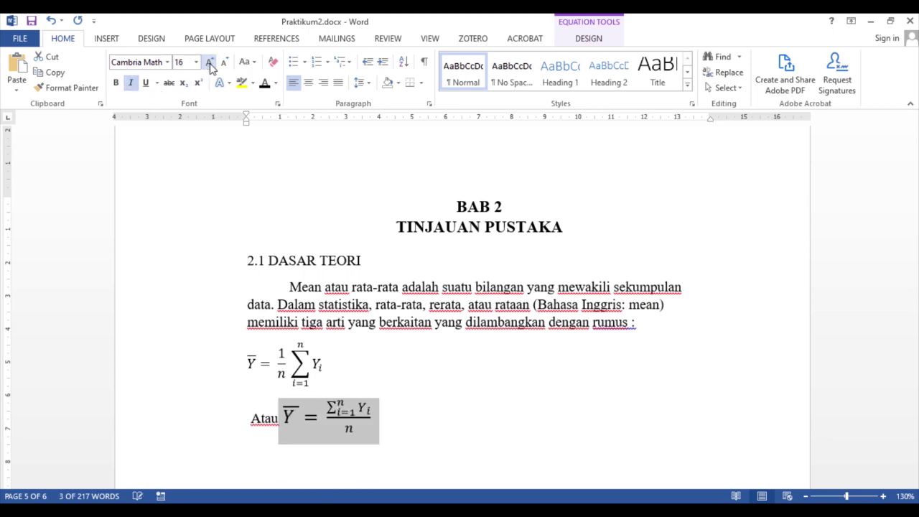
left_click(459, 390)
left_click(422, 407)
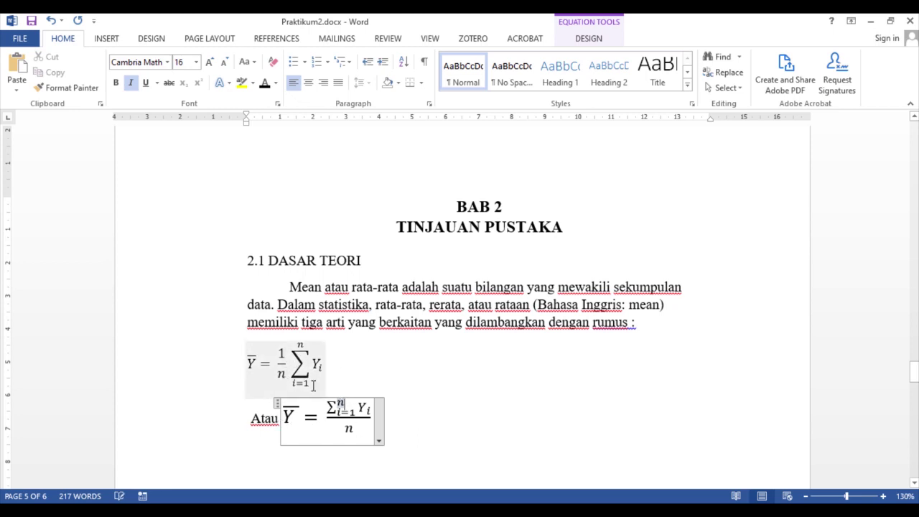
- Add a blank line below the second mean equation and start the example line with "Contoh :"
scroll(414, 439, "down", 3)
left_click(278, 346)
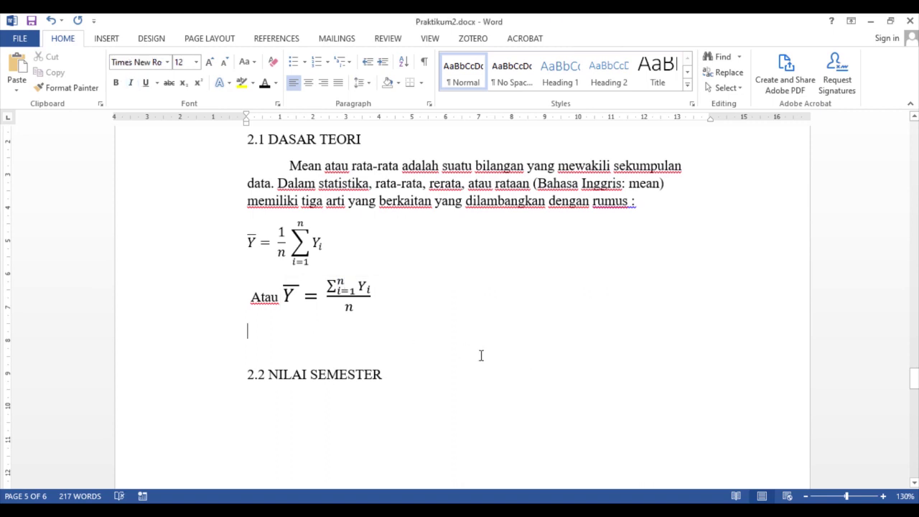
key("Return")
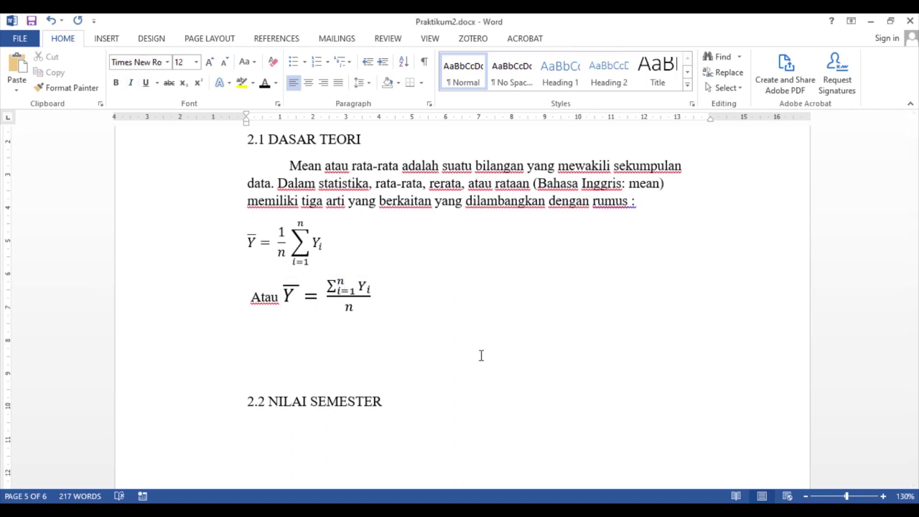
type("Contoh : data")
key("BackSpace")
key("BackSpace")
key("BackSpace")
key("BackSpace")
key("BackSpace")
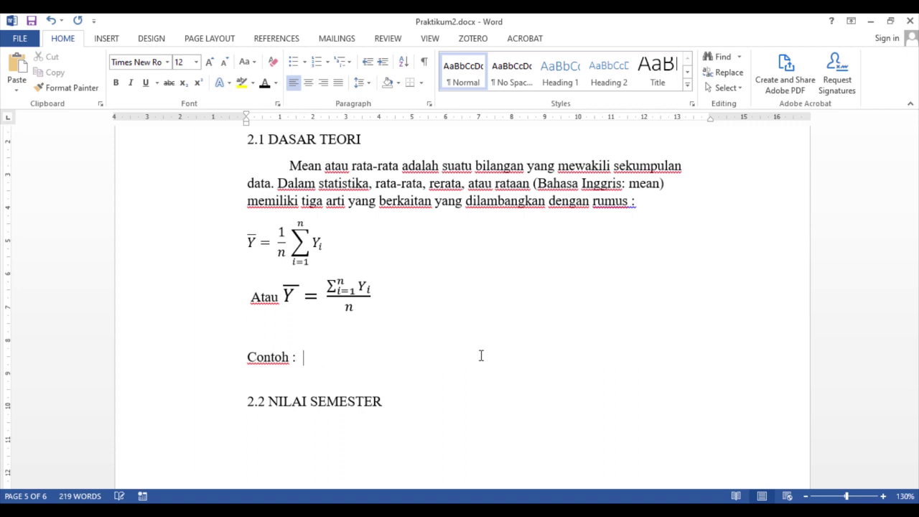
- Continue the example line with "Siswa A mempunyai nilai 80, Siswa B", with the student letters capitalized
type("Siswa a ")
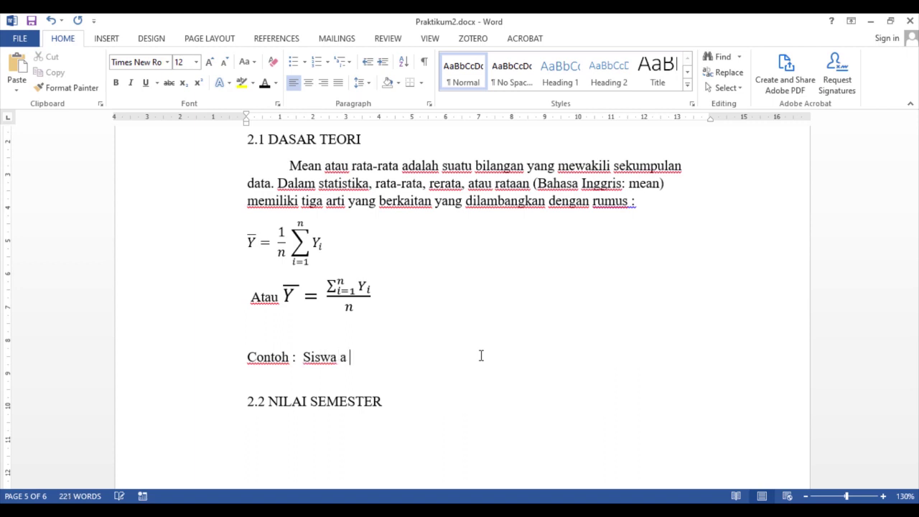
type("mempunya")
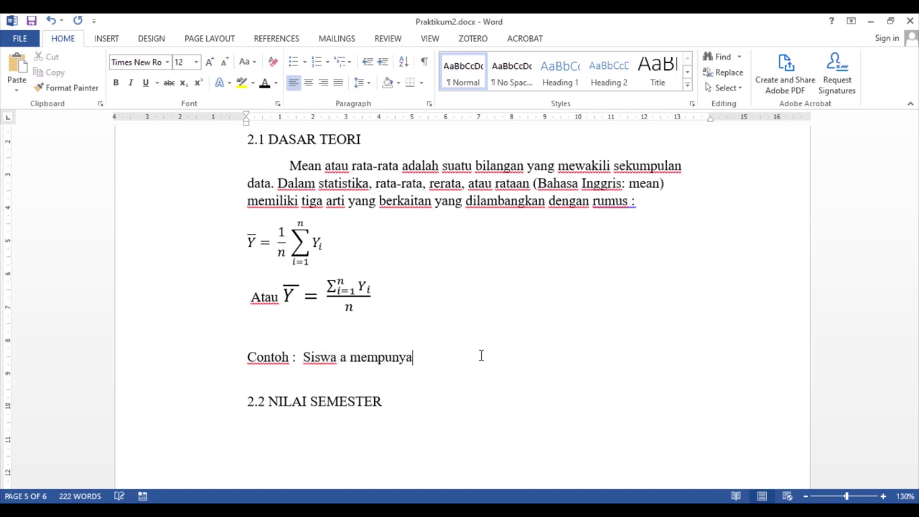
type("i nilai")
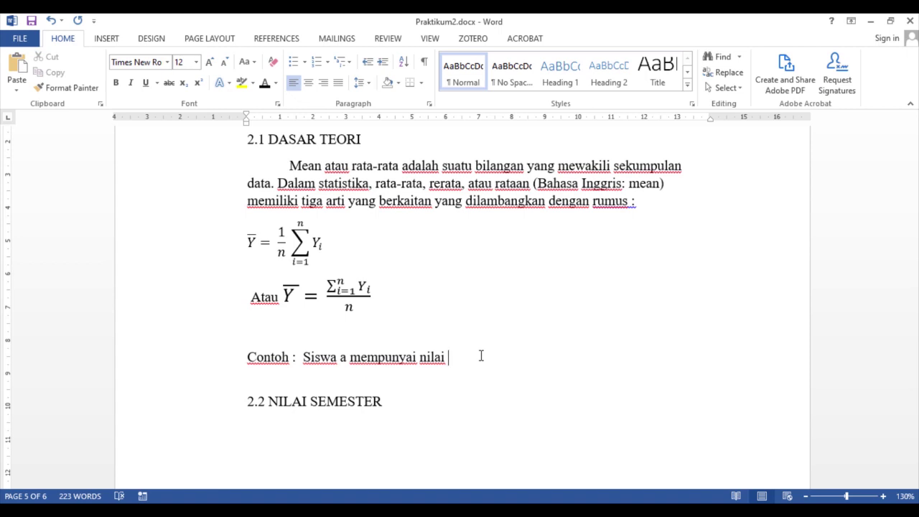
type("80")
key("BackSpace")
type(", Siswa B")
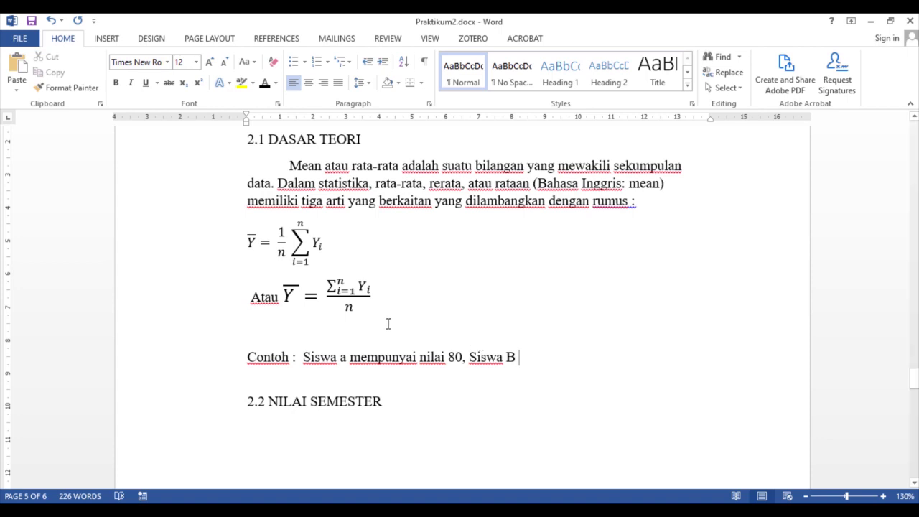
key("BackSpace")
type("A")
- Extend the end of the example line with "= 70, Siswa C = 40"
left_click(523, 357)
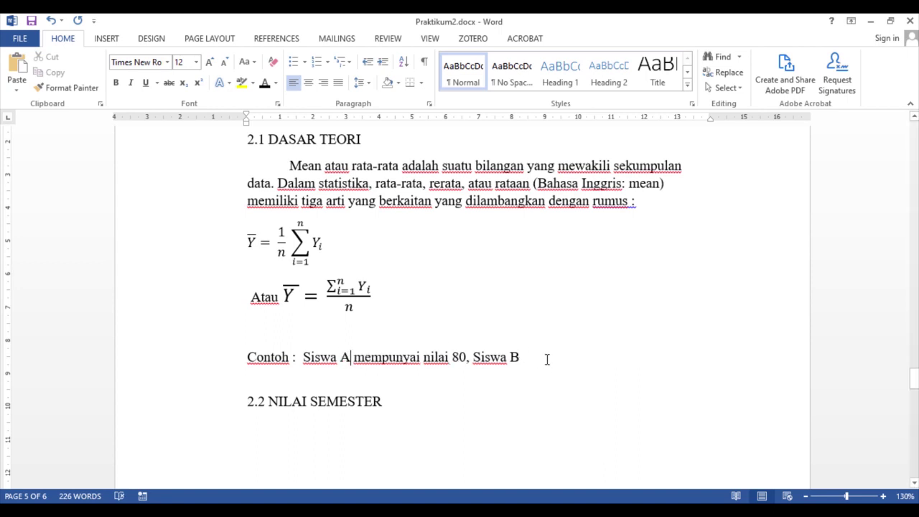
type("= ")
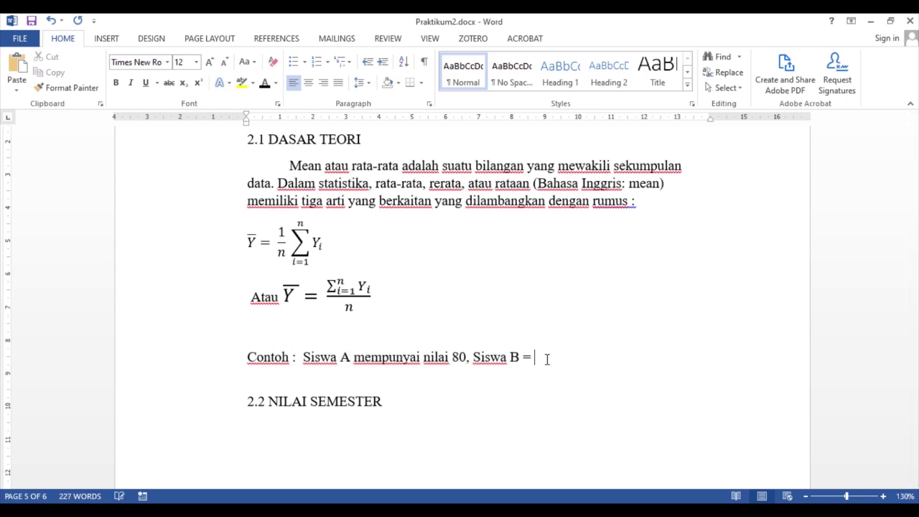
type("70, Siswa ")
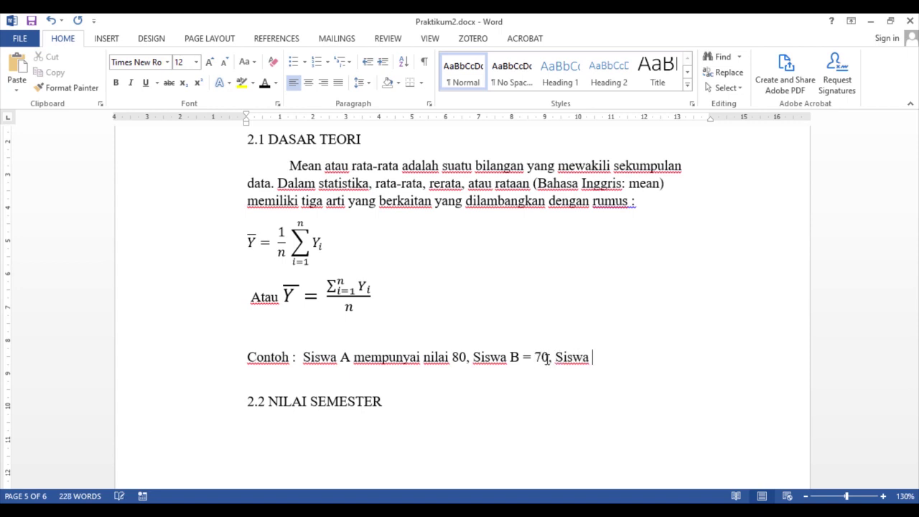
type("C ")
type("= ")
type("40 ")
- Finish the example with the question "berapakah rata-rata nilai siswa ?" and add empty lines below it
type("berapakah ")
type("rata")
type("-rata")
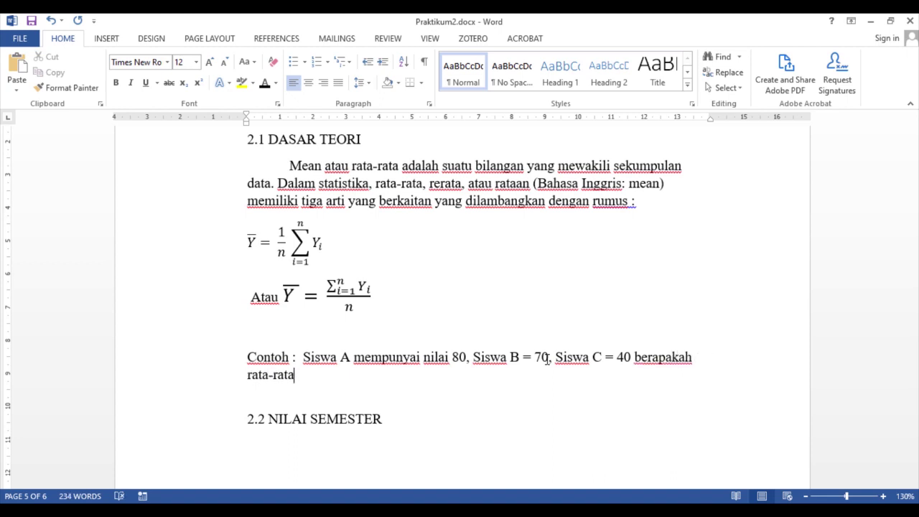
type(" nilai siswa")
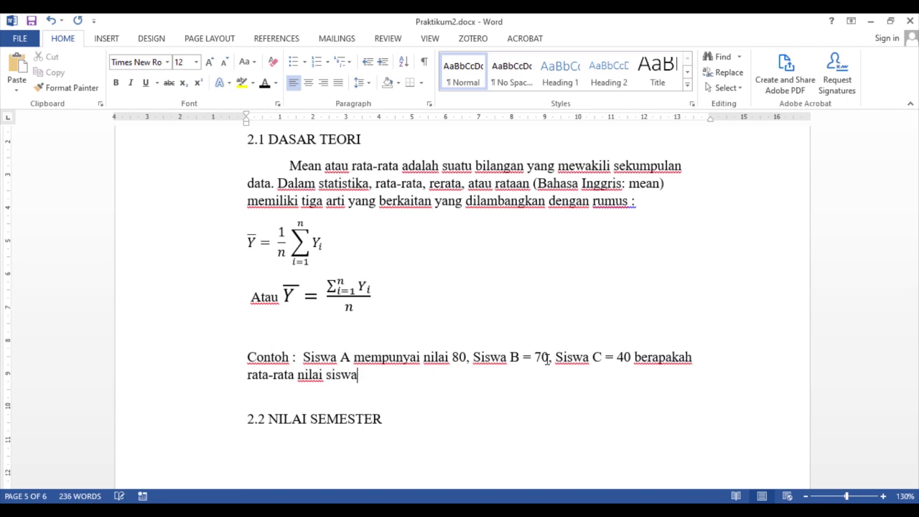
key("Return")
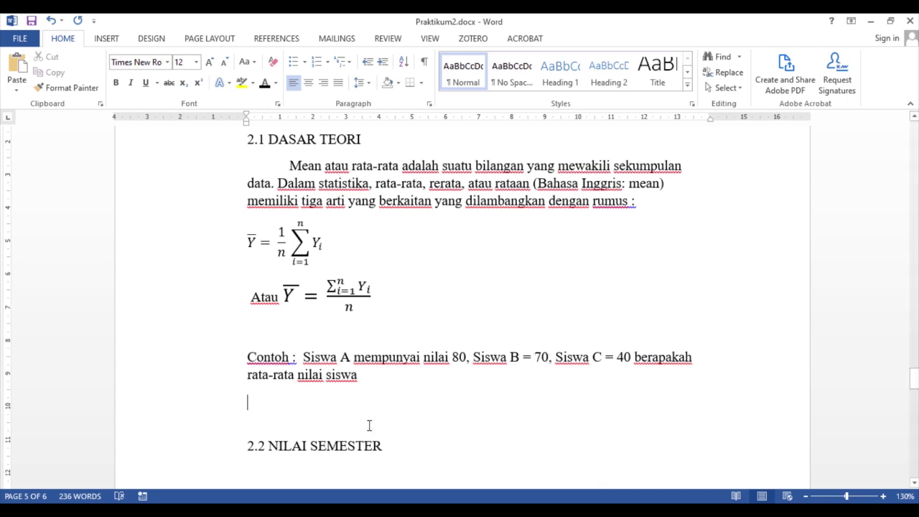
left_click(369, 379)
type("?")
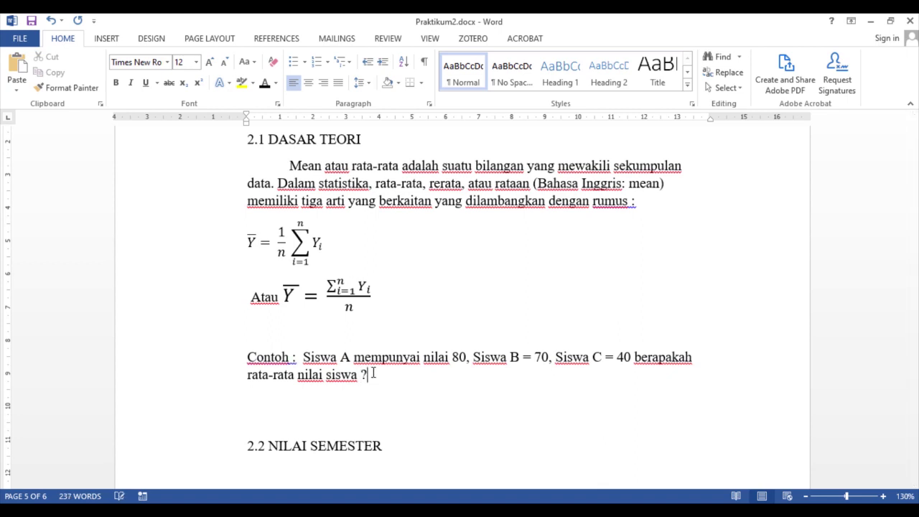
key("Return")
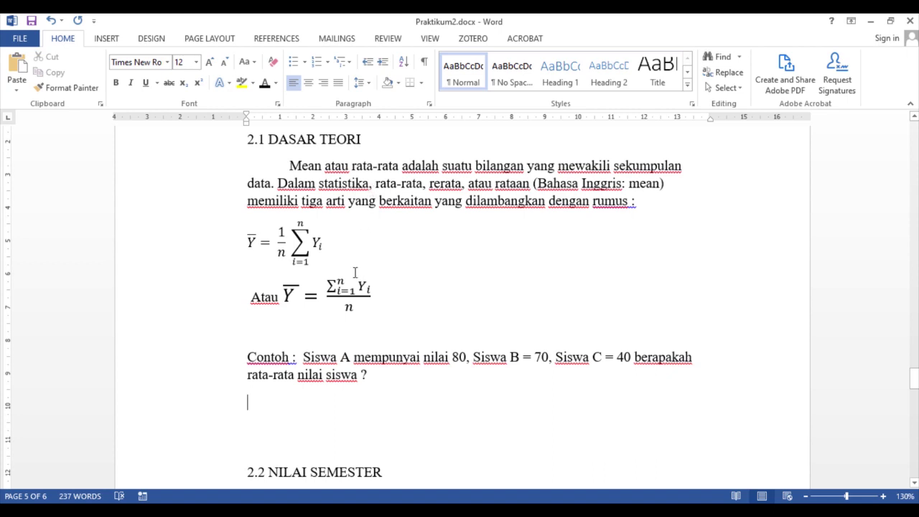
- Copy the first mean equation and paste it on the line below the example question
left_click(271, 246)
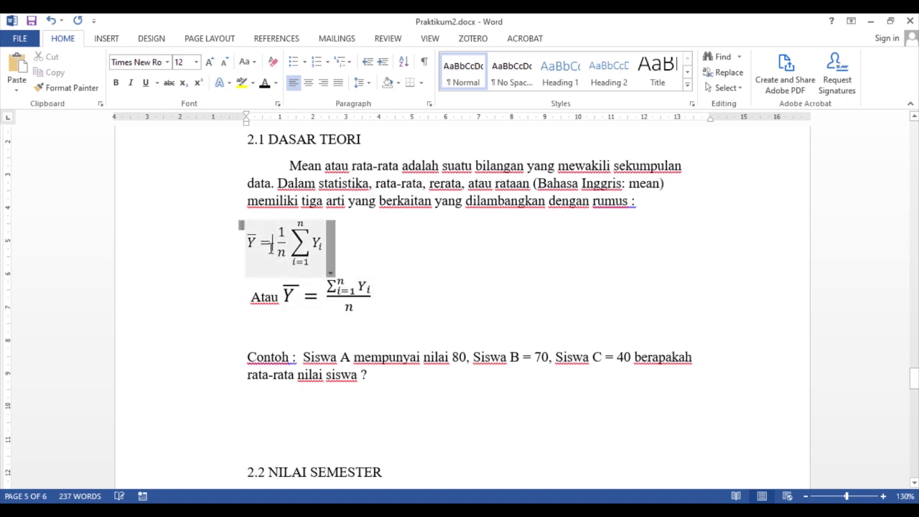
left_click(242, 228)
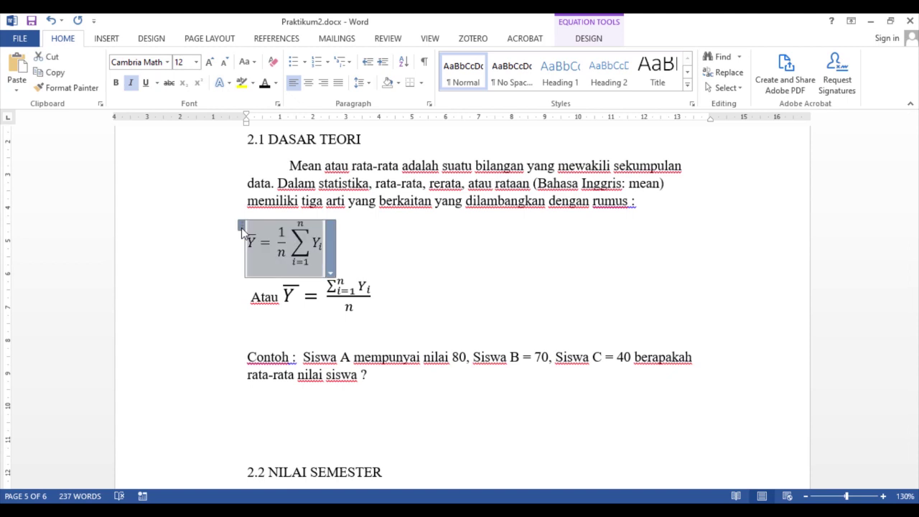
right_click(256, 231)
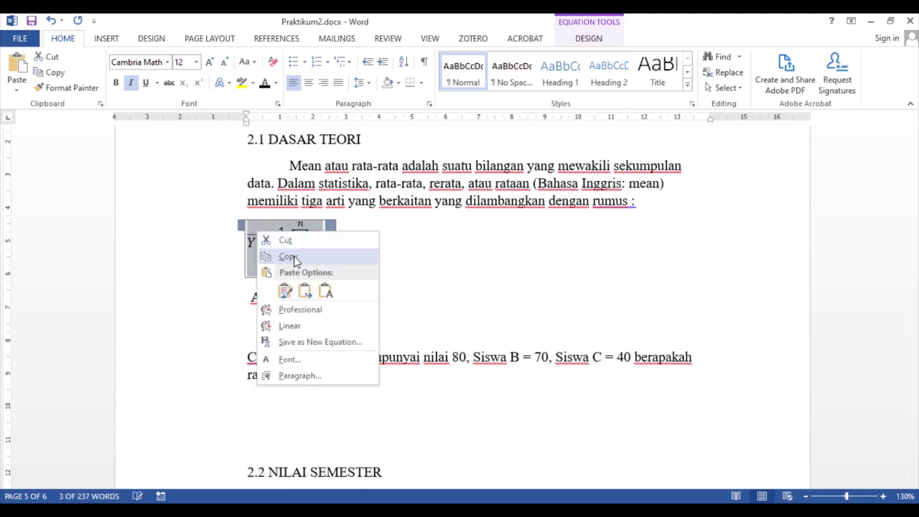
left_click(293, 260)
left_click(277, 414)
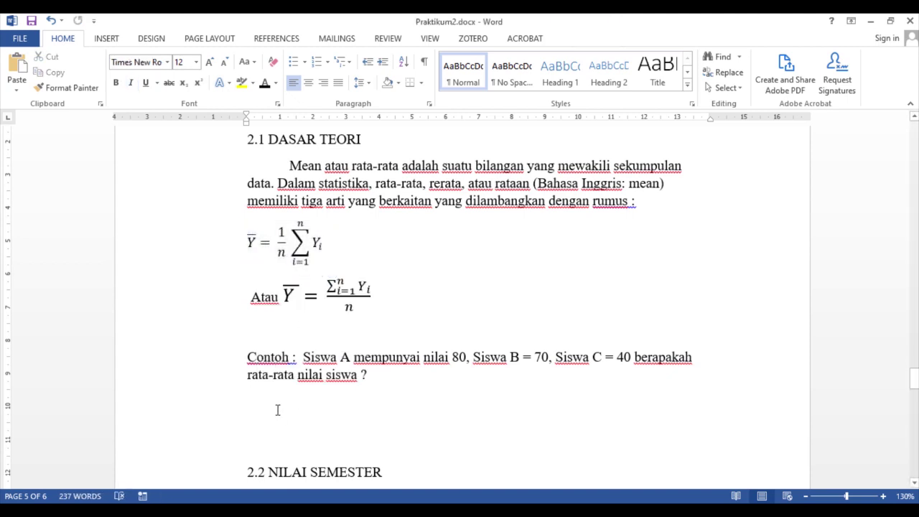
key("ctrl+v")
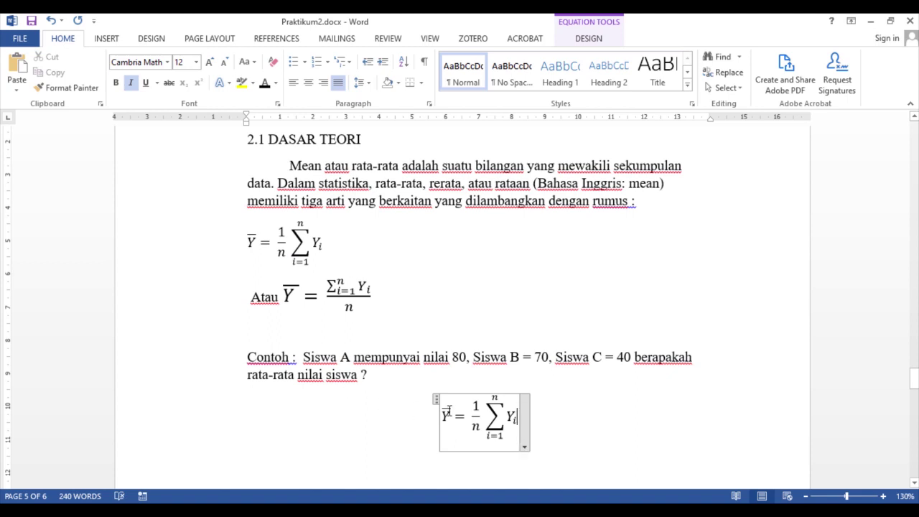
scroll(447, 411, "down", 2)
double_click(477, 346)
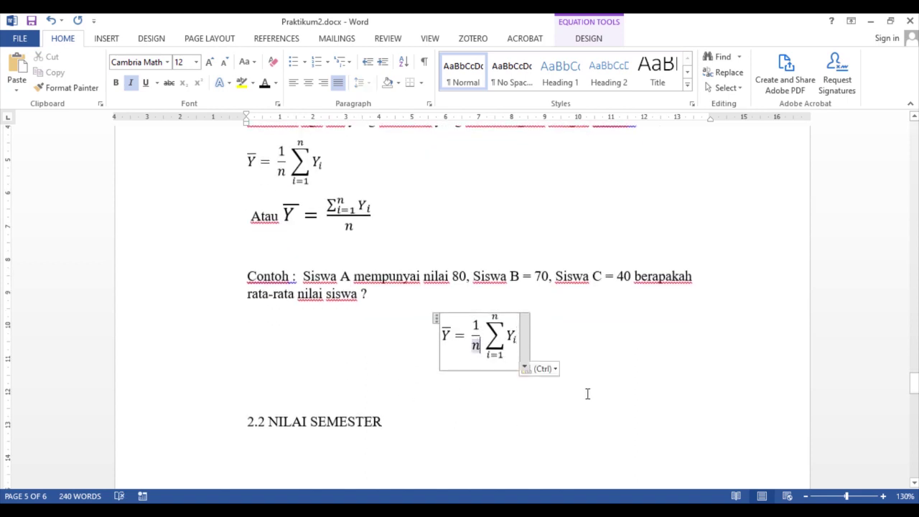
key("BackSpace")
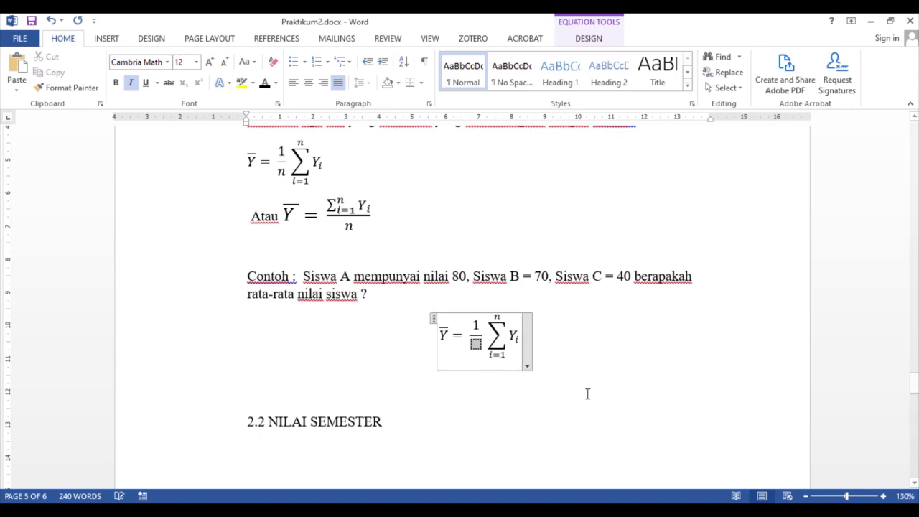
type("3")
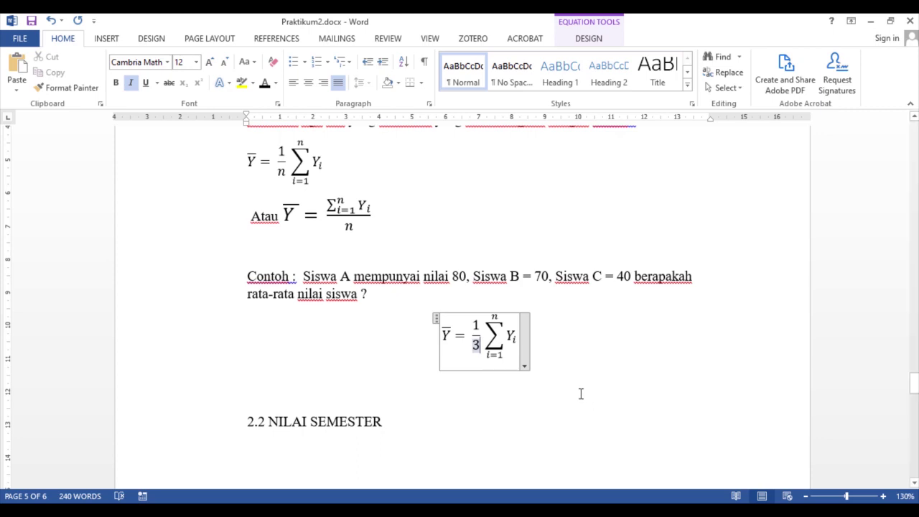
key("BackSpace")
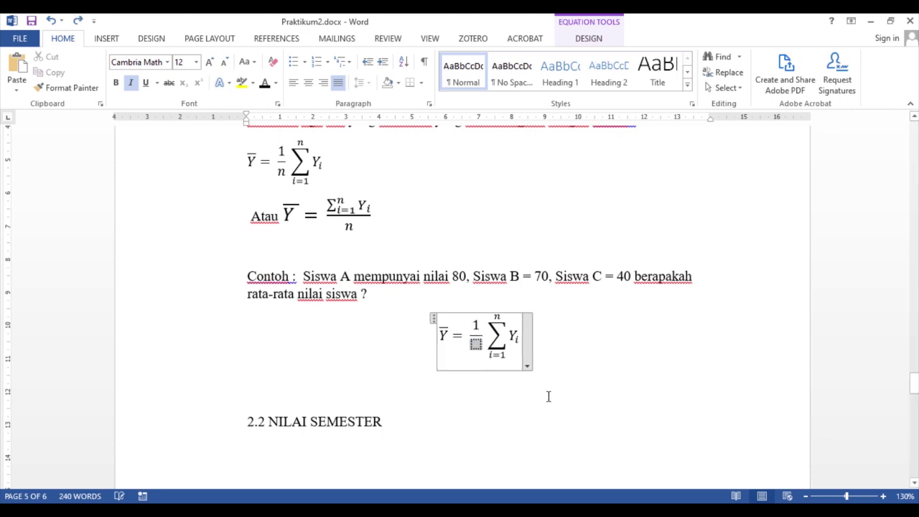
type("n")
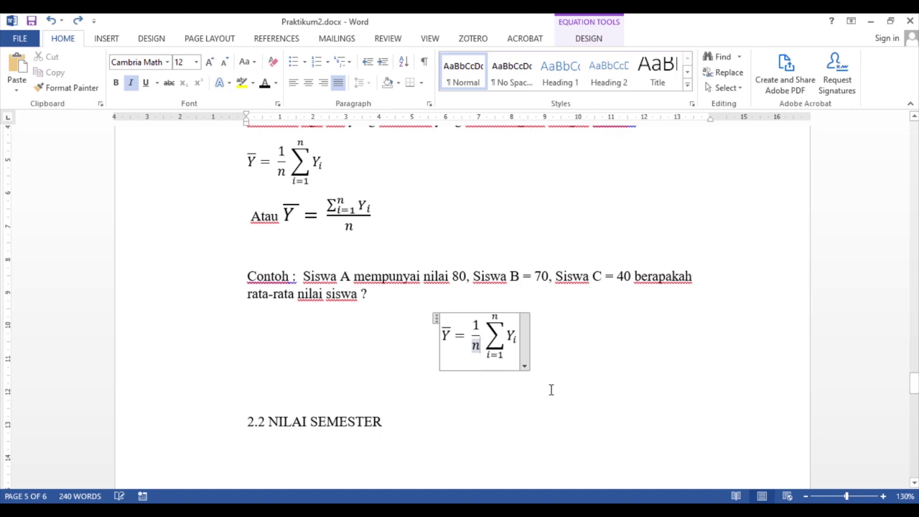
- Insert a new blank equation on the empty line below the copied mean equation in the example
left_click(549, 390)
left_click(341, 397)
left_click(339, 378)
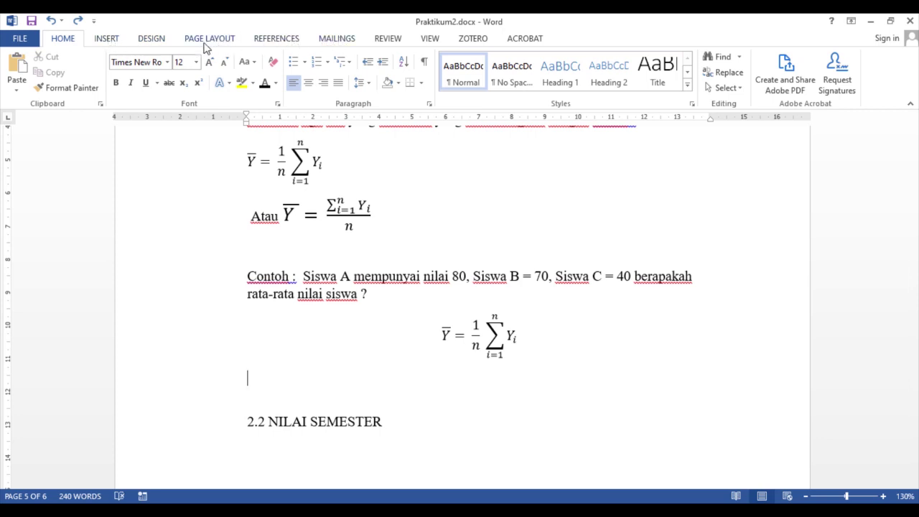
left_click(108, 40)
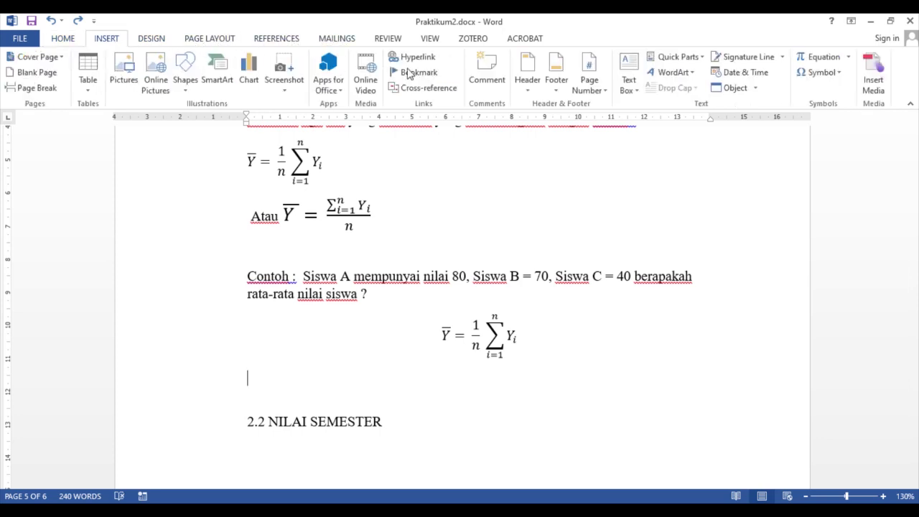
left_click(823, 59)
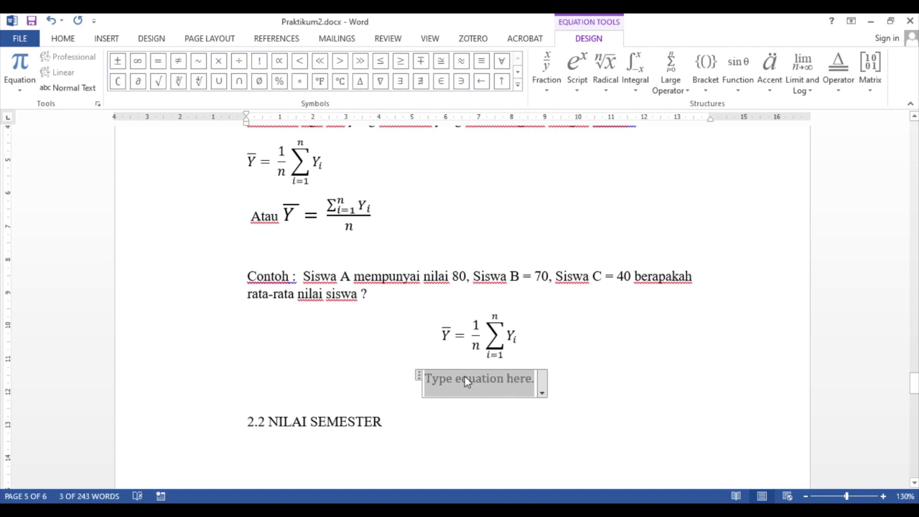
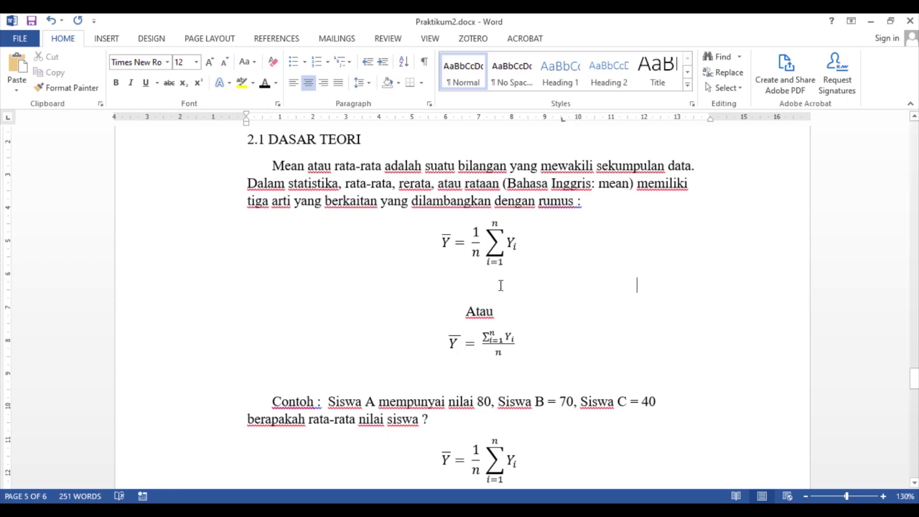
- Left-align the line below the first mean formula and label it "Rumus (1)"
left_click(293, 83)
type("Ruus")
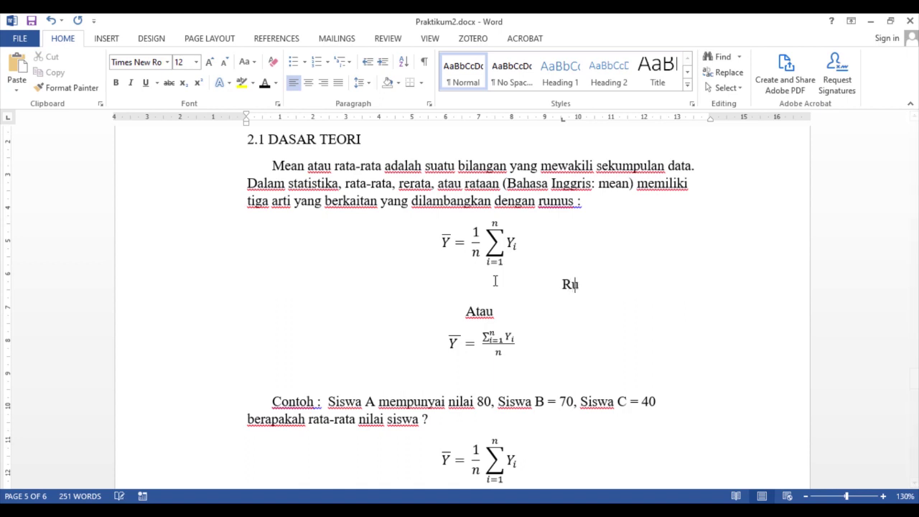
key("BackSpace")
key("BackSpace")
type("mus (1)")
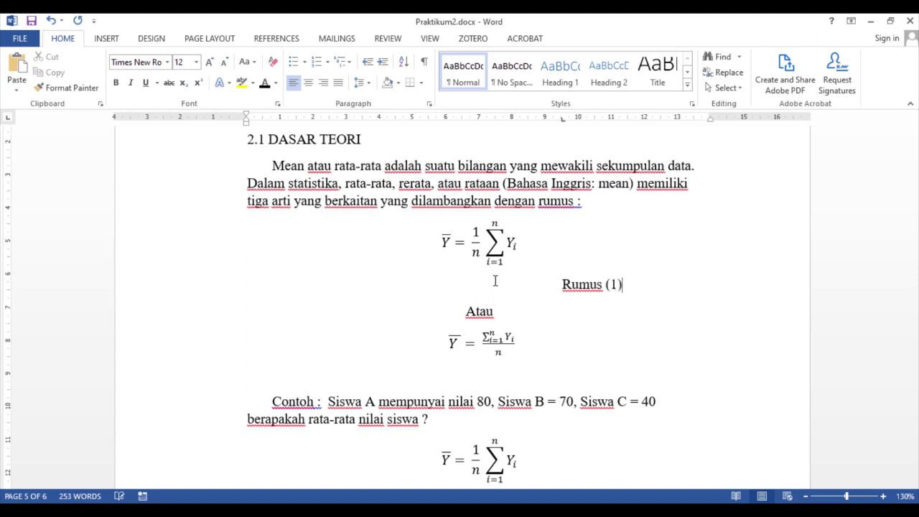
- Add a line under the "2.2 NILAI SEMESTER" heading and set it to Do Not Show in Table of Contents
scroll(577, 365, "down", 1)
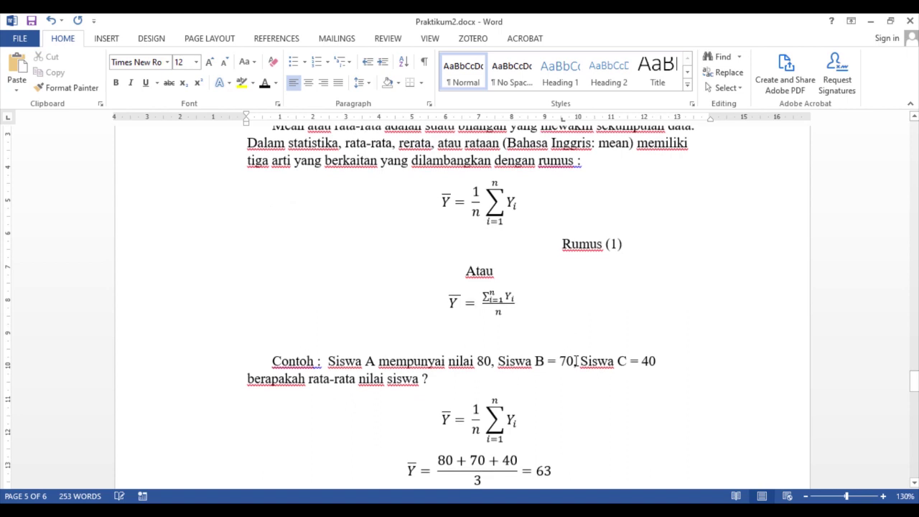
scroll(580, 348, "down", 4)
left_click(391, 394)
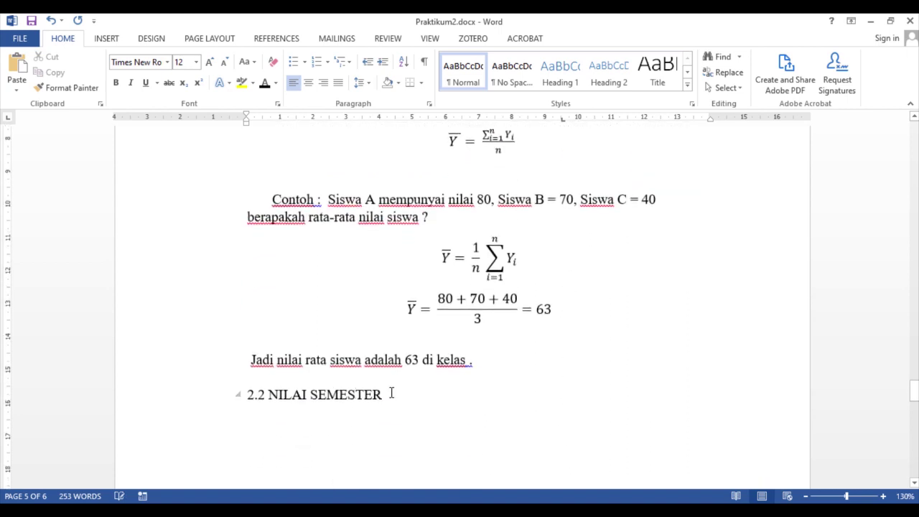
key("Return")
key("BackSpace")
key("Return")
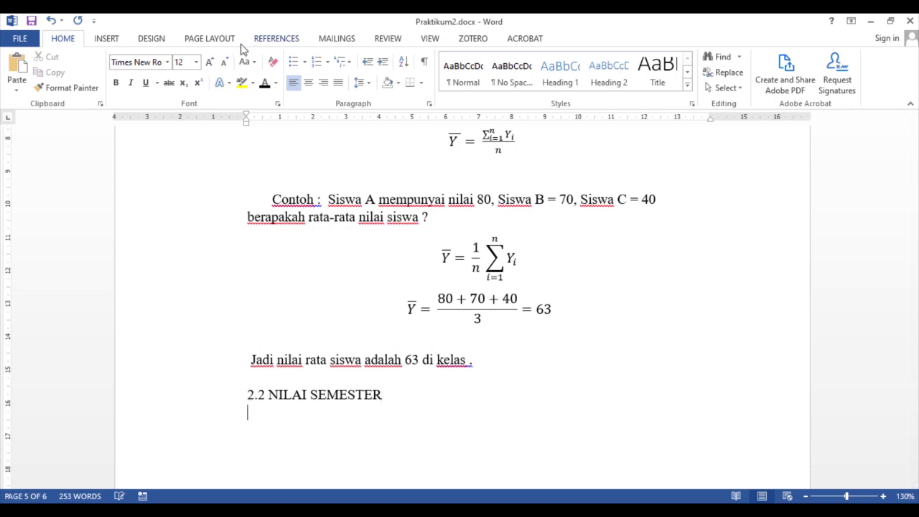
left_click(274, 38)
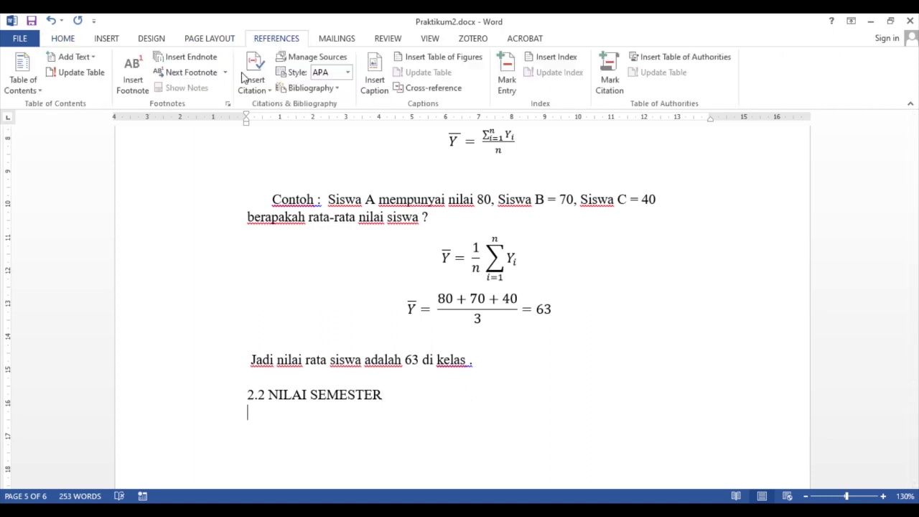
left_click(72, 57)
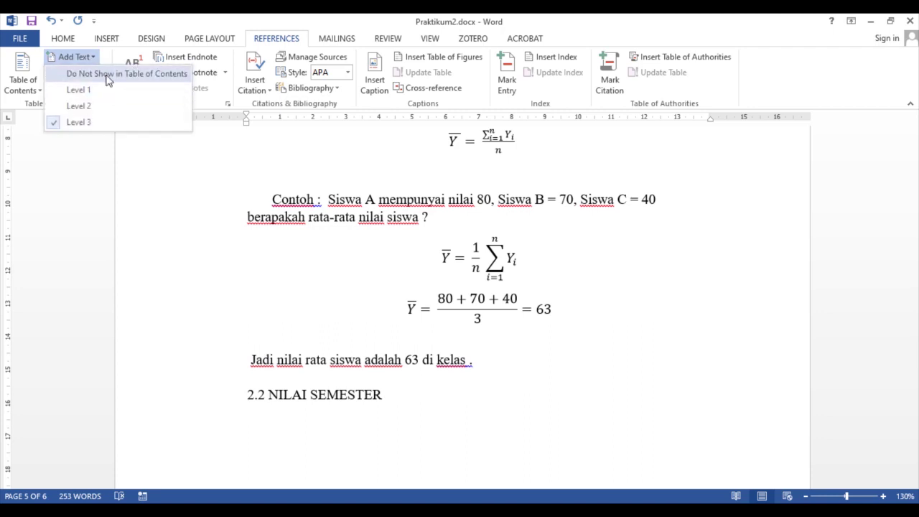
left_click(106, 74)
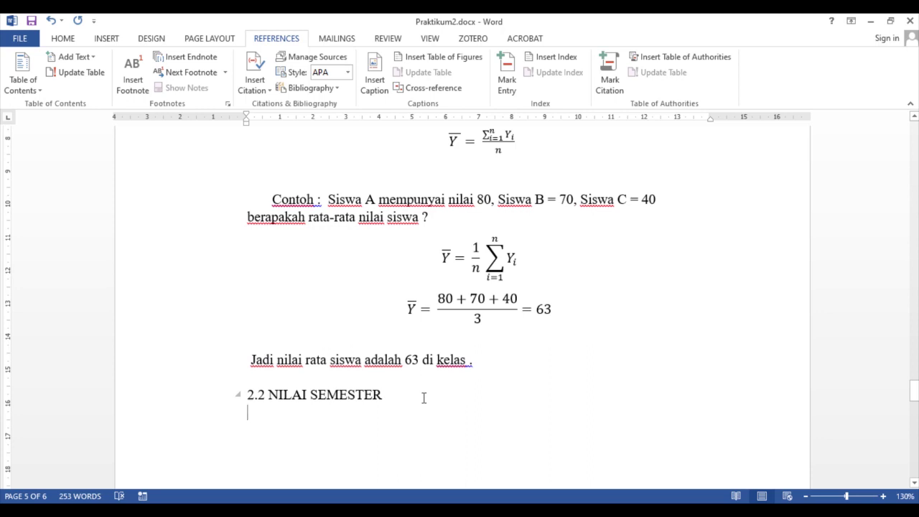
- Start another paragraph under the 2.2 heading with a first-line indent of about 0.75 cm and write "Ini merupakan nilai"
key("Return")
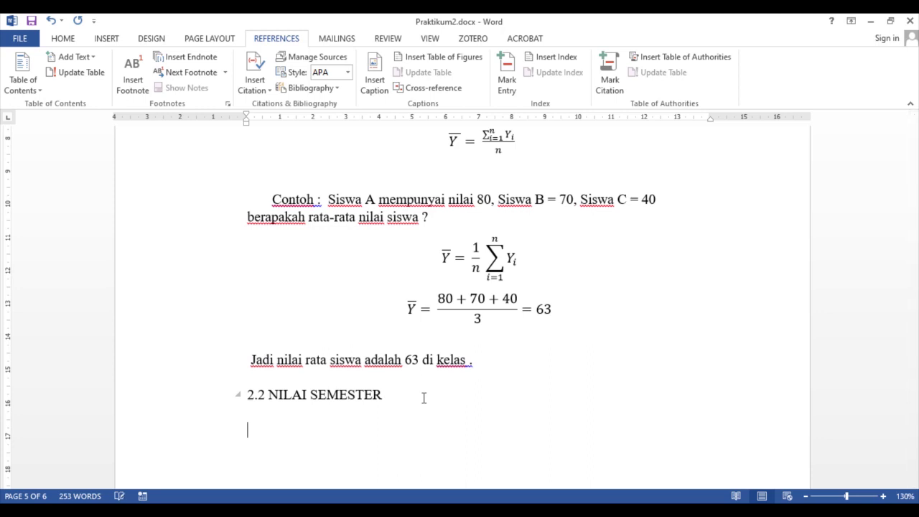
left_click_drag(251, 115, 276, 117)
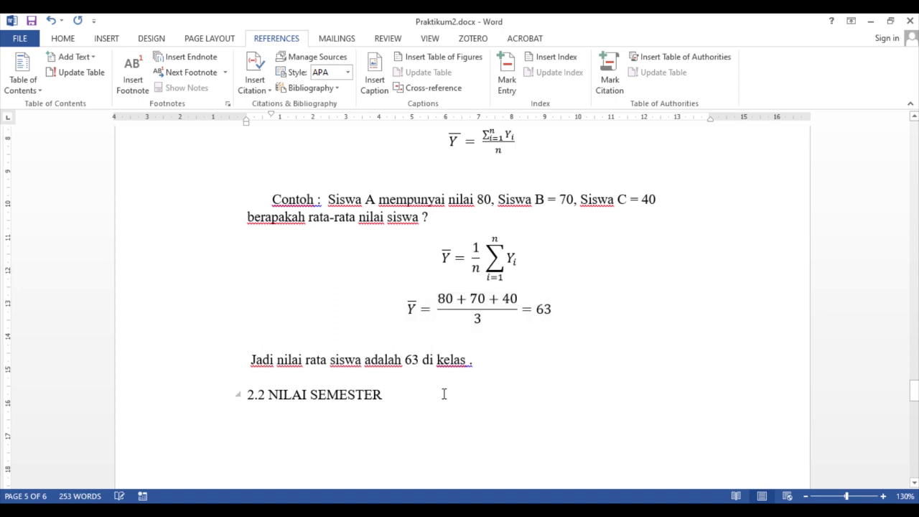
type("Ini m")
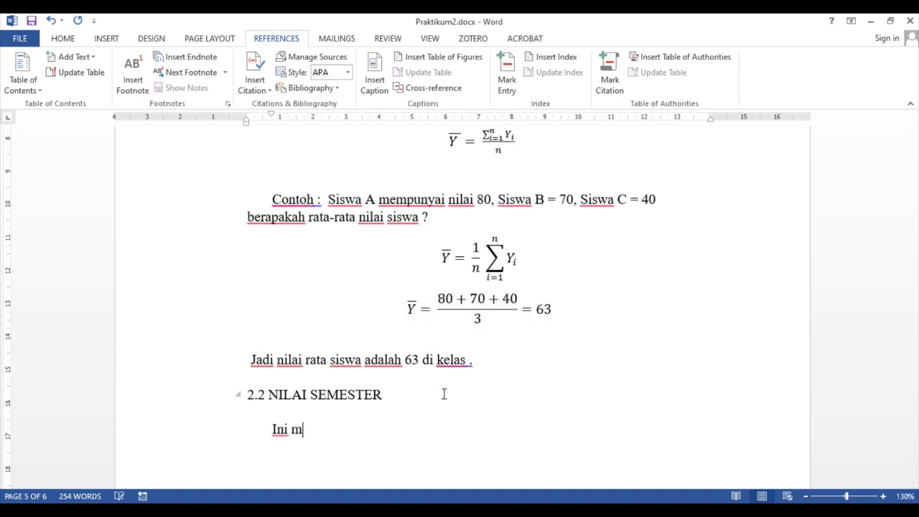
type("erupakan nilai ")
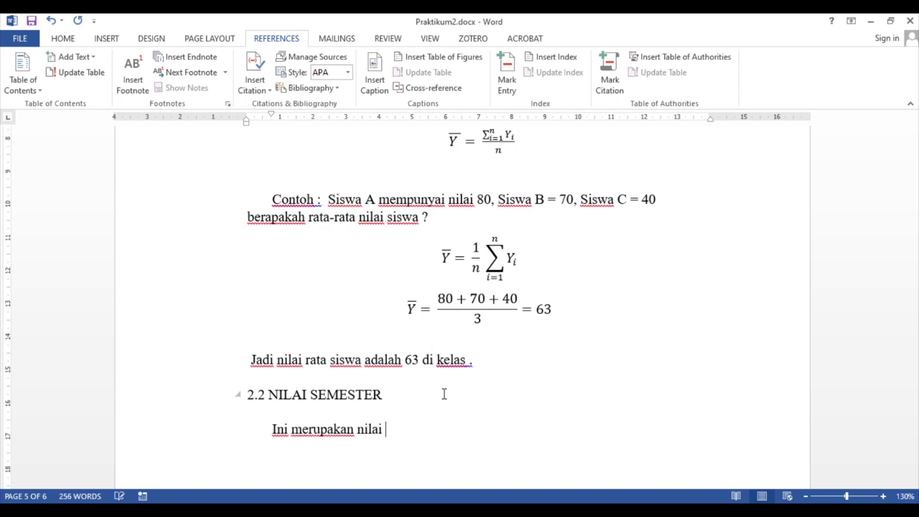
- Complete the introductory sentence of section 2.2 with the wording "saya semester yang lalu"
type("semester s")
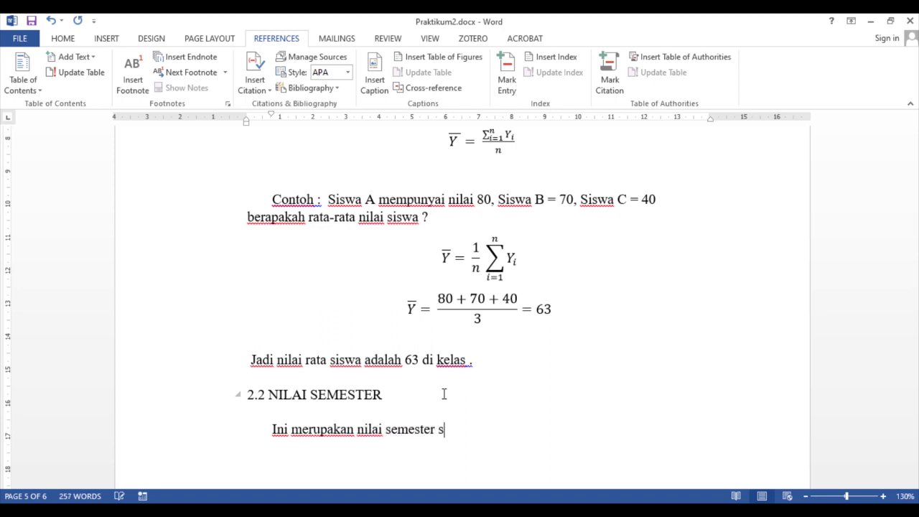
type("aya minu")
key("BackSpace")
key("BackSpace")
key("BackSpace")
key("BackSpace")
key("BackSpace")
key("BackSpace")
key("BackSpace")
key("BackSpace")
key("BackSpace")
key("BackSpace")
key("BackSpace")
key("BackSpace")
key("BackSpace")
key("BackSpace")
key("BackSpace")
key("BackSpace")
key("BackSpace")
key("BackSpace")
key("BackSpace")
key("BackSpace")
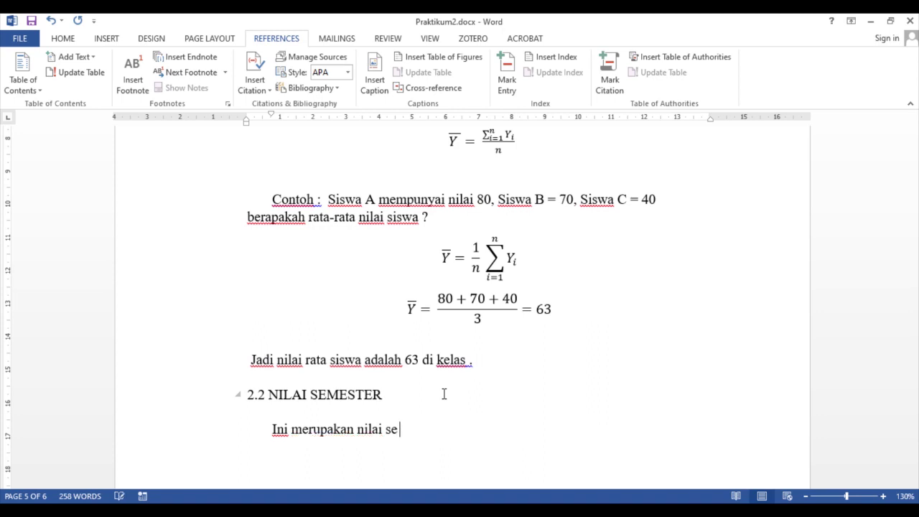
type("saya s")
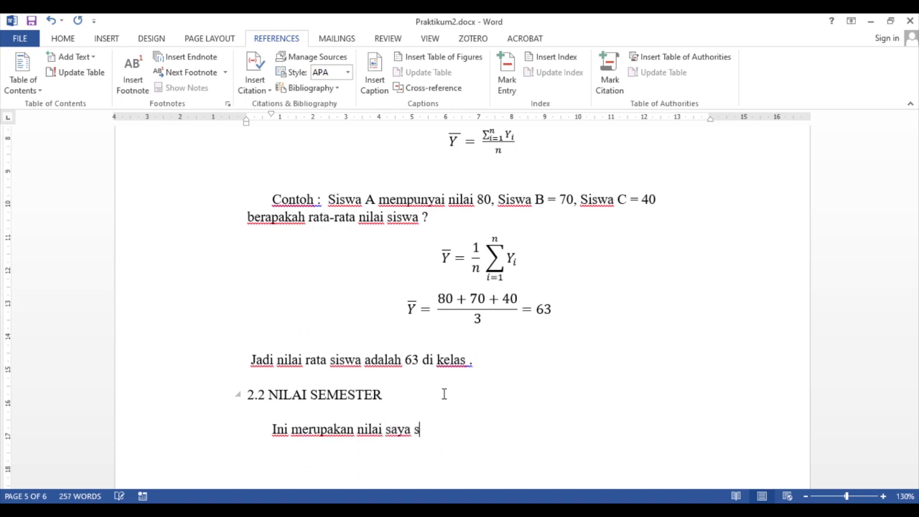
type("emester yang lalu")
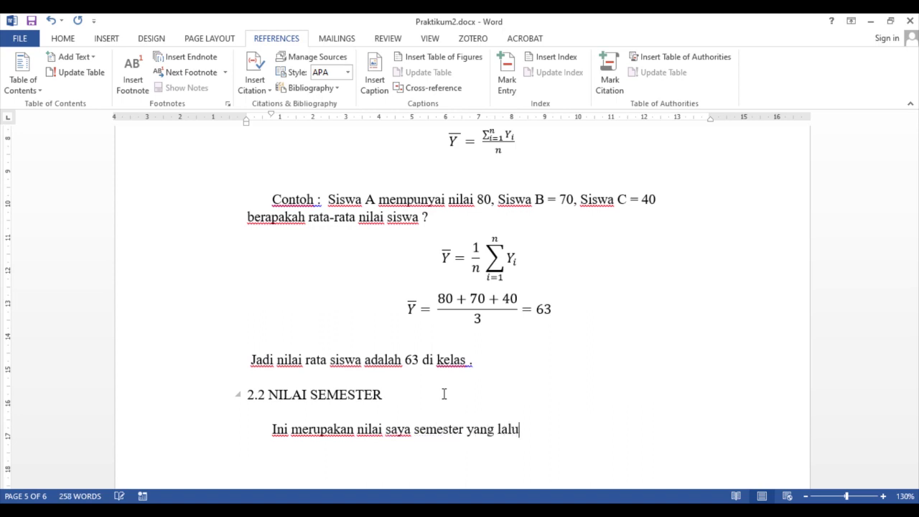
- Insert a table of four columns and four rows on a new line without first-line indent, below the introductory sentence
key("Return")
key("Return")
left_click_drag(271, 117, 247, 119)
scroll(417, 259, "down", 3)
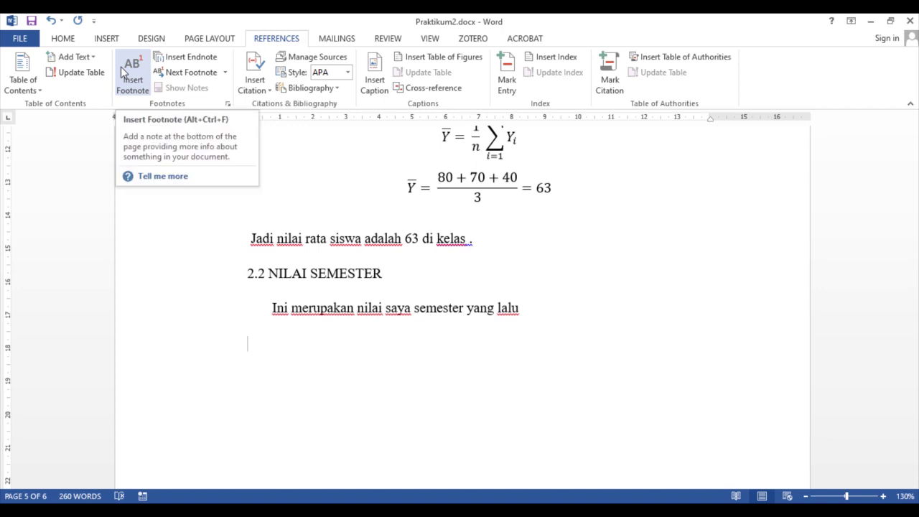
left_click(110, 40)
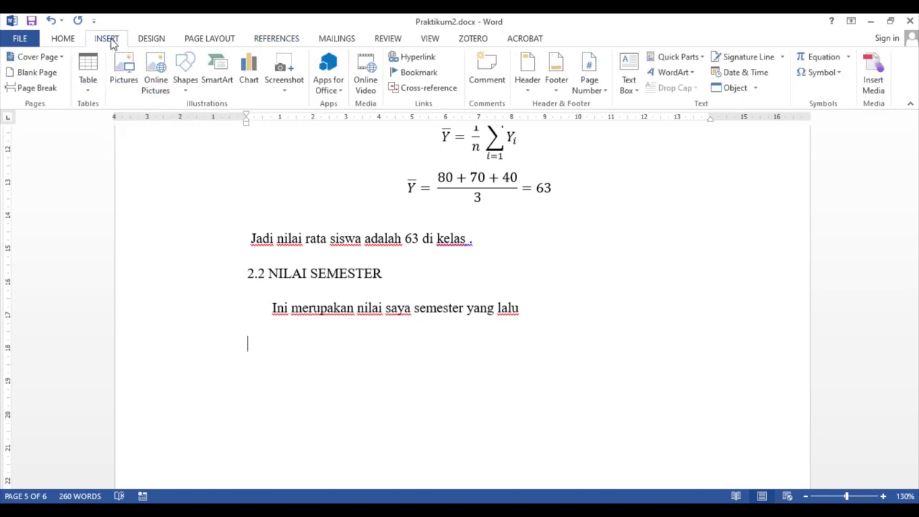
left_click(97, 92)
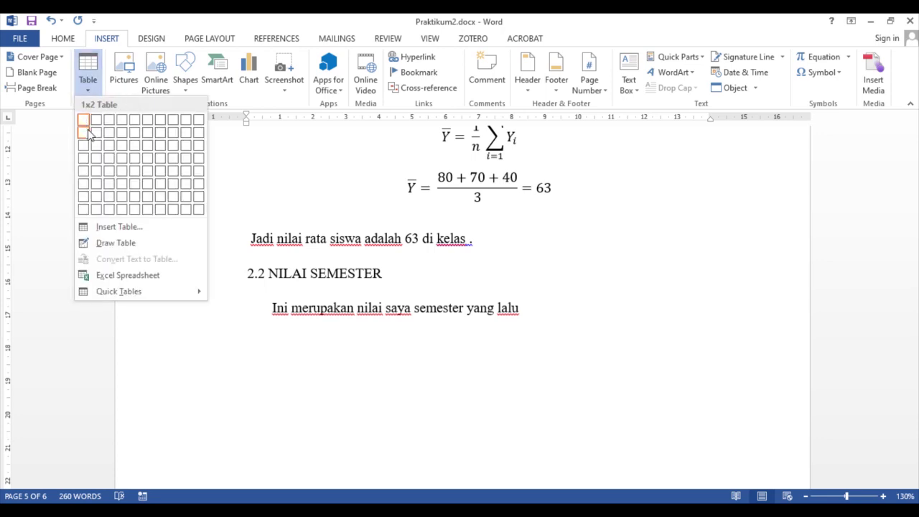
left_click(124, 159)
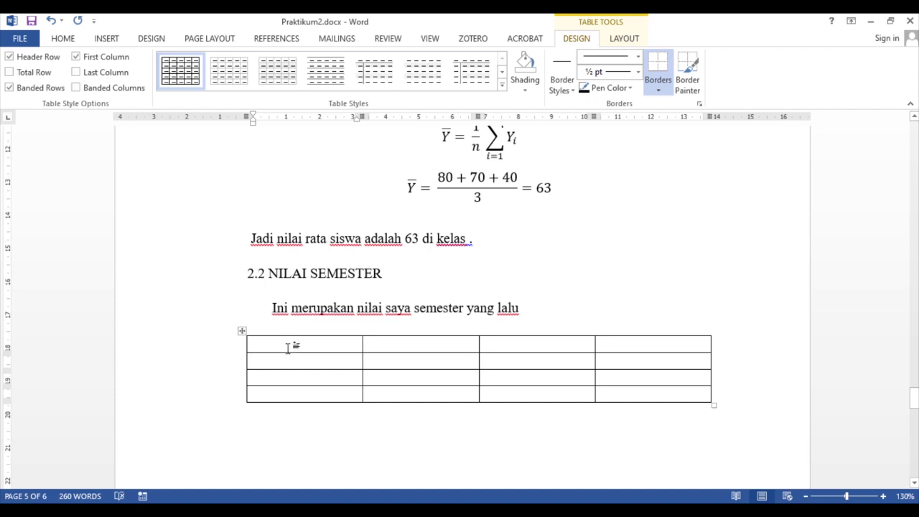
- Enter "Nama Mata Kuliah" as the header of the table's first column
type("N")
key("BackSpace")
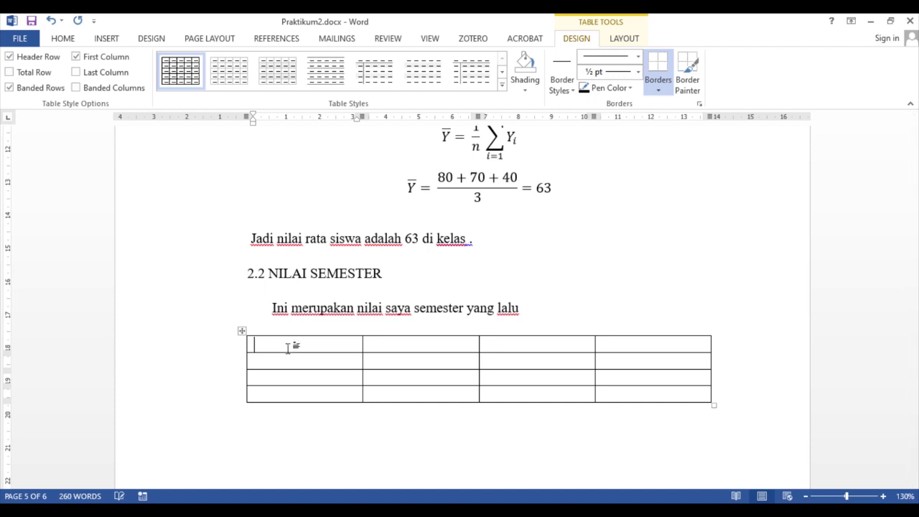
type("Ma")
key("BackSpace")
key("BackSpace")
type("Nama Ma")
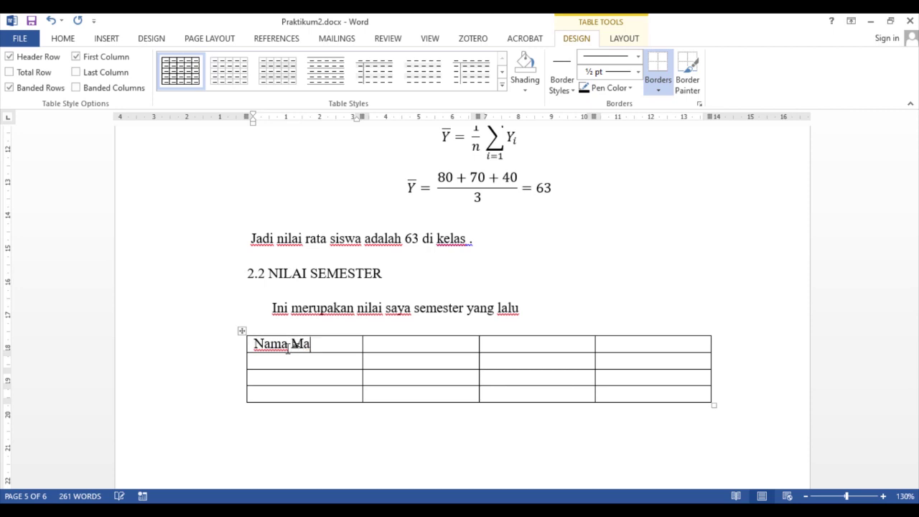
type("ta Kuliah")
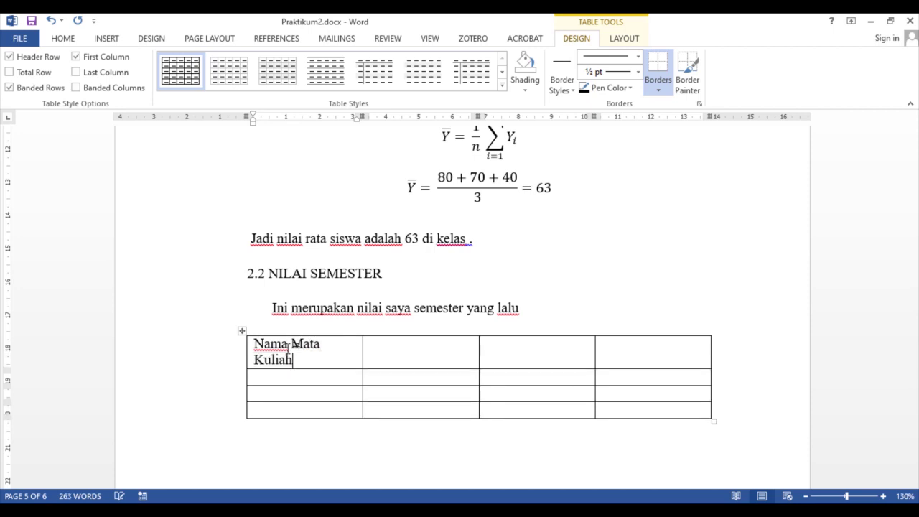
- Enter "SKS" as the header of the second column and "Nilai" as the header of the third
left_click(409, 349)
type("S")
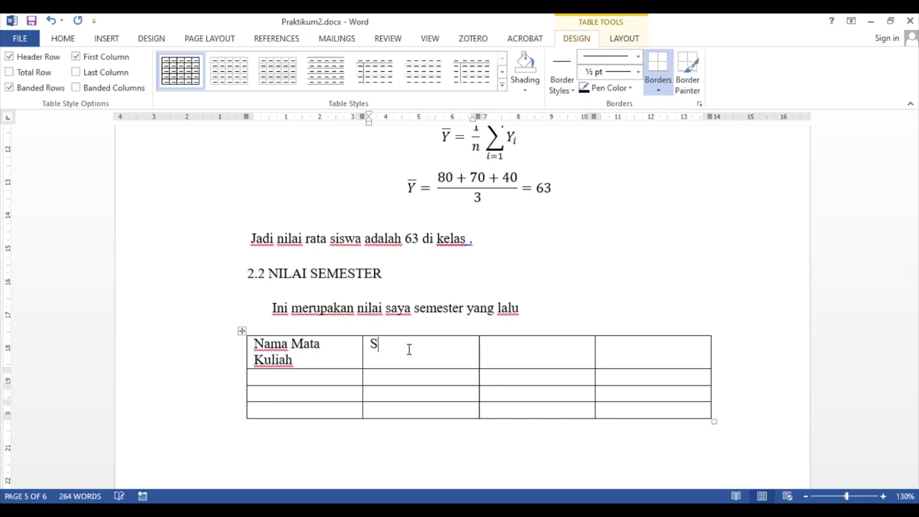
type("KS")
left_click(523, 357)
type("NIlia")
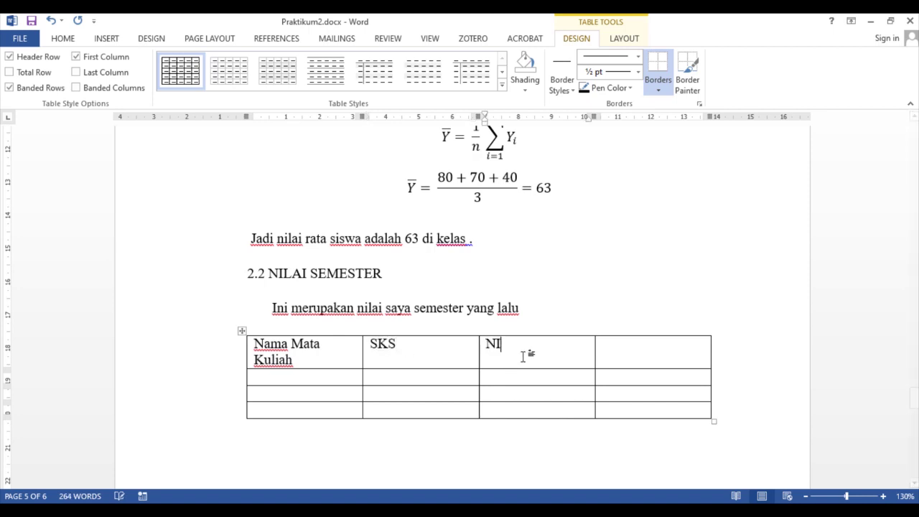
key("BackSpace")
key("BackSpace")
key("BackSpace")
key("BackSpace")
type("ilai")
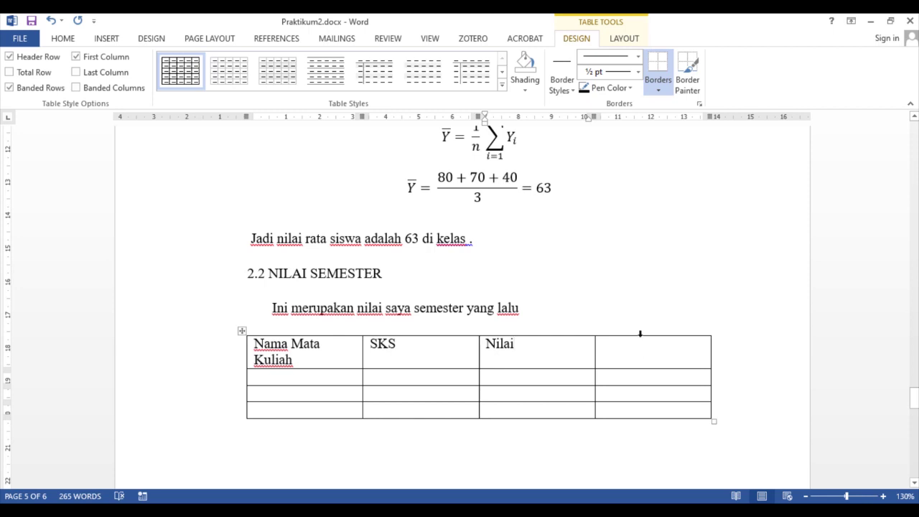
- Enter "Bobot" as the header of the table's fourth column
left_click(640, 333)
left_click(626, 353)
left_click(514, 344)
left_click_drag(503, 344, 486, 344)
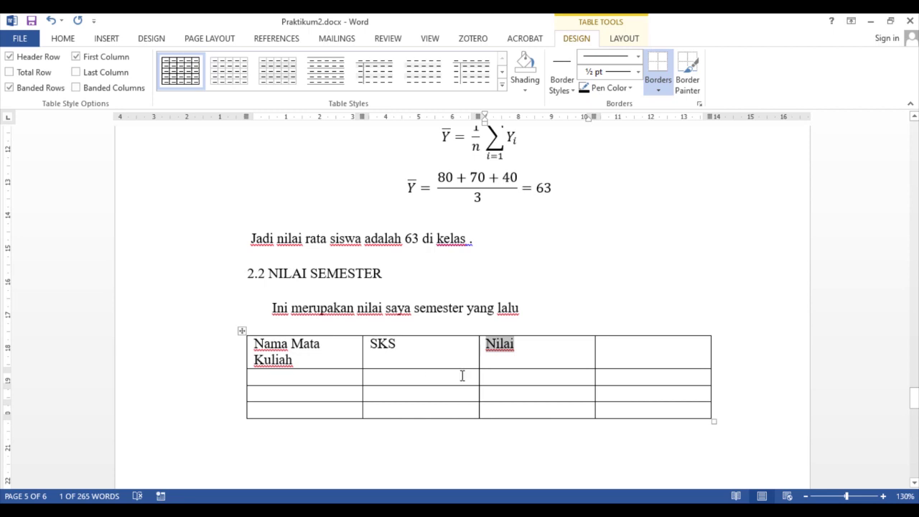
left_click(626, 350)
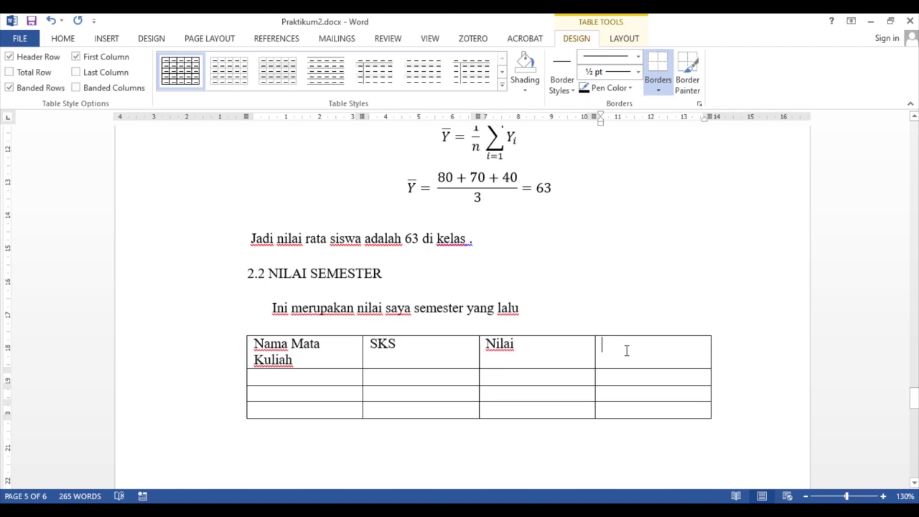
type("Bobot")
left_click(285, 376)
type("TIK")
left_click(378, 378)
type("2")
- Fill the first course row with "Kalkulus", SKS 3, Nilai A and Bobot 12
double_click(279, 377)
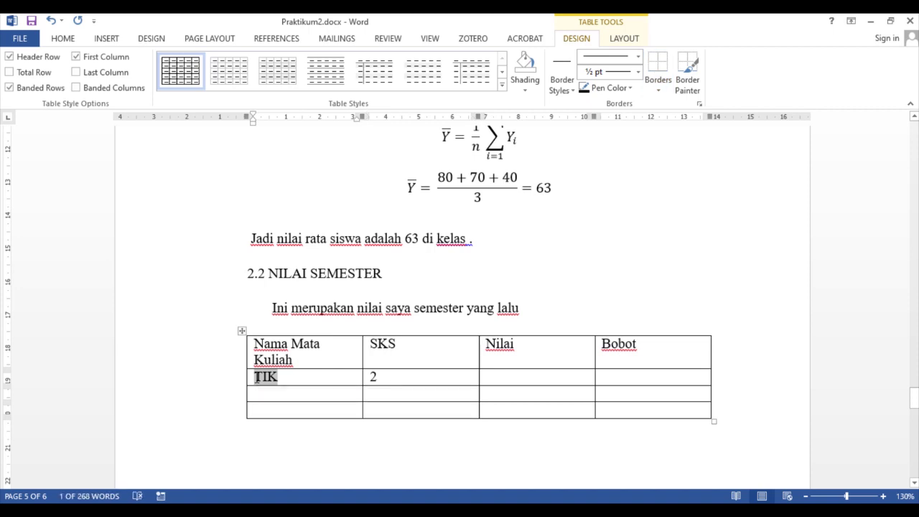
type("Kalkulus")
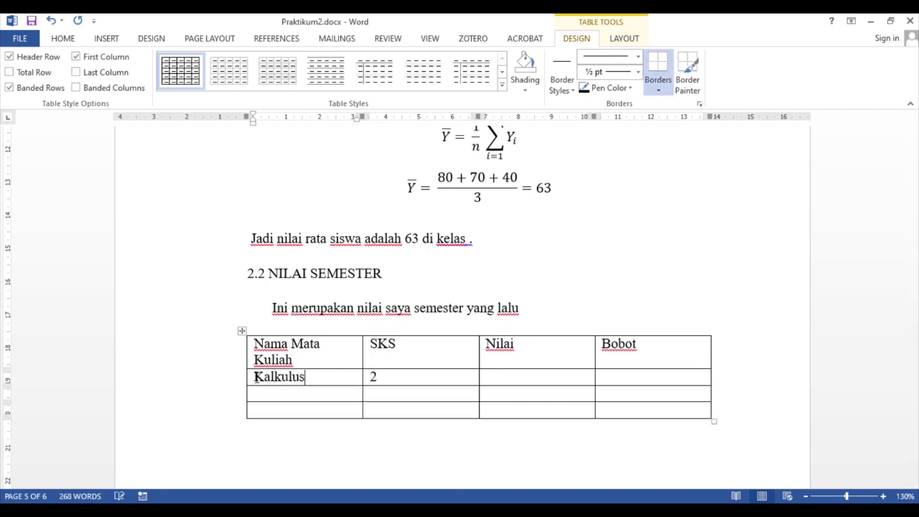
left_click(383, 376)
key("BackSpace")
type("3")
left_click(506, 378)
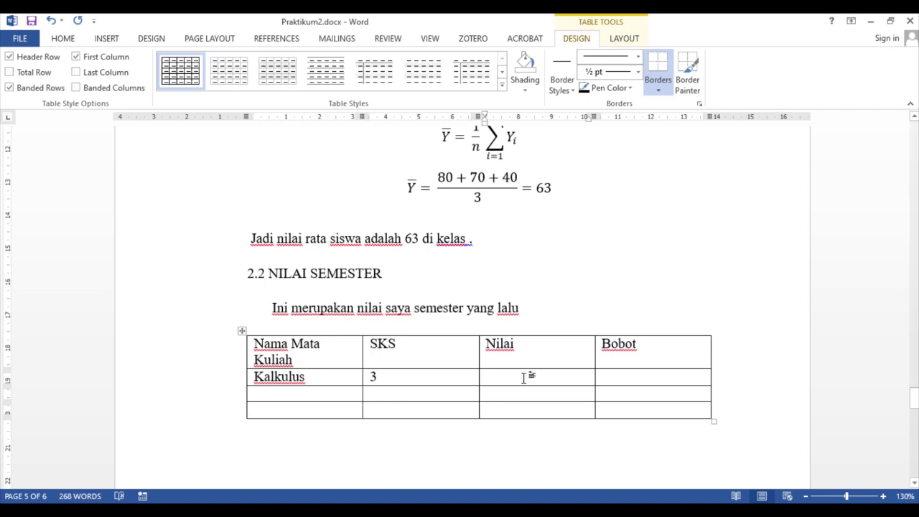
type("A")
left_click(625, 379)
type("12")
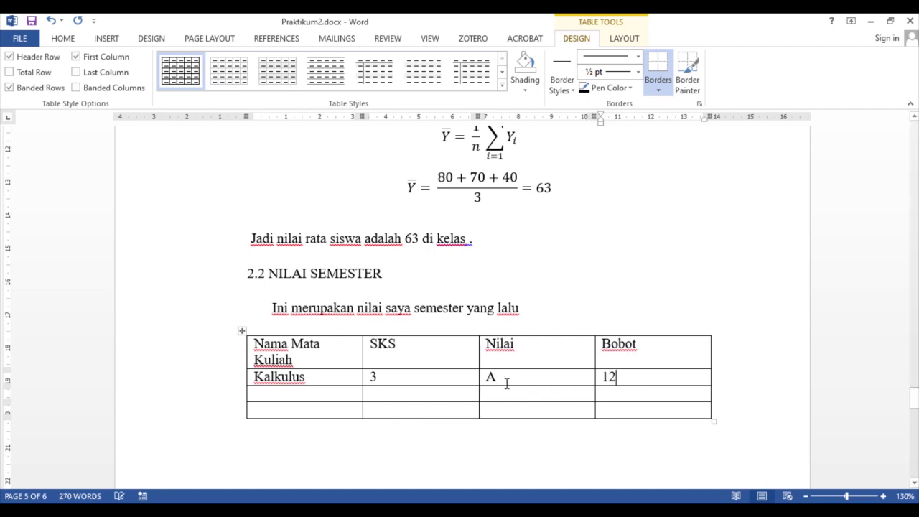
- Enter "Pengantar TIK" as the course name in the second course row
left_click(296, 400)
type("Pengtar")
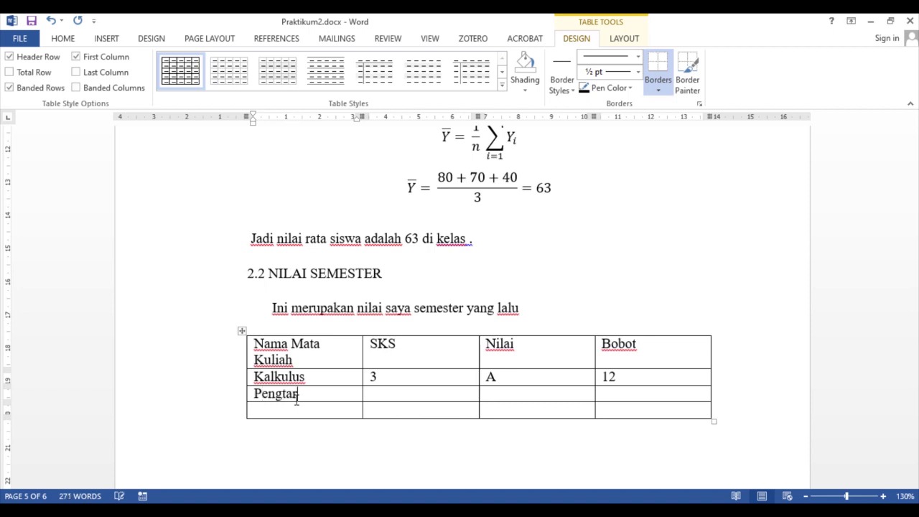
key("BackSpace")
key("BackSpace")
key("BackSpace")
type("antar TIK")
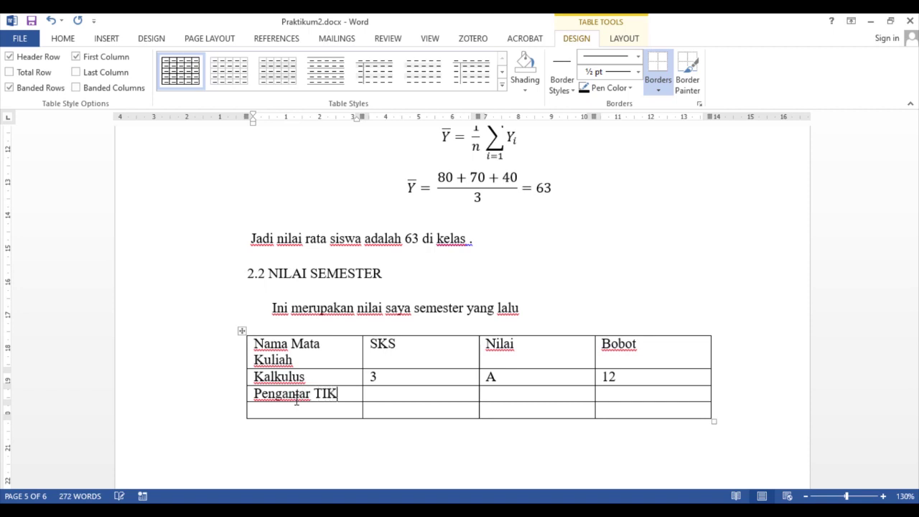
- Enter SKS 2, Nilai A and Bobot 12 in the Pengantar TIK row
key("Tab")
type("2")
key("Tab")
type("A")
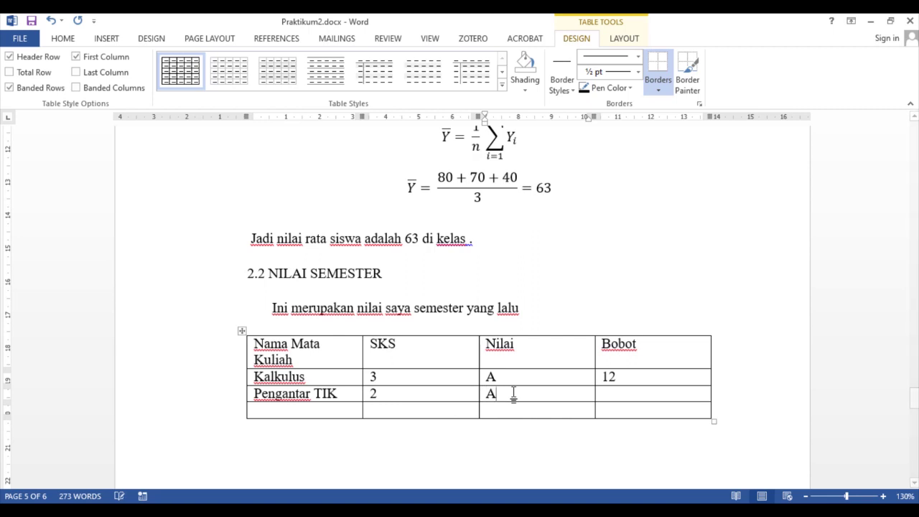
left_click(628, 399)
type("12")
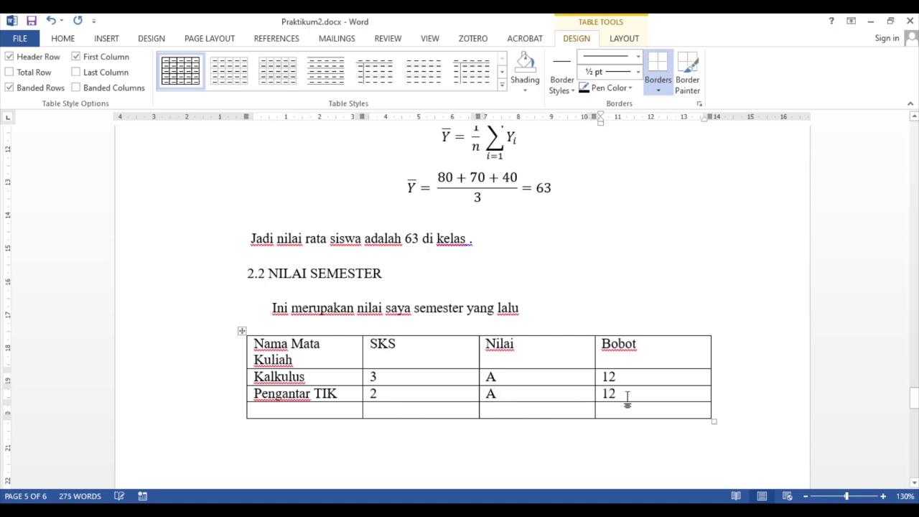
left_click(308, 411)
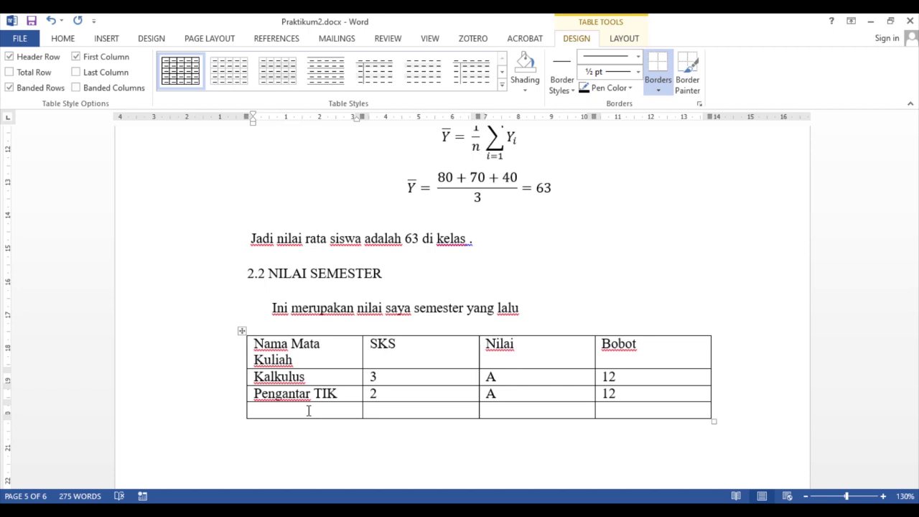
type("Kebenc")
key("BackSpace")
key("BackSpace")
key("BackSpace")
type("umia")
key("BackSpace")
key("BackSpace")
key("BackSpace")
key("BackSpace")
type("enca")
key("BackSpace")
key("BackSpace")
key("BackSpace")
key("BackSpace")
key("BackSpace")
key("BackSpace")
key("BackSpace")
- Enter "Fisika" as the third course, with SKS 4 and Nilai B
type("Fisika")
left_click(380, 415)
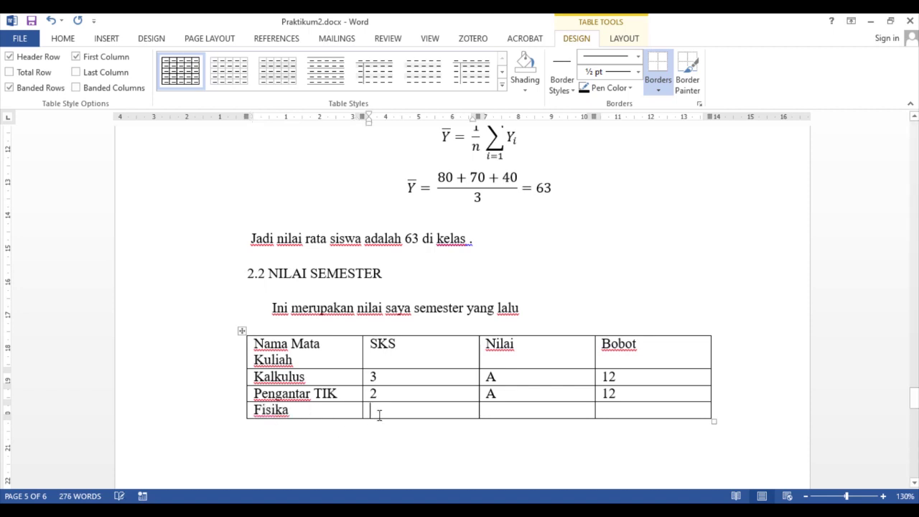
type("4")
left_click(505, 410)
type("B")
- Set the Bobot of Pengantar TIK to 8 and the Bobot of Fisika to 12
left_click(620, 410)
left_click_drag(617, 394, 606, 398)
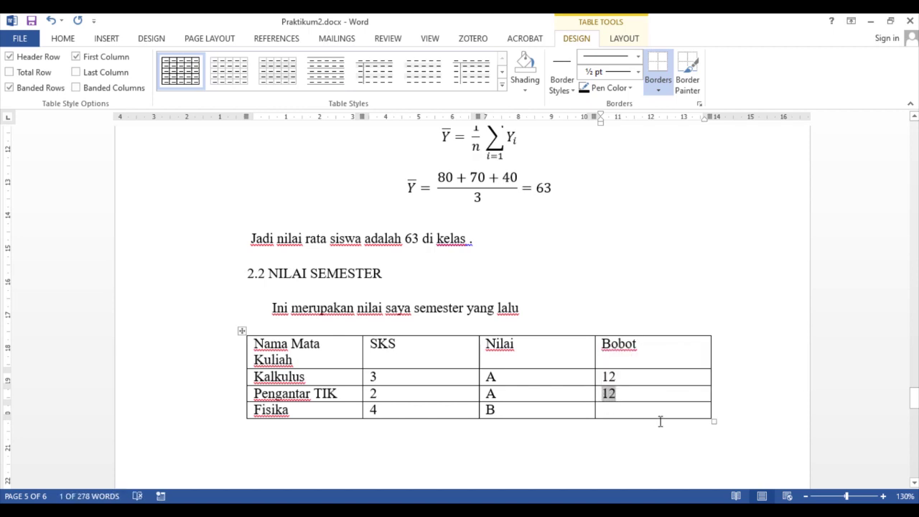
type("8")
left_click(609, 411)
type("12")
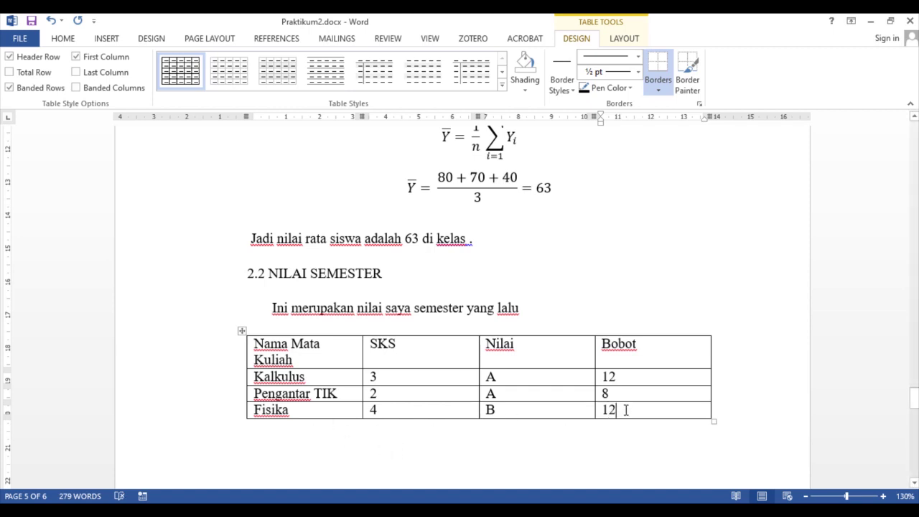
right_click(626, 410)
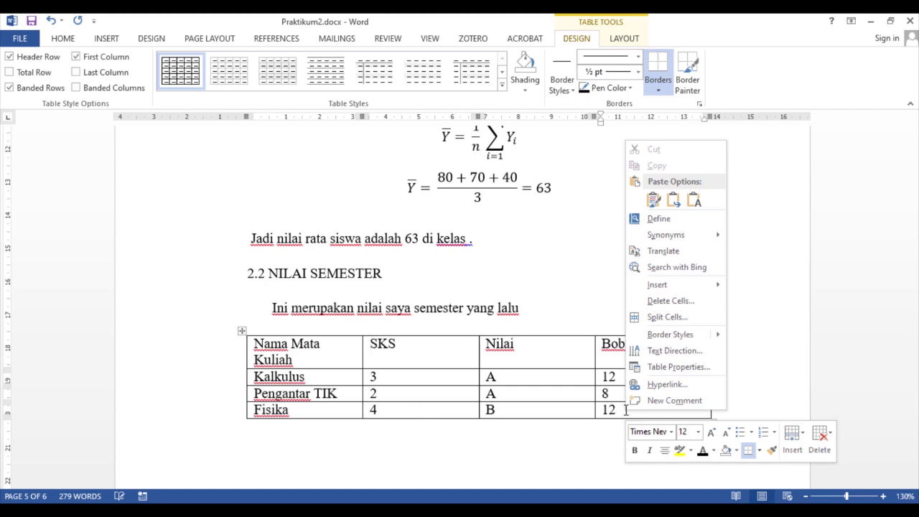
left_click(616, 412)
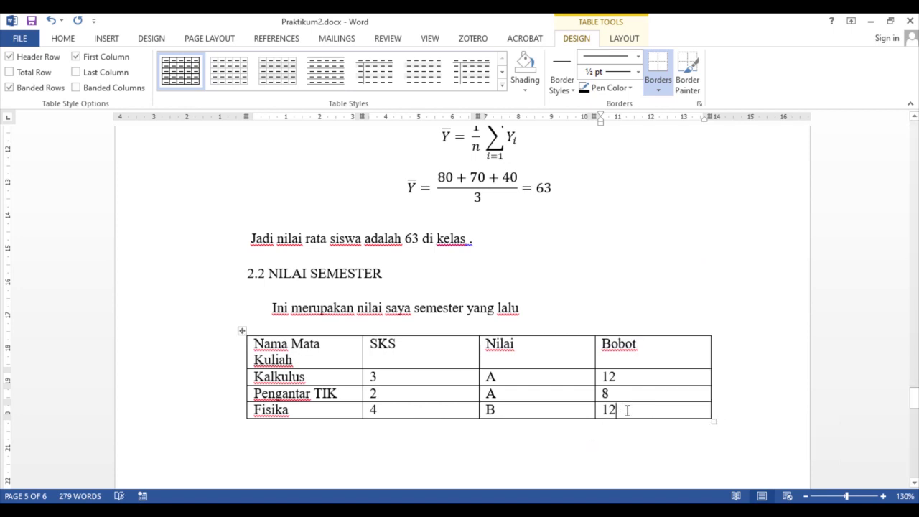
left_click(379, 410)
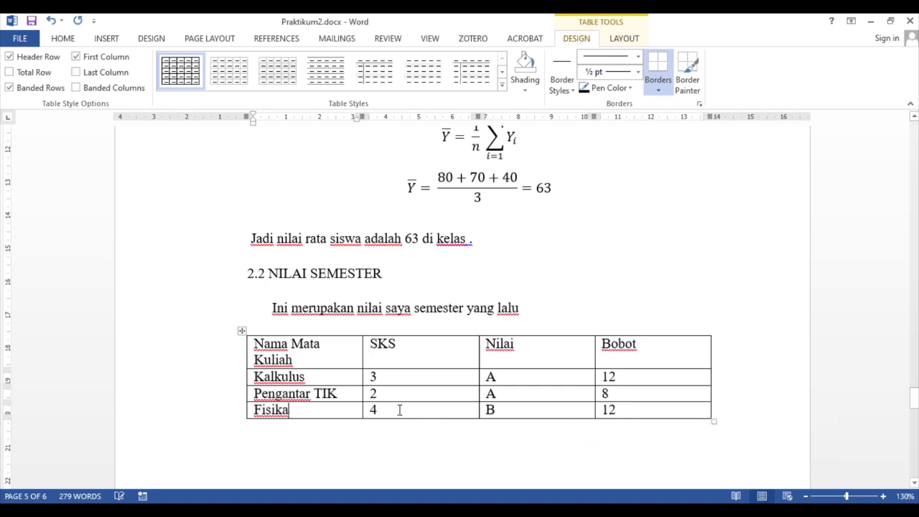
left_click(495, 409)
left_click(631, 409)
- Insert a row below the Fisika row and enter "Total" in its first cell
left_click(293, 410)
right_click(299, 411)
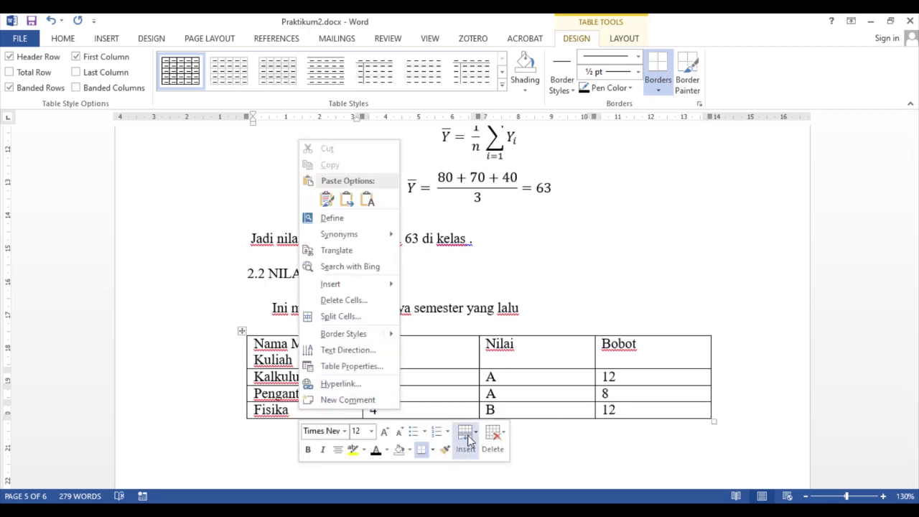
left_click(468, 438)
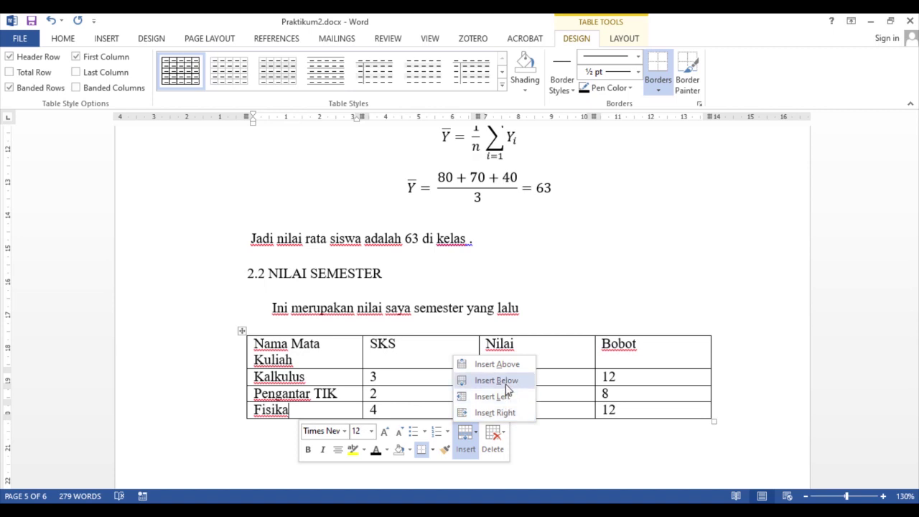
left_click(505, 386)
left_click(249, 441)
left_click(270, 427)
type("Total")
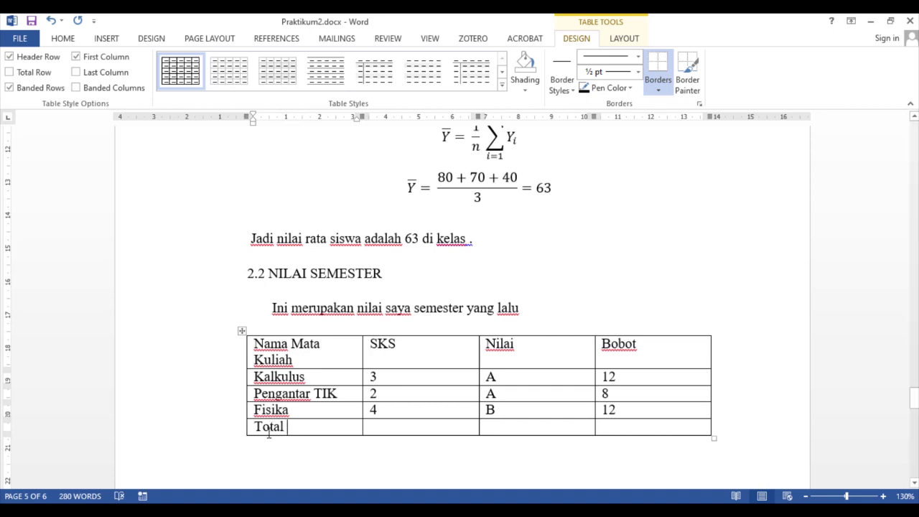
- Fill the Total row with SKS 9, a dash for Nilai and Bobot 32
left_click(397, 429)
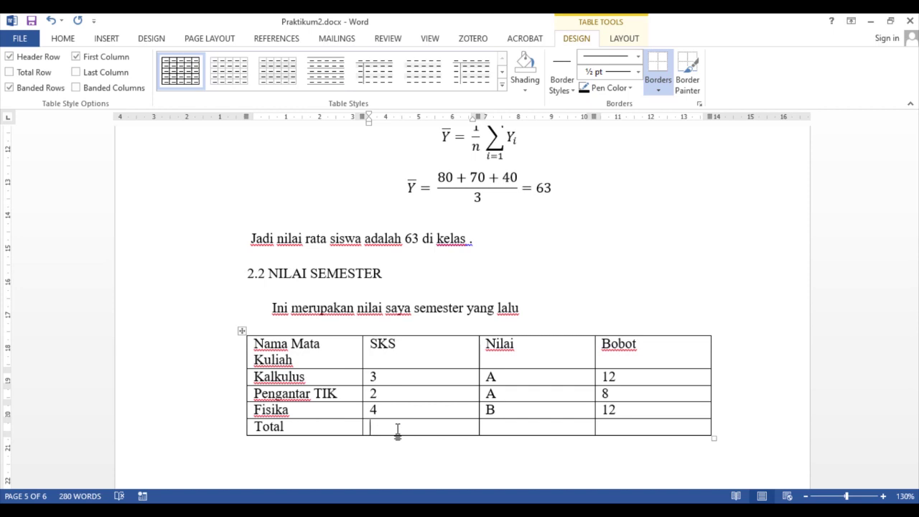
type("9")
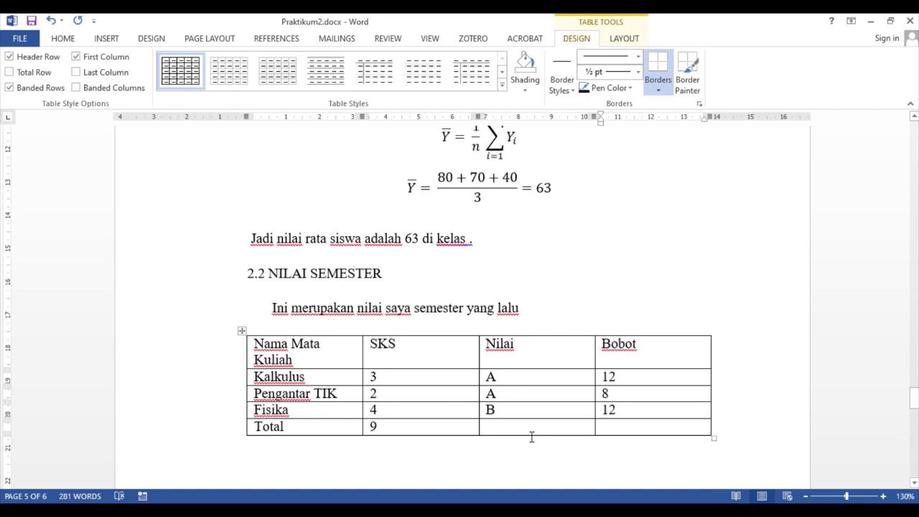
left_click(509, 428)
mouse_move(743, 510)
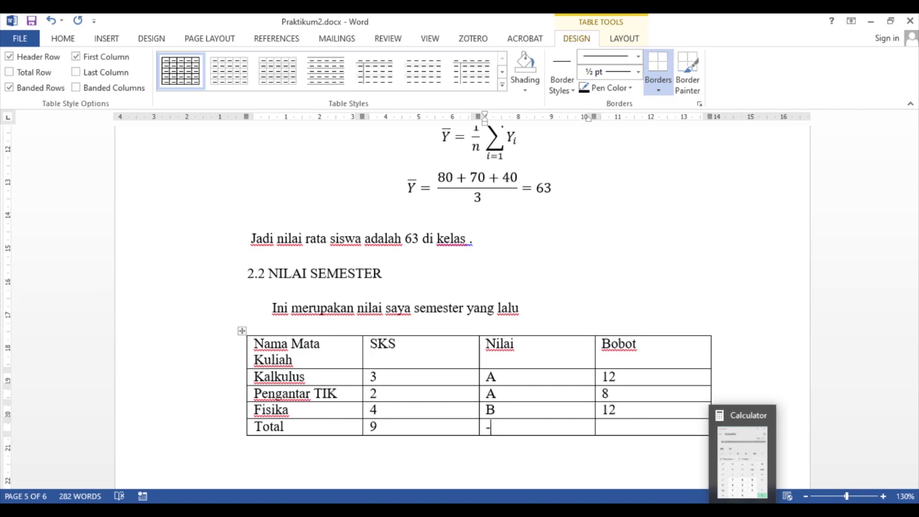
left_click(605, 429)
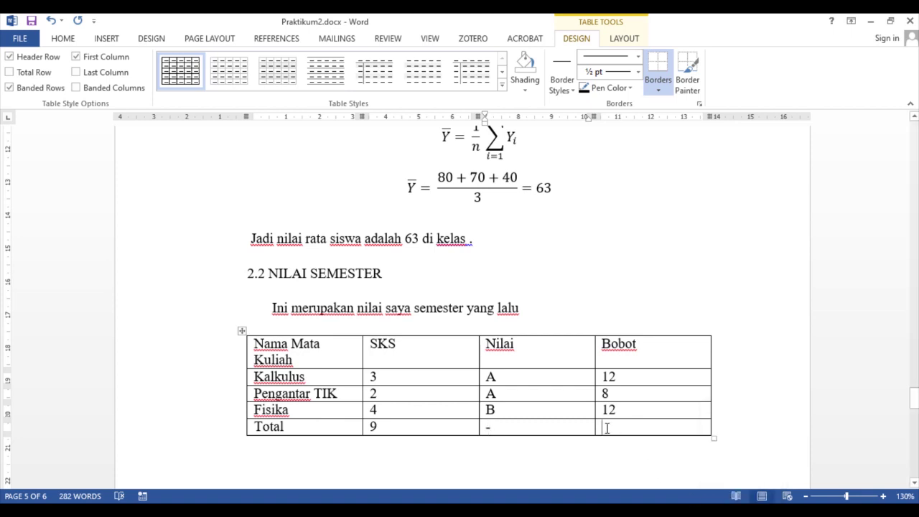
type("32")
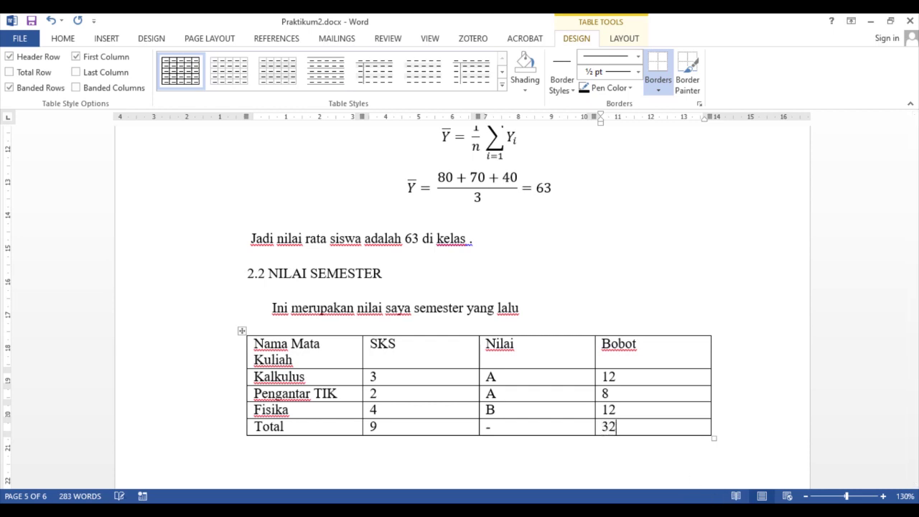
- Switch to Calculator, divide 32 by 9 and return to the document
key("alt+Tab")
left_click(842, 191)
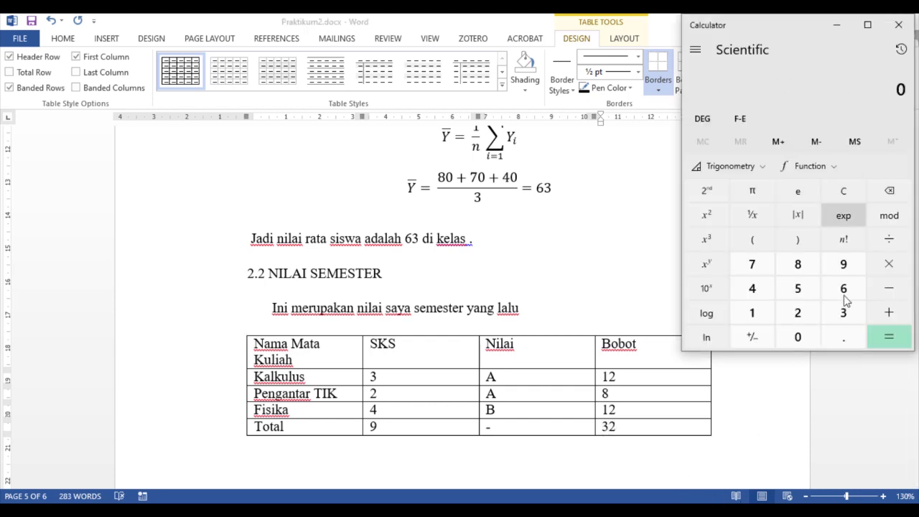
left_click(844, 313)
left_click(890, 239)
left_click(844, 263)
left_click(889, 338)
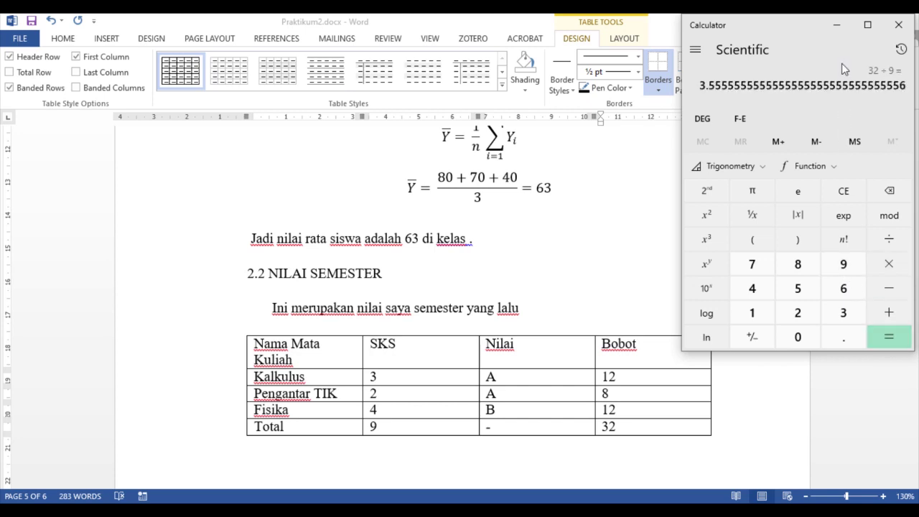
left_click(837, 26)
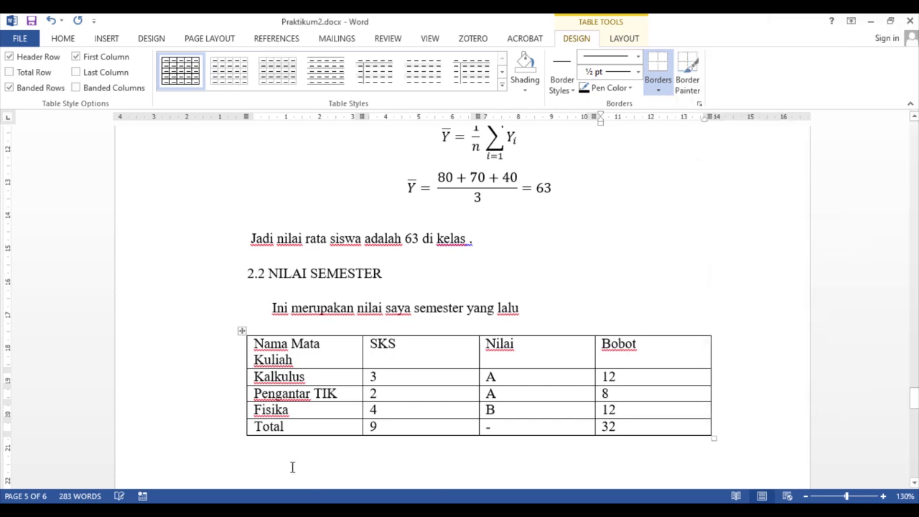
- Insert a new row below the Total row of the table
left_click(283, 444)
left_click(628, 428)
right_click(623, 425)
left_click(788, 454)
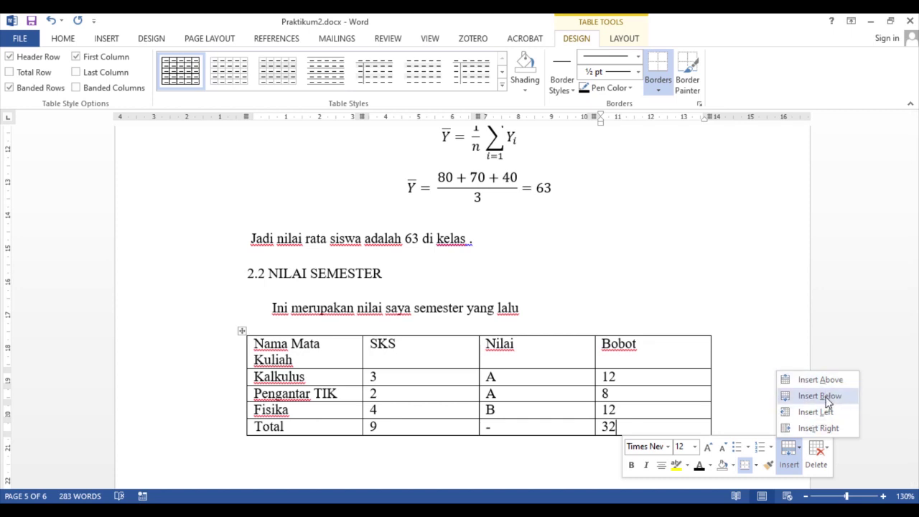
left_click(828, 403)
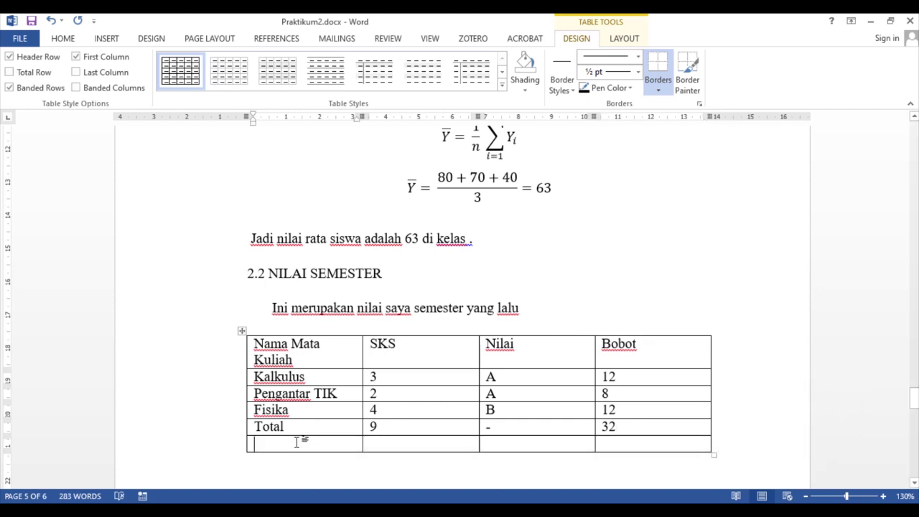
- Enter the label "IP (Bobot/Sks)" in the first cell of the new last row
type("UP")
key("BackSpace")
key("BackSpace")
key("BackSpace")
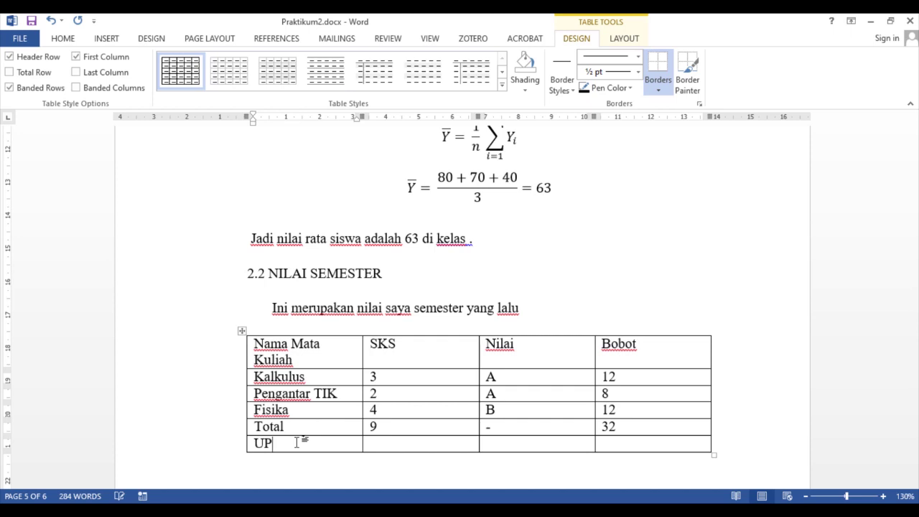
type("IP")
left_click(392, 444)
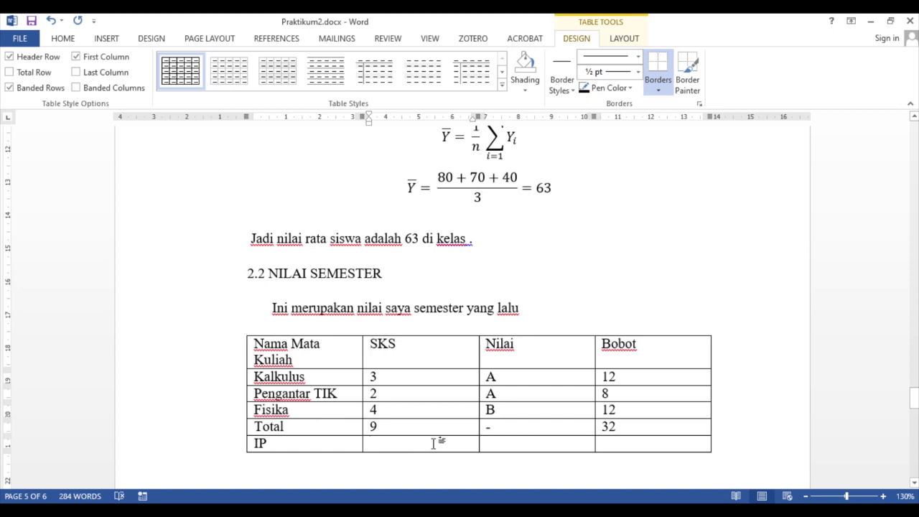
left_click(286, 446)
type("(")
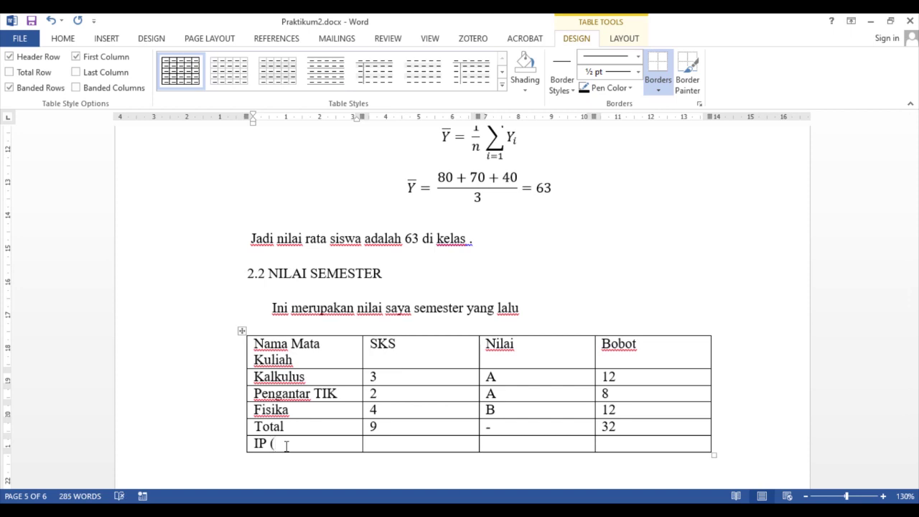
type("Bobot/Sks")
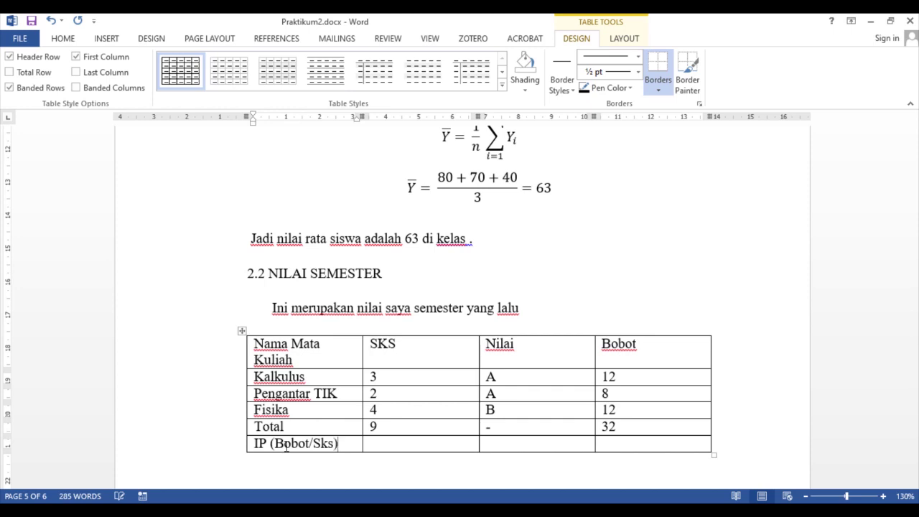
type(")")
left_click(421, 441)
left_click_drag(421, 441, 561, 457)
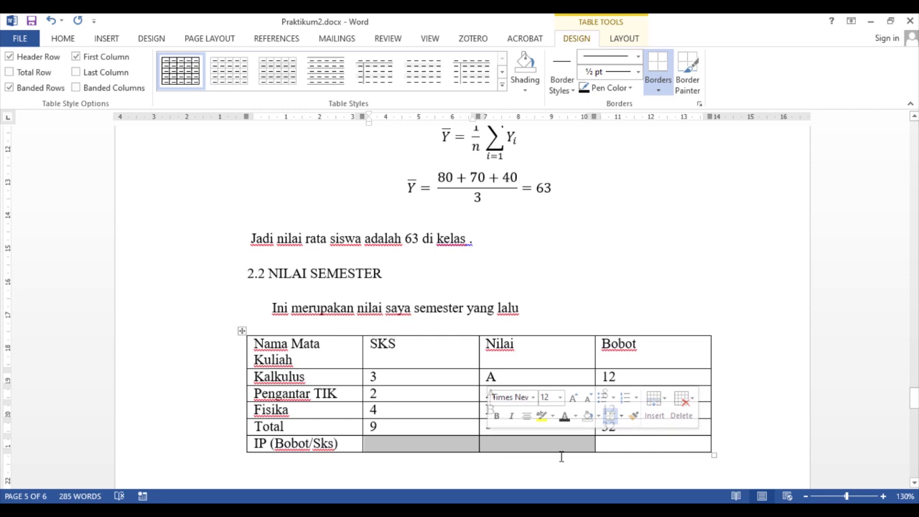
left_click(486, 462)
left_click_drag(459, 443, 620, 445)
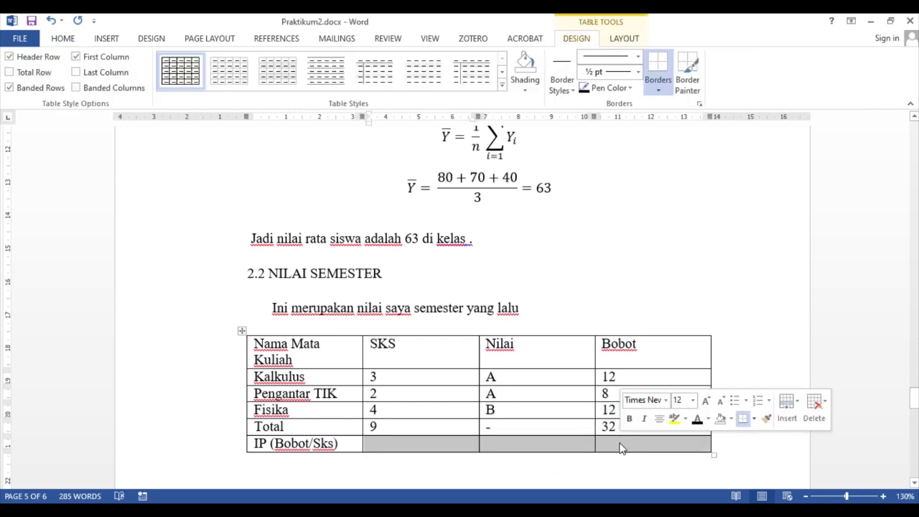
left_click(423, 458)
left_click(411, 444)
left_click_drag(454, 446, 602, 453)
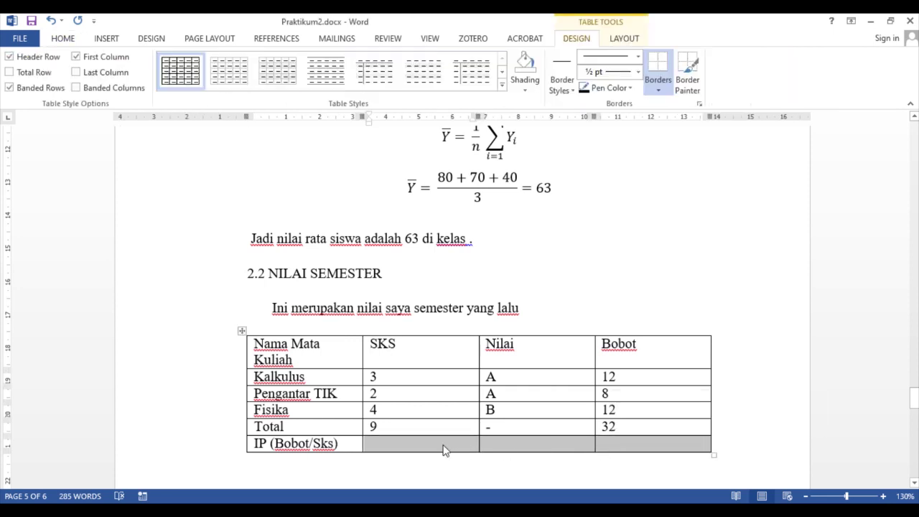
left_click(410, 444)
left_click_drag(408, 444, 620, 445)
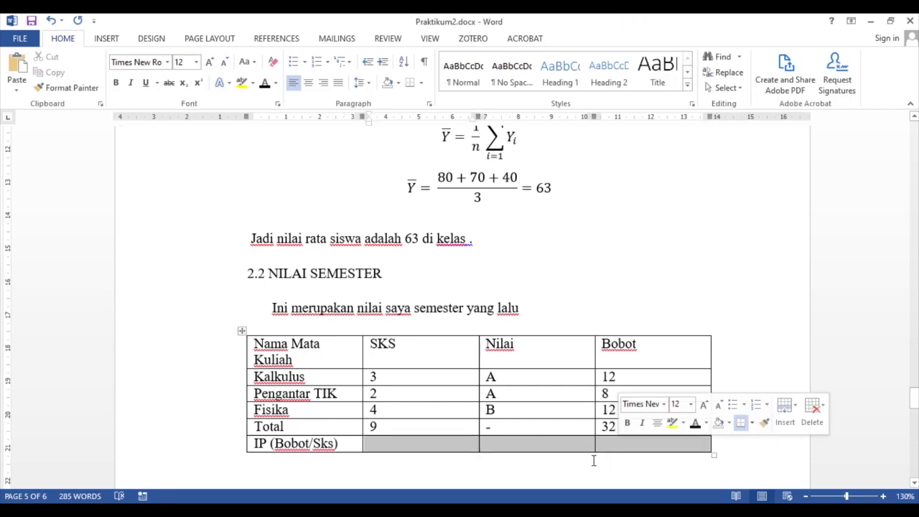
- Merge the three empty cells beside the IP (Bobot/Sks) label into one cell
left_click(401, 445)
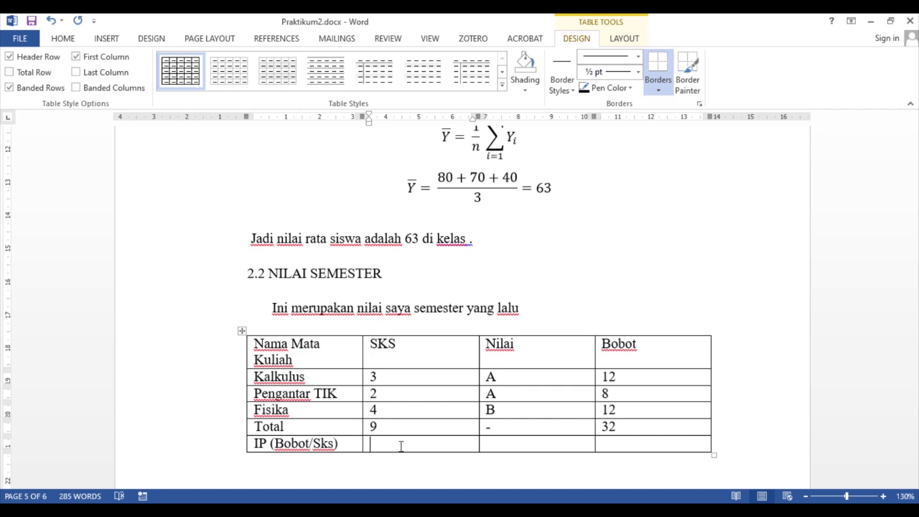
key("shift+Right")
key("shift+Right")
key("shift+Right")
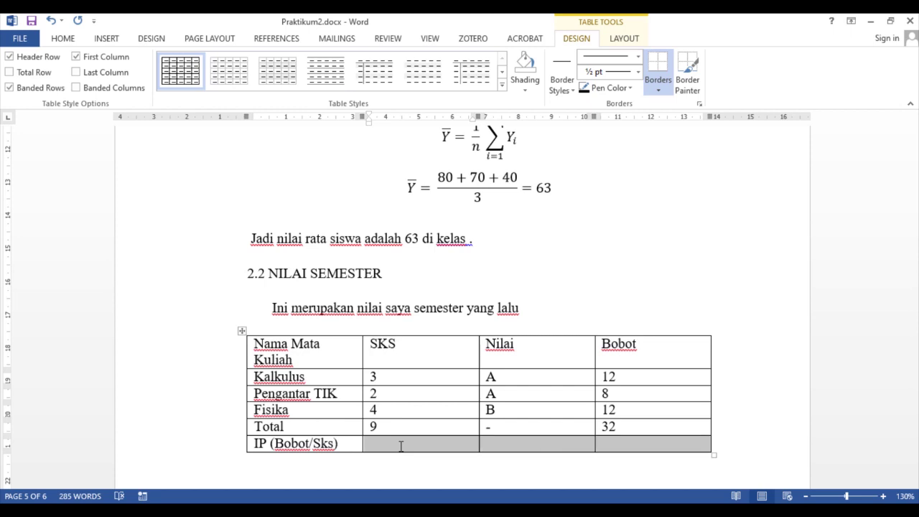
right_click(401, 446)
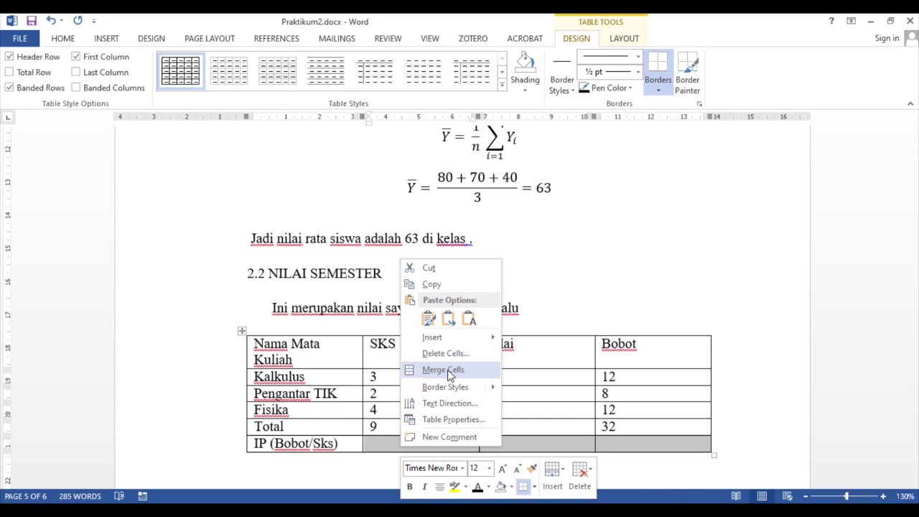
left_click(443, 370)
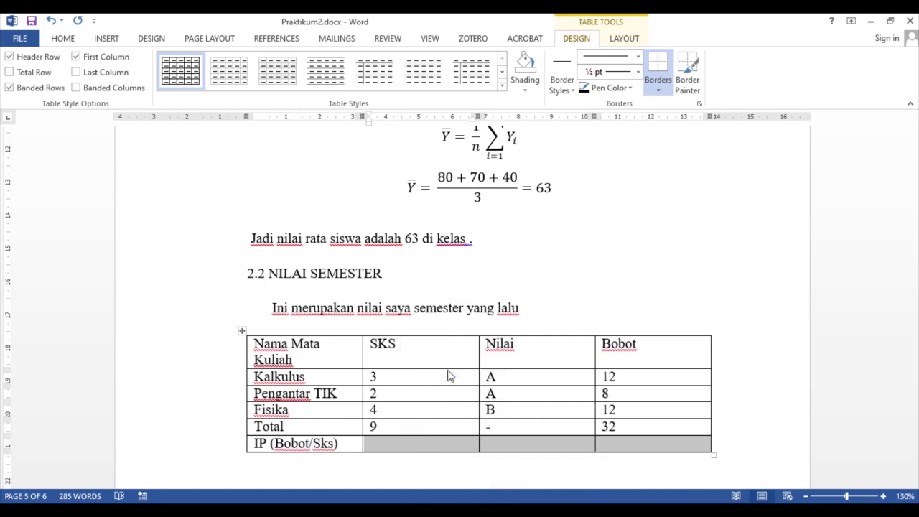
- Enter "32/9 adalah 3.55" in the merged cell of the IP row
left_click(470, 447)
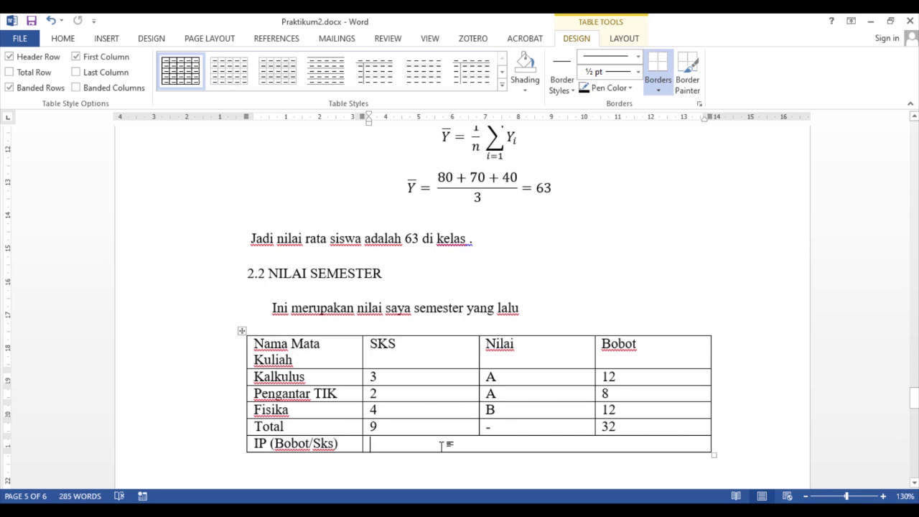
type("32/9 adala")
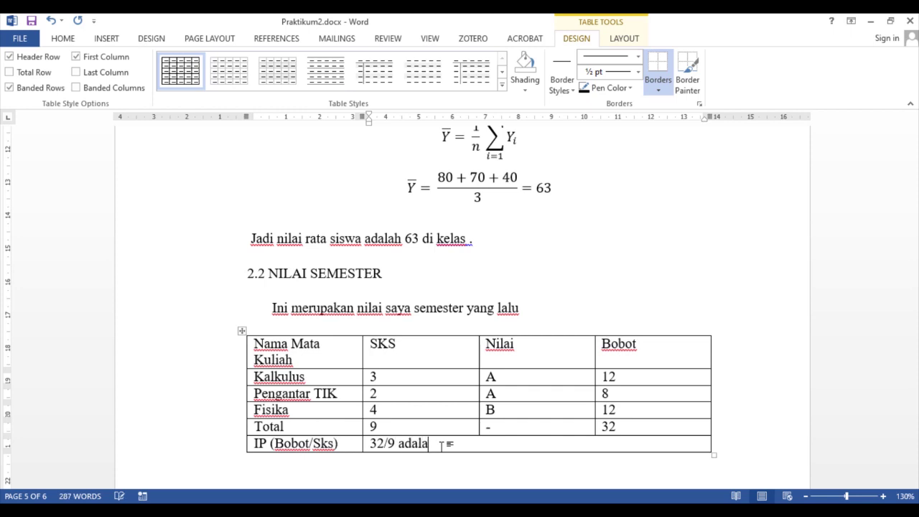
type("h 3")
type(",55")
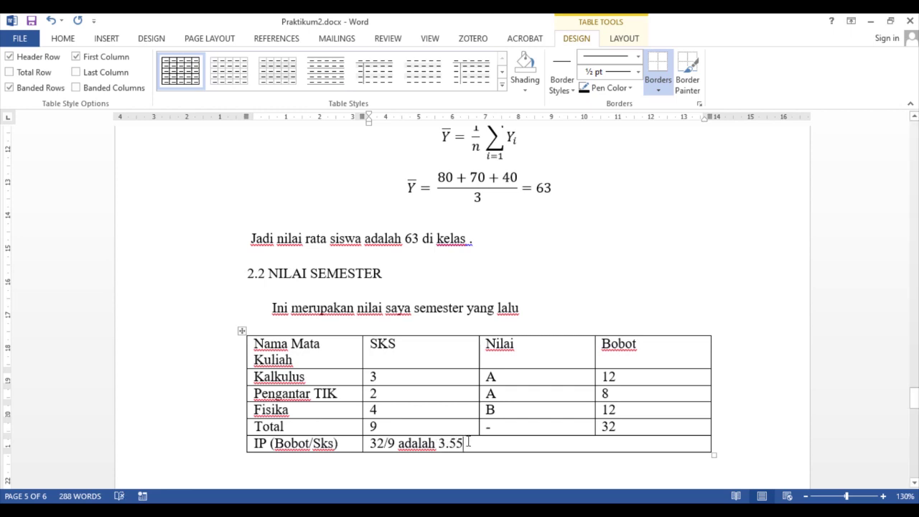
- Insert a new row below the IP row of the grade table
right_click(480, 445)
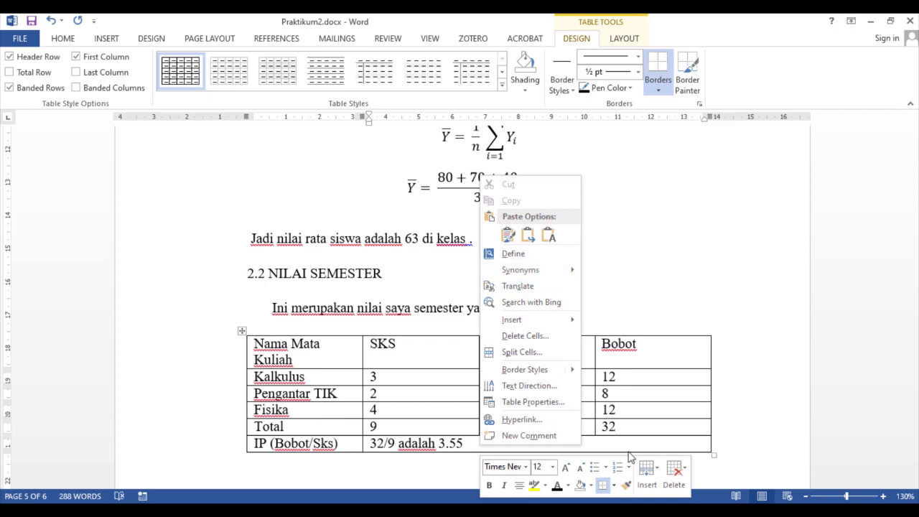
left_click(652, 484)
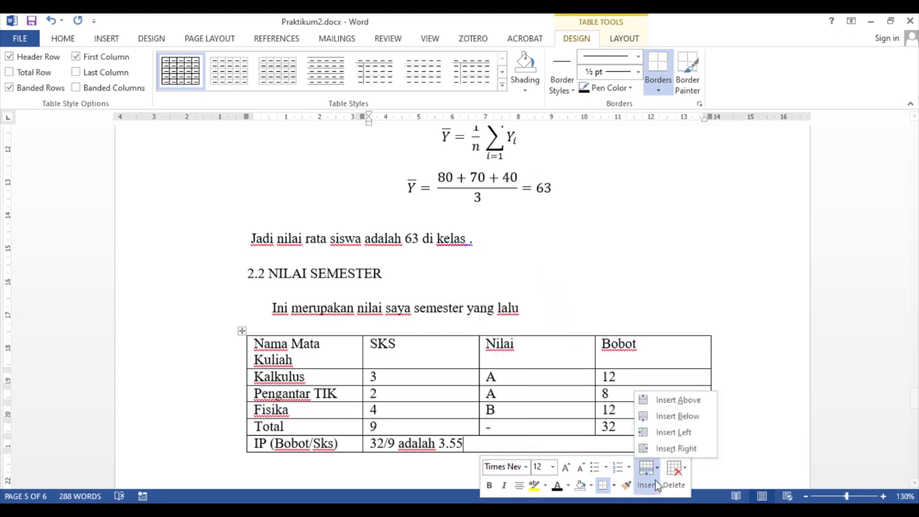
left_click(679, 416)
- Enter the label "IPK (Jlh IP/Total IPK)" in the first cell of the new last row
left_click(284, 463)
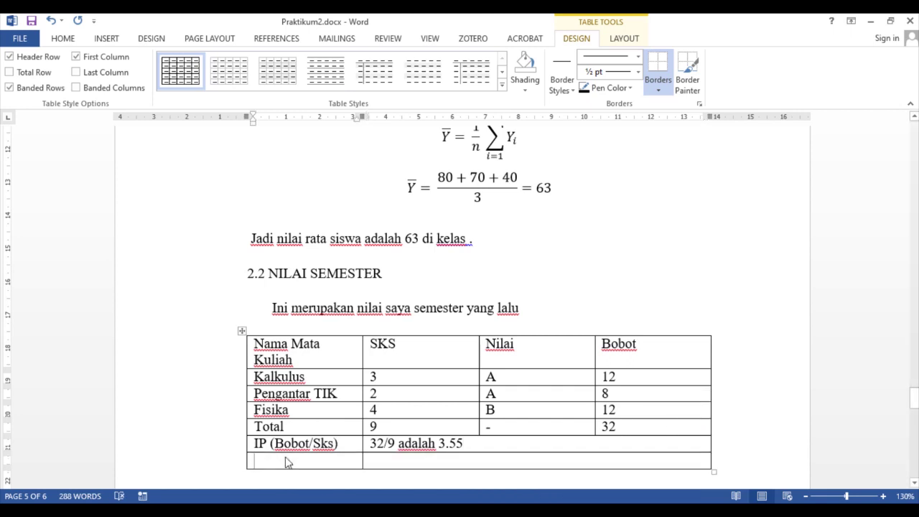
type("IPK (")
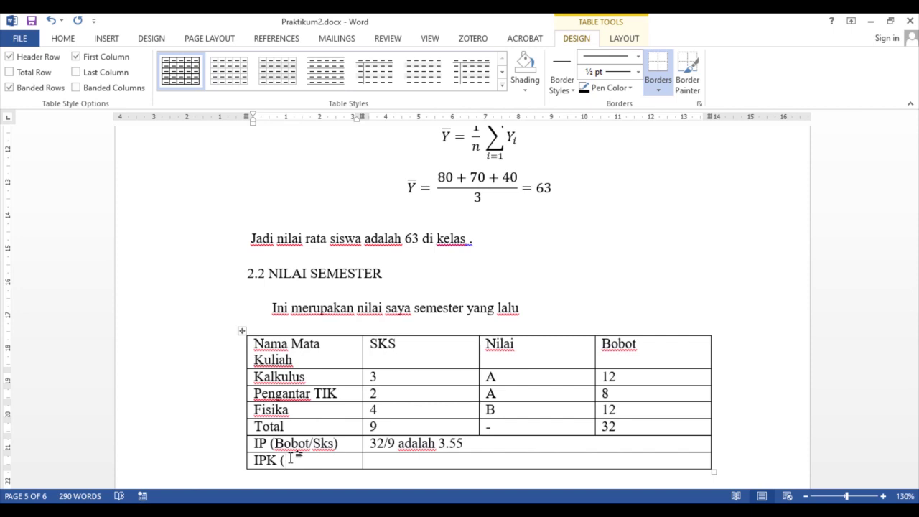
key("BackSpace")
type("(")
type("J")
type("um")
type(" IP")
type("/")
type("To")
type("ta")
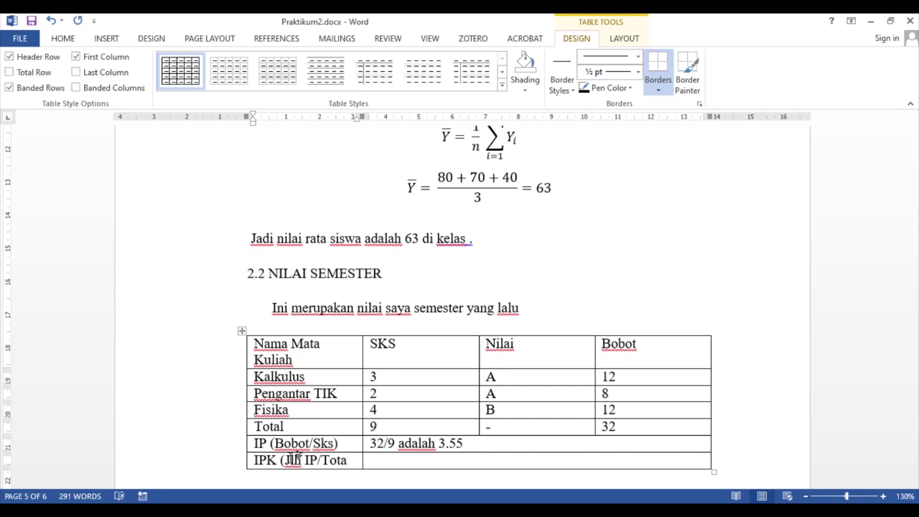
type("l IPK)")
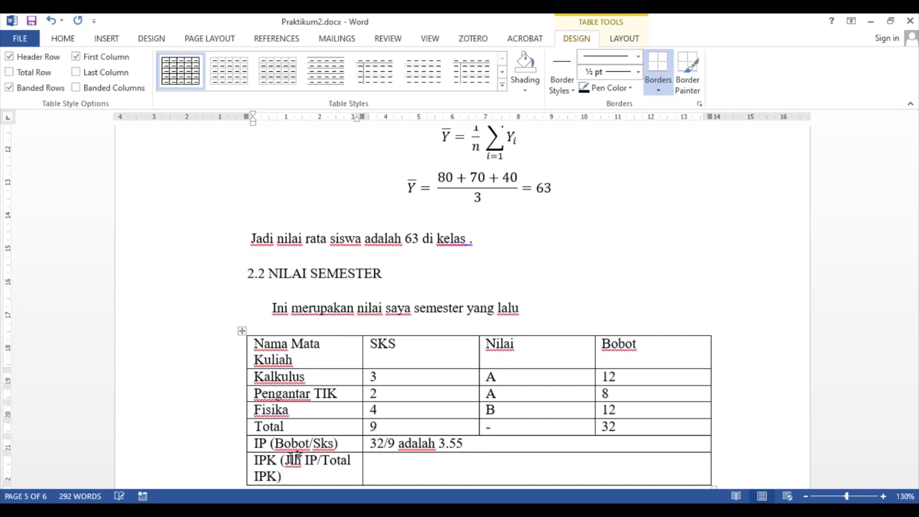
- Enter a dash as the value of the IPK row and centre it in its cell
left_click(391, 469)
type("-")
mouse_move(378, 462)
left_mouse_down()
mouse_move(361, 461)
mouse_move(369, 459)
left_mouse_up()
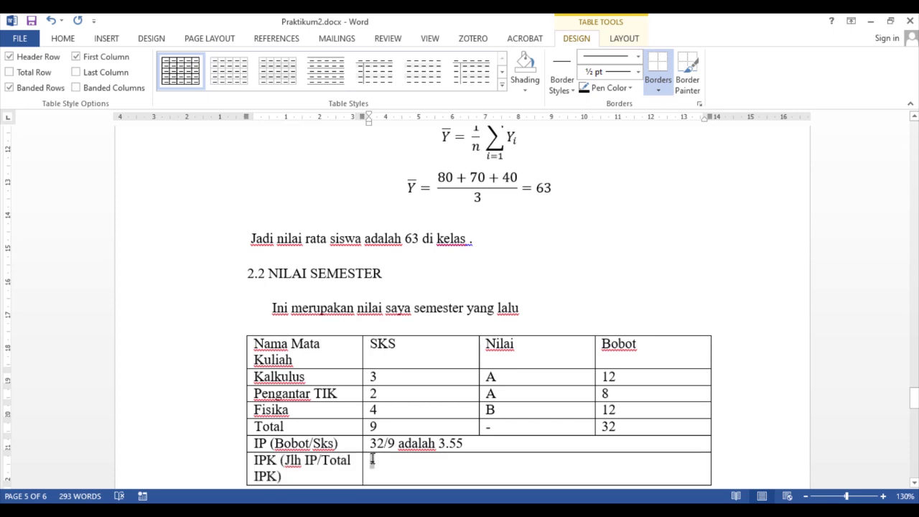
left_click(62, 41)
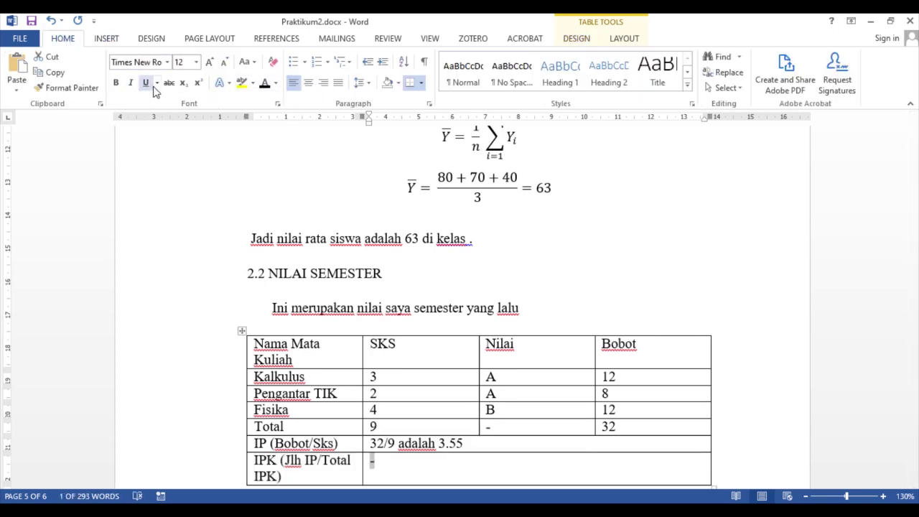
left_click(308, 82)
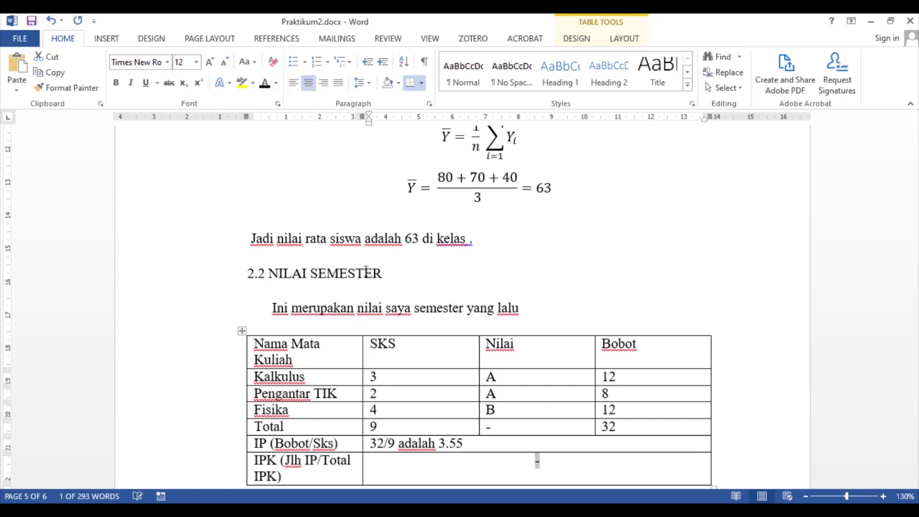
left_click(425, 378)
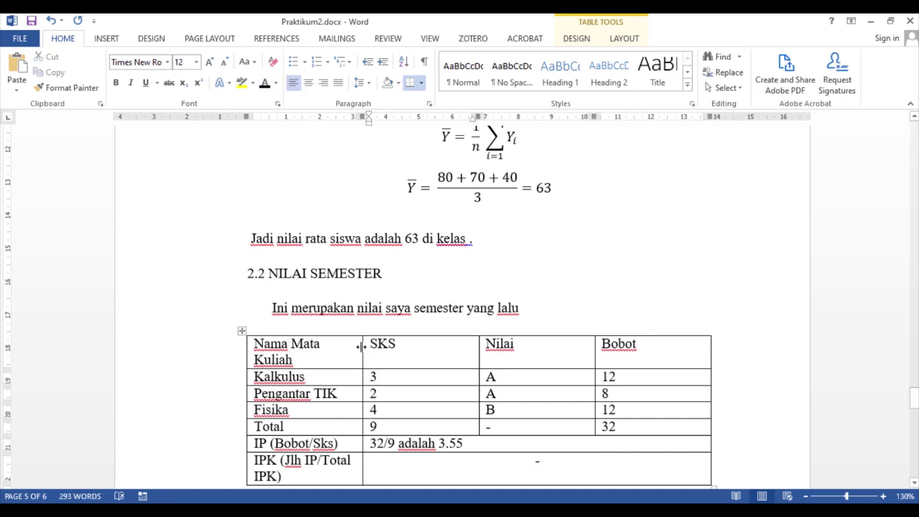
- Widen the table's first column until the course-name header and the IPK label each fit on one line
mouse_move(361, 347)
left_mouse_down()
mouse_move(389, 348)
mouse_move(366, 352)
mouse_move(378, 352)
left_mouse_up()
left_click(476, 324)
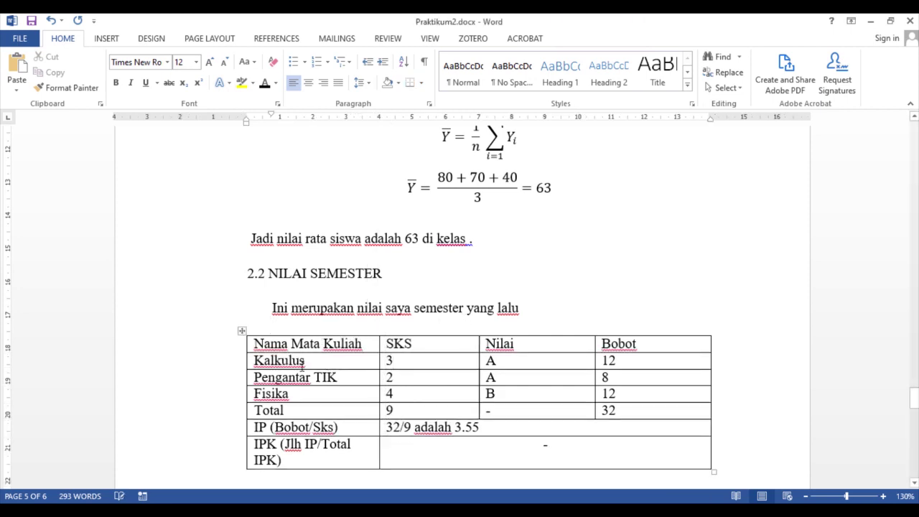
left_click_drag(379, 344, 391, 345)
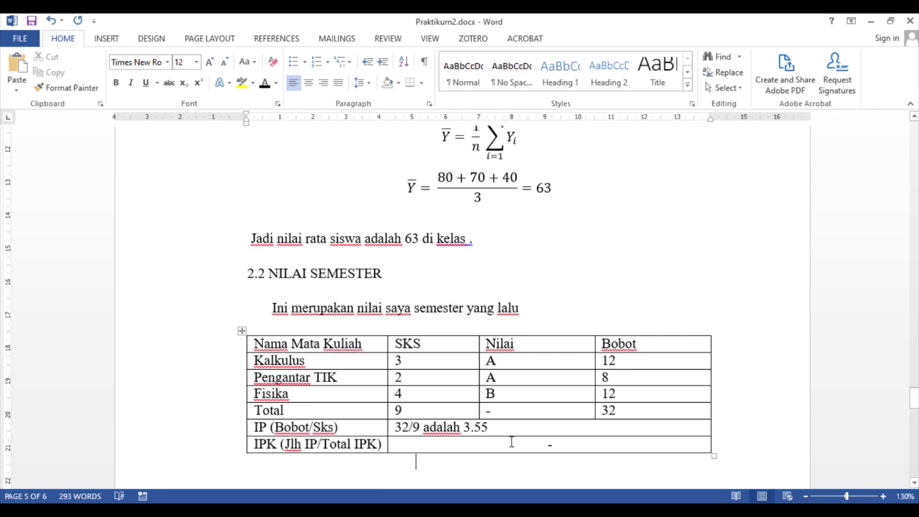
- Correct the last row's label to "IPK (Jlh IP/Total IP)" and centre the IP row's value in its cell
left_click_drag(548, 443, 558, 443)
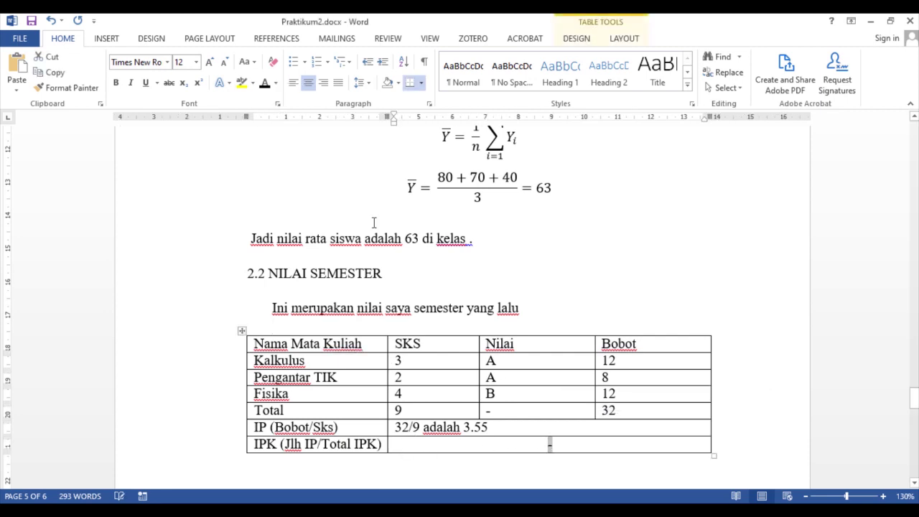
left_click(546, 446)
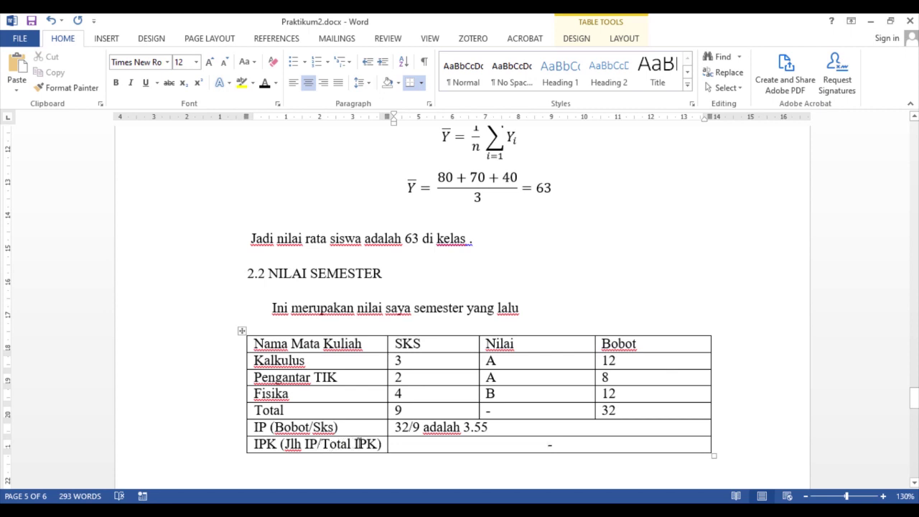
left_click(380, 444)
key("BackSpace")
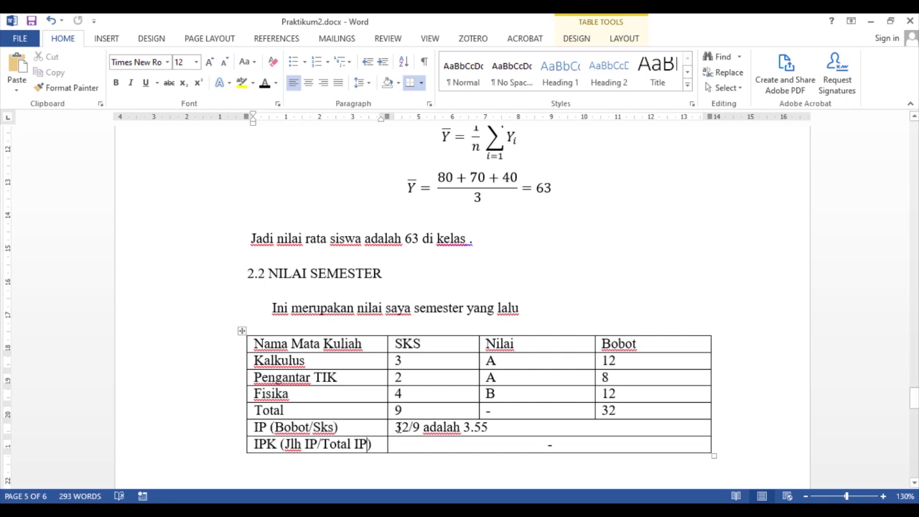
left_click_drag(396, 427, 490, 428)
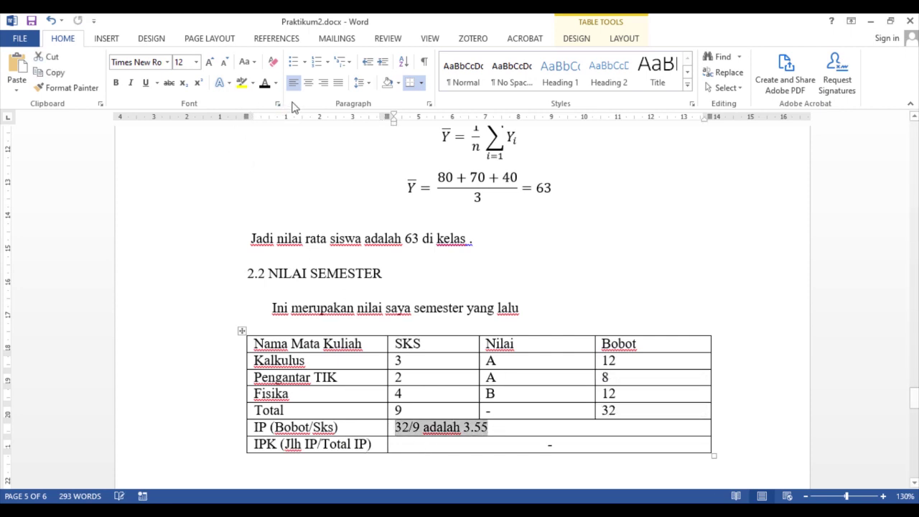
left_click(308, 84)
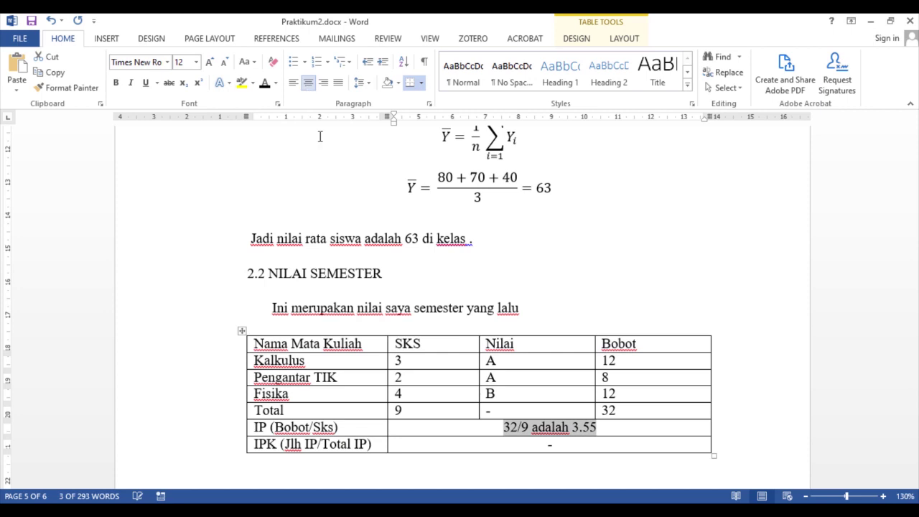
- Apply the Plain Table 1 style, with light borders and shaded banded rows, to the whole grade table
left_click(241, 329)
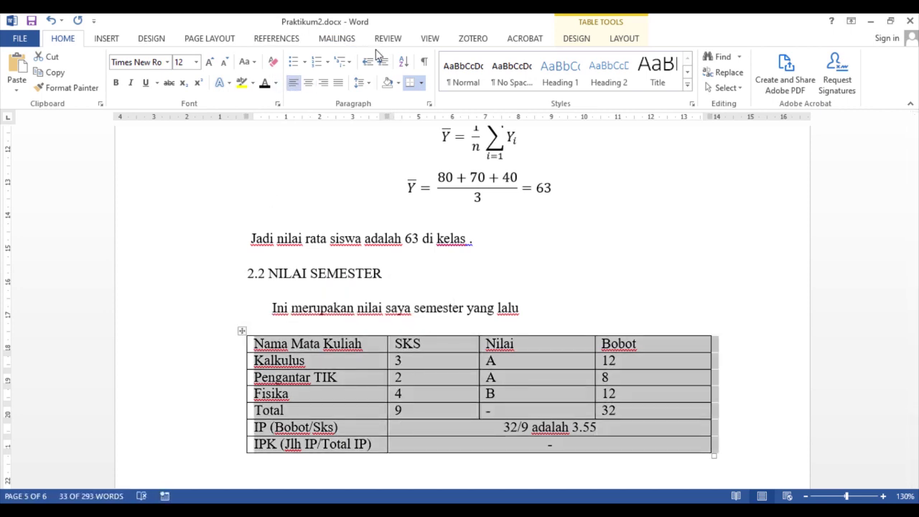
left_click(579, 39)
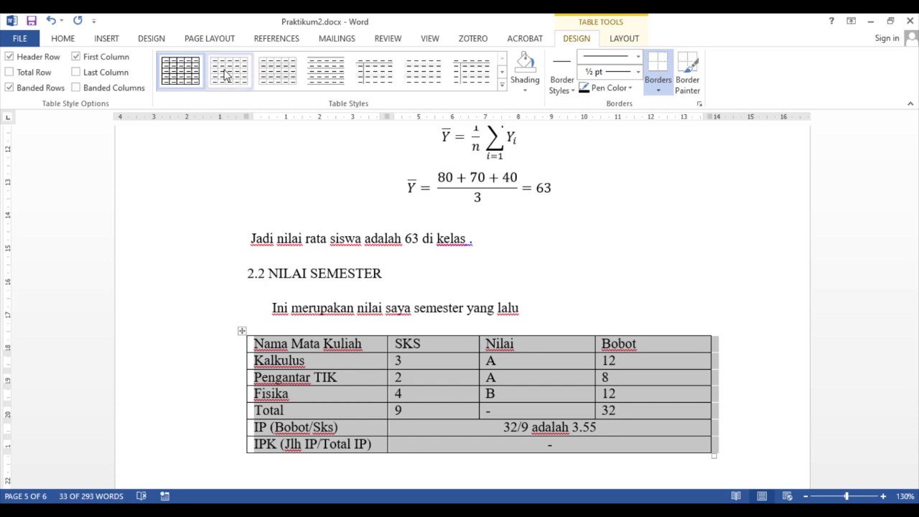
left_click(502, 88)
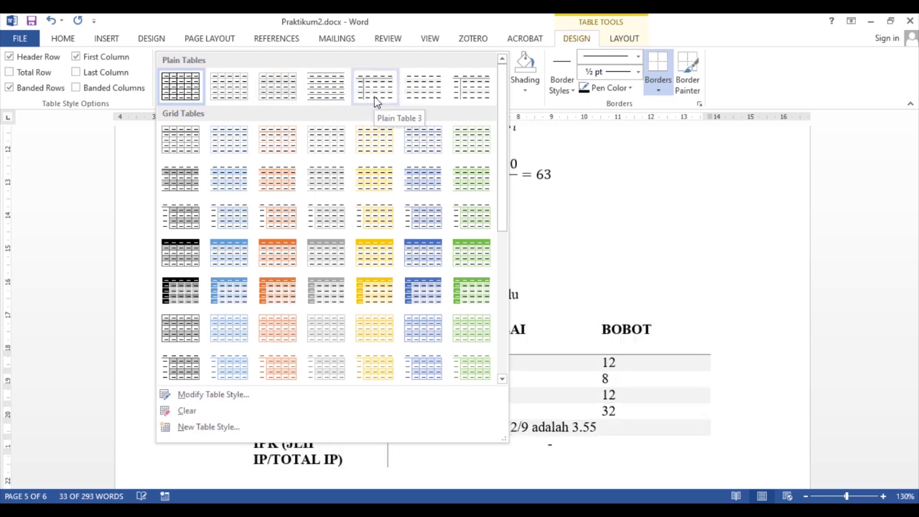
left_click(292, 98)
left_click(607, 249)
- Check the chapter 2 formulas and the styled grade table, and save the document
scroll(616, 261, "down", 2)
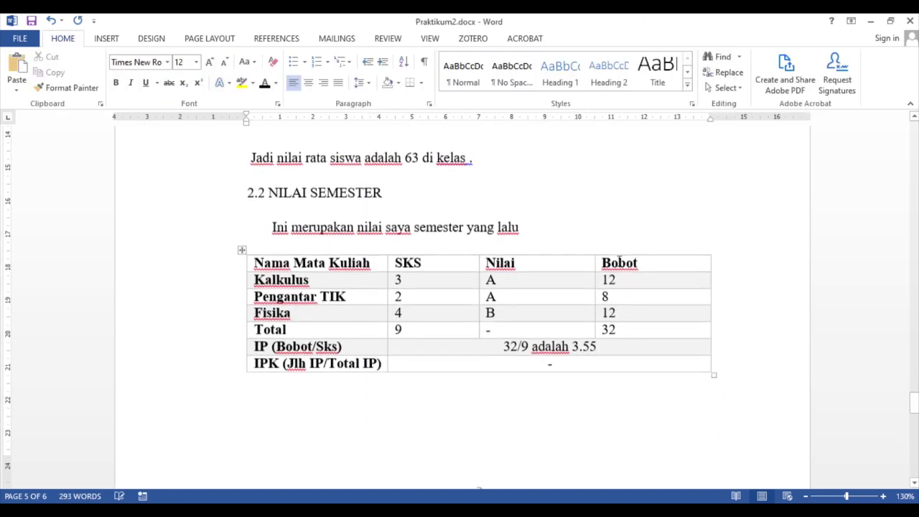
scroll(489, 342, "down", 8)
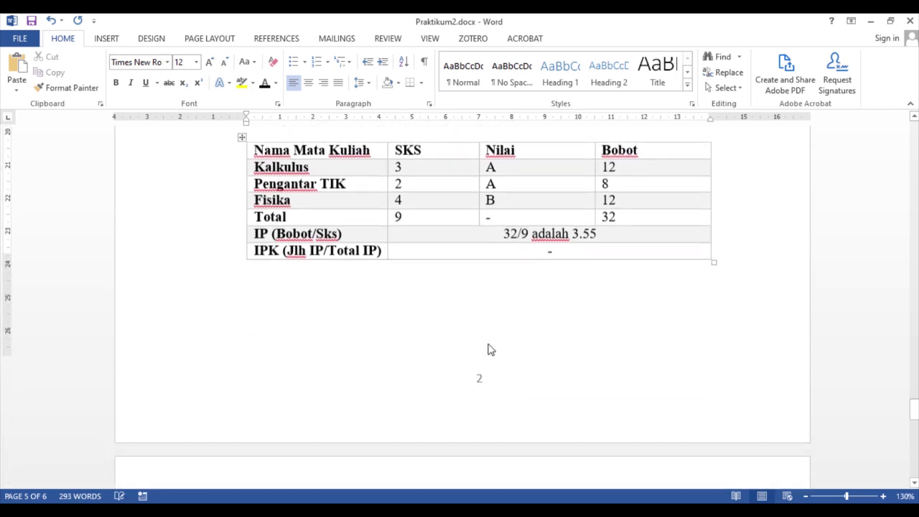
scroll(489, 338, "up", 10)
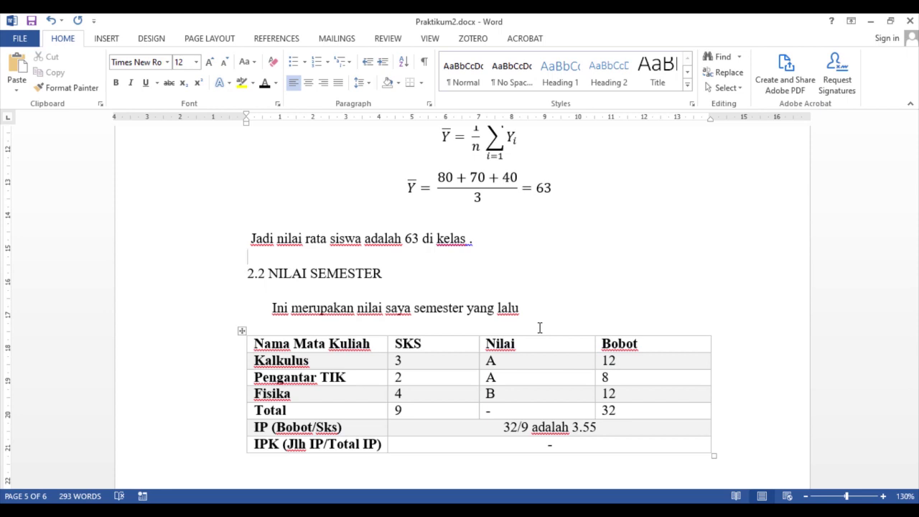
scroll(540, 328, "up", 4)
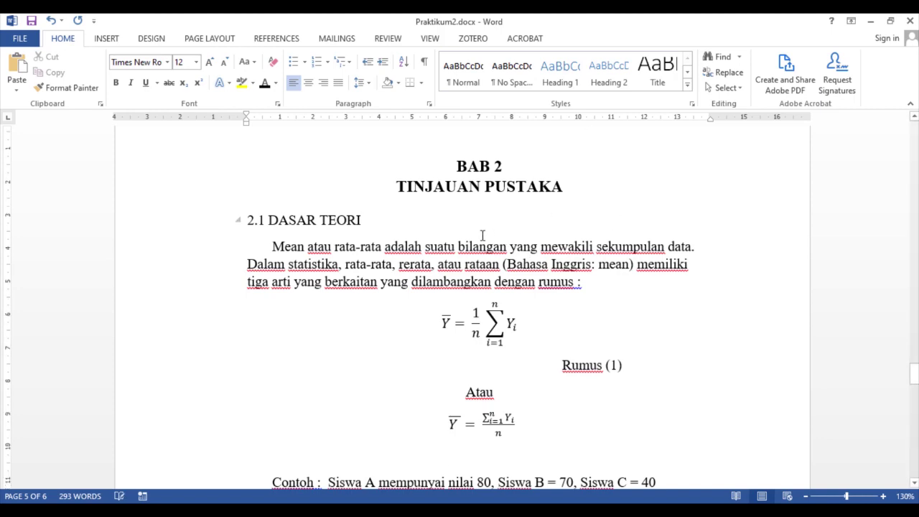
scroll(482, 236, "down", 8)
scroll(483, 235, "down", 3)
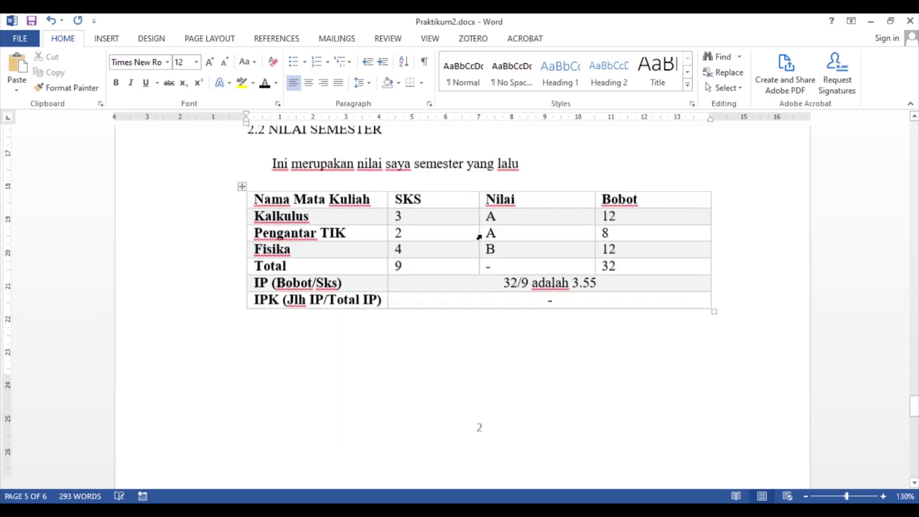
key("ctrl+s")
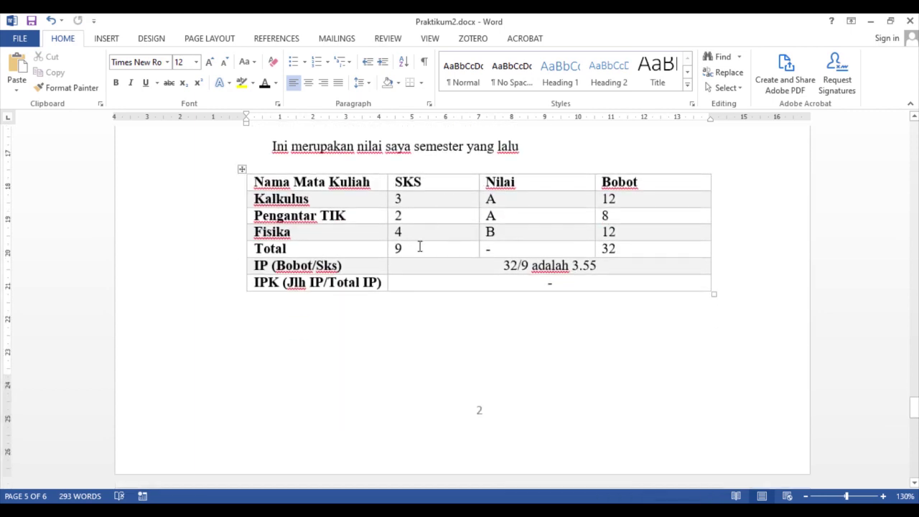
scroll(590, 382, "down", 3)
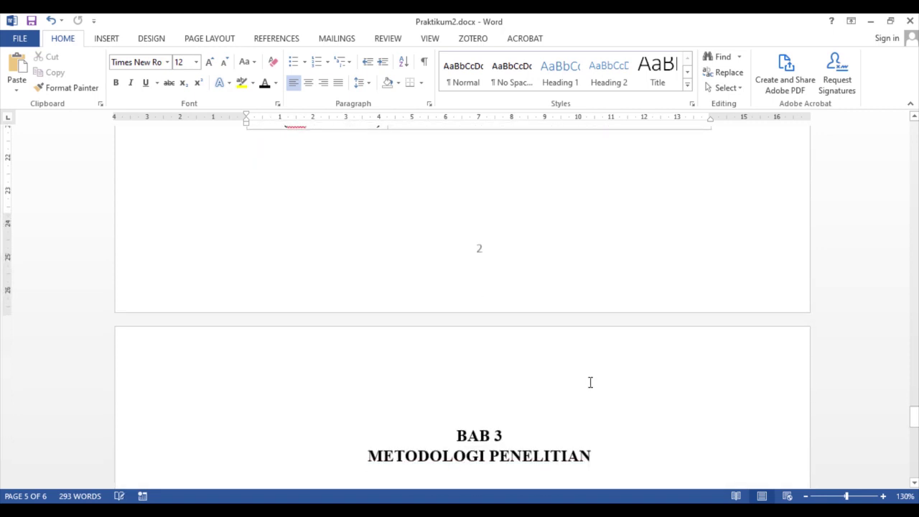
scroll(591, 382, "down", 3)
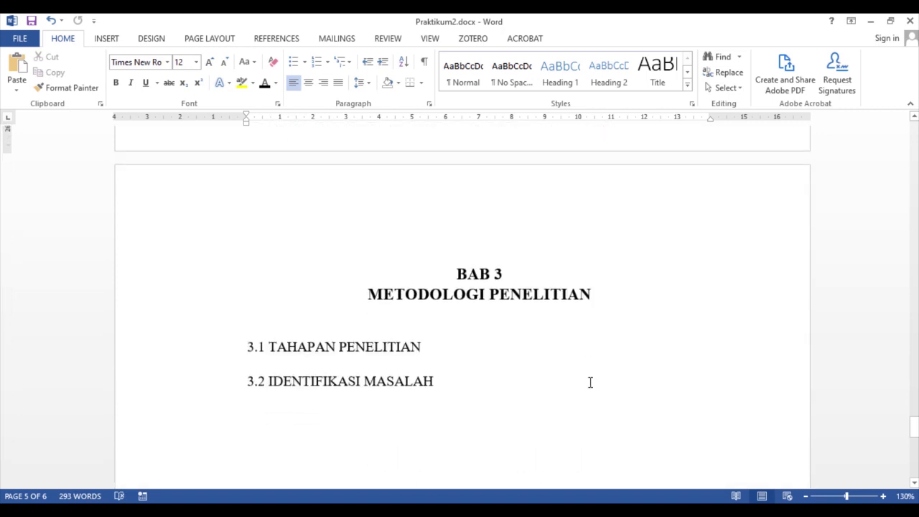
scroll(591, 383, "up", 9)
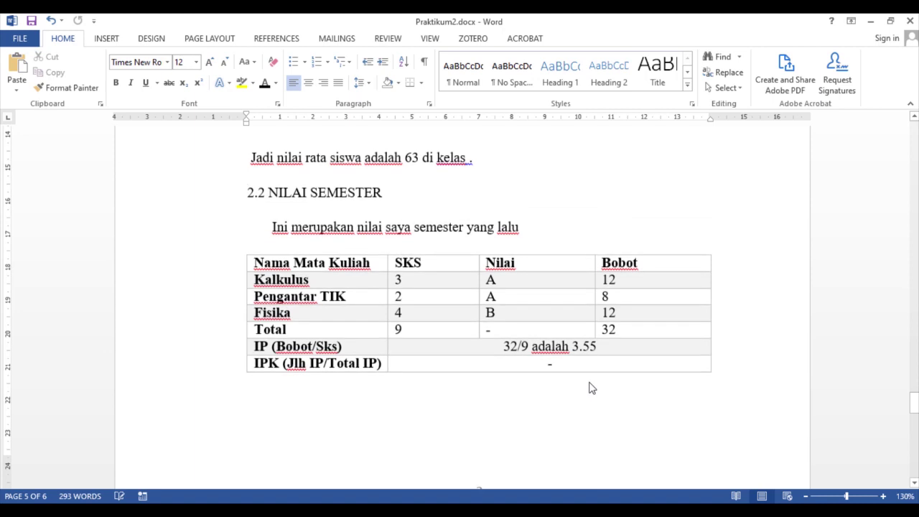